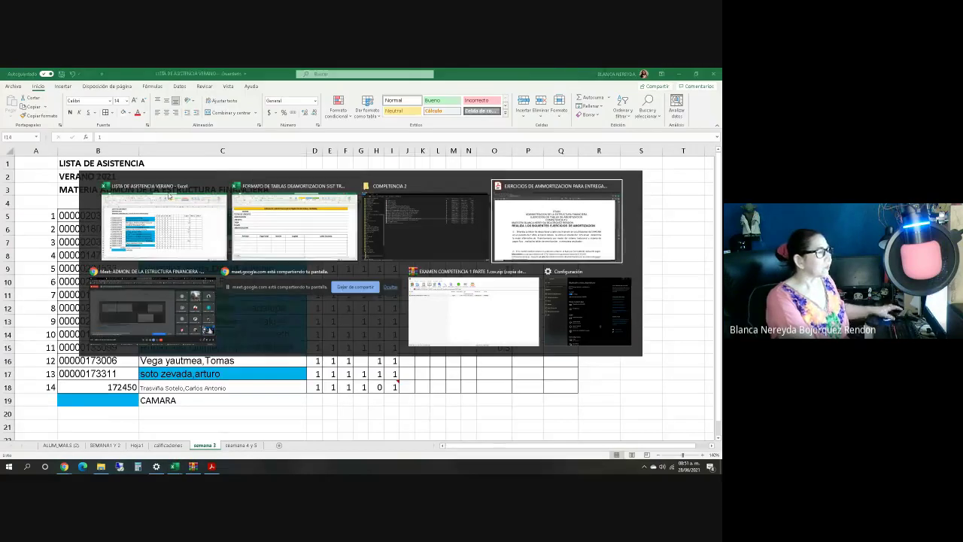
Highlight the $896,000 investment in exercise 1 of the PDF, then switch to the amortization workbook in Excel and enter 896,000 as TOTAL DE CREDITO.
{"action": "left_click_drag", "start_coordinate": [557, 294], "coordinate": [613, 295]}
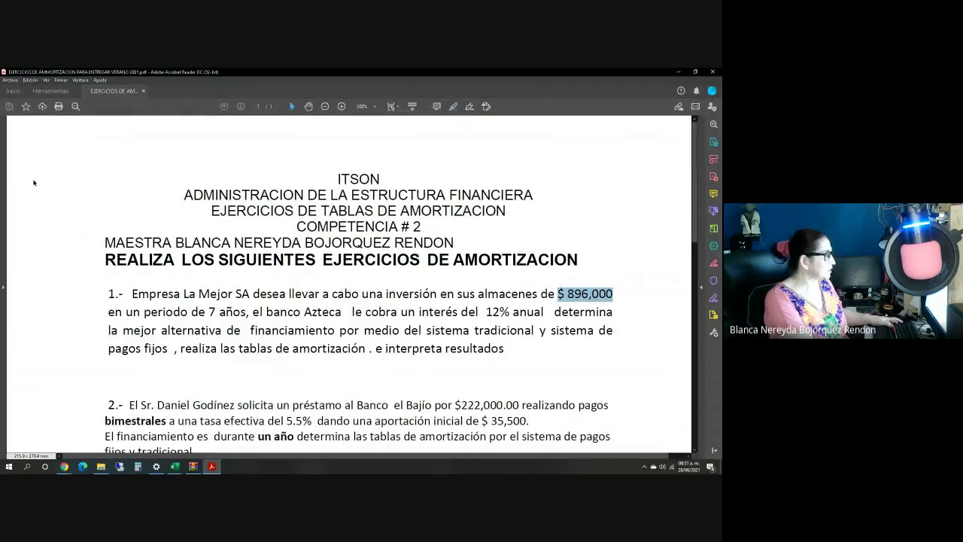
{"action": "key", "text": "alt+Tab"}
{"action": "key", "text": "alt+Tab"}
{"action": "key", "text": "Tab"}
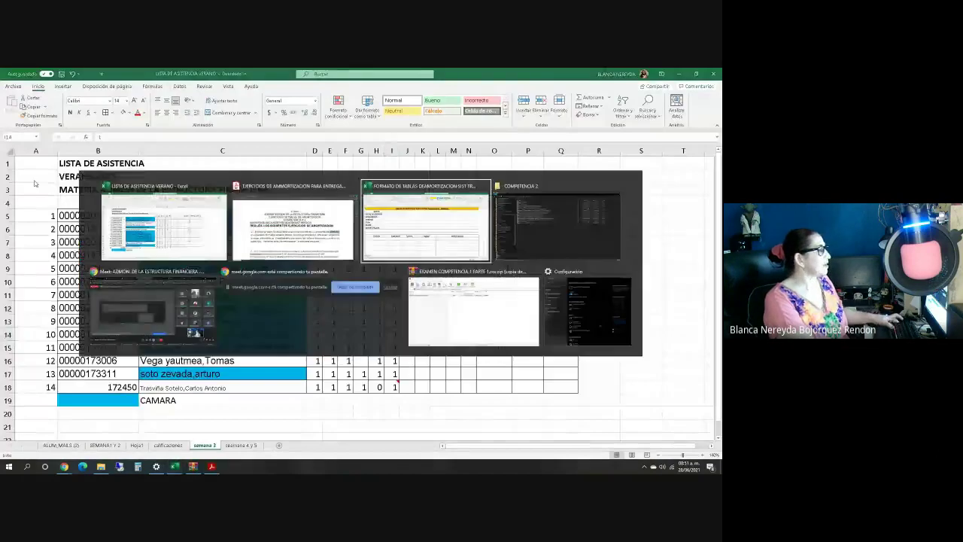
{"action": "type", "text": "89"}
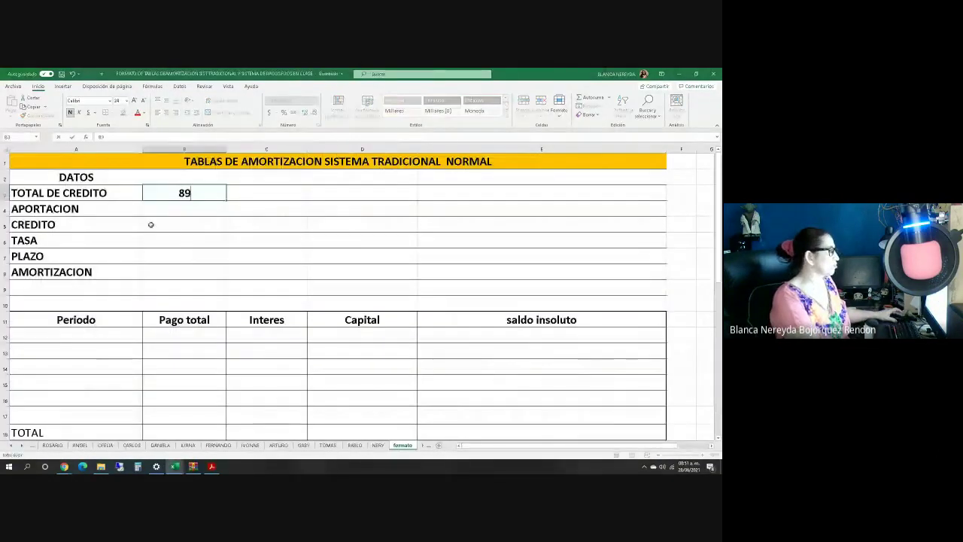
{"action": "type", "text": "6,000"}
{"action": "key", "text": "Return"}
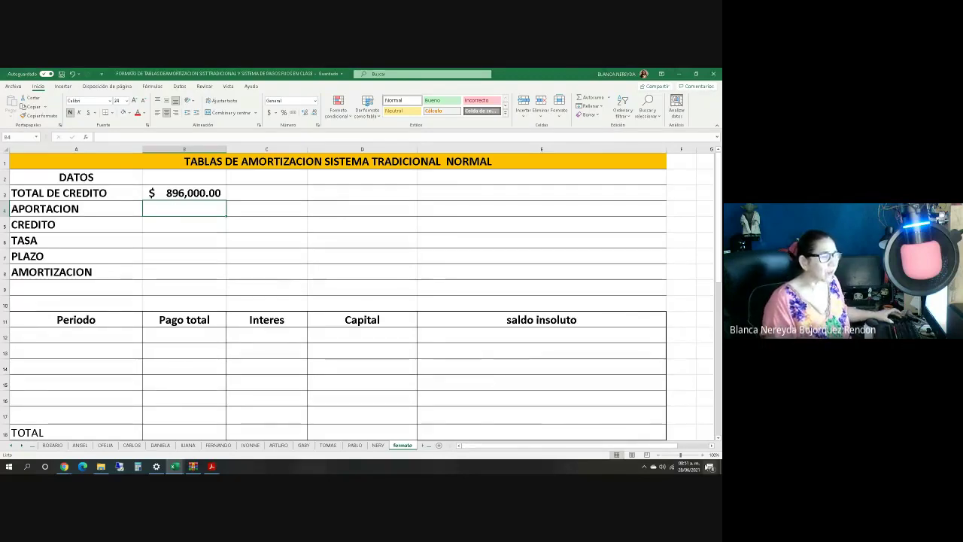
Enter 0 as the APORTACION value in cell B4 of the traditional-system table.
{"action": "left_click", "coordinate": [703, 454]}
{"action": "left_click", "coordinate": [703, 454]}
{"action": "left_click", "coordinate": [702, 454]}
{"action": "left_click", "coordinate": [702, 455]}
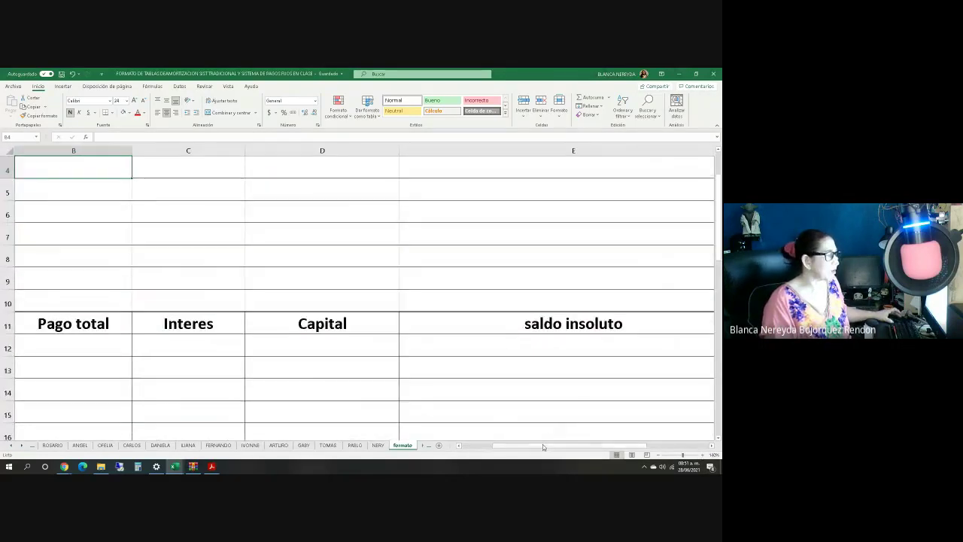
{"action": "left_click_drag", "start_coordinate": [533, 447], "coordinate": [500, 447]}
{"action": "scroll", "coordinate": [285, 351], "scroll_direction": "up", "scroll_amount": 1}
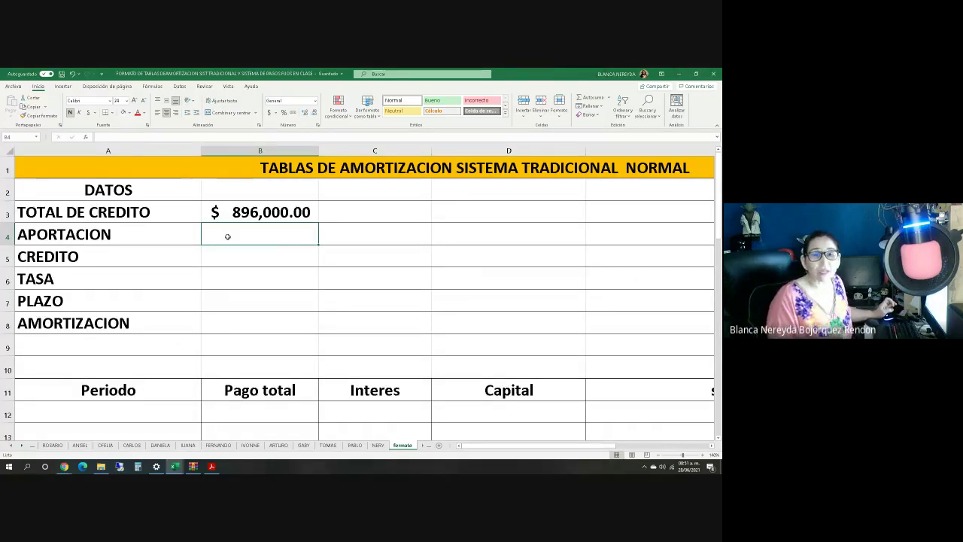
{"action": "type", "text": "0"}
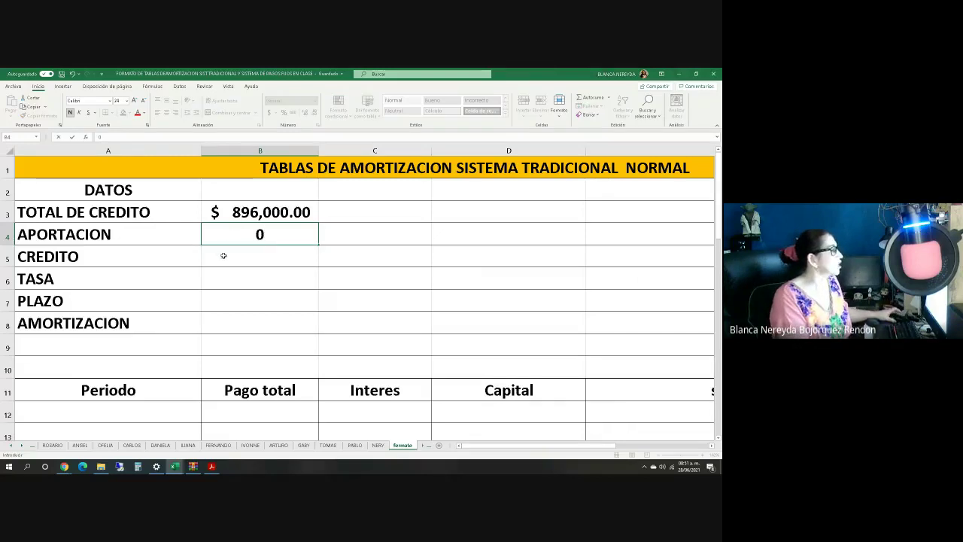
Calculate CREDITO in cell B5 as total credit minus contribution with the formula =B3-B4.
{"action": "left_click", "coordinate": [236, 252]}
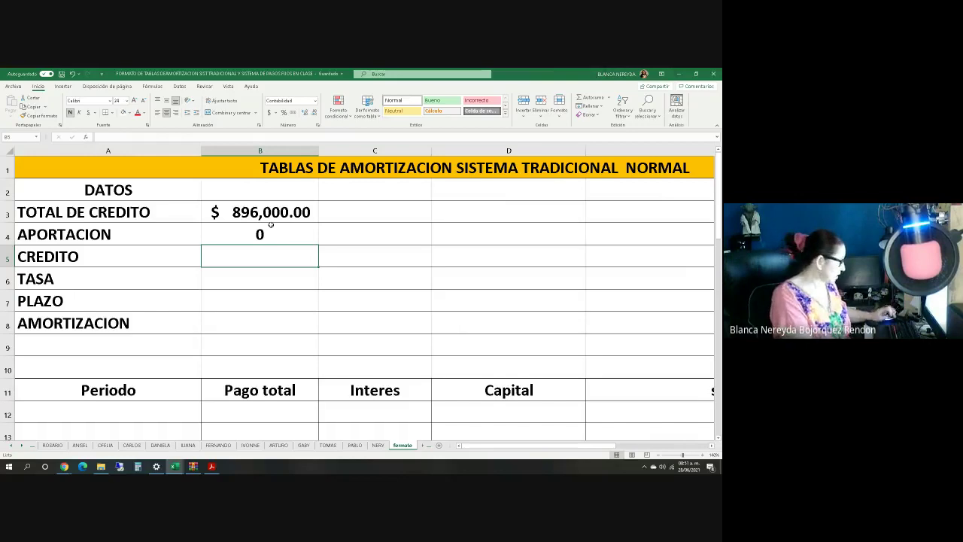
{"action": "type", "text": "="}
{"action": "left_click", "coordinate": [246, 213]}
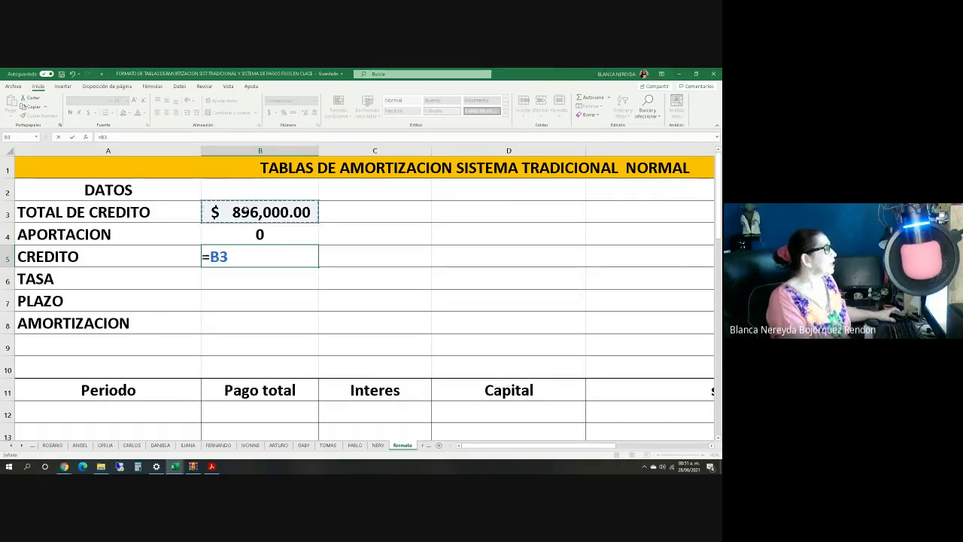
{"action": "type", "text": "-"}
{"action": "left_click", "coordinate": [211, 232]}
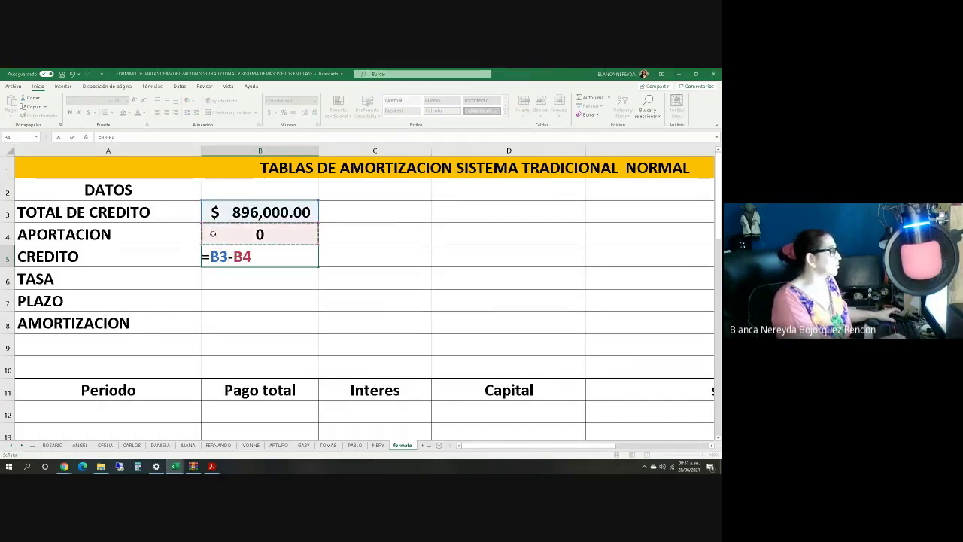
{"action": "key", "text": "Return"}
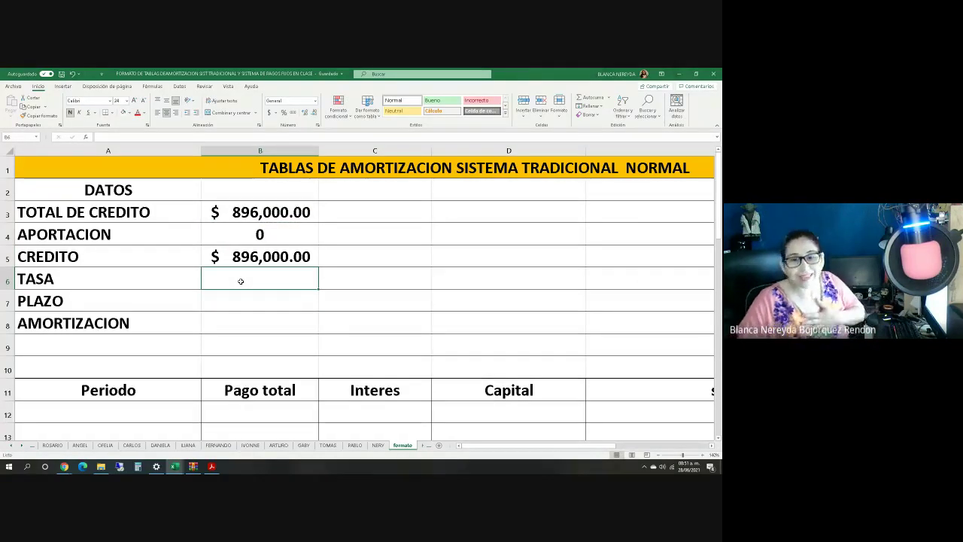
Check the annual interest rate in the exercise PDF and enter it as 0.12 for TASA in cell B6.
{"action": "key", "text": "alt+Tab"}
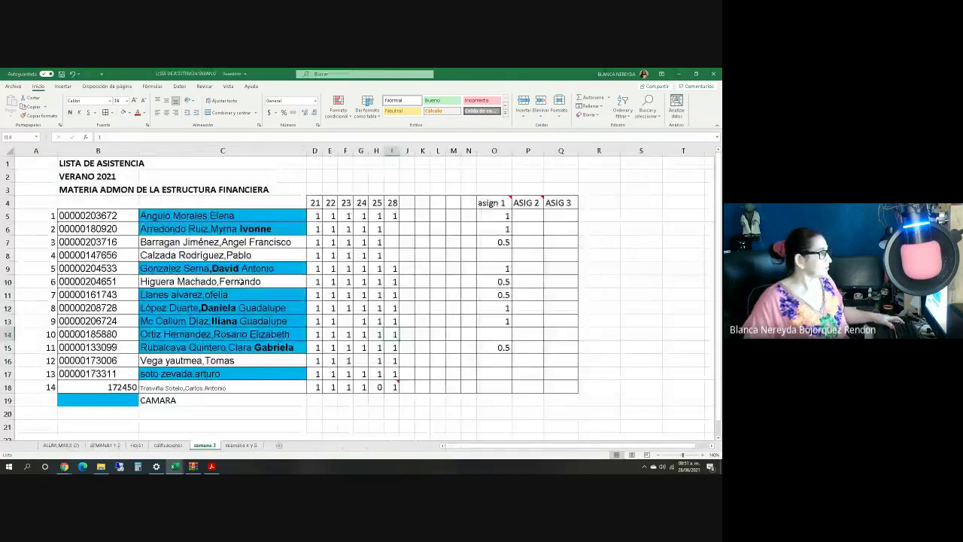
{"action": "key", "text": "alt+Tab"}
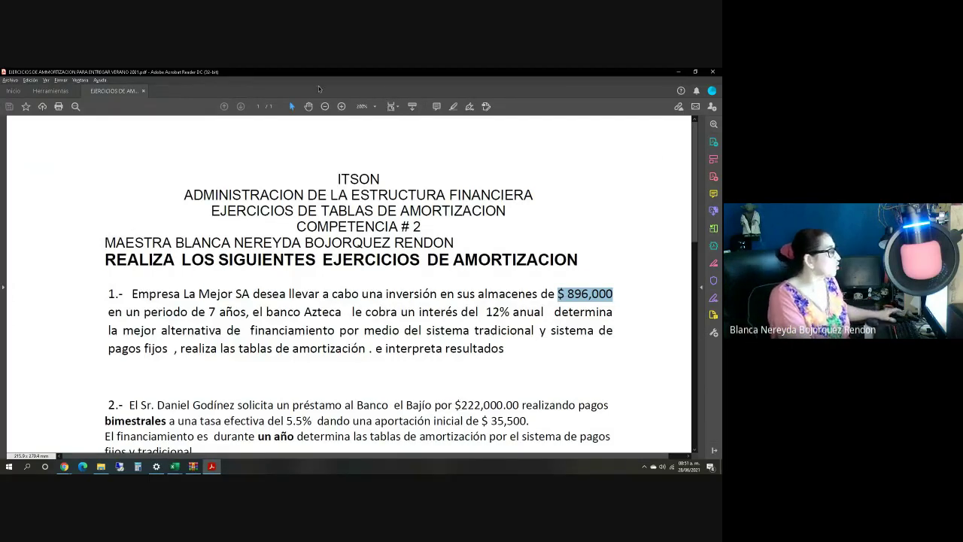
{"action": "key", "text": "alt+Tab"}
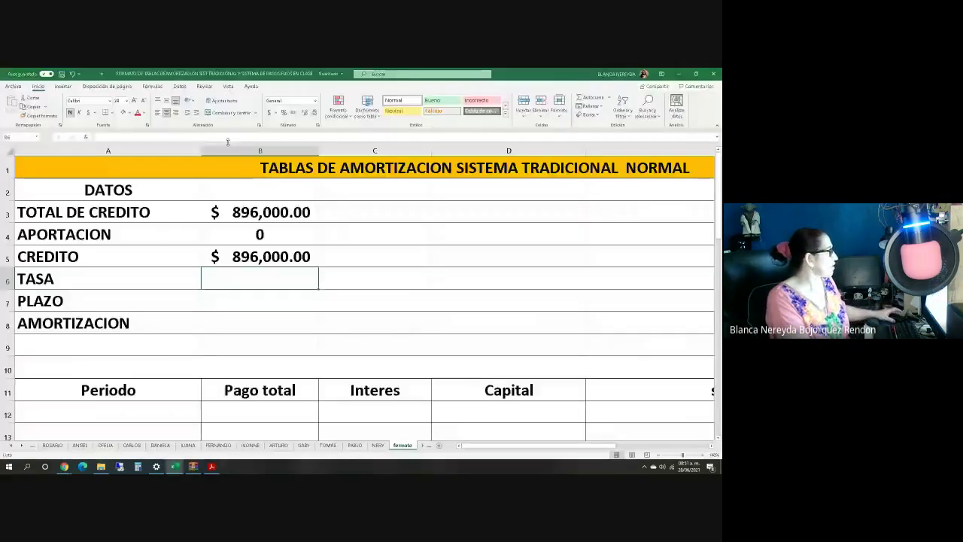
{"action": "type", "text": "12"}
{"action": "key", "text": "Return"}
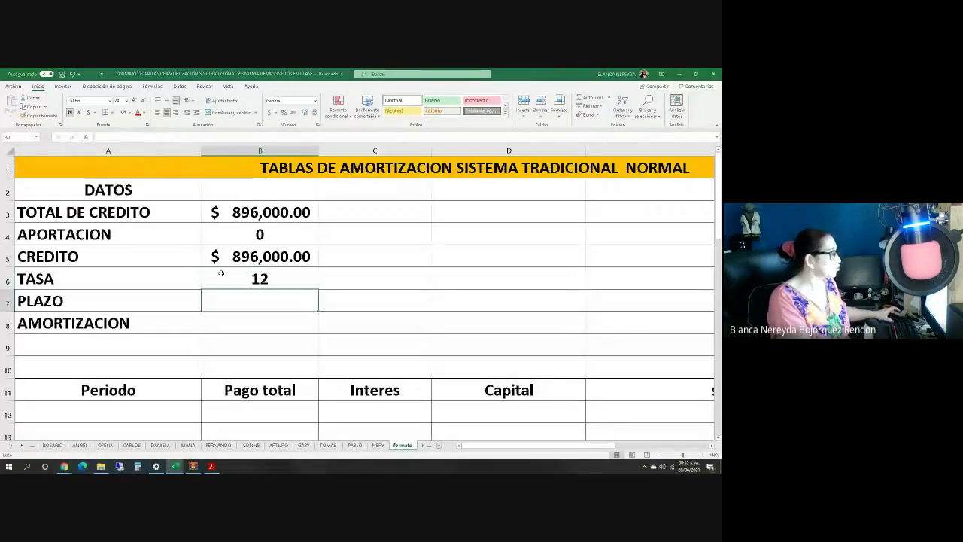
{"action": "double_click", "coordinate": [221, 273]}
{"action": "type", "text": "0."}
{"action": "key", "text": "Return"}
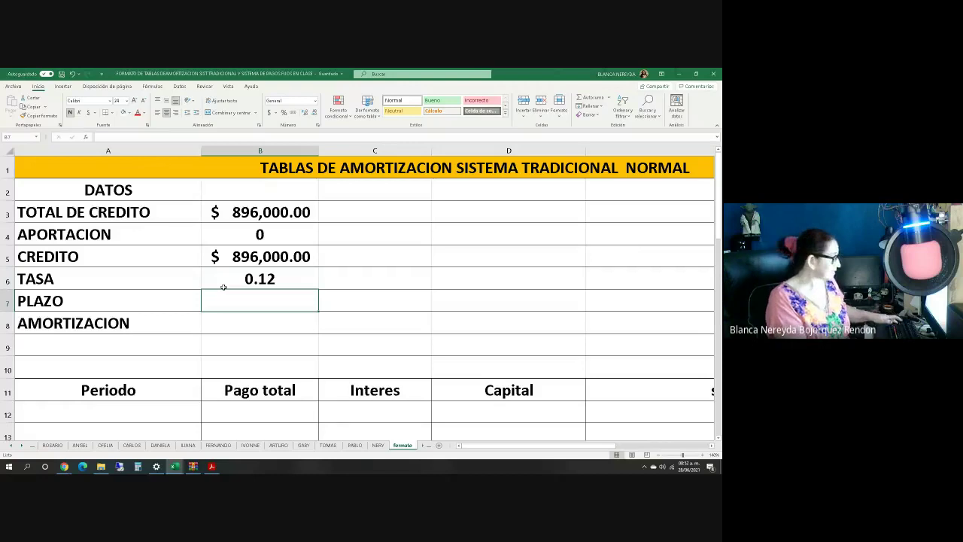
Check the loan term in the exercise PDF and enter 7 for PLAZO in cell B7.
{"action": "key", "text": "alt+Tab"}
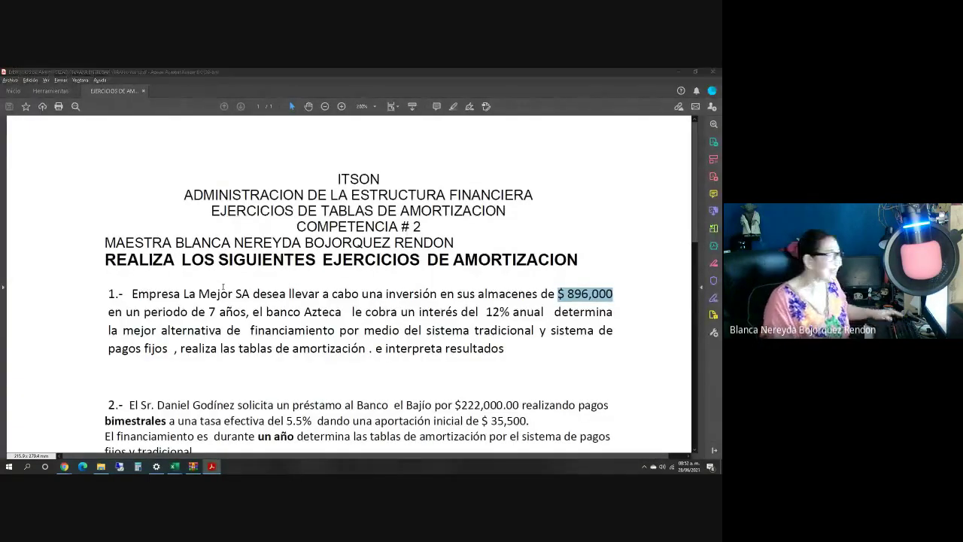
{"action": "key", "text": "alt+Tab"}
{"action": "type", "text": "7"}
{"action": "key", "text": "Return"}
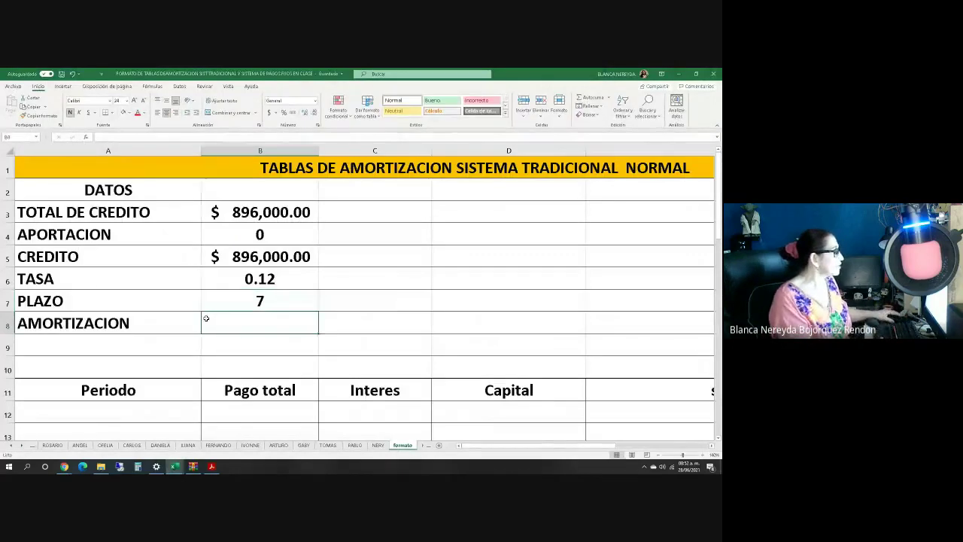
Narrow columns D and A so more of the saldo insoluto column fits in view.
{"action": "scroll", "coordinate": [206, 318], "scroll_direction": "down", "scroll_amount": 1}
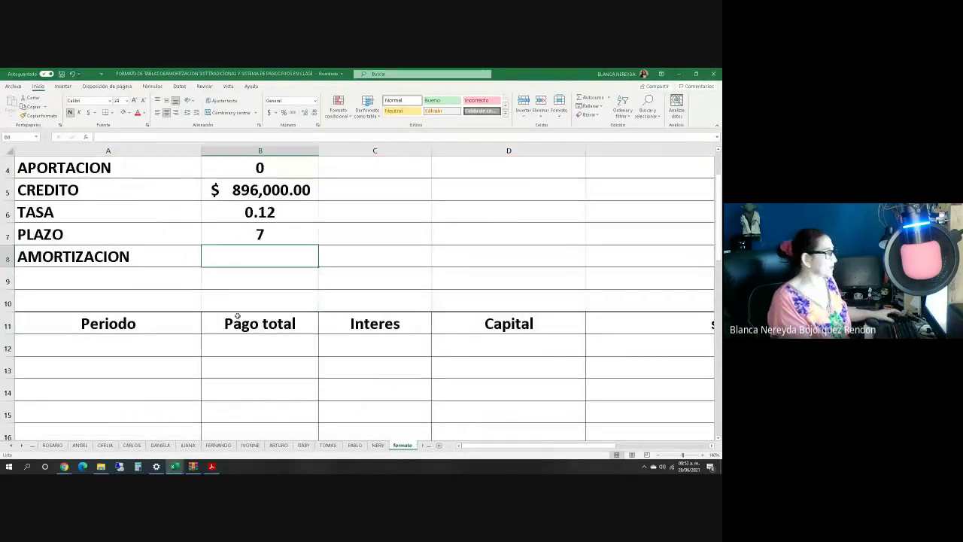
{"action": "left_click_drag", "start_coordinate": [585, 150], "coordinate": [540, 151]}
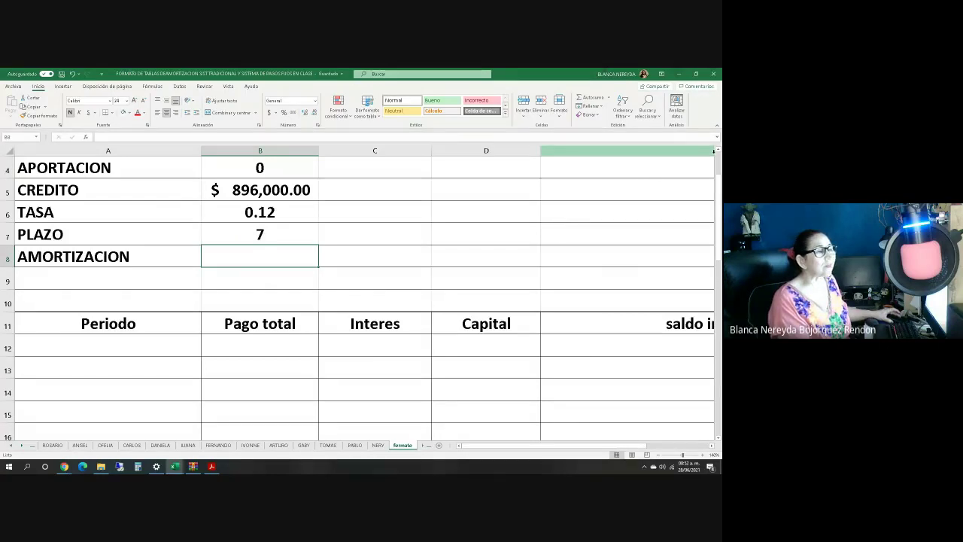
{"action": "left_click", "coordinate": [491, 402]}
{"action": "left_click_drag", "start_coordinate": [201, 151], "coordinate": [169, 150]}
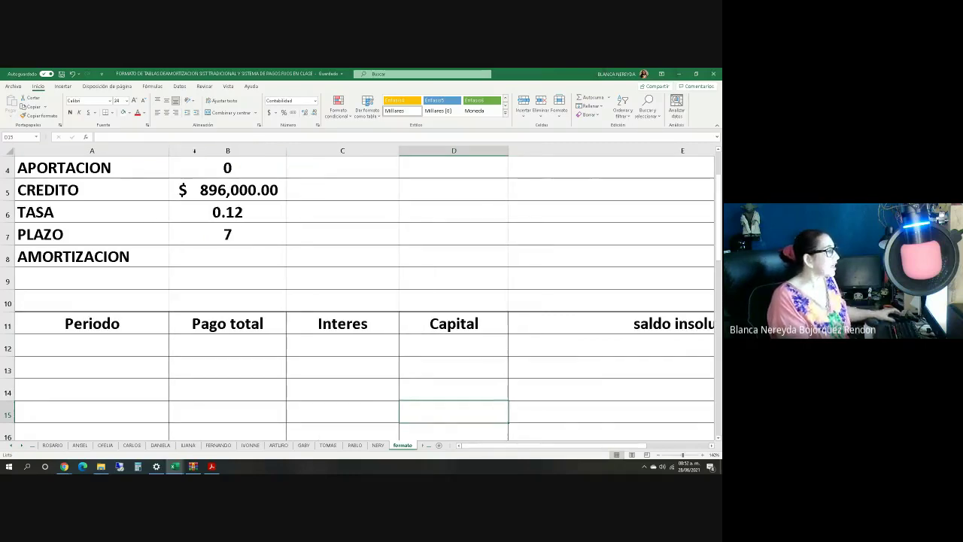
Enter the company title LA EMPRESA LA MEJOR in cell C4 beside the APORTACION value.
{"action": "left_click", "coordinate": [327, 171]}
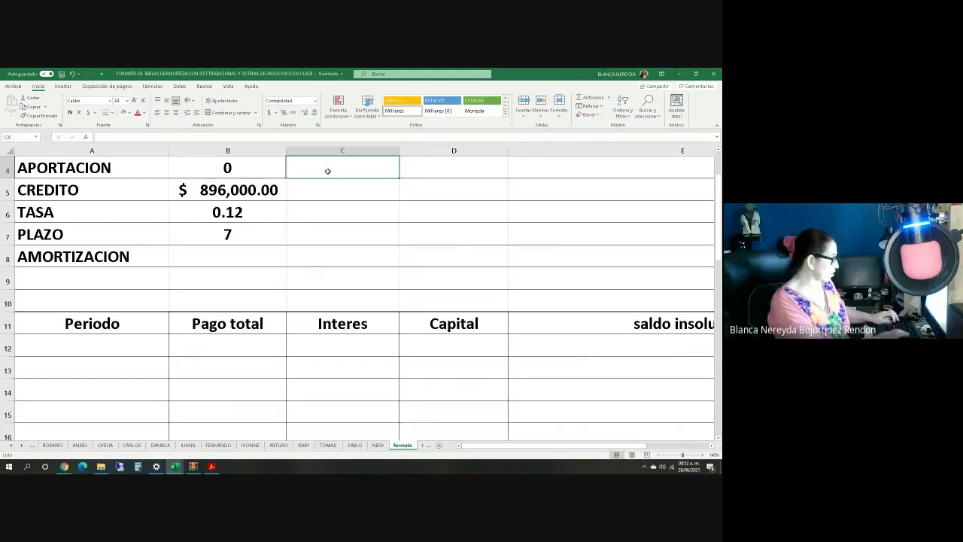
{"action": "type", "text": "la em"}
{"action": "key", "text": "BackSpace"}
{"action": "key", "text": "BackSpace"}
{"action": "key", "text": "BackSpace"}
{"action": "key", "text": "BackSpace"}
{"action": "key", "text": "BackSpace"}
{"action": "type", "text": "L"}
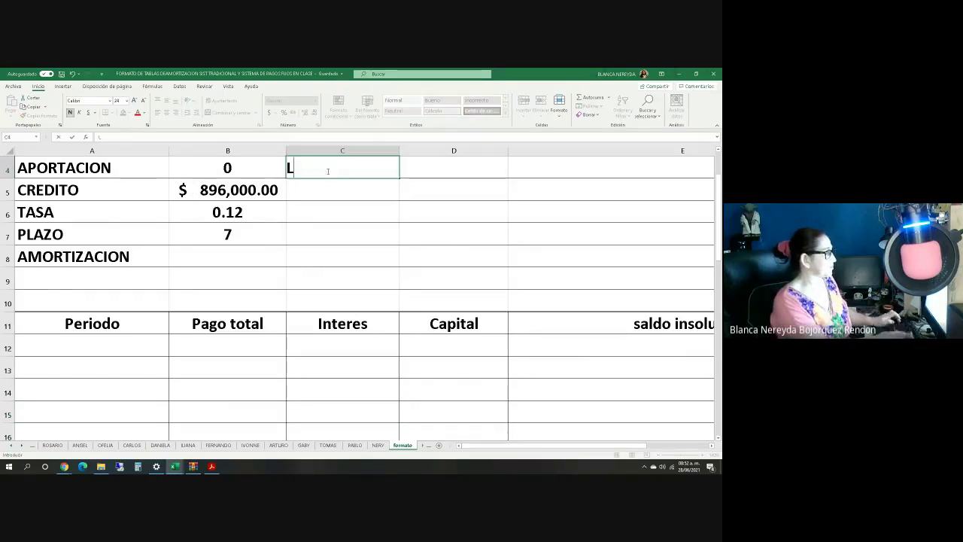
{"action": "type", "text": "A EMPRESA LA M"}
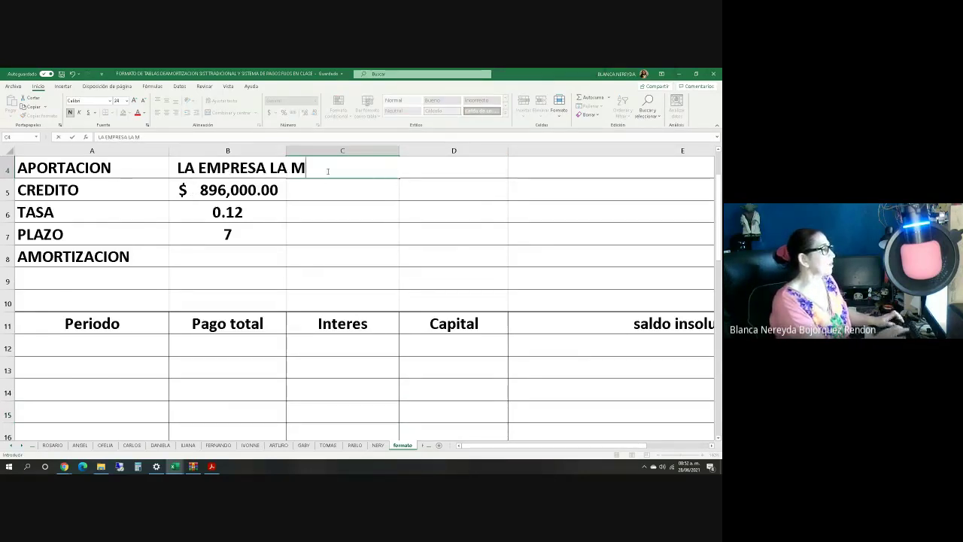
{"action": "type", "text": "EJOR"}
{"action": "left_click", "coordinate": [289, 368]}
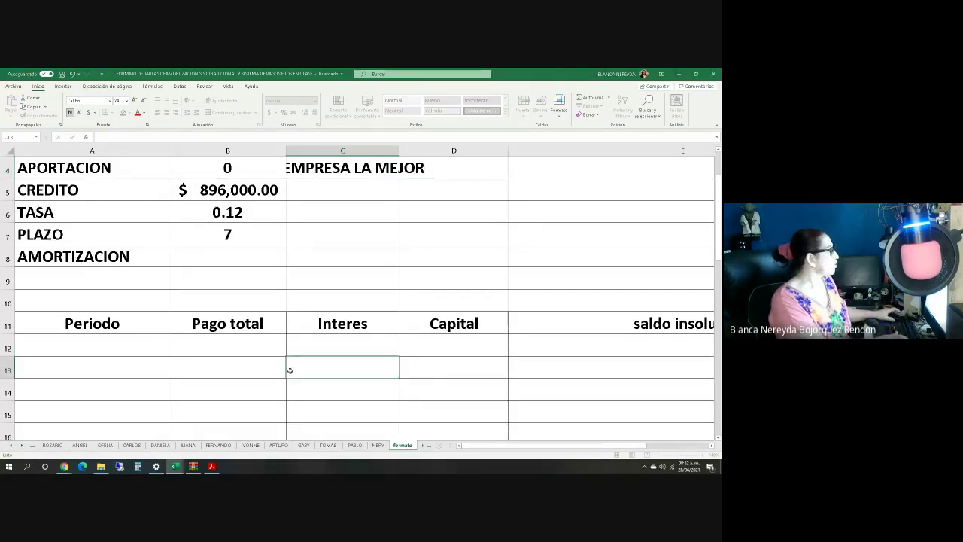
Enter the first period numbers 0, 1 and 2 in the Periodo column, starting at cell A12.
{"action": "left_click", "coordinate": [55, 346]}
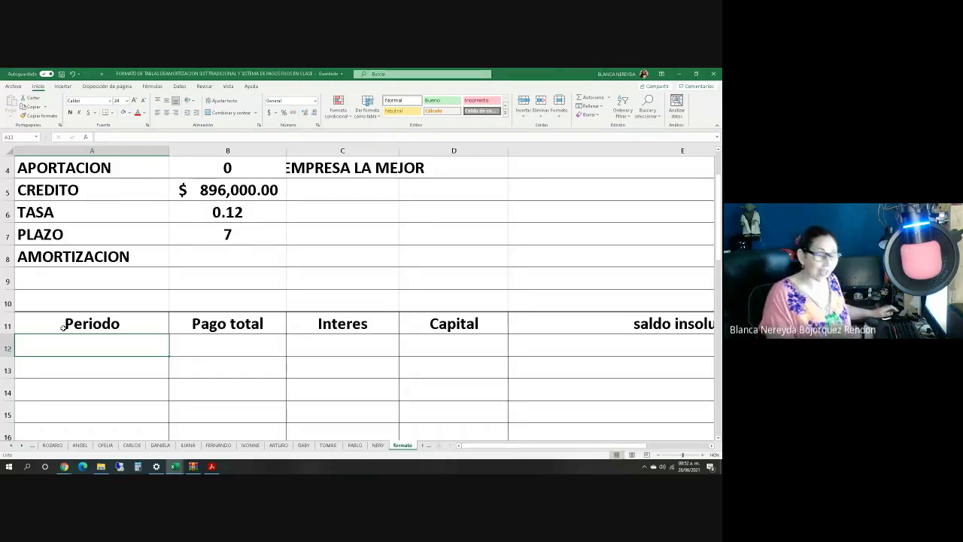
{"action": "type", "text": "0"}
{"action": "key", "text": "Return"}
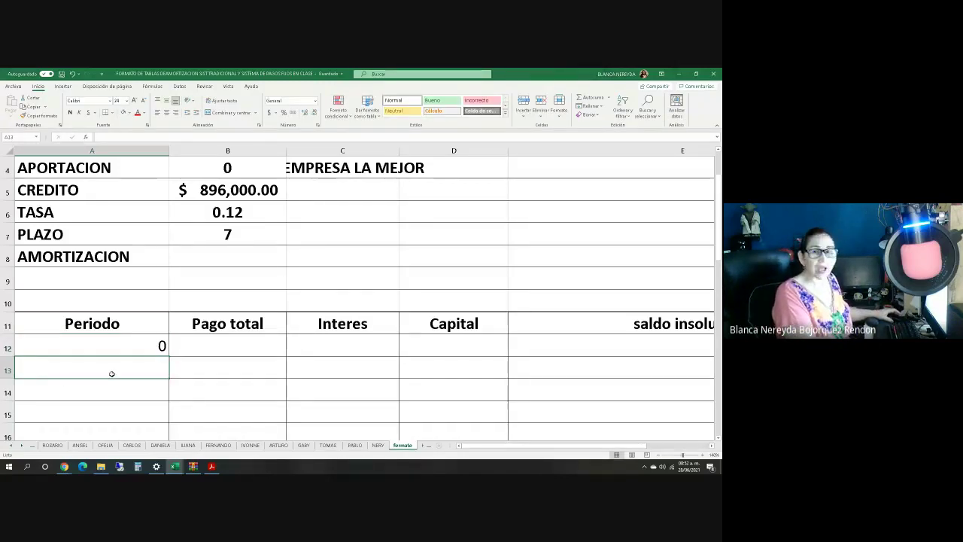
{"action": "type", "text": "1"}
{"action": "key", "text": "Return"}
{"action": "type", "text": "2"}
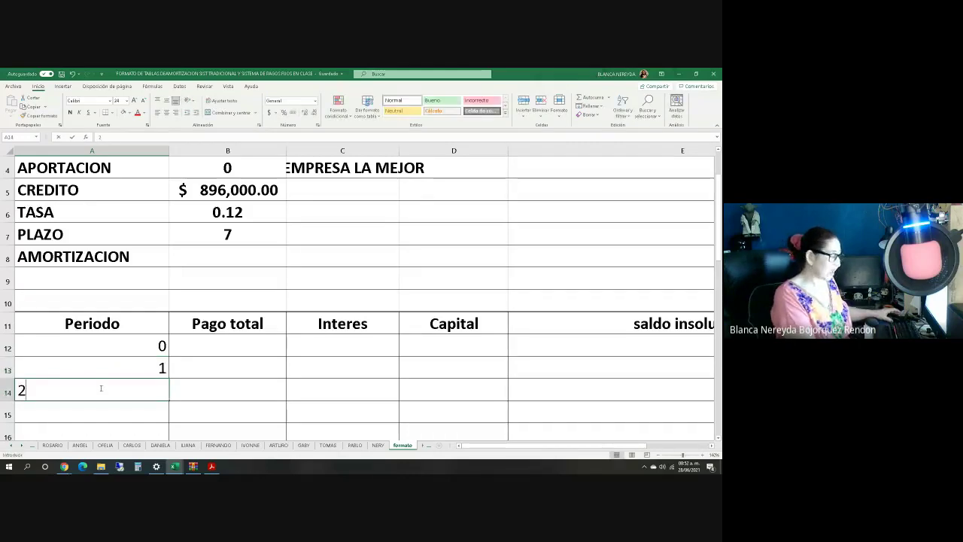
{"action": "key", "text": "Return"}
Extend the period series from A13:A14 down to period 7 in cell A19.
{"action": "left_click_drag", "start_coordinate": [95, 368], "coordinate": [94, 386]}
{"action": "scroll", "coordinate": [97, 384], "scroll_direction": "down", "scroll_amount": 3}
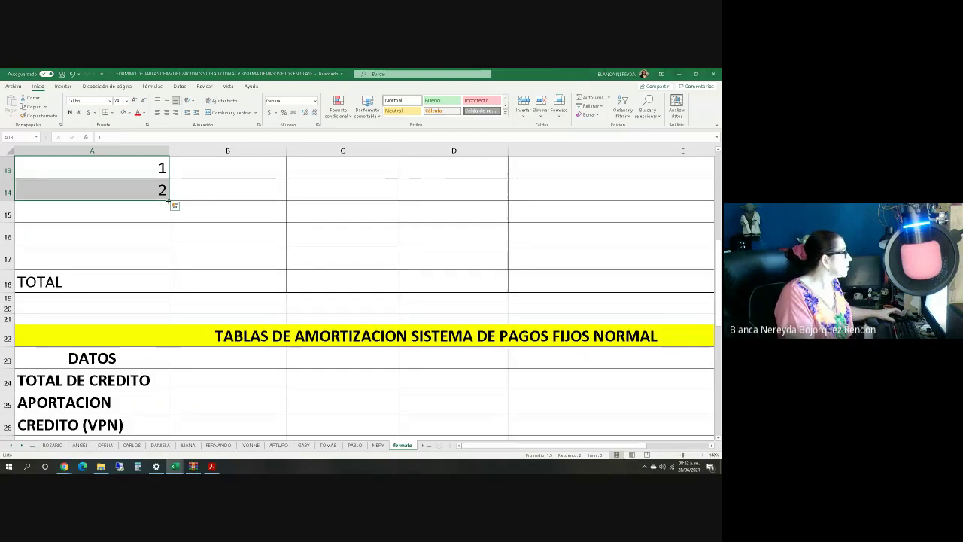
{"action": "left_click_drag", "start_coordinate": [163, 206], "coordinate": [166, 293]}
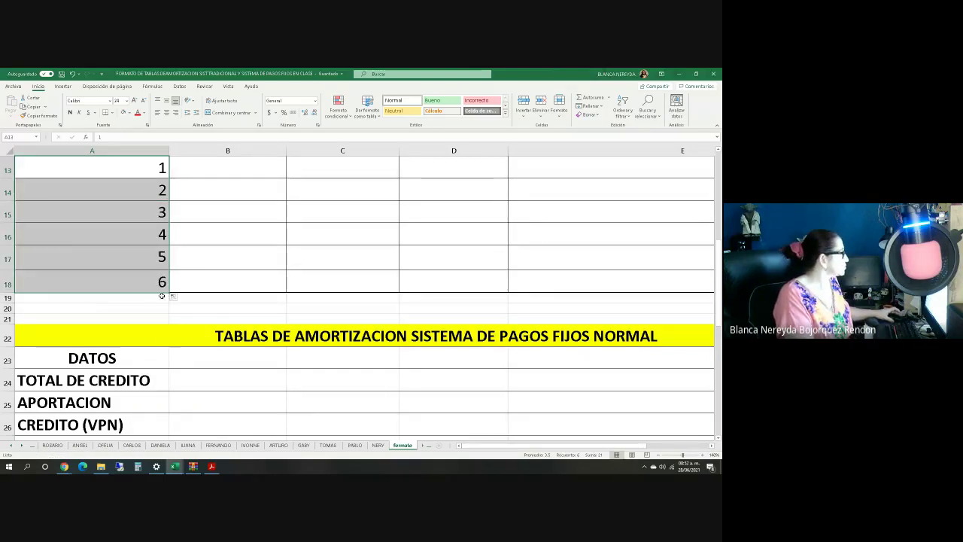
{"action": "left_click_drag", "start_coordinate": [168, 294], "coordinate": [138, 316]}
Apply cell borders to the added table rows in A19:E20.
{"action": "left_click", "coordinate": [125, 318]}
{"action": "left_click_drag", "start_coordinate": [80, 303], "coordinate": [601, 321]}
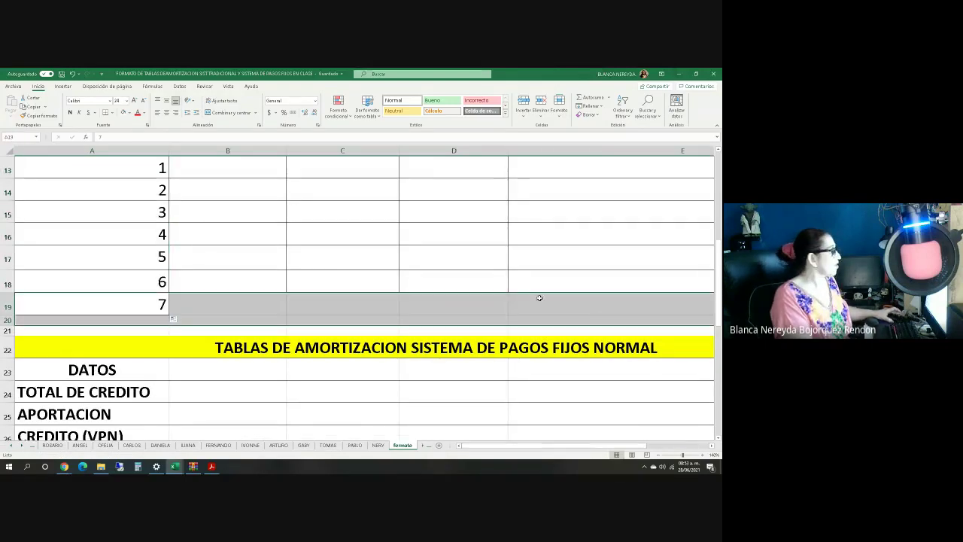
{"action": "left_click", "coordinate": [113, 112]}
{"action": "left_click", "coordinate": [132, 187]}
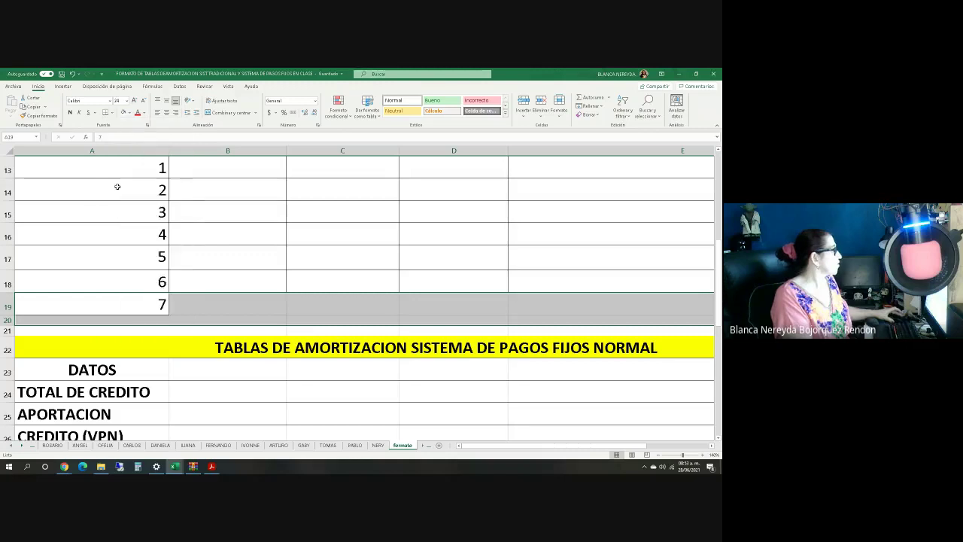
Label cell A20 TOTAL and set the font size of row 20 to 22.
{"action": "left_click", "coordinate": [107, 320]}
{"action": "type", "text": "TOTAL"}
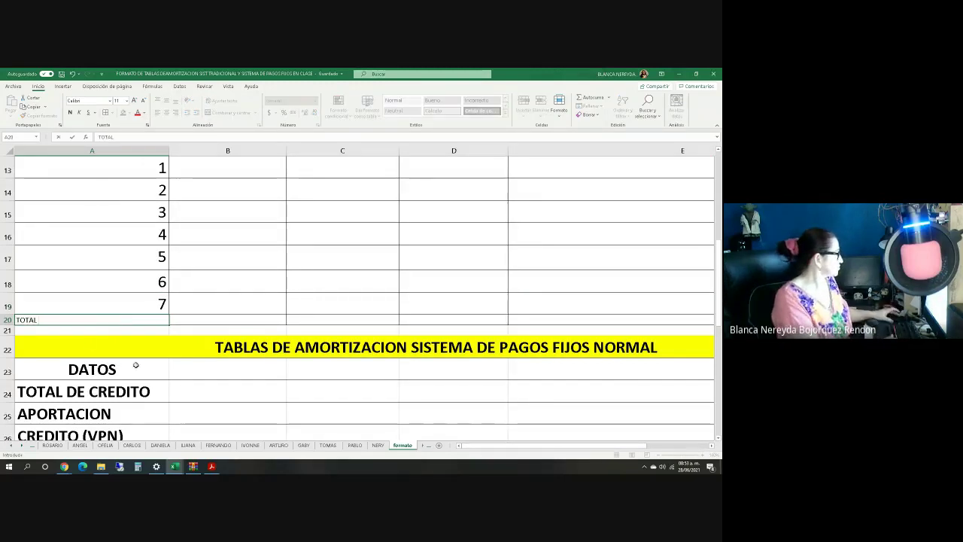
{"action": "key", "text": "Return"}
{"action": "left_click", "coordinate": [8, 320]}
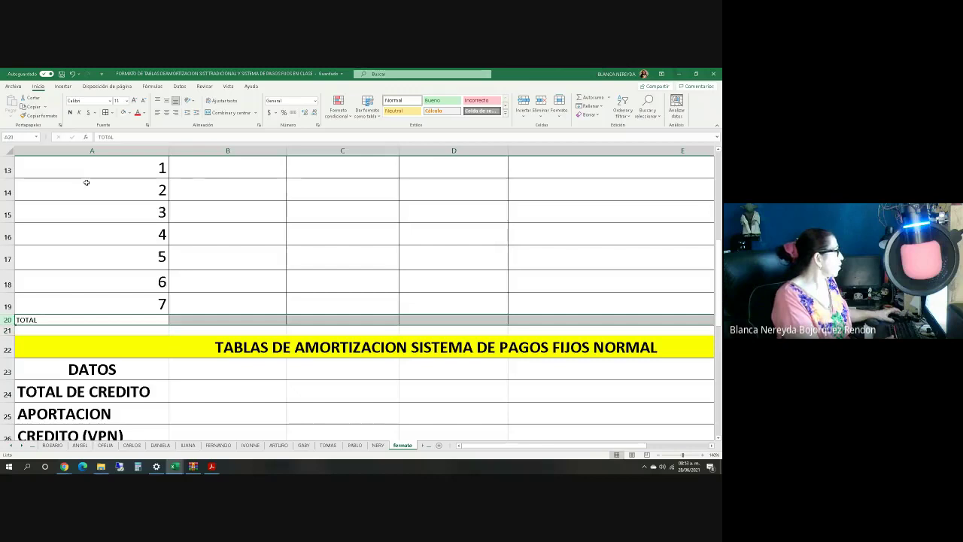
{"action": "left_click", "coordinate": [126, 101]}
{"action": "left_click", "coordinate": [121, 188]}
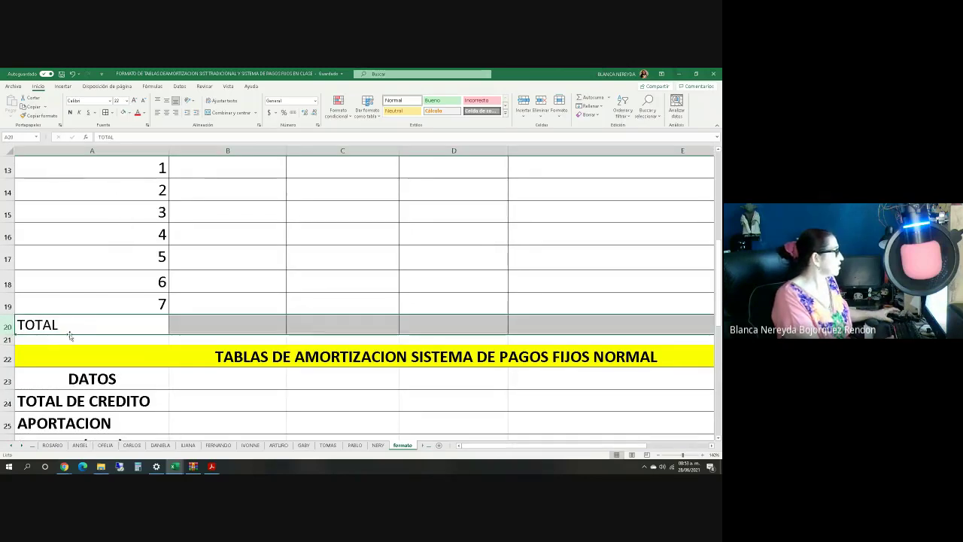
Narrow column E so its width just fits the saldo insoluto heading.
{"action": "scroll", "coordinate": [139, 309], "scroll_direction": "up", "scroll_amount": 2}
{"action": "scroll", "coordinate": [126, 321], "scroll_direction": "down", "scroll_amount": 1}
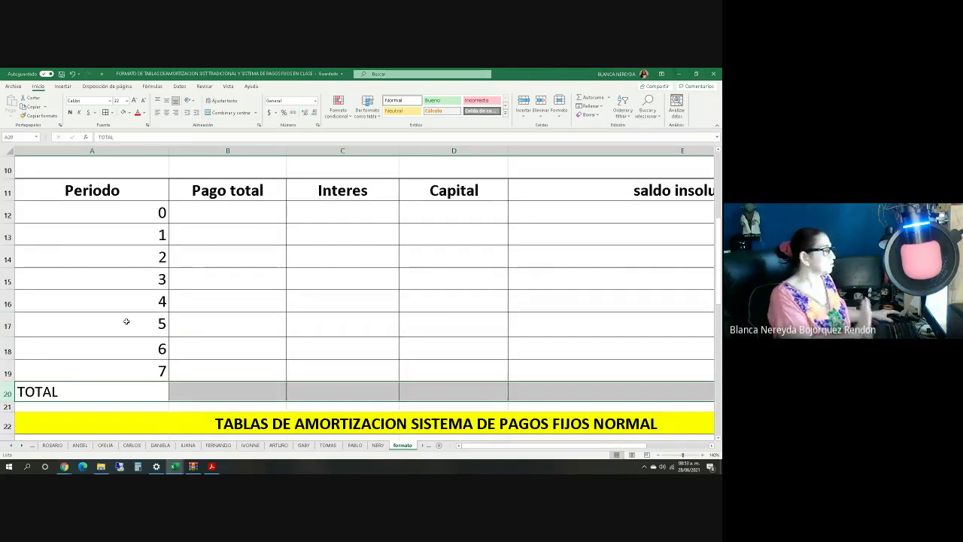
{"action": "left_click", "coordinate": [339, 215]}
{"action": "left_click", "coordinate": [569, 211]}
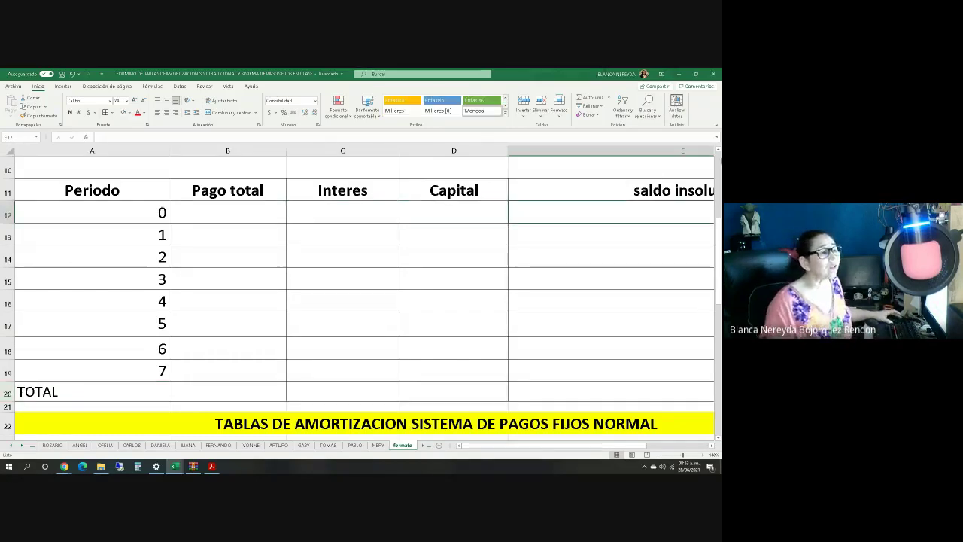
{"action": "left_click_drag", "start_coordinate": [623, 445], "coordinate": [654, 447]}
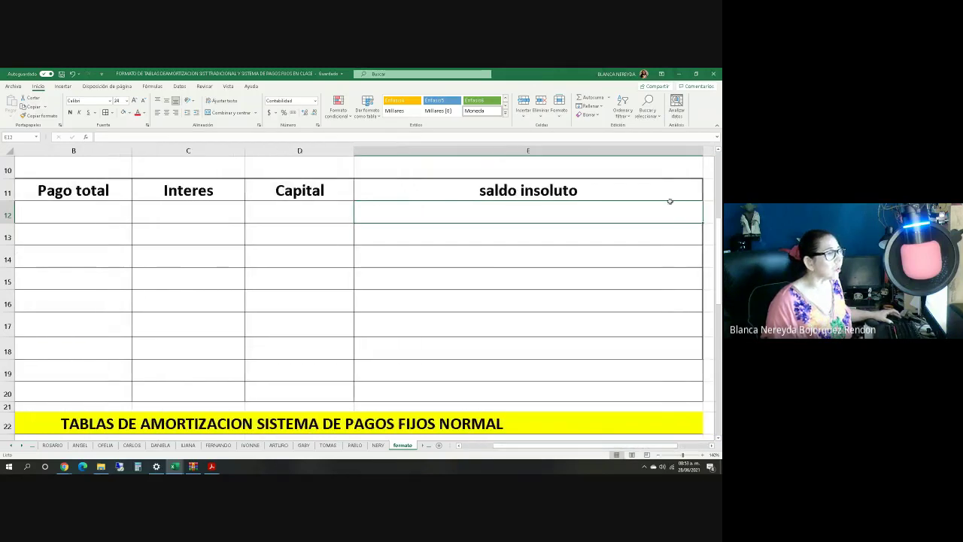
{"action": "left_click_drag", "start_coordinate": [701, 152], "coordinate": [459, 152]}
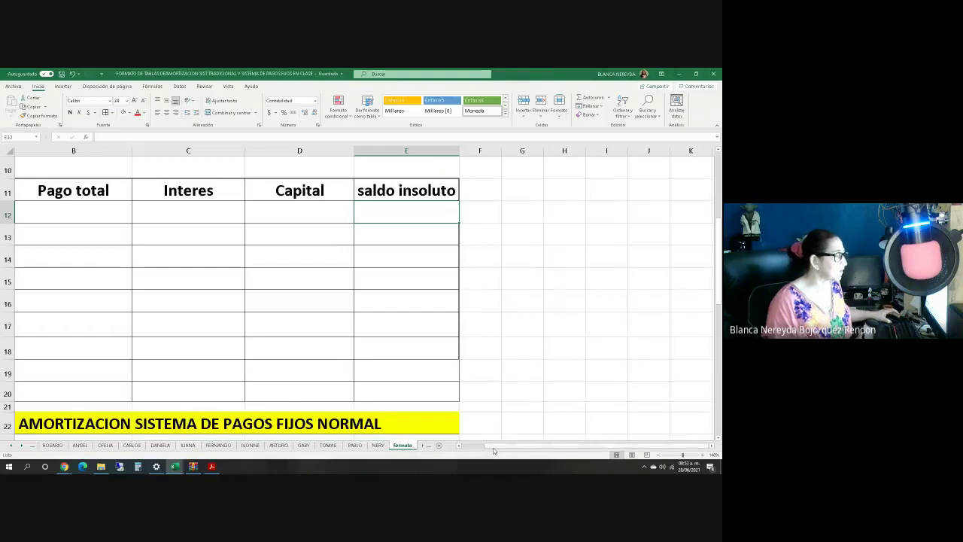
{"action": "left_click_drag", "start_coordinate": [489, 446], "coordinate": [447, 449]}
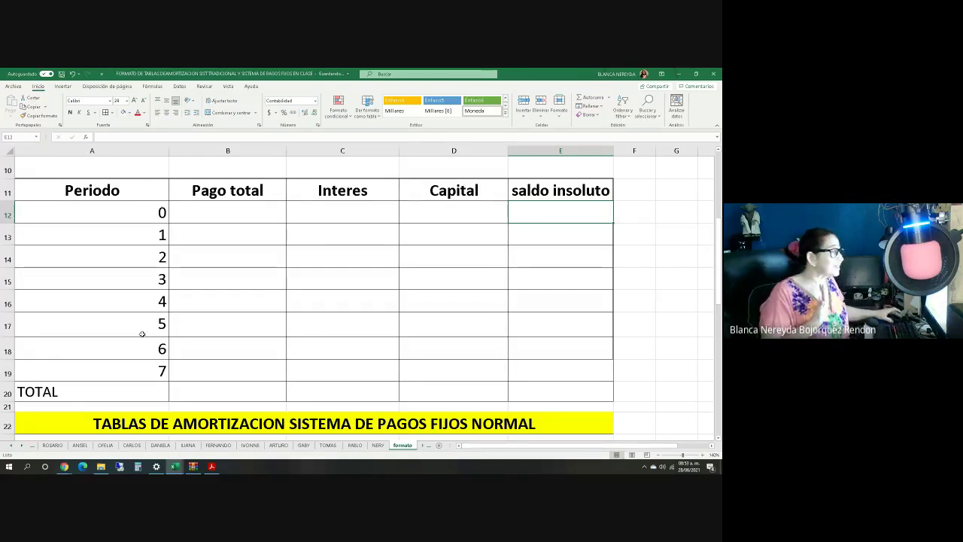
Enter the formula =B5 in E12 to bring the credit amount in as the period 0 unpaid balance.
{"action": "type", "text": "="}
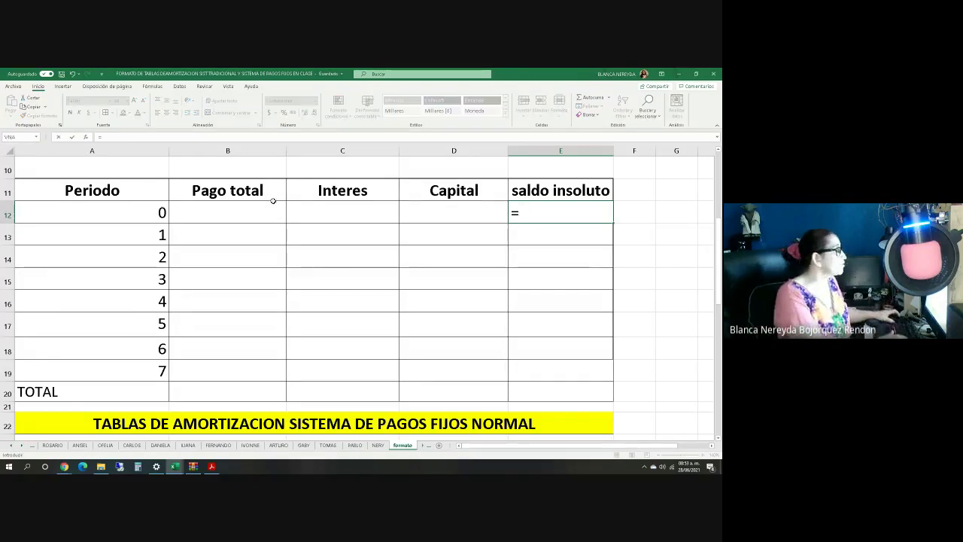
{"action": "scroll", "coordinate": [275, 198], "scroll_direction": "up", "scroll_amount": 3}
{"action": "left_click", "coordinate": [204, 256]}
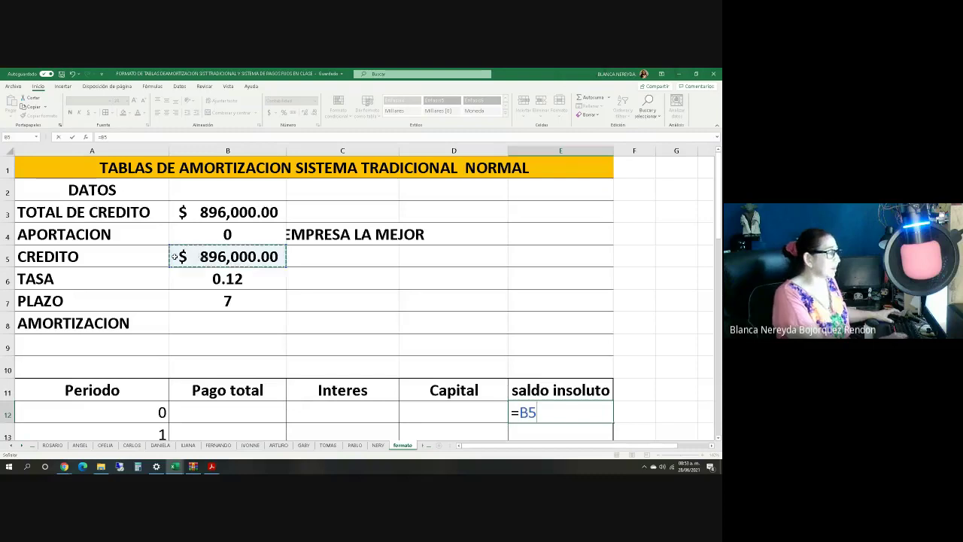
{"action": "key", "text": "Return"}
Write the division 896000/7 as plain text in cell B8, beside the AMORTIZACION label.
{"action": "left_click", "coordinate": [197, 304]}
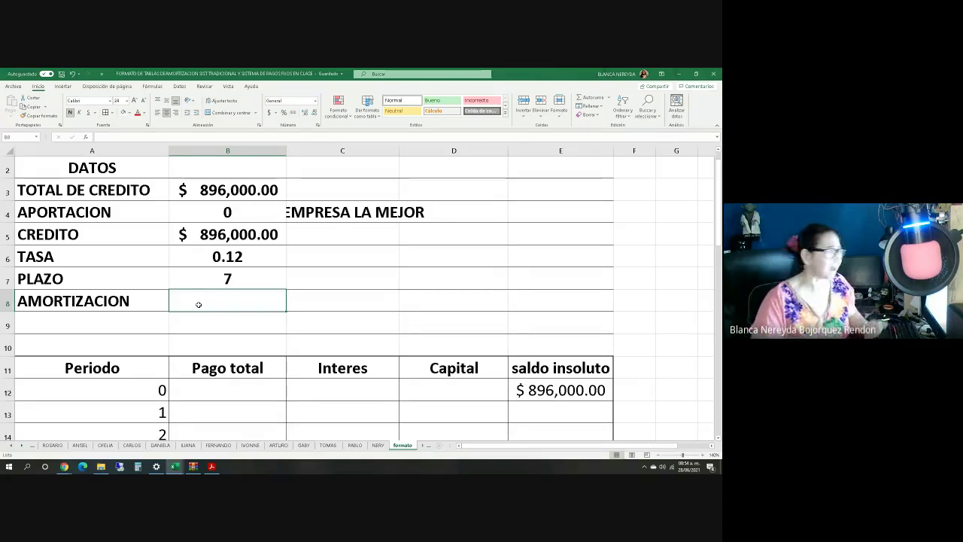
{"action": "type", "text": "="}
{"action": "key", "text": "BackSpace"}
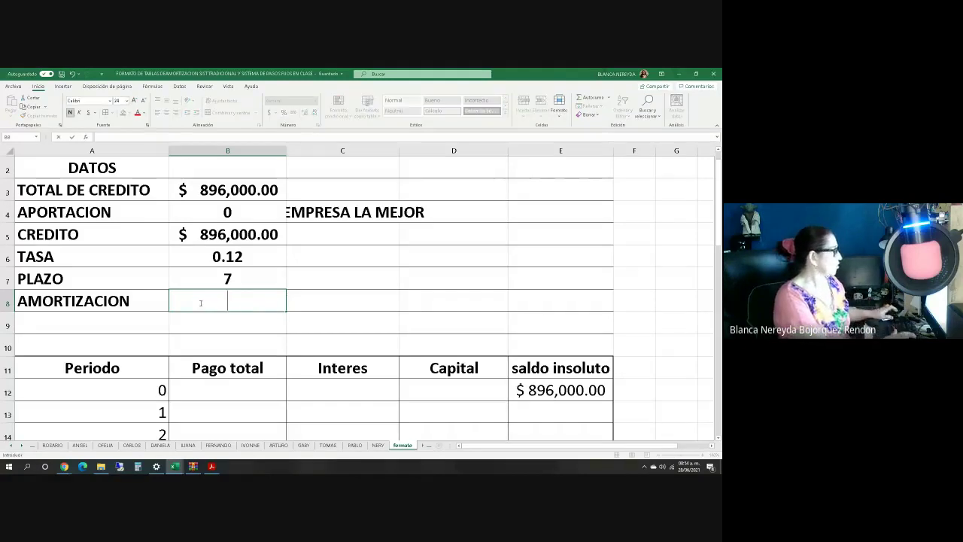
{"action": "type", "text": "896000/7"}
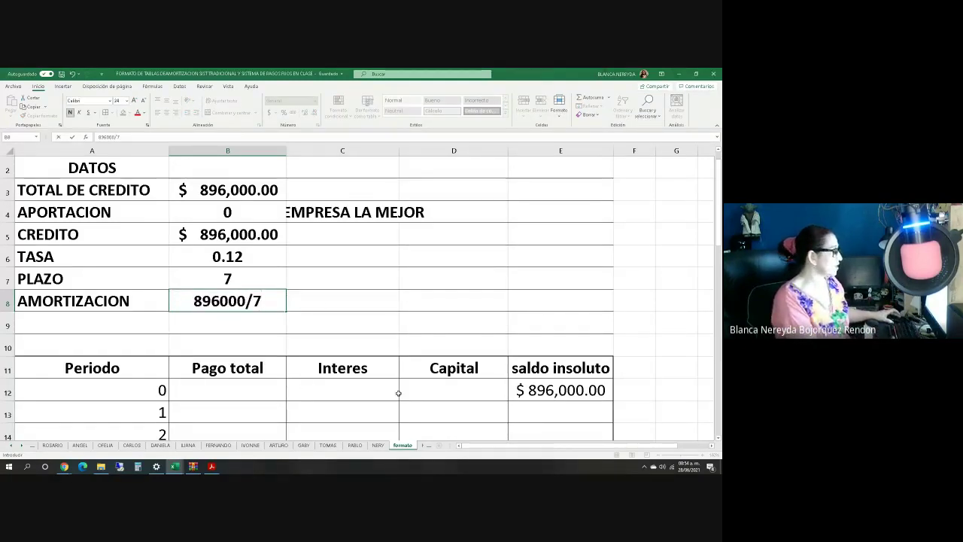
Calculate the amortization in cell C8 with the formula =B5/B7.
{"action": "left_click", "coordinate": [329, 298]}
{"action": "type", "text": "="}
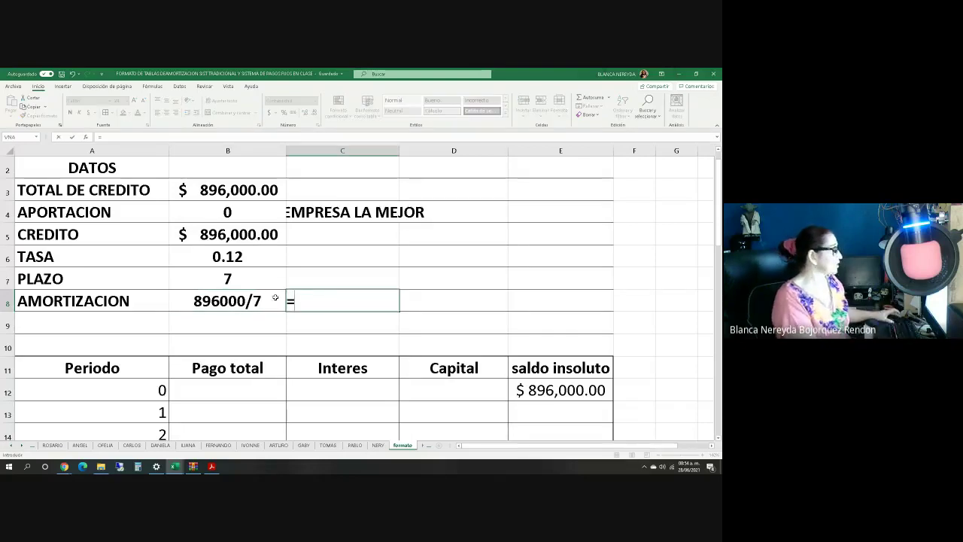
{"action": "left_click", "coordinate": [195, 233]}
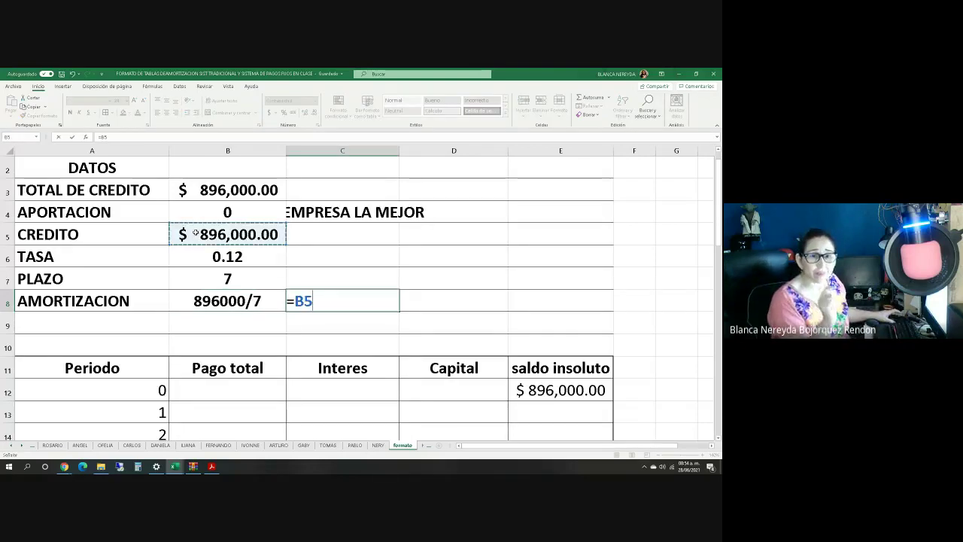
{"action": "type", "text": "/"}
{"action": "left_click", "coordinate": [202, 275]}
{"action": "key", "text": "Return"}
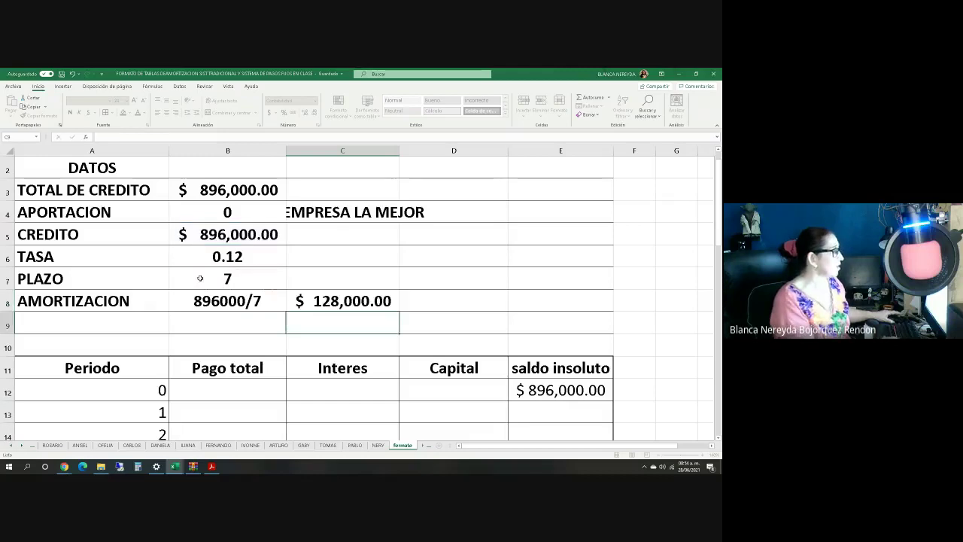
Enter the formula =C8 in D13 to bring the amortization into the Capital column for period 1.
{"action": "scroll", "coordinate": [201, 286], "scroll_direction": "down", "scroll_amount": 1}
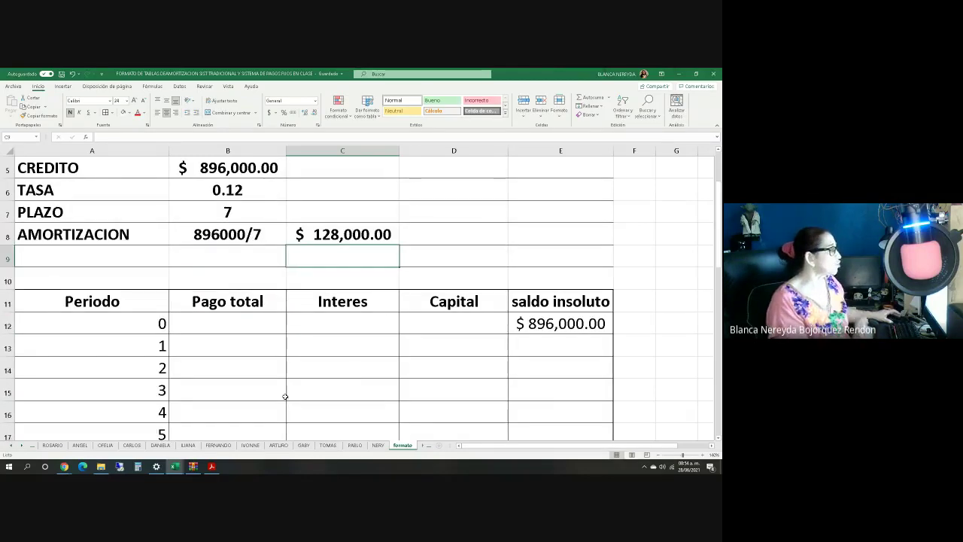
{"action": "left_click", "coordinate": [421, 349]}
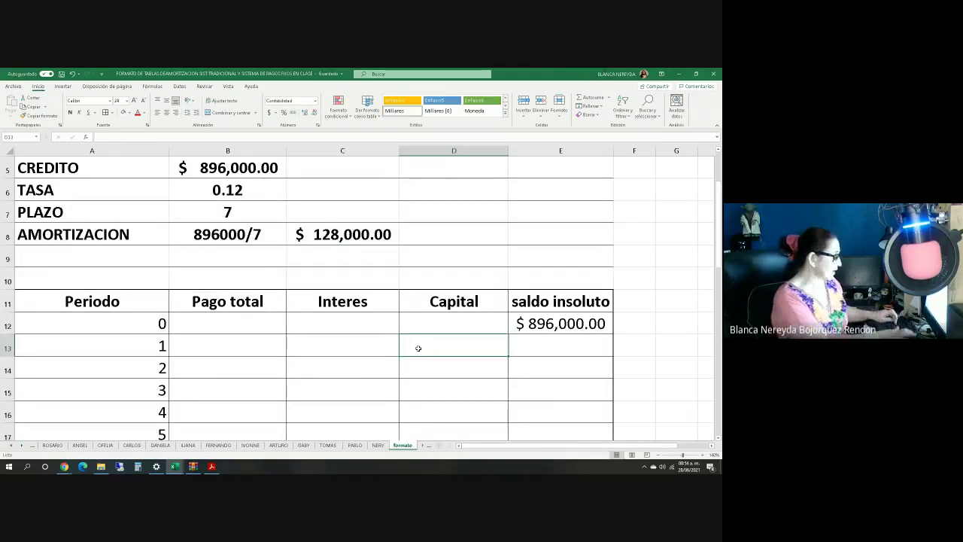
{"action": "type", "text": "="}
{"action": "left_click", "coordinate": [320, 235]}
{"action": "key", "text": "Return"}
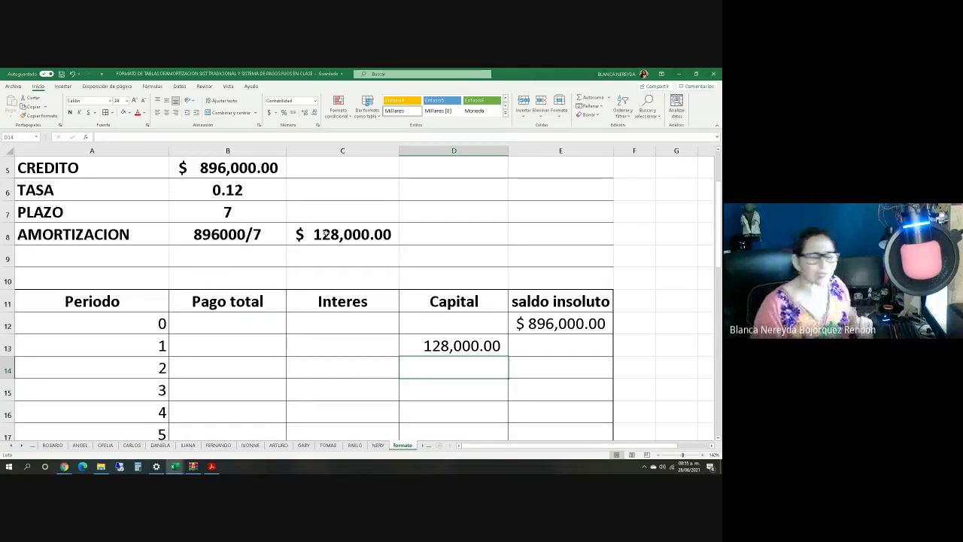
Enter =D13 in D14 and fill the formula down the Capital column to period 7 in D19.
{"action": "type", "text": "="}
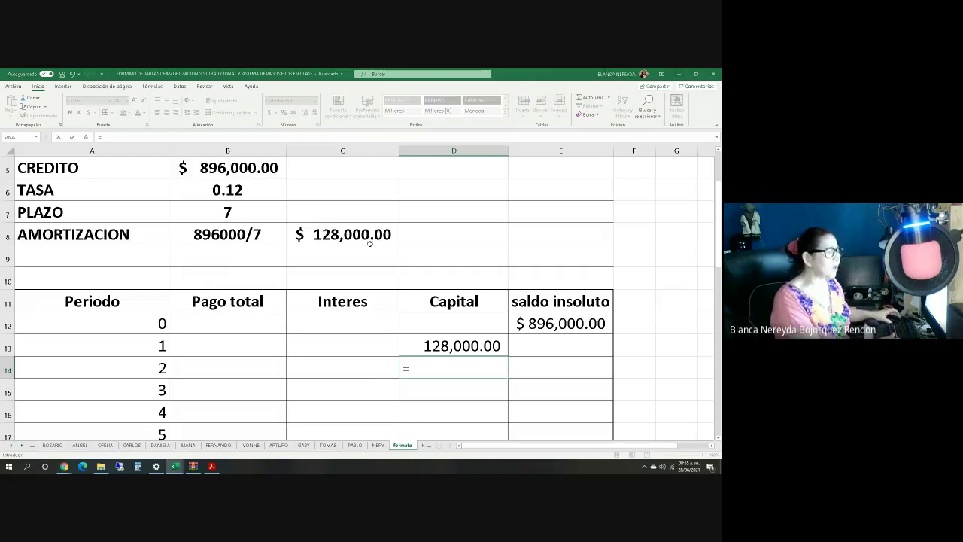
{"action": "left_click", "coordinate": [451, 344]}
{"action": "key", "text": "Return"}
{"action": "left_click", "coordinate": [442, 369]}
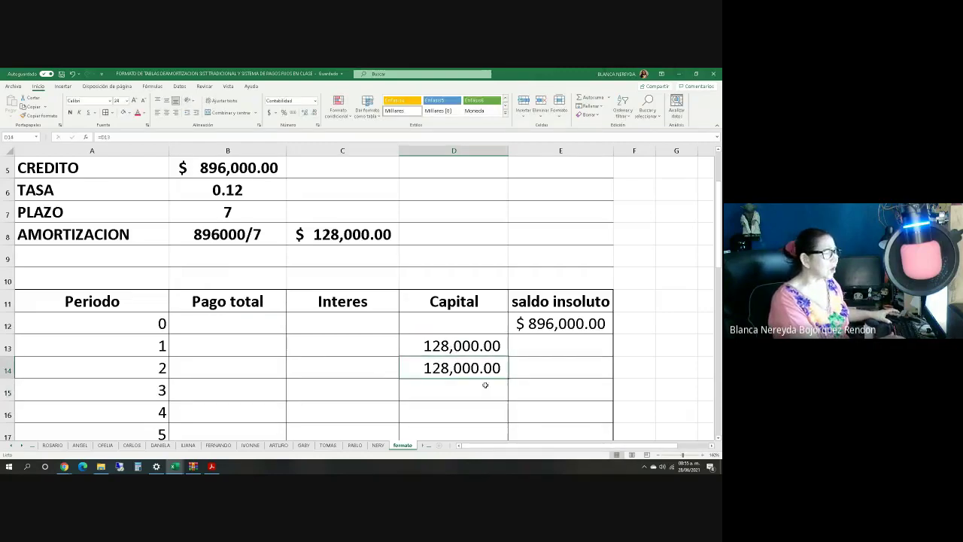
{"action": "left_click_drag", "start_coordinate": [509, 378], "coordinate": [446, 390]}
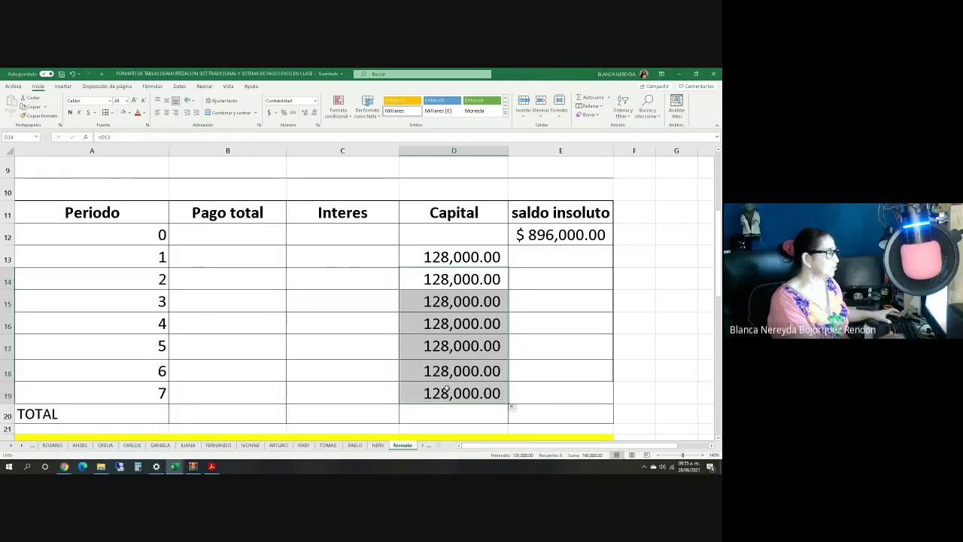
Total the Capital amounts D13:D19 in cell D20 with AutoSum and underline the period 7 amount in D19.
{"action": "left_click", "coordinate": [416, 416]}
{"action": "left_click_drag", "start_coordinate": [451, 257], "coordinate": [454, 407]}
{"action": "left_click", "coordinate": [591, 97]}
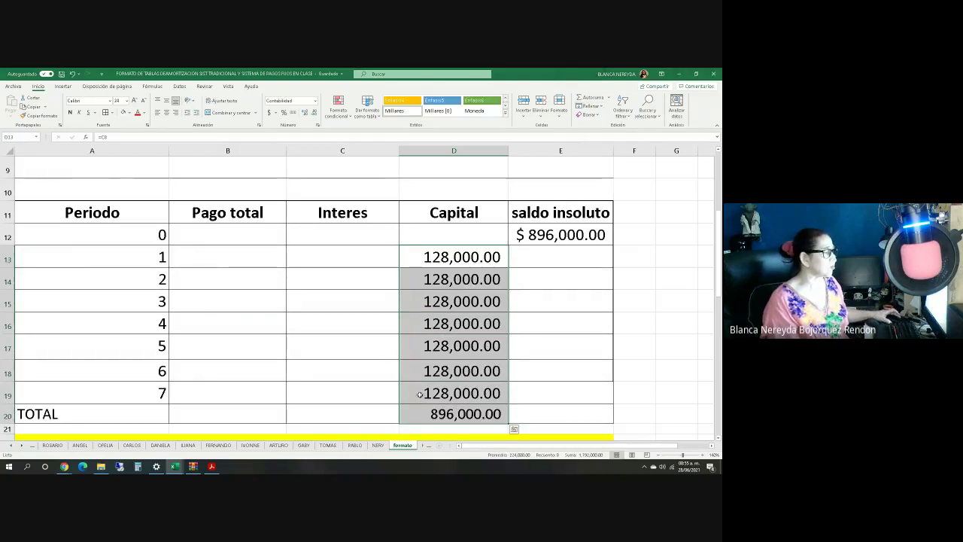
{"action": "left_click", "coordinate": [427, 393]}
{"action": "left_click", "coordinate": [87, 112]}
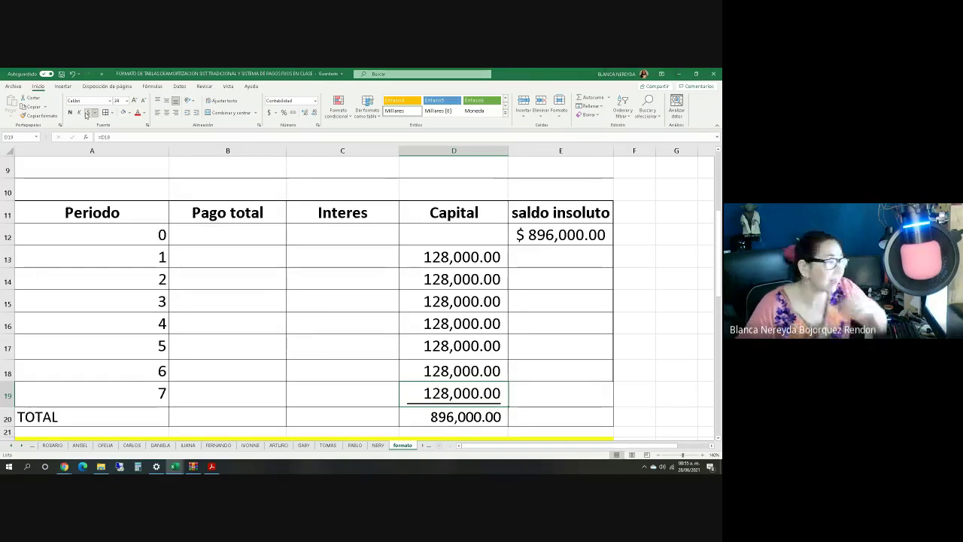
{"action": "left_click", "coordinate": [319, 251]}
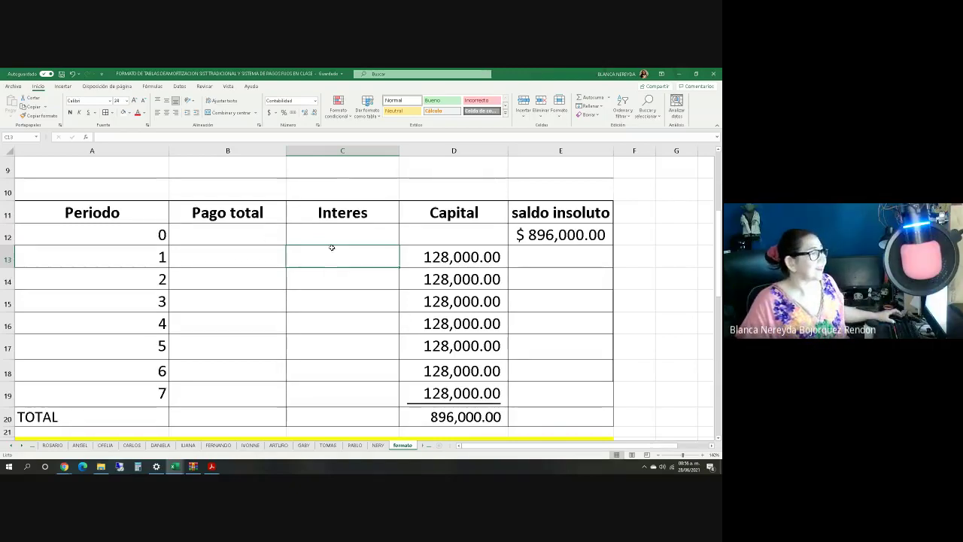
{"action": "scroll", "coordinate": [256, 227], "scroll_direction": "up", "scroll_amount": 2}
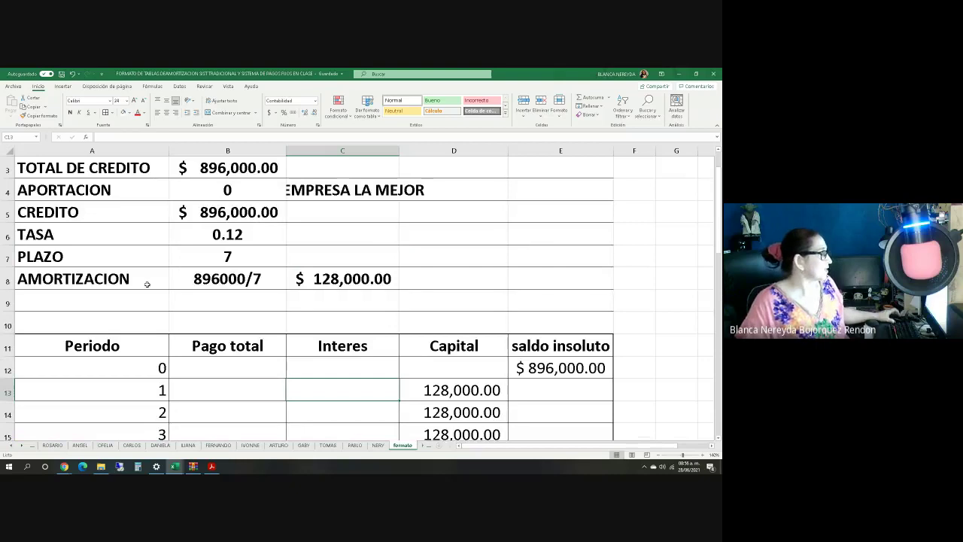
{"action": "left_click", "coordinate": [313, 279]}
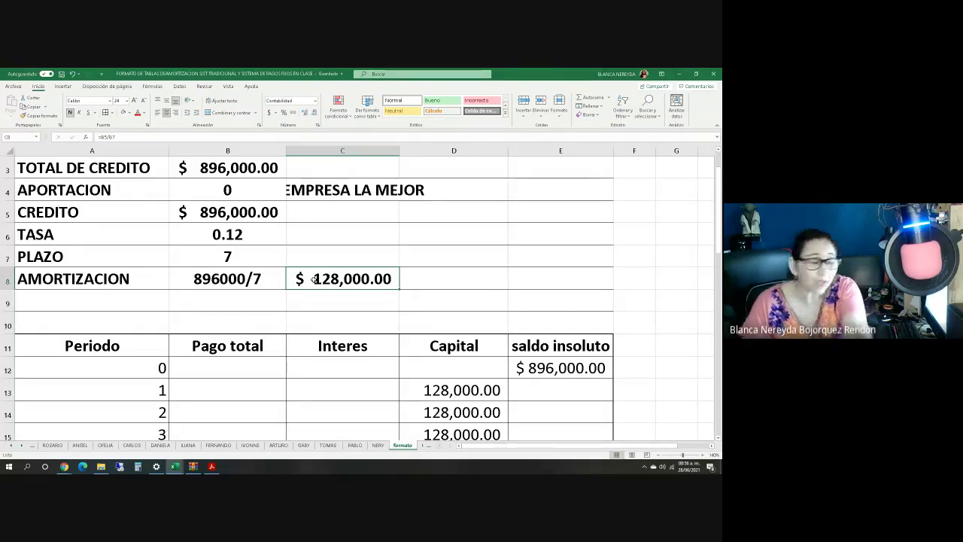
{"action": "left_click", "coordinate": [625, 368]}
{"action": "type", "text": "8"}
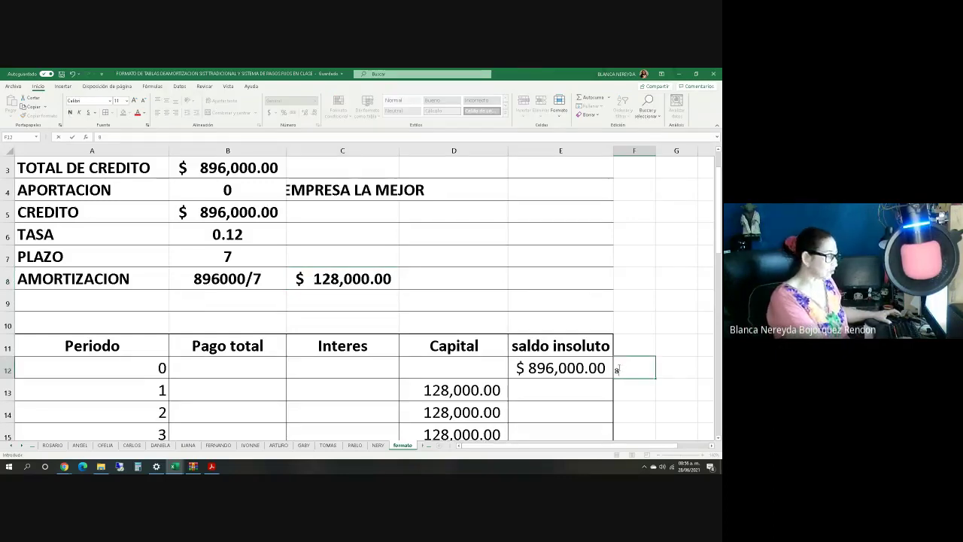
{"action": "key", "text": "BackSpace"}
Write the interest calculation 896000*.12 as plain text in cell C12 of the Interes column.
{"action": "left_click", "coordinate": [309, 368]}
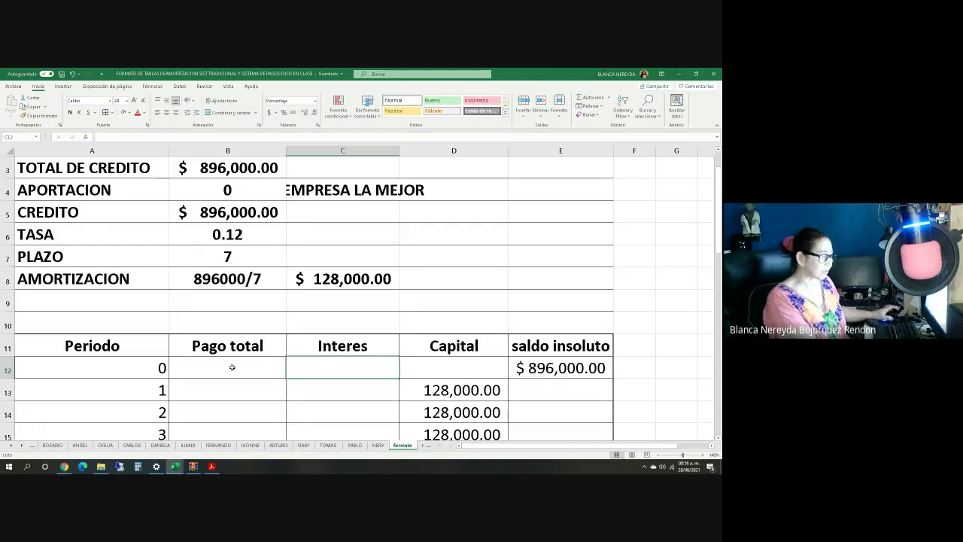
{"action": "type", "text": "89000"}
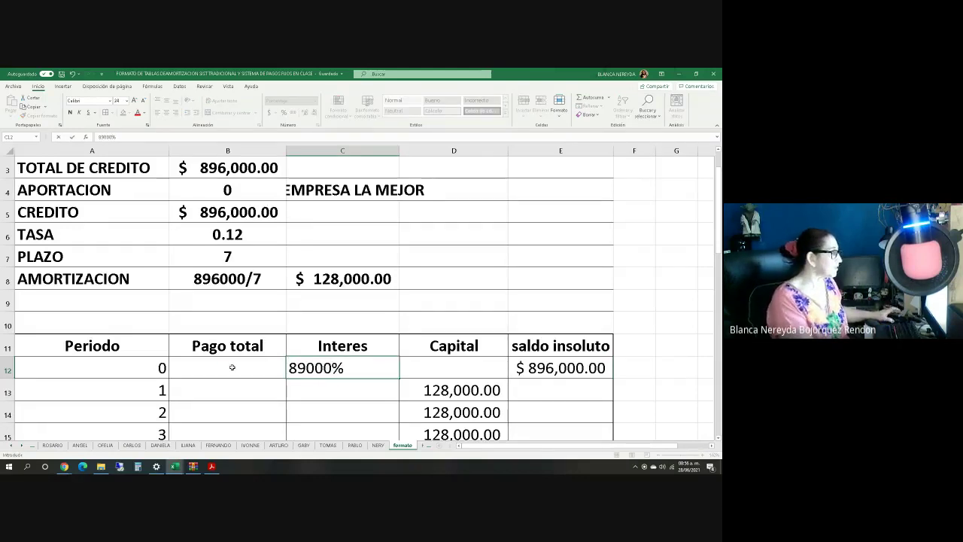
{"action": "key", "text": "BackSpace"}
{"action": "key", "text": "BackSpace"}
{"action": "key", "text": "BackSpace"}
{"action": "key", "text": "BackSpace"}
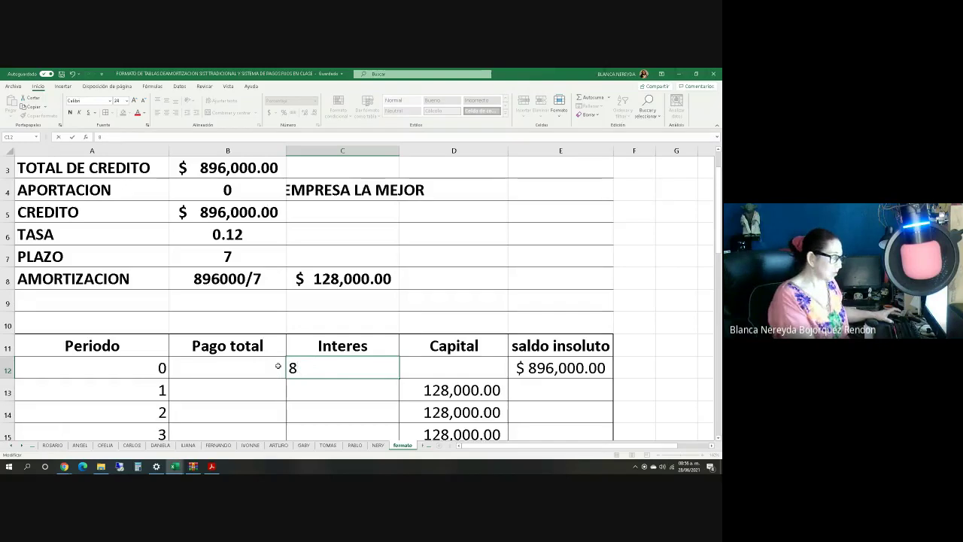
{"action": "type", "text": "96000*"}
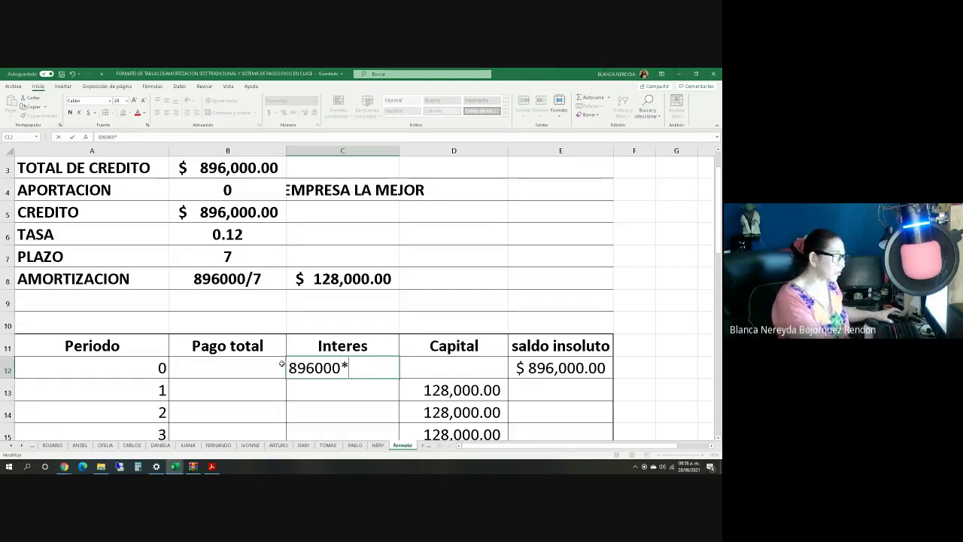
{"action": "type", "text": ".12"}
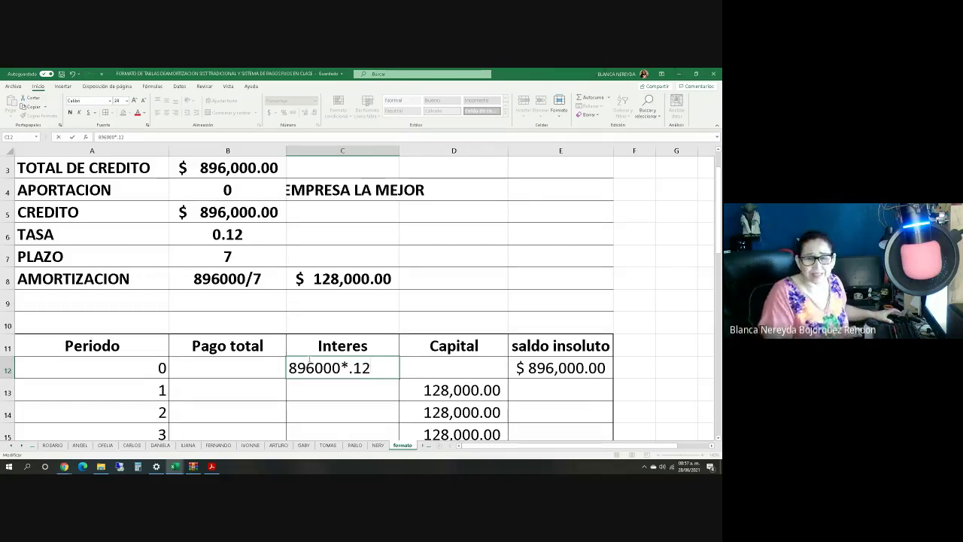
Calculate the period 1 interest in C13 with the formula =E12*$B$6, keeping the rate reference absolute.
{"action": "left_click", "coordinate": [323, 389]}
{"action": "type", "text": "="}
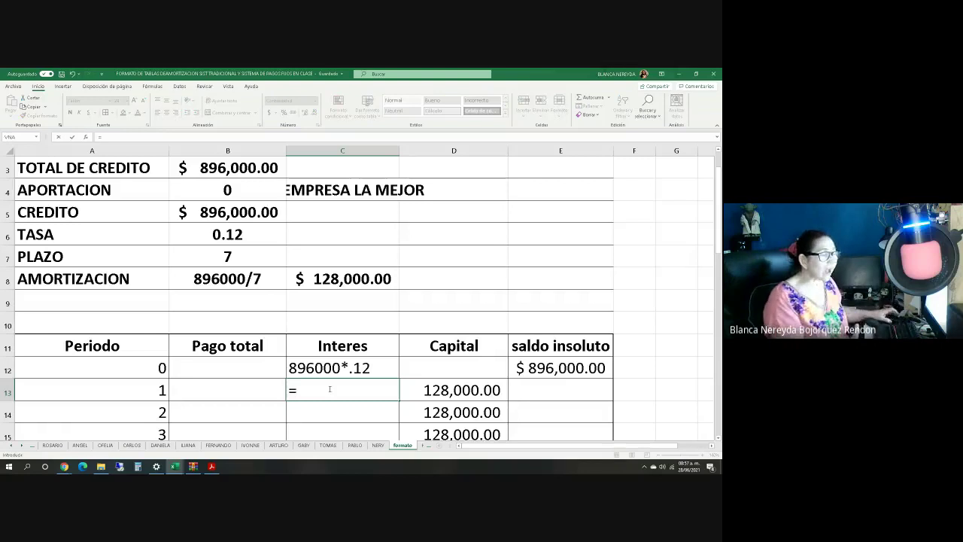
{"action": "left_click", "coordinate": [545, 368]}
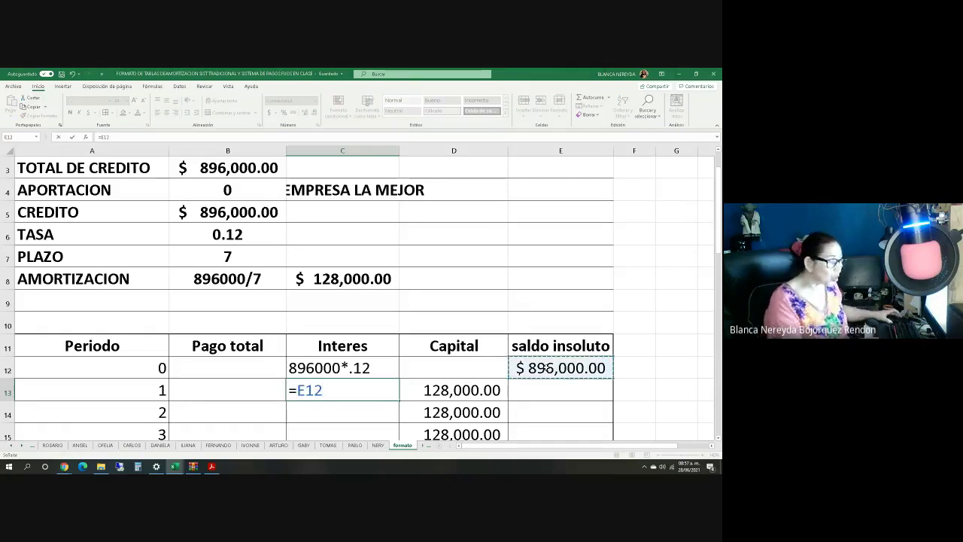
{"action": "type", "text": "*"}
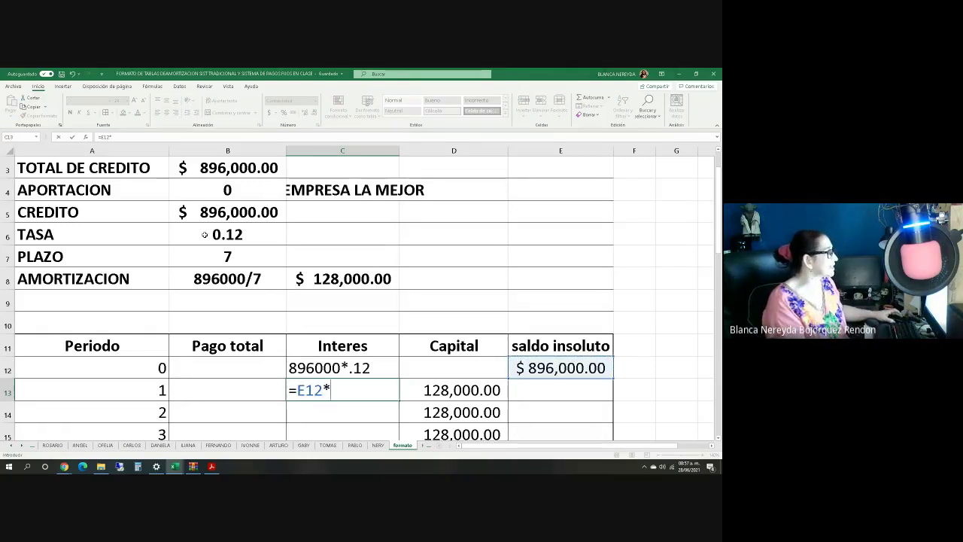
{"action": "left_click", "coordinate": [204, 234]}
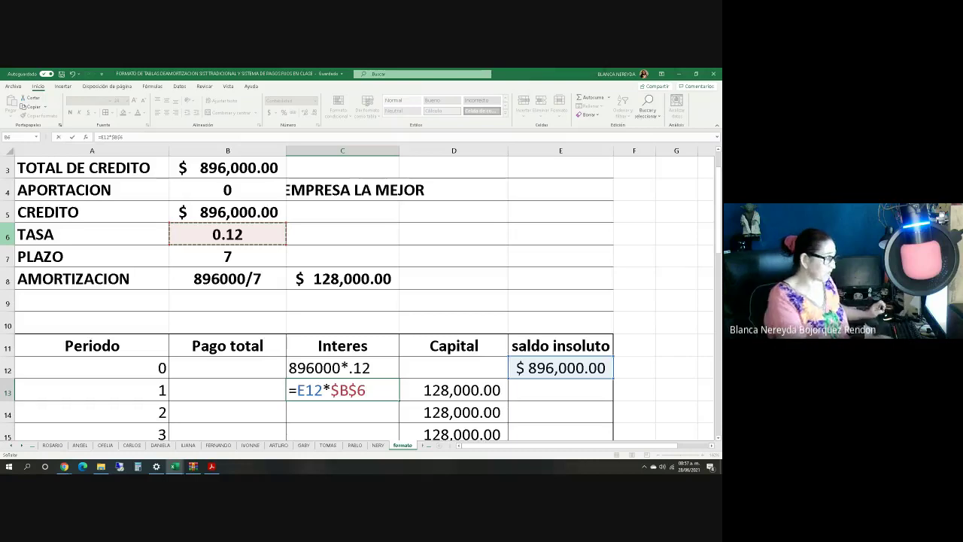
{"action": "key", "text": "Return"}
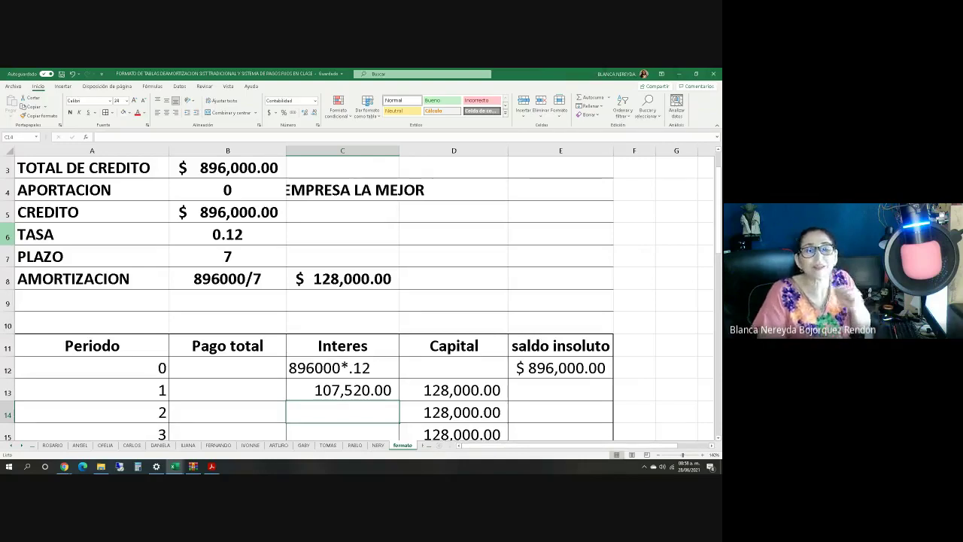
Calculate the period 1 Pago total in B13 by adding interest and capital with the formula =C13+D13.
{"action": "left_click", "coordinate": [211, 388]}
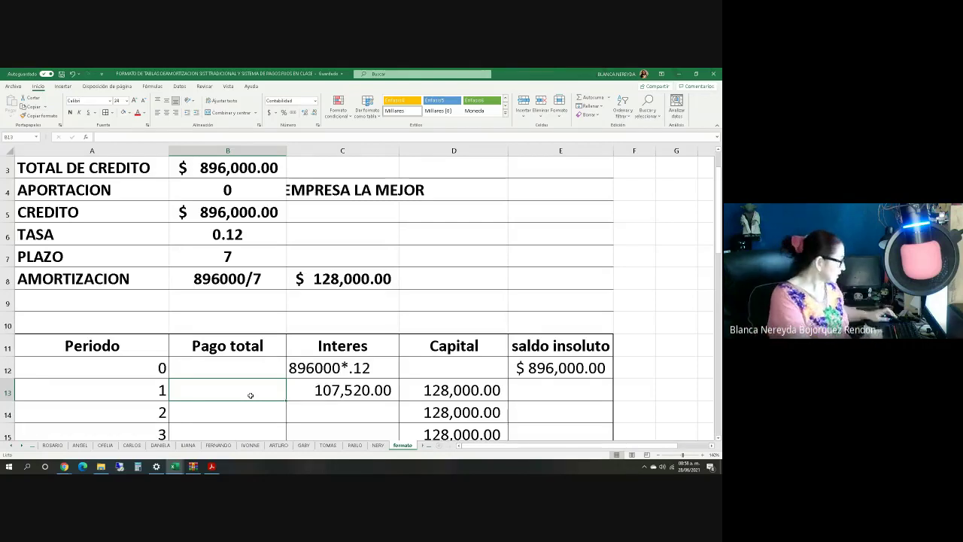
{"action": "type", "text": "="}
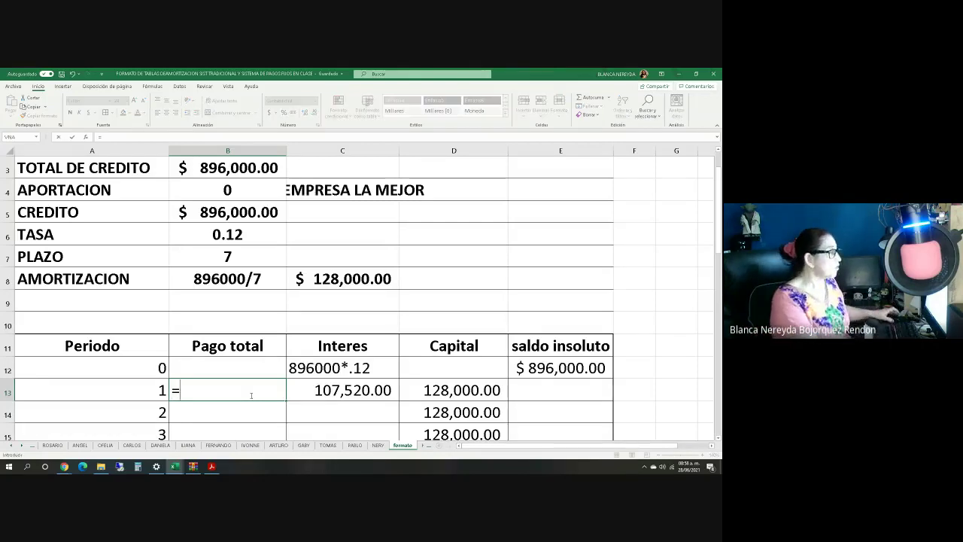
{"action": "left_click", "coordinate": [327, 391]}
{"action": "type", "text": "+"}
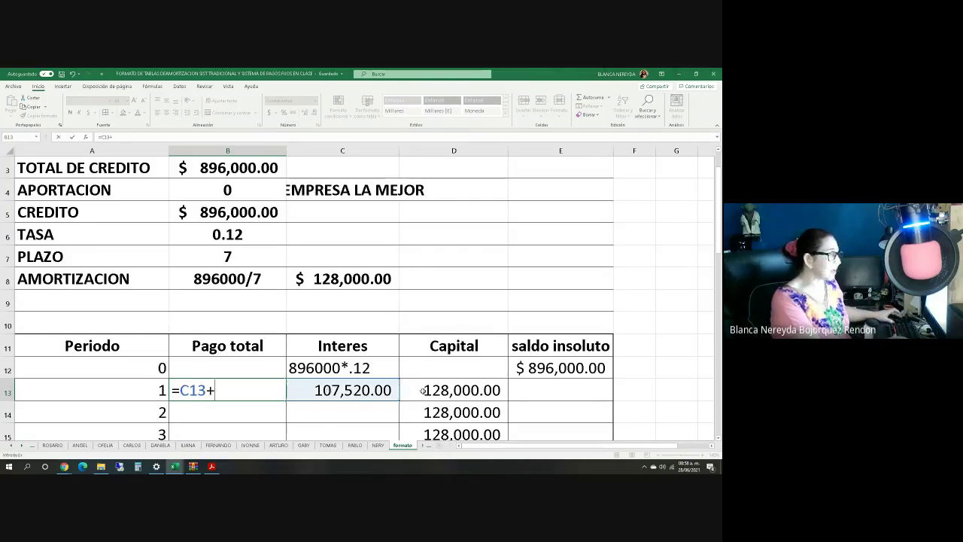
{"action": "left_click", "coordinate": [427, 389]}
{"action": "key", "text": "Return"}
{"action": "left_click", "coordinate": [201, 389]}
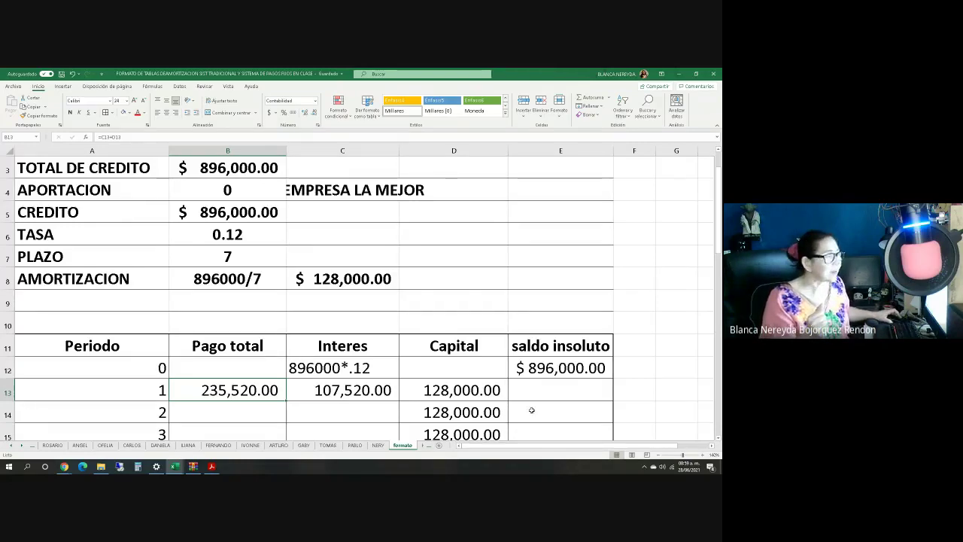
{"action": "left_click", "coordinate": [525, 388]}
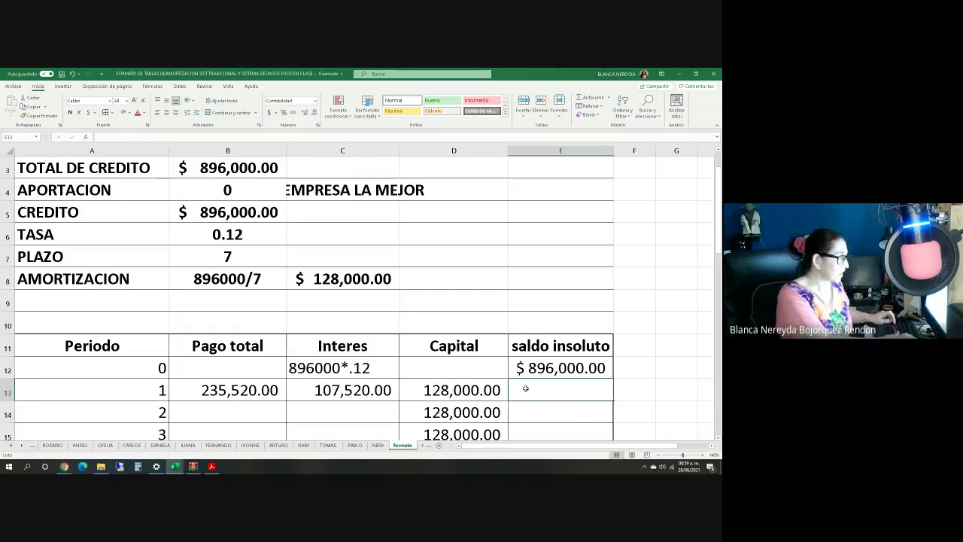
{"action": "left_click", "coordinate": [620, 367]}
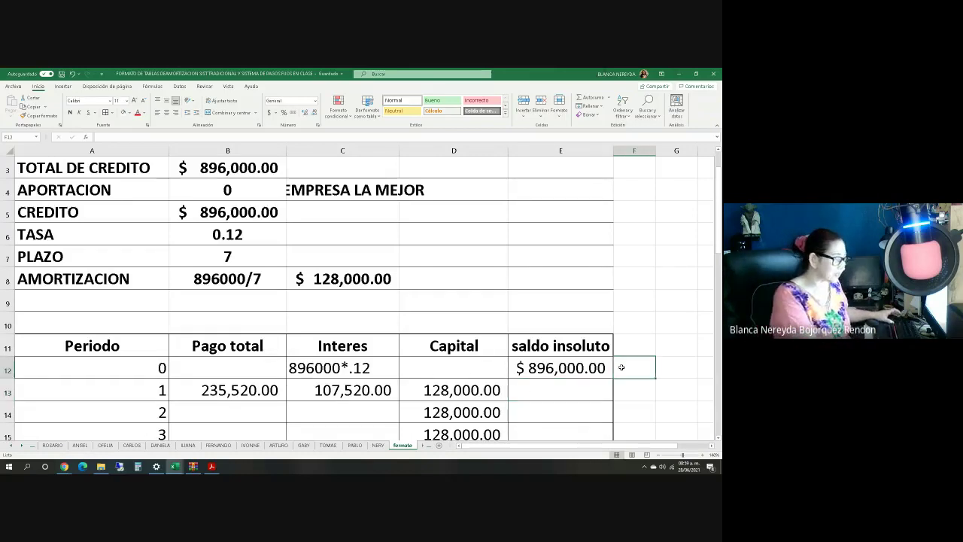
{"action": "type", "text": "896000"}
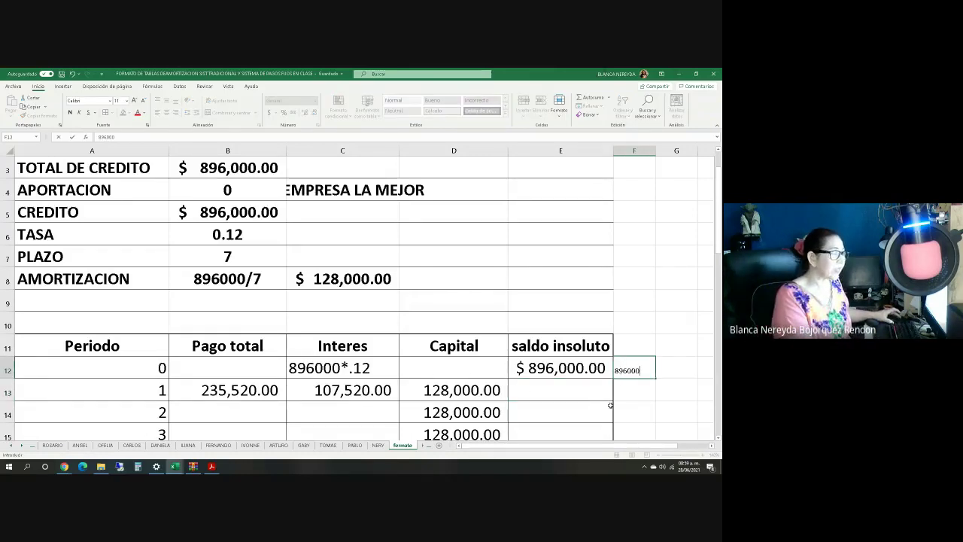
{"action": "key", "text": "Return"}
{"action": "left_click", "coordinate": [629, 364]}
{"action": "left_click", "coordinate": [127, 100]}
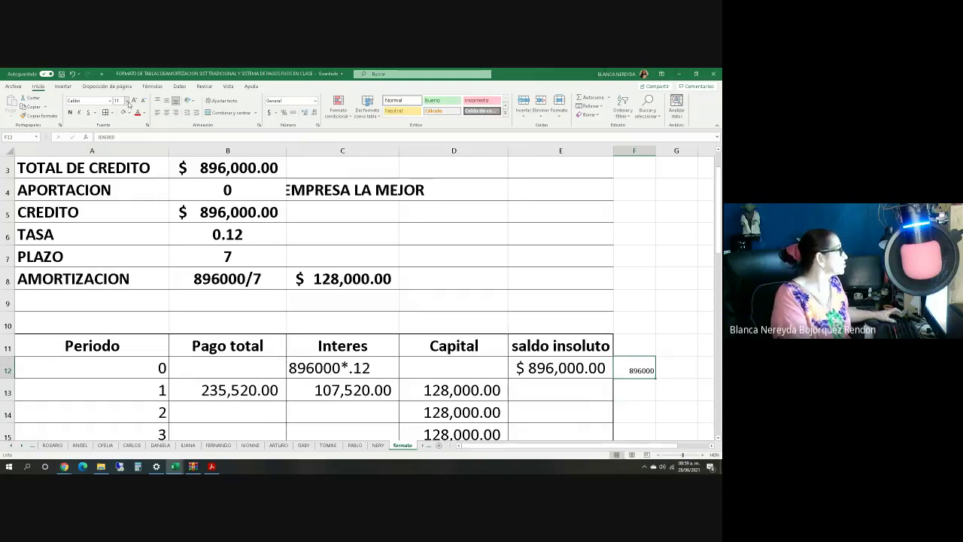
{"action": "left_click", "coordinate": [118, 188]}
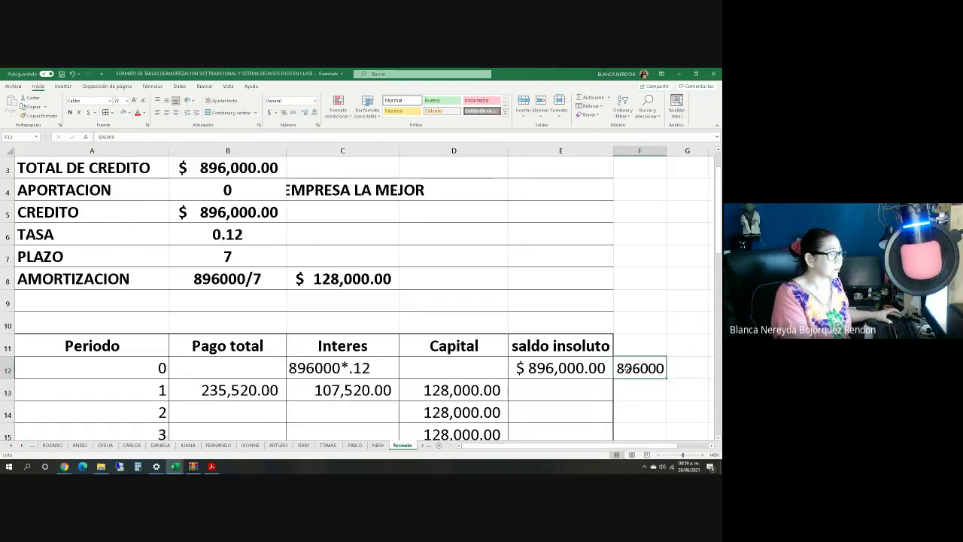
{"action": "left_click", "coordinate": [131, 139]}
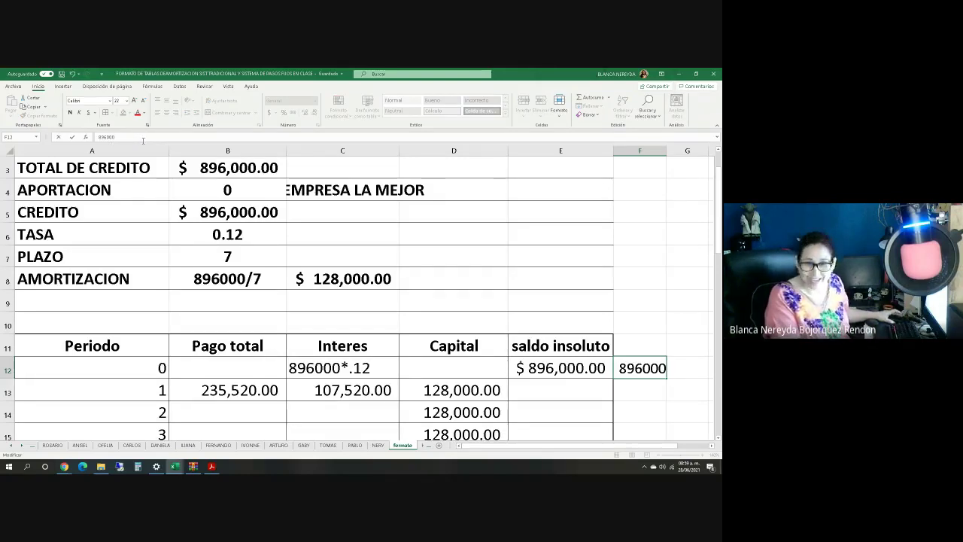
{"action": "type", "text": "-"}
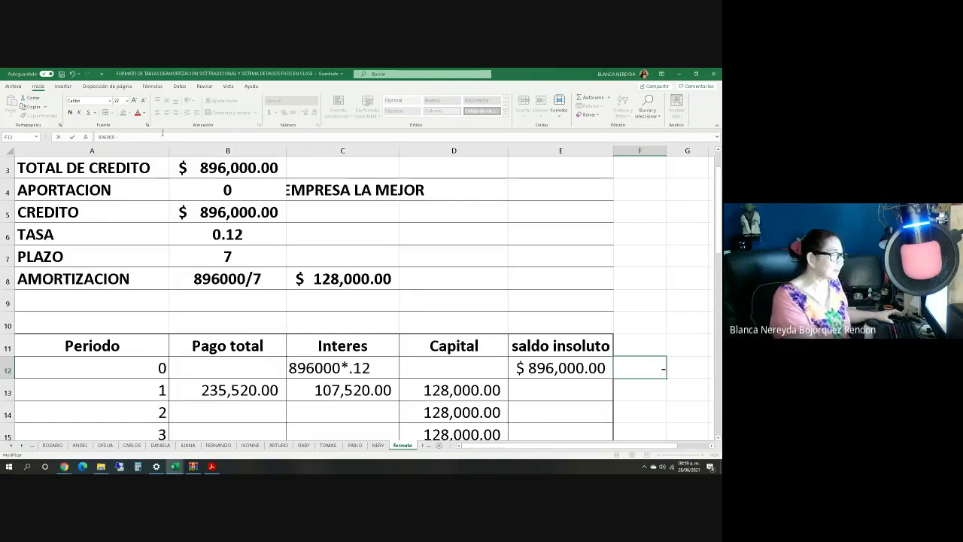
{"action": "type", "text": "1280"}
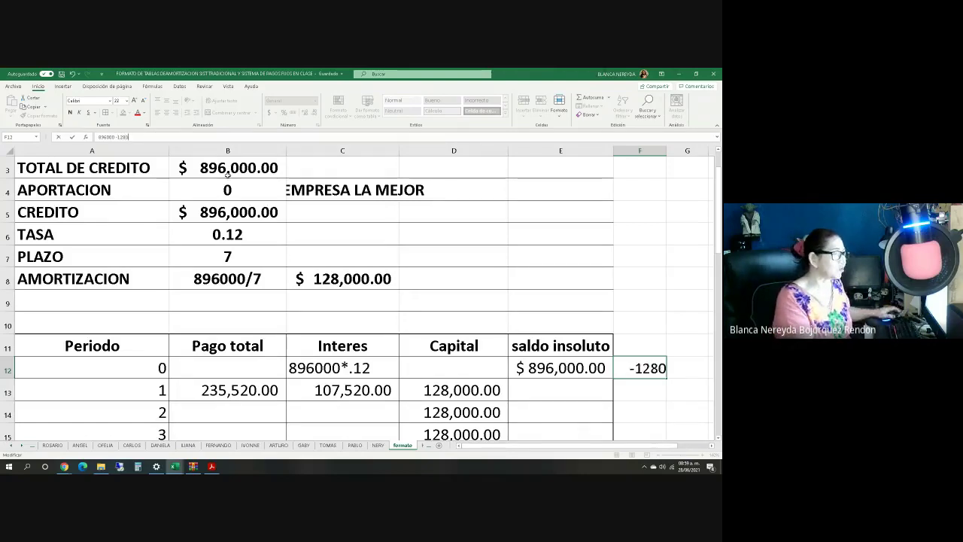
{"action": "type", "text": "00"}
{"action": "left_click", "coordinate": [652, 406]}
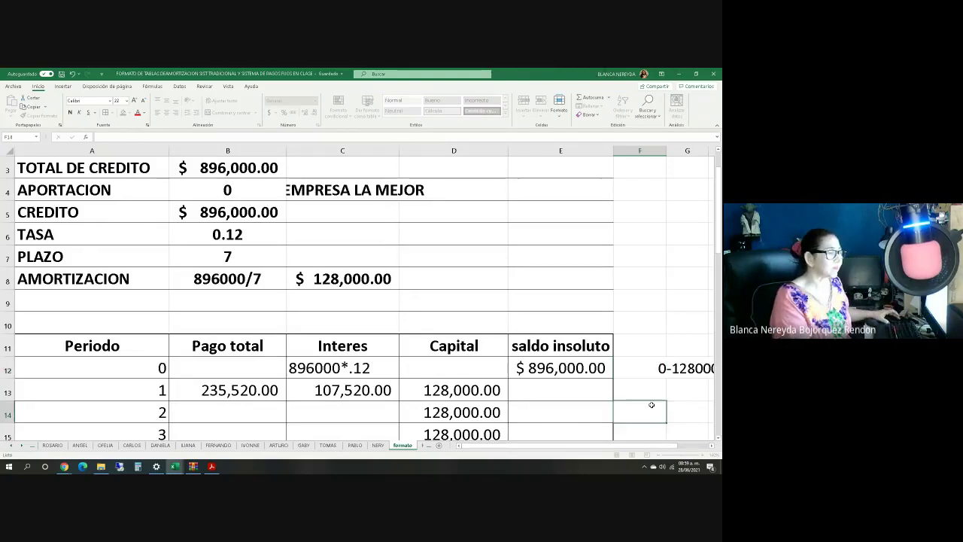
Calculate the period 1 saldo insoluto in E13 with the formula =E12-D13.
{"action": "left_click", "coordinate": [529, 384]}
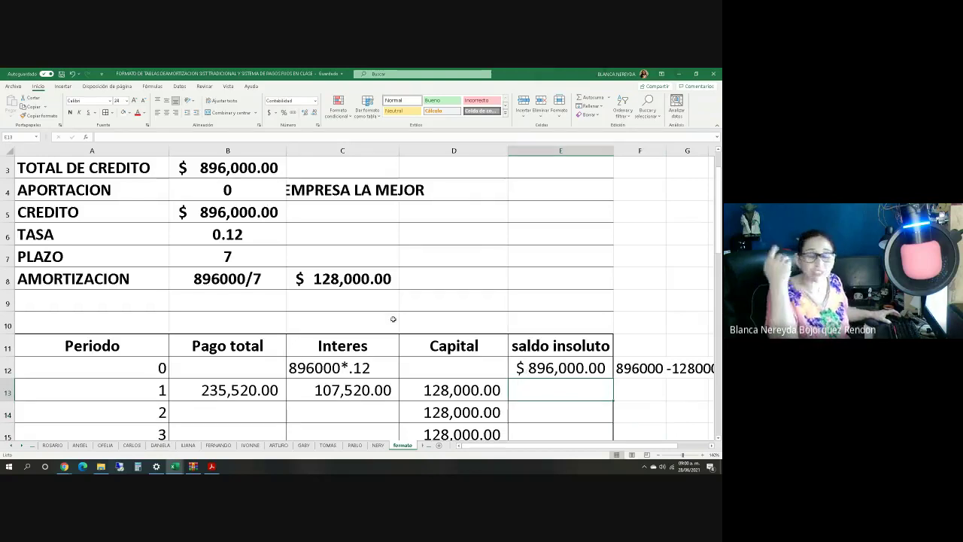
{"action": "type", "text": "="}
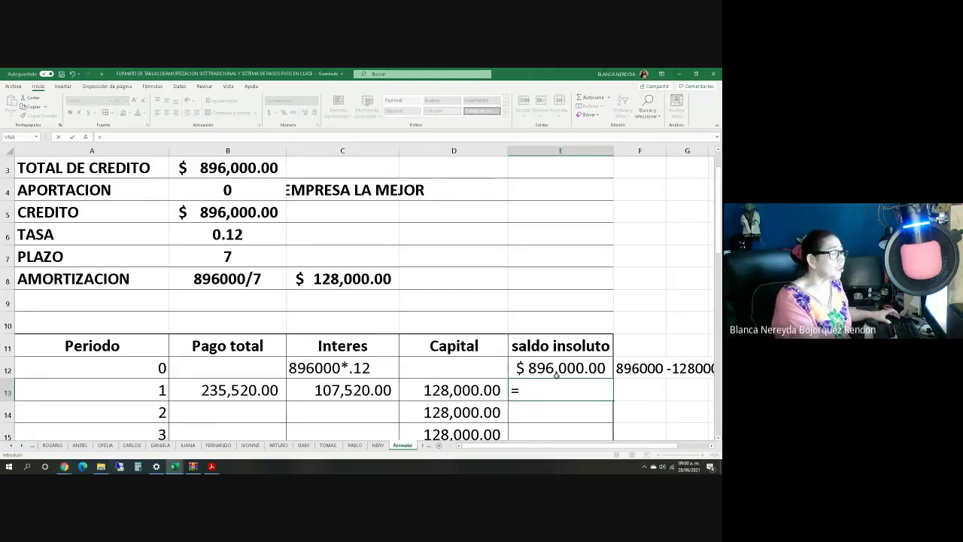
{"action": "left_click", "coordinate": [556, 370]}
{"action": "type", "text": "-"}
{"action": "left_click", "coordinate": [449, 390]}
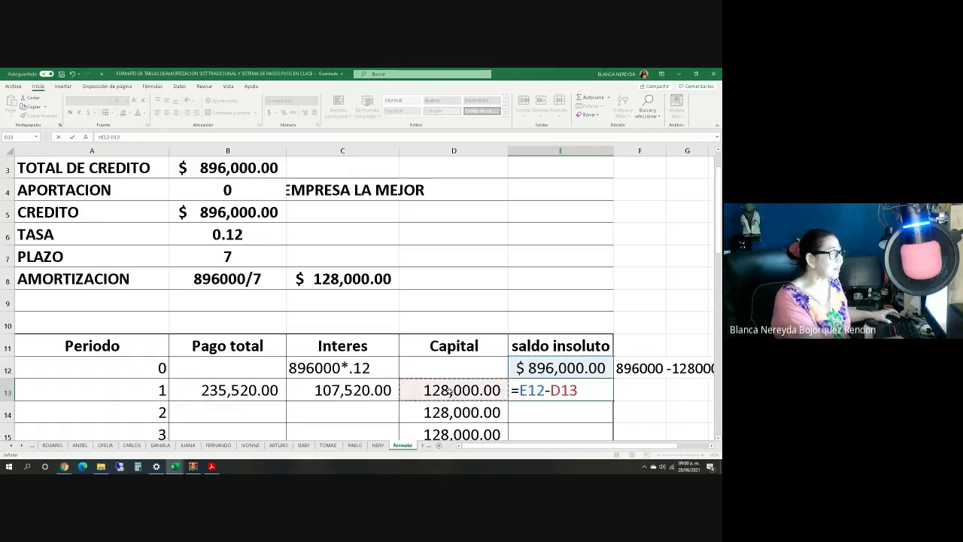
{"action": "key", "text": "Return"}
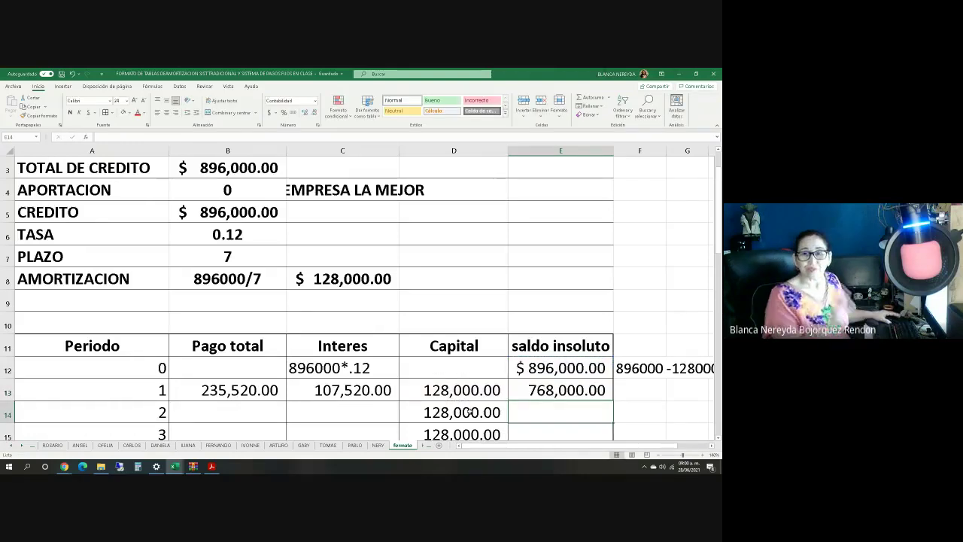
Fill the period 1 Pago total, Interes and saldo insoluto formulas down to period 7 in row 19.
{"action": "scroll", "coordinate": [294, 408], "scroll_direction": "down", "scroll_amount": 1}
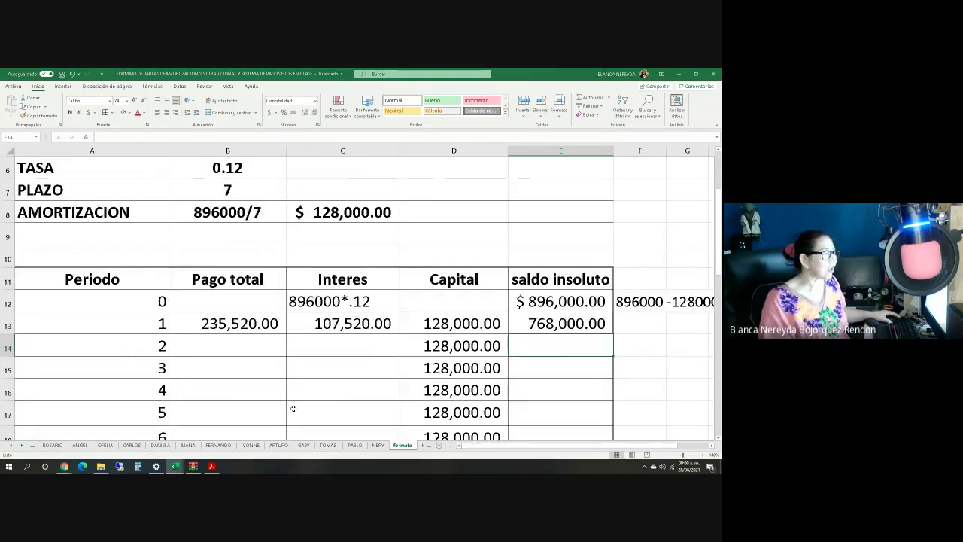
{"action": "scroll", "coordinate": [293, 408], "scroll_direction": "down", "scroll_amount": 1}
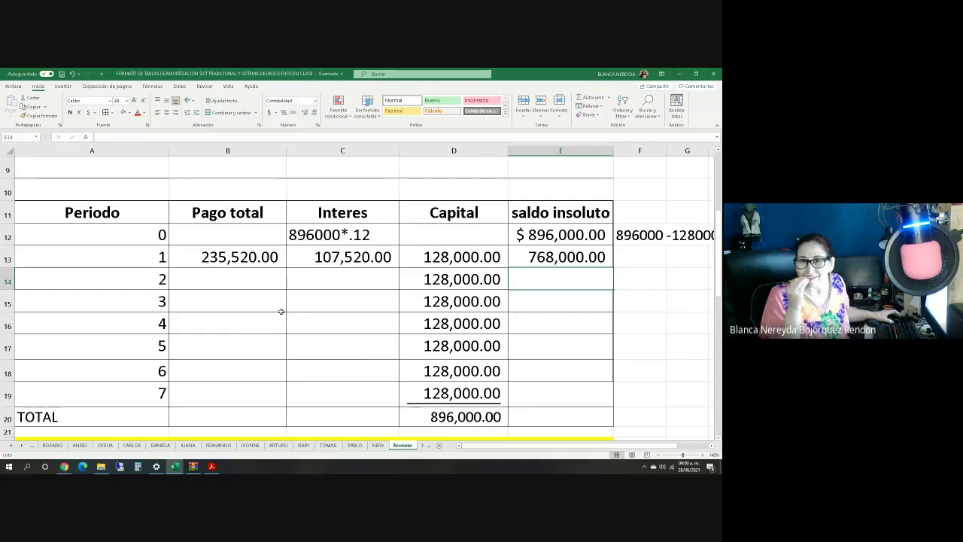
{"action": "left_click_drag", "start_coordinate": [233, 260], "coordinate": [394, 264]}
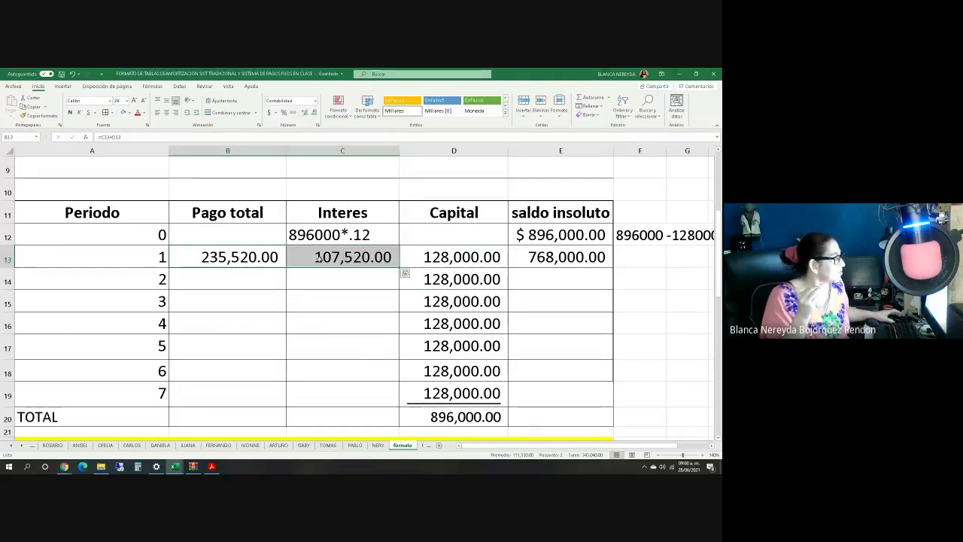
{"action": "left_click_drag", "start_coordinate": [398, 269], "coordinate": [398, 399]}
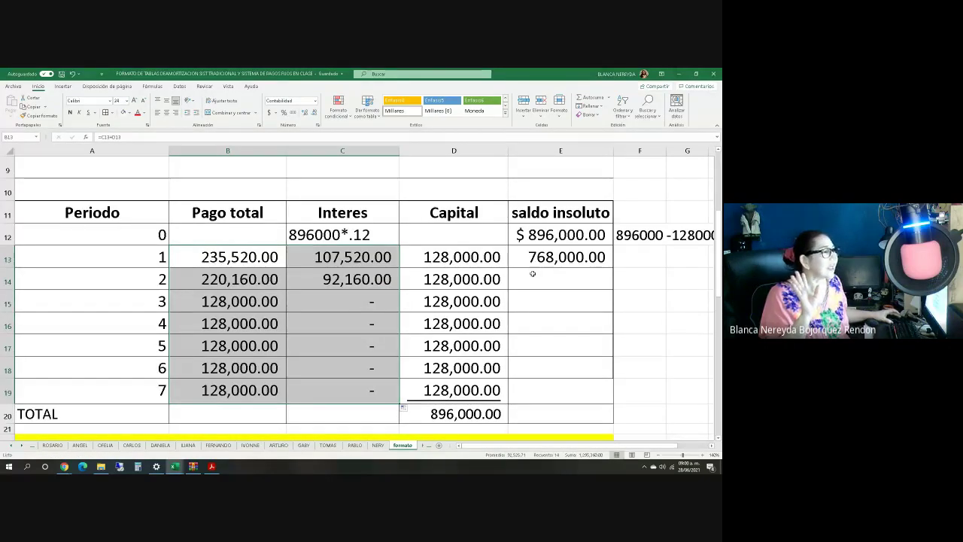
{"action": "left_click", "coordinate": [589, 265]}
{"action": "left_click_drag", "start_coordinate": [613, 269], "coordinate": [615, 401]}
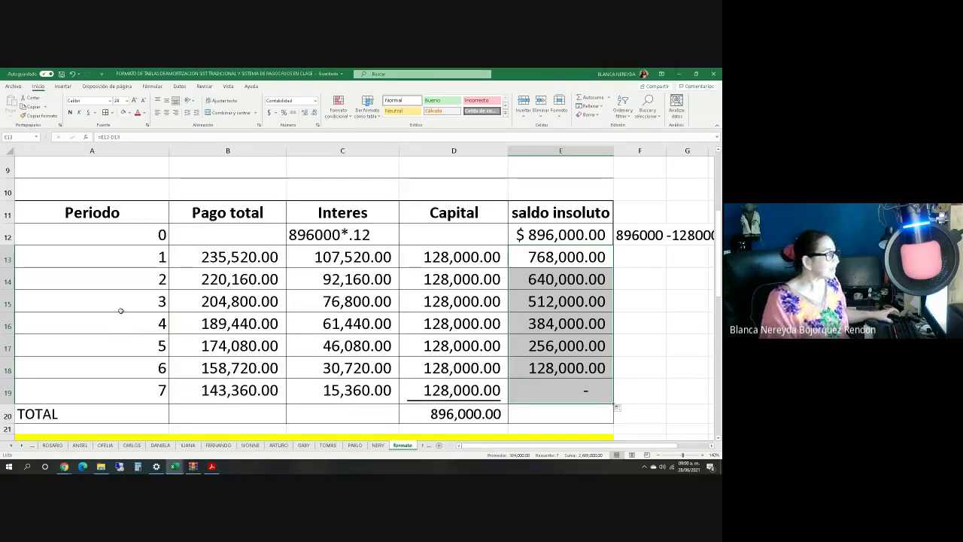
Total the Pago total and Interes columns in B20 and C20 with AutoSum and underline their period 7 amounts in B19:C19.
{"action": "left_click_drag", "start_coordinate": [211, 259], "coordinate": [226, 419]}
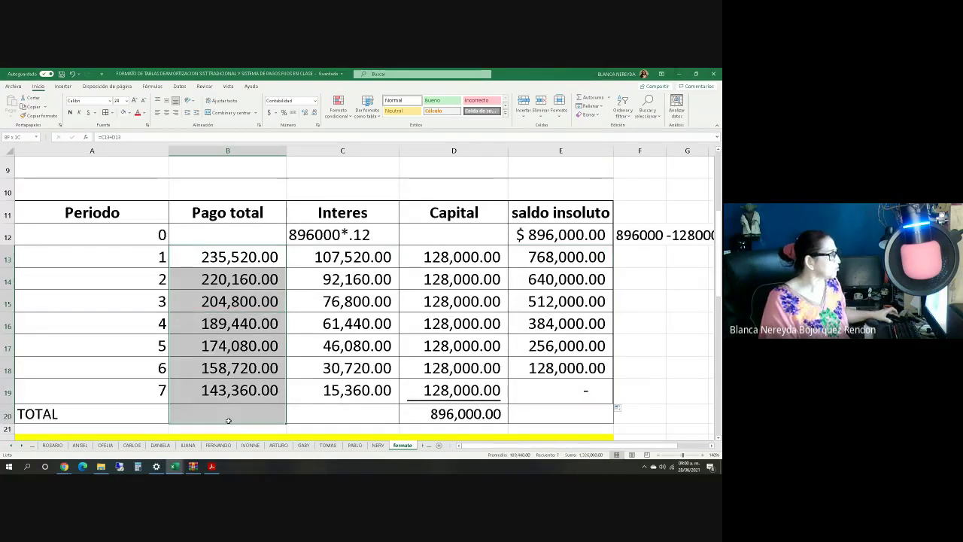
{"action": "left_click", "coordinate": [588, 99]}
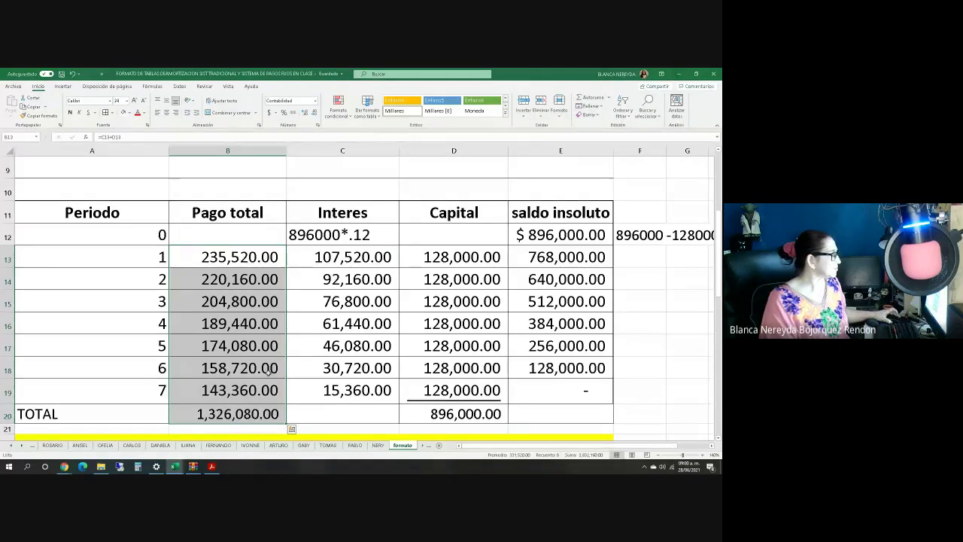
{"action": "left_click", "coordinate": [251, 413]}
{"action": "left_click_drag", "start_coordinate": [286, 424], "coordinate": [392, 421]}
{"action": "left_click_drag", "start_coordinate": [225, 390], "coordinate": [354, 389]}
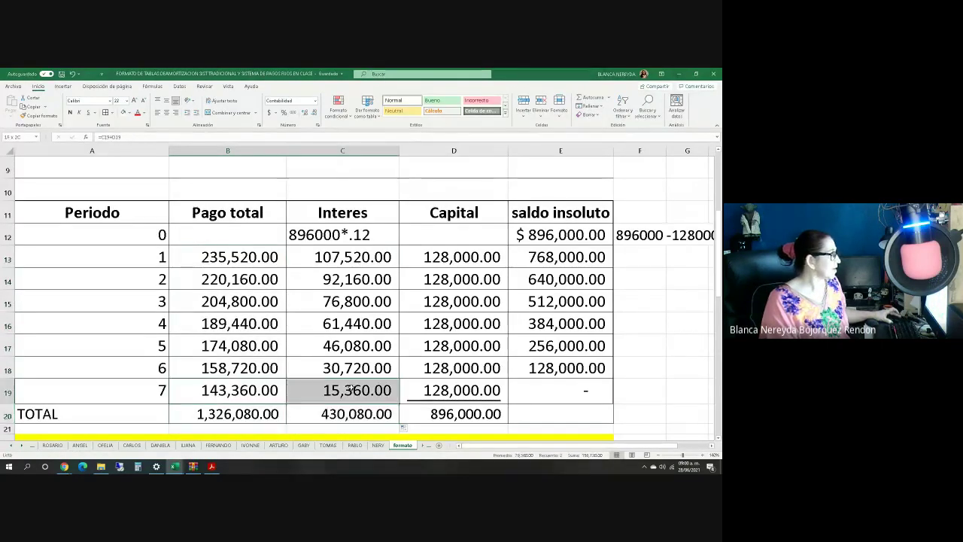
{"action": "left_click", "coordinate": [88, 112]}
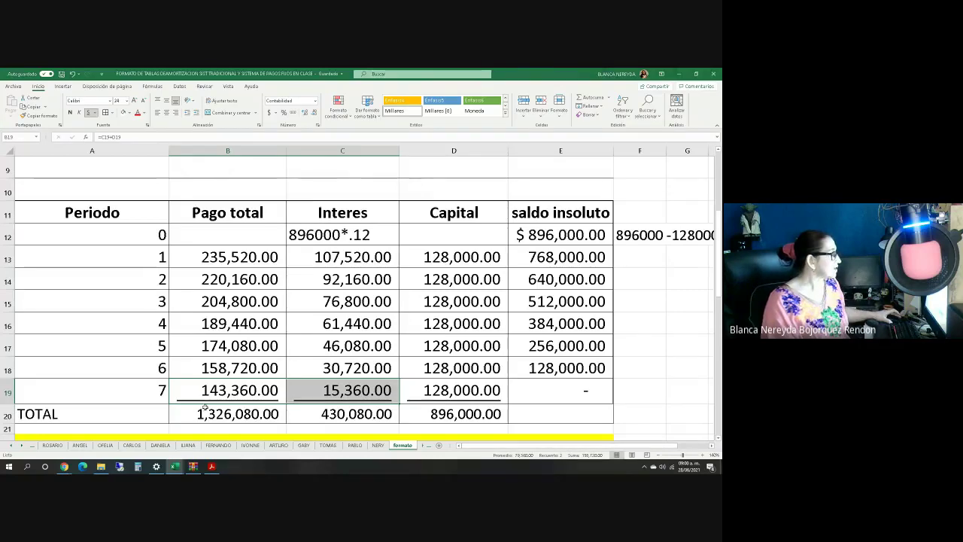
Add the Interes and Capital totals in F20 with =C20+D20 and compare the result with the Pago total sum in B20.
{"action": "left_click_drag", "start_coordinate": [316, 413], "coordinate": [421, 414]}
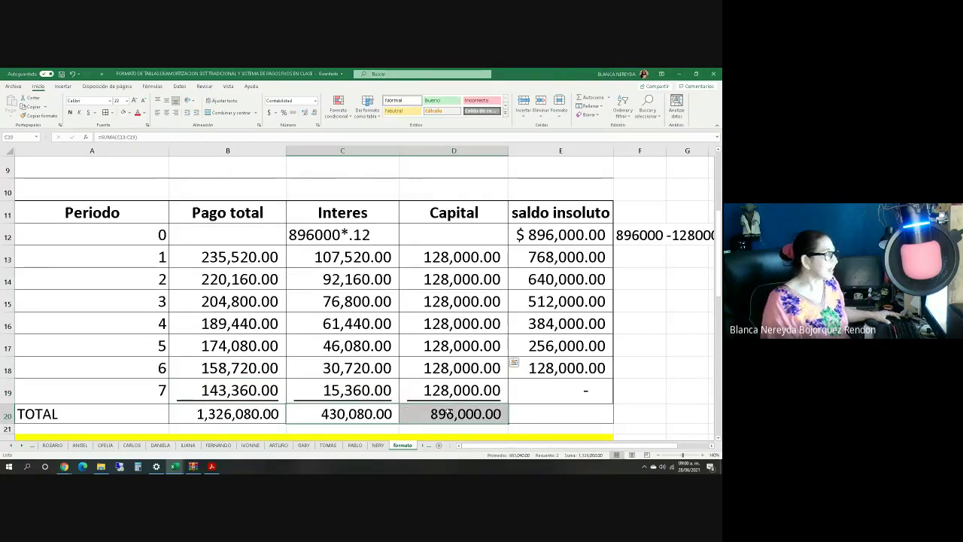
{"action": "scroll", "coordinate": [437, 391], "scroll_direction": "down", "scroll_amount": 2}
{"action": "left_click", "coordinate": [640, 277]}
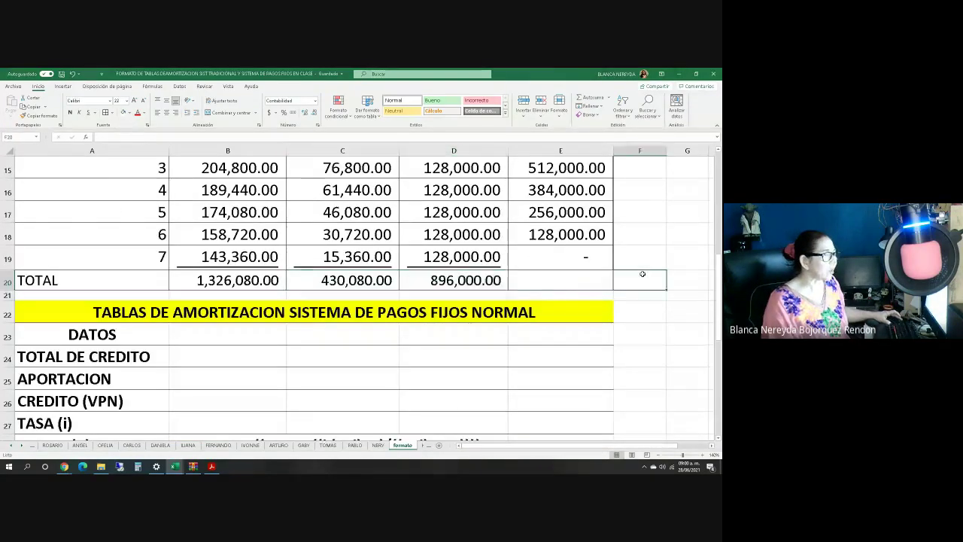
{"action": "type", "text": "="}
{"action": "left_click", "coordinate": [362, 272]}
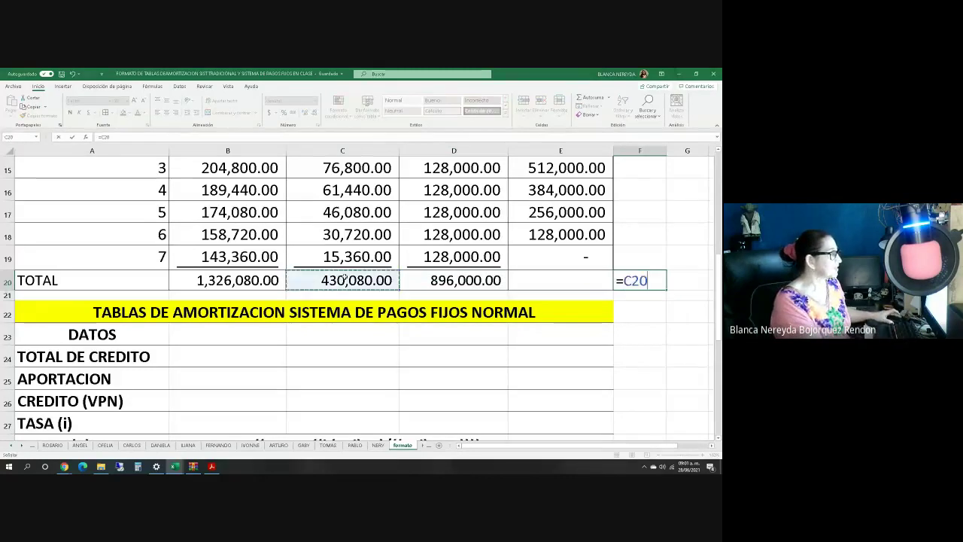
{"action": "type", "text": "+"}
{"action": "left_click", "coordinate": [429, 279]}
{"action": "key", "text": "Return"}
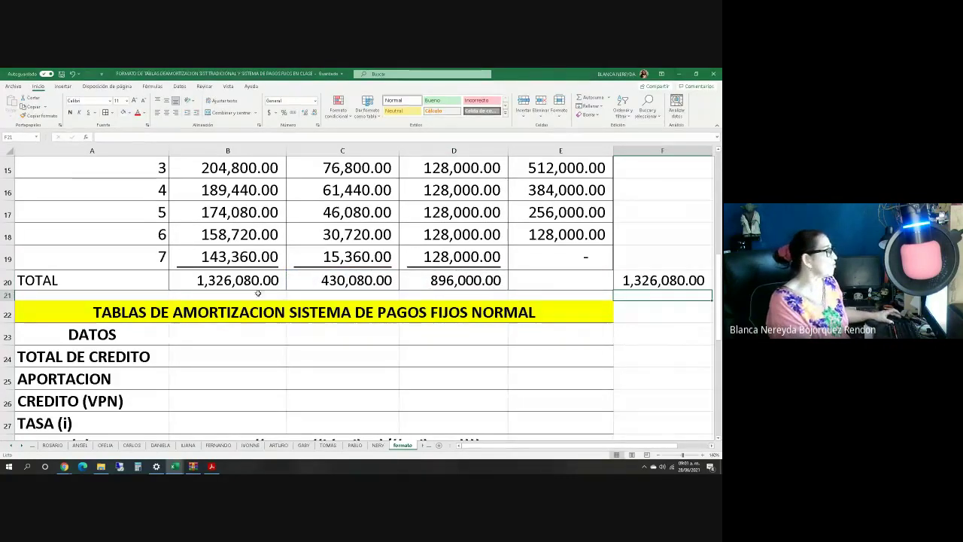
{"action": "left_click", "coordinate": [221, 283]}
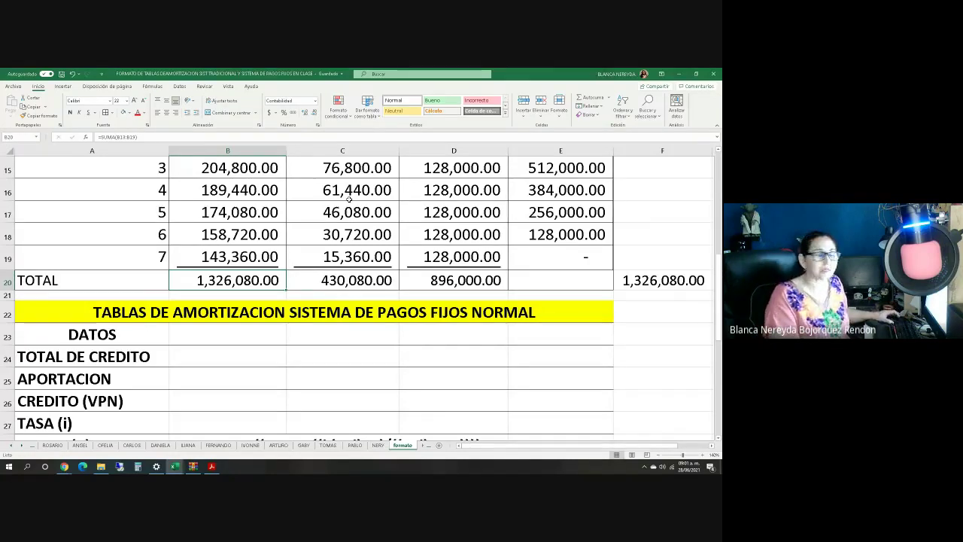
{"action": "left_click", "coordinate": [317, 280]}
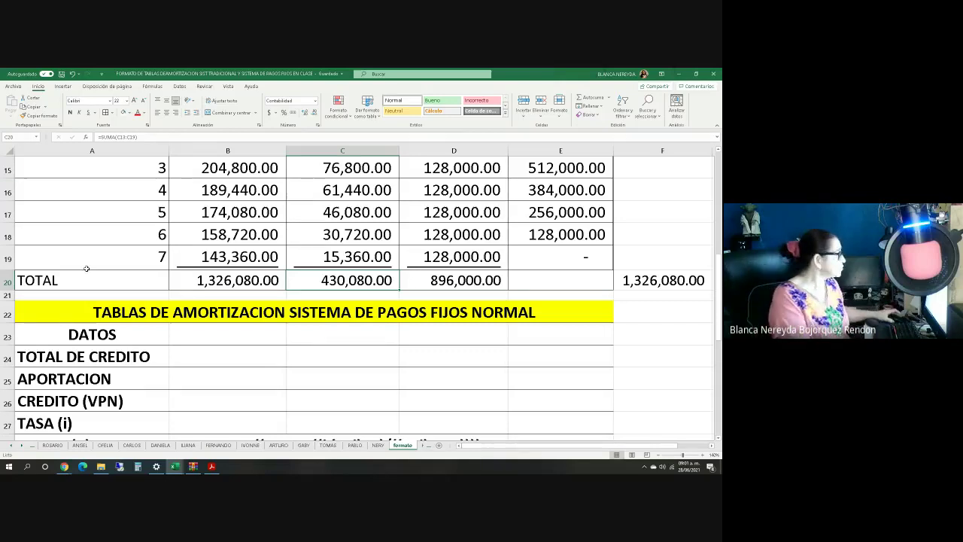
In the fixed-payment table, link TOTAL DE CREDITO in B24 to the traditional table's credit amount and enter 0 as APORTACION in B25.
{"action": "left_click", "coordinate": [202, 356]}
{"action": "type", "text": "="}
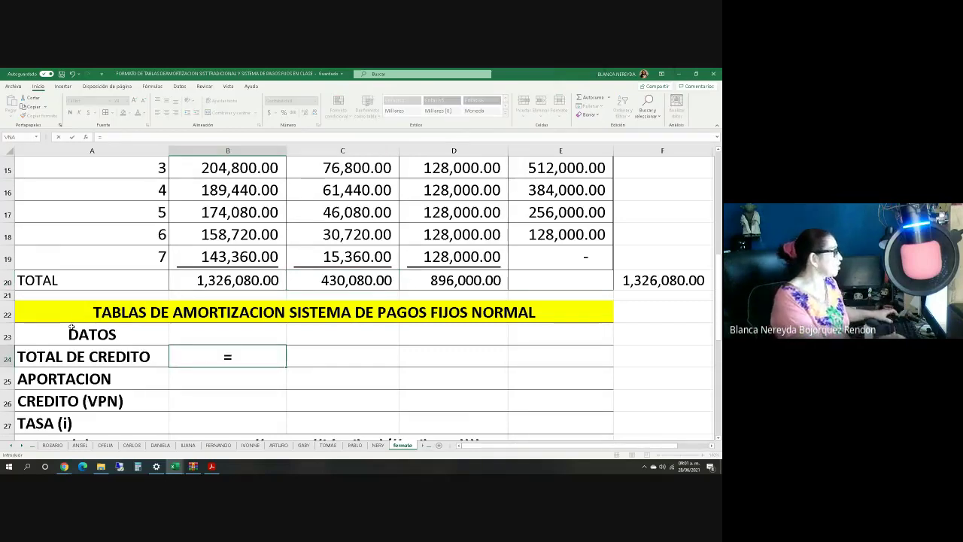
{"action": "scroll", "coordinate": [203, 353], "scroll_direction": "up", "scroll_amount": 5}
{"action": "left_click", "coordinate": [204, 212]}
{"action": "key", "text": "Return"}
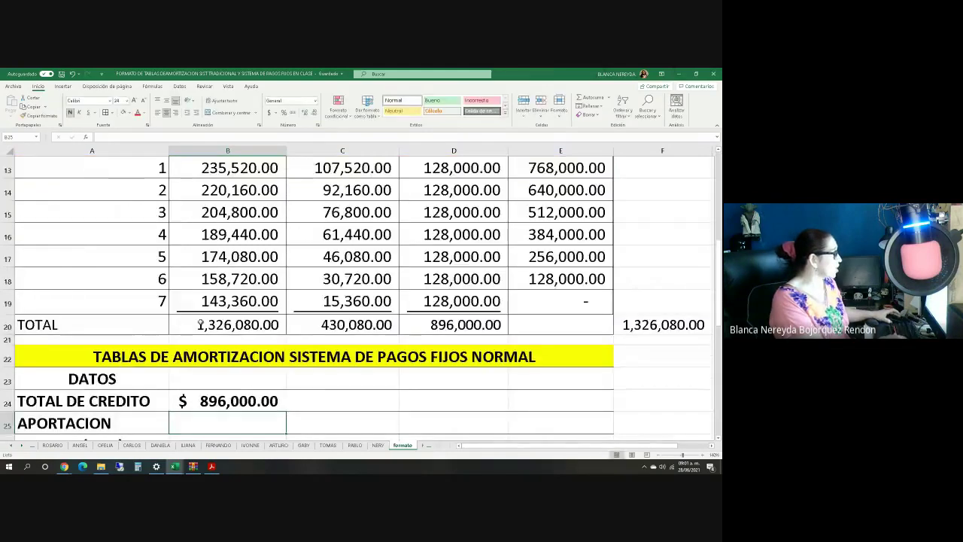
{"action": "type", "text": "0"}
{"action": "key", "text": "Return"}
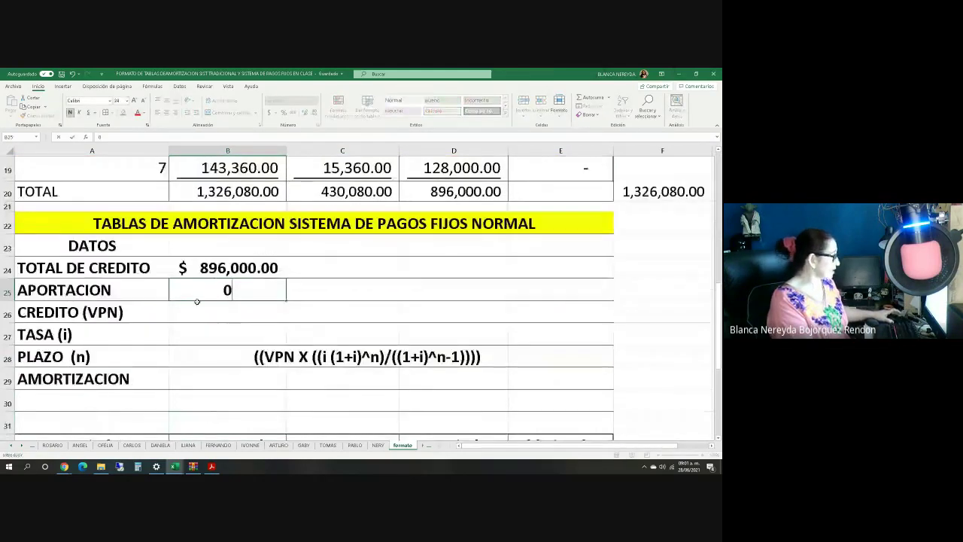
Calculate CREDITO (VPN) in B26 of the fixed-payment table with =B24-B25.
{"action": "type", "text": "="}
{"action": "left_click", "coordinate": [192, 268]}
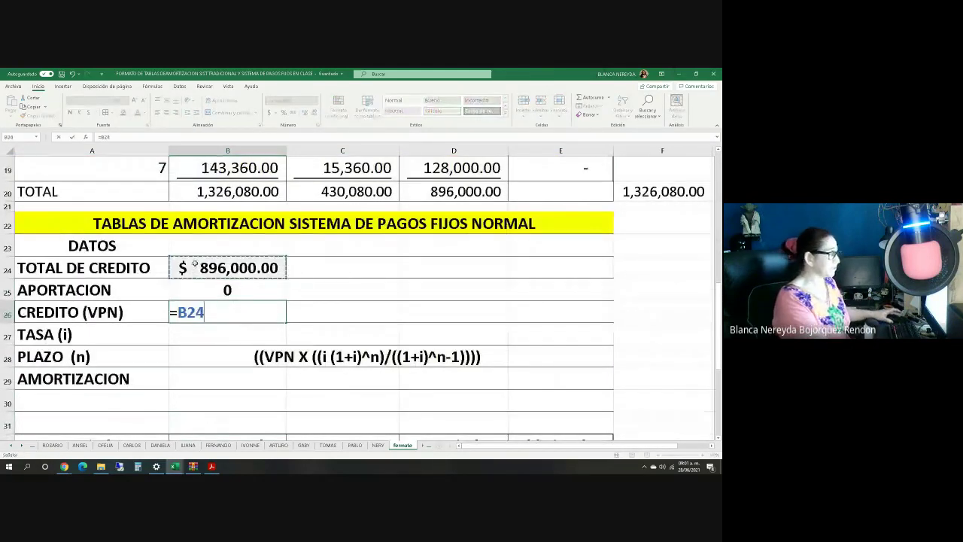
{"action": "type", "text": "-"}
{"action": "left_click", "coordinate": [193, 289]}
{"action": "key", "text": "Return"}
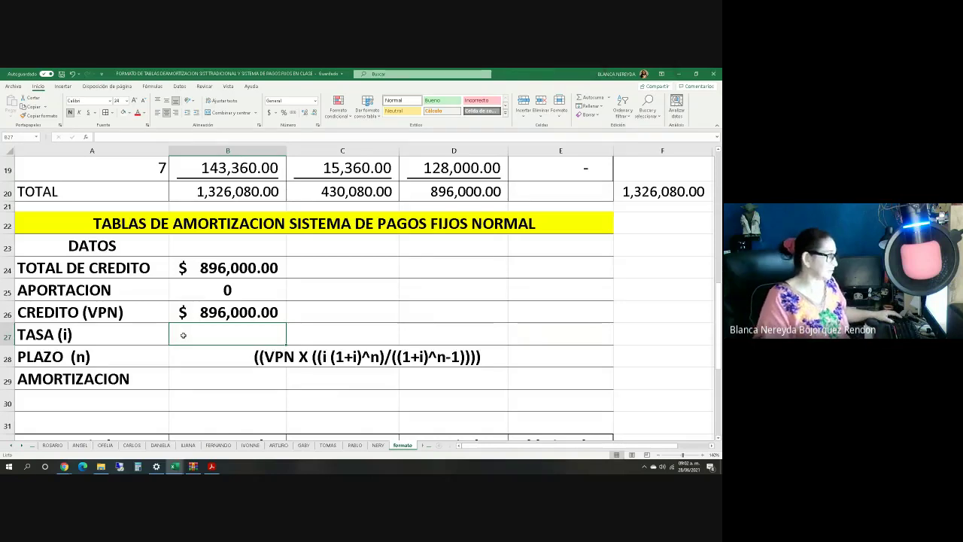
Insert two more period rows at rows 37 and 38 of the fixed-payment table, above the TOTAL row.
{"action": "scroll", "coordinate": [183, 334], "scroll_direction": "down", "scroll_amount": 1}
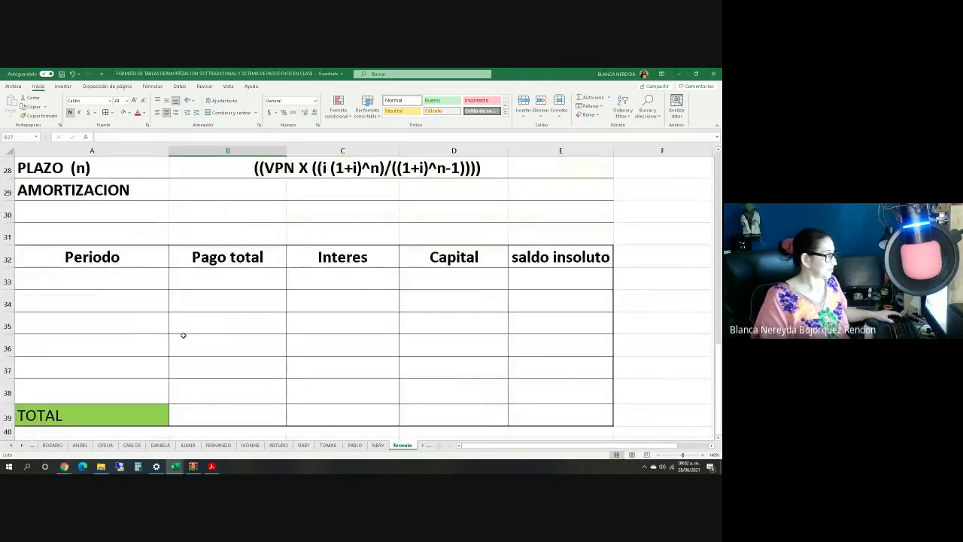
{"action": "scroll", "coordinate": [184, 323], "scroll_direction": "down", "scroll_amount": 2}
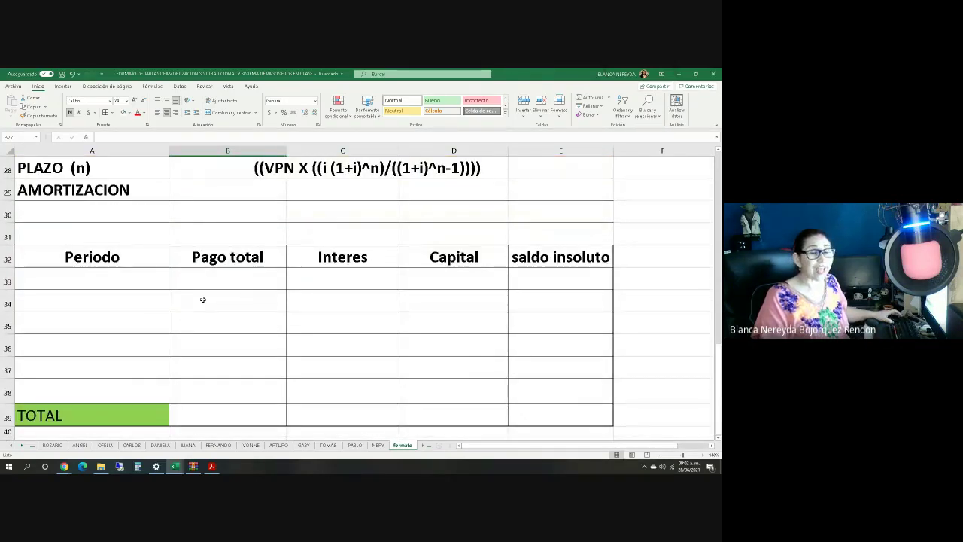
{"action": "left_click", "coordinate": [203, 289]}
{"action": "left_click_drag", "start_coordinate": [203, 290], "coordinate": [211, 398]}
{"action": "left_click", "coordinate": [6, 367]}
{"action": "left_click_drag", "start_coordinate": [6, 368], "coordinate": [6, 389]}
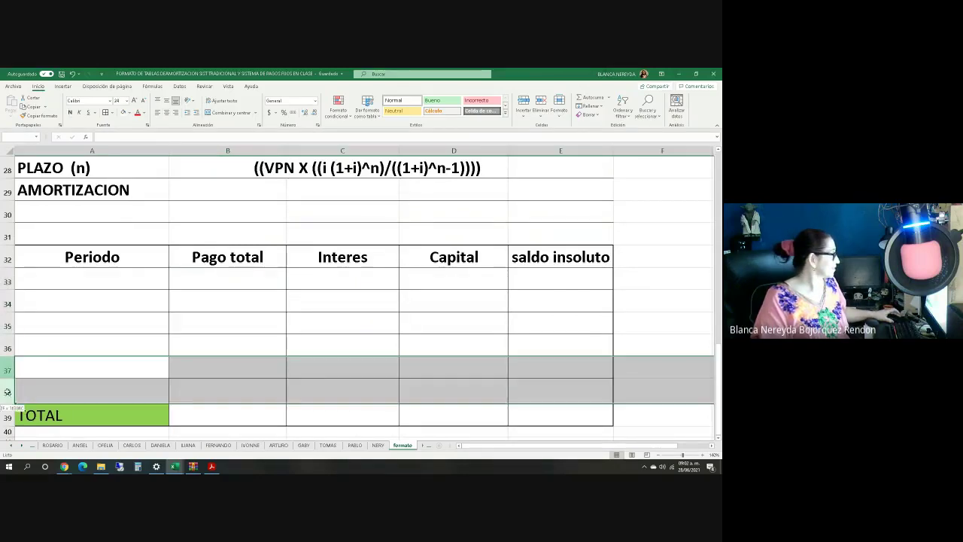
{"action": "right_click", "coordinate": [34, 383]}
{"action": "left_click", "coordinate": [55, 311]}
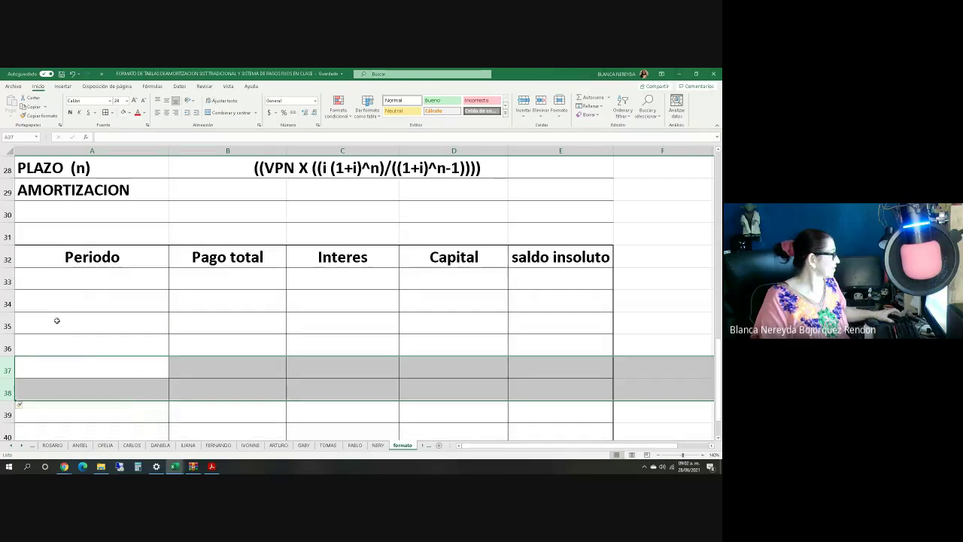
{"action": "left_click", "coordinate": [52, 348]}
{"action": "scroll", "coordinate": [51, 350], "scroll_direction": "down", "scroll_amount": 1}
{"action": "scroll", "coordinate": [51, 352], "scroll_direction": "up", "scroll_amount": 1}
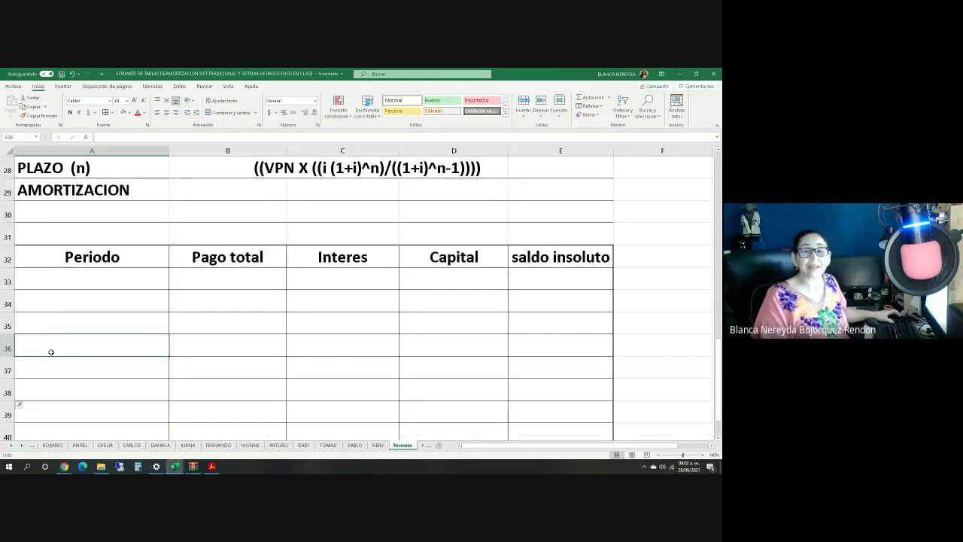
Enter .12 as TASA (i) in B27 and 7 as PLAZO (n) in B28, and widen columns B and C.
{"action": "scroll", "coordinate": [51, 352], "scroll_direction": "up", "scroll_amount": 2}
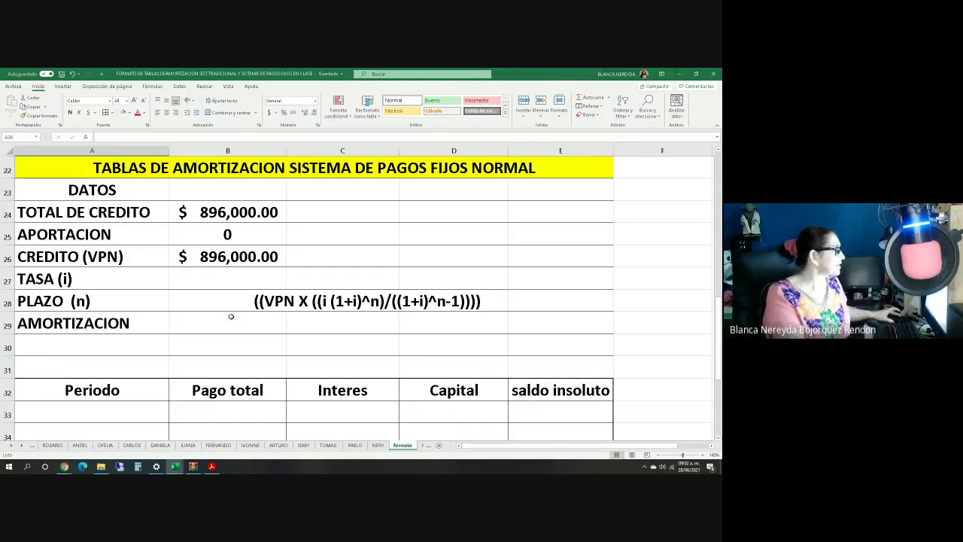
{"action": "left_click", "coordinate": [194, 273]}
{"action": "type", "text": ".12"}
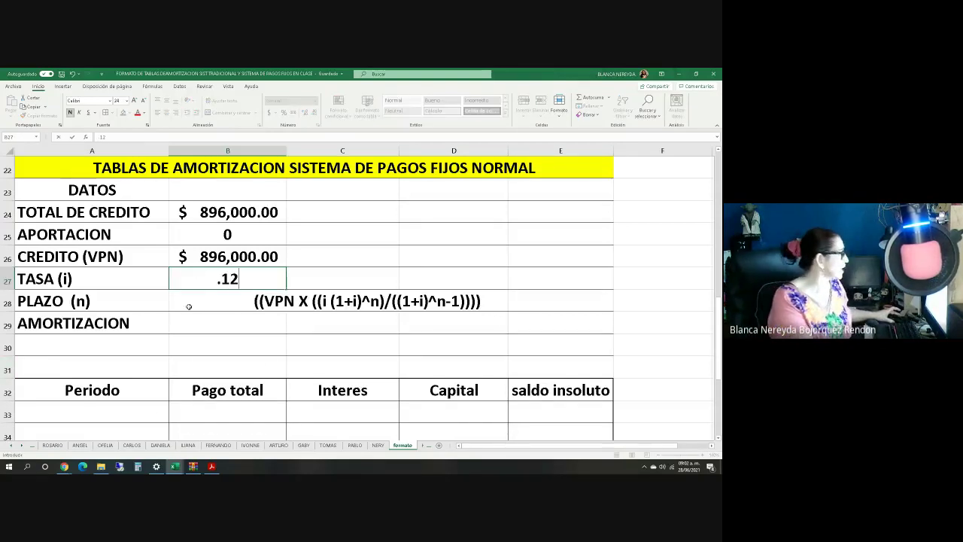
{"action": "left_click", "coordinate": [185, 299]}
{"action": "type", "text": "7"}
{"action": "left_click", "coordinate": [180, 326]}
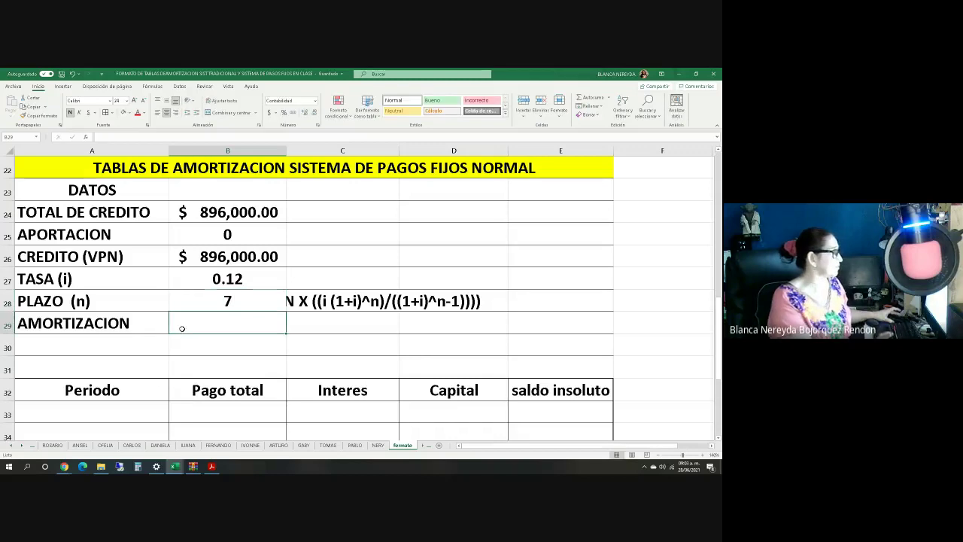
{"action": "left_click_drag", "start_coordinate": [286, 151], "coordinate": [309, 152]}
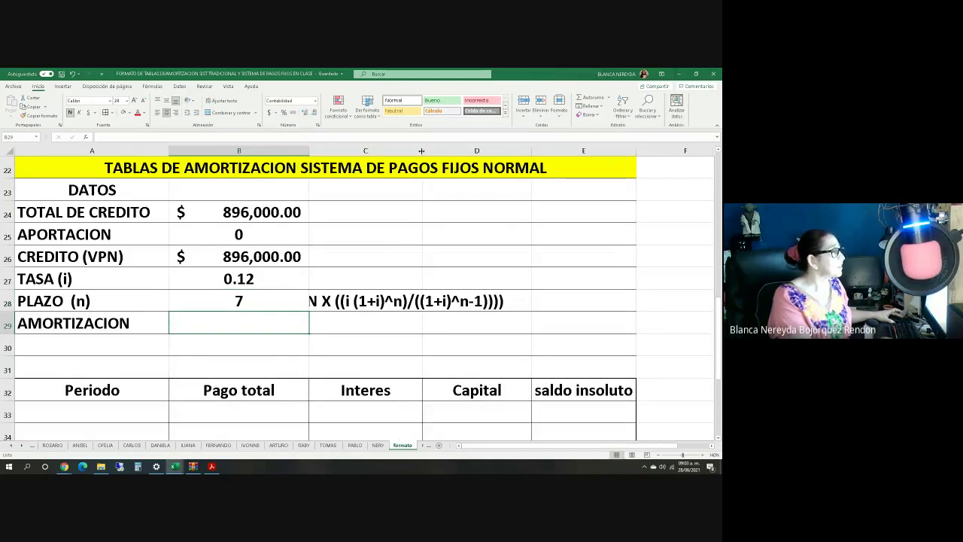
{"action": "left_click_drag", "start_coordinate": [470, 150], "coordinate": [490, 149]}
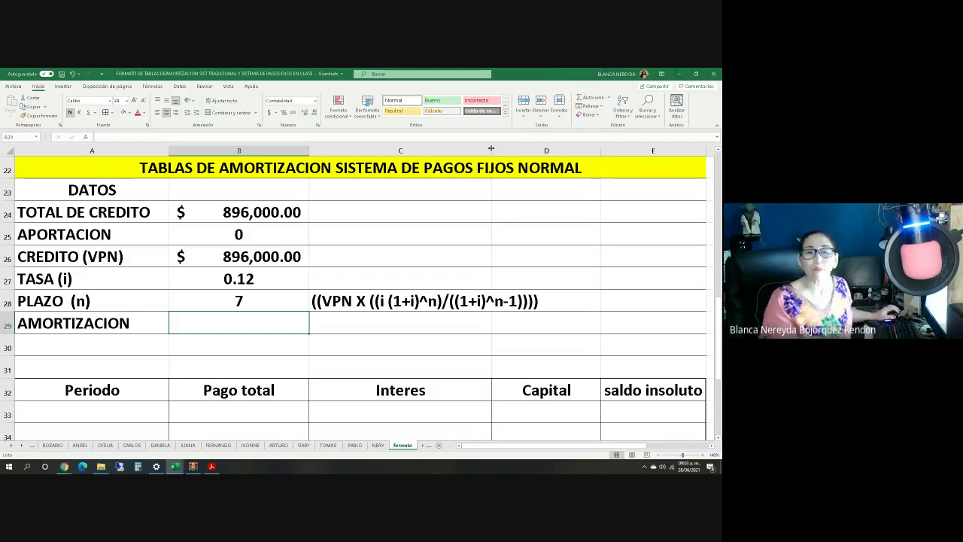
Begin the AMORTIZACION formula in C29 with the credit and numerator =((B26*((B27(1+B27)^B28)/, following the written formula in row 28.
{"action": "left_click", "coordinate": [334, 320]}
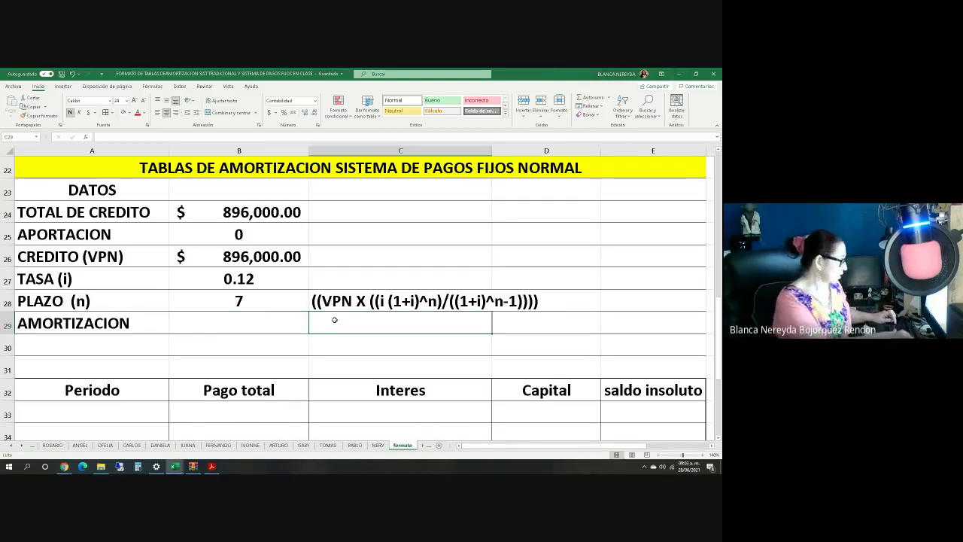
{"action": "type", "text": "==(("}
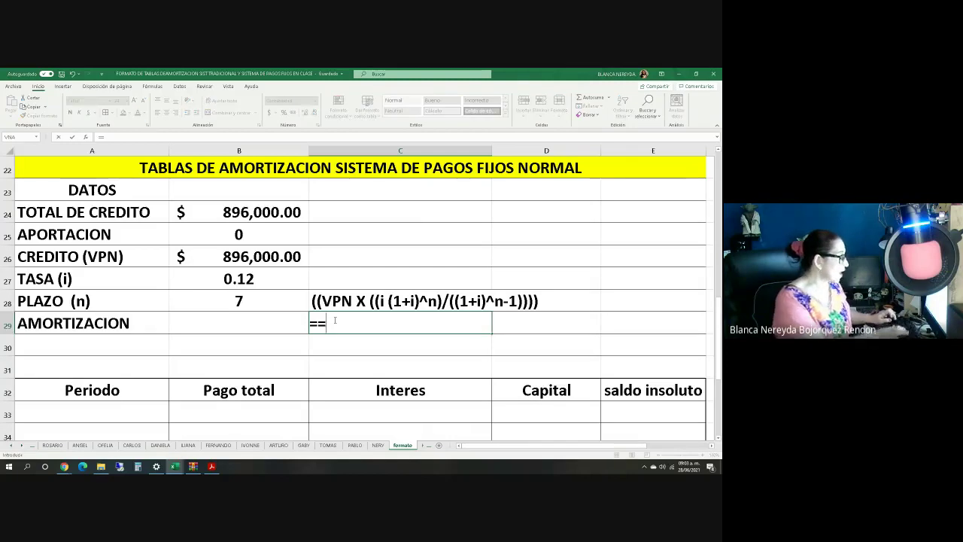
{"action": "key", "text": "BackSpace"}
{"action": "key", "text": "BackSpace"}
{"action": "key", "text": "BackSpace"}
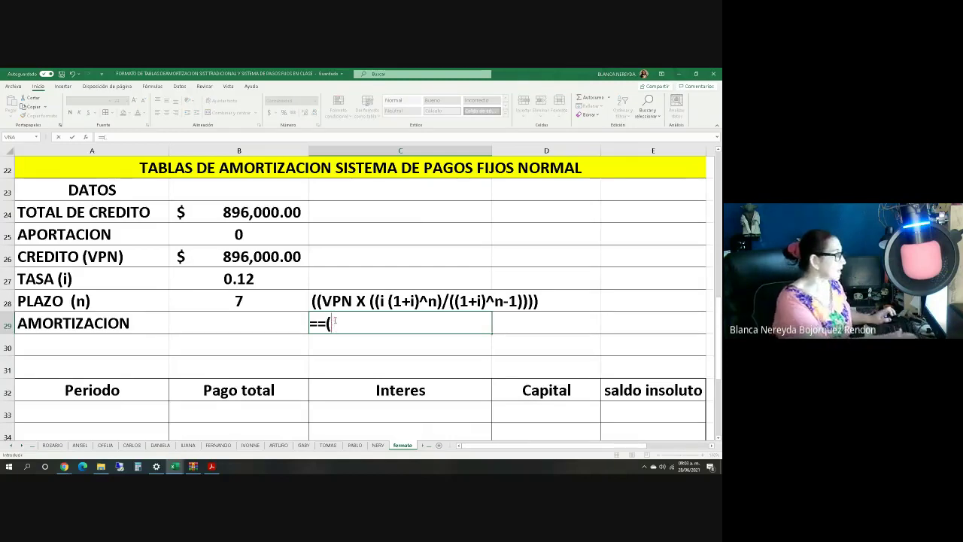
{"action": "type", "text": "(("}
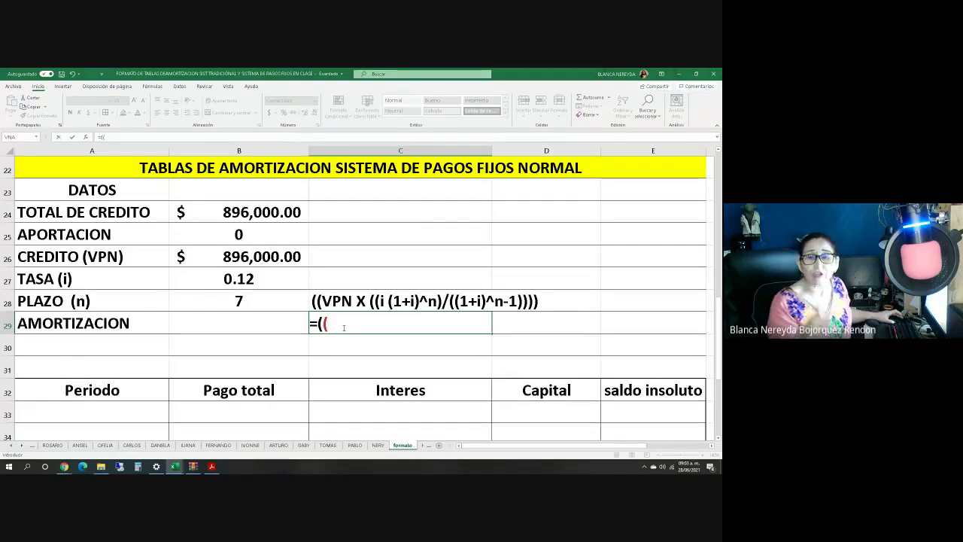
{"action": "left_click", "coordinate": [241, 257]}
{"action": "type", "text": "*(("}
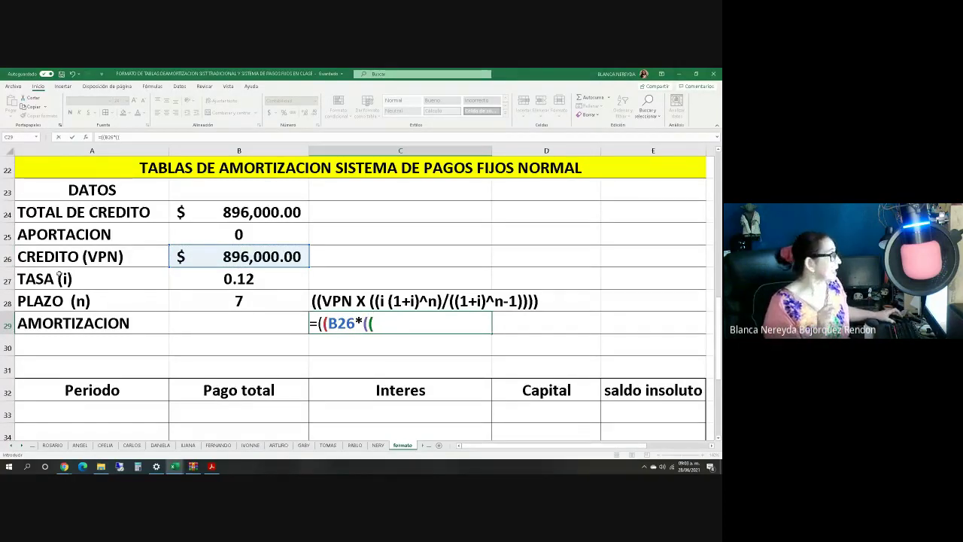
{"action": "left_click", "coordinate": [200, 279]}
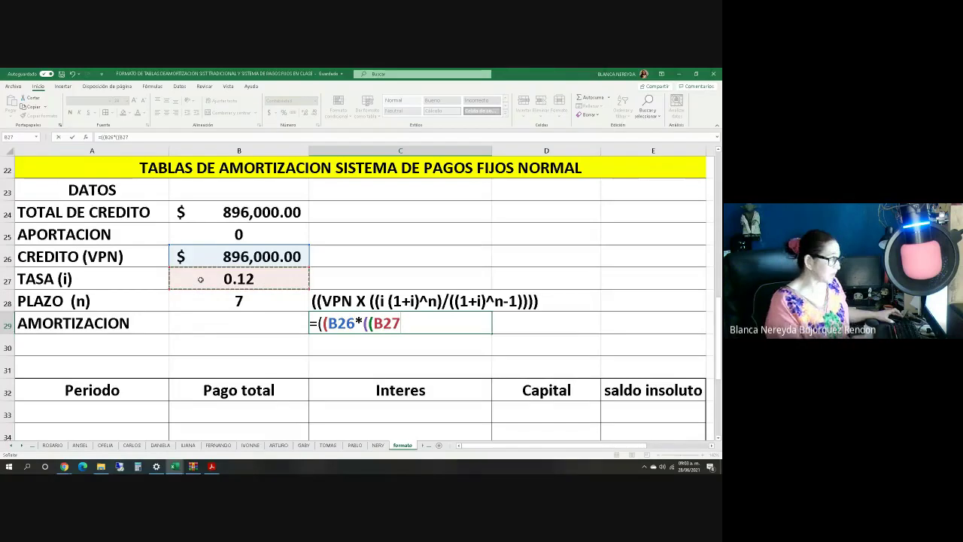
{"action": "type", "text": "("}
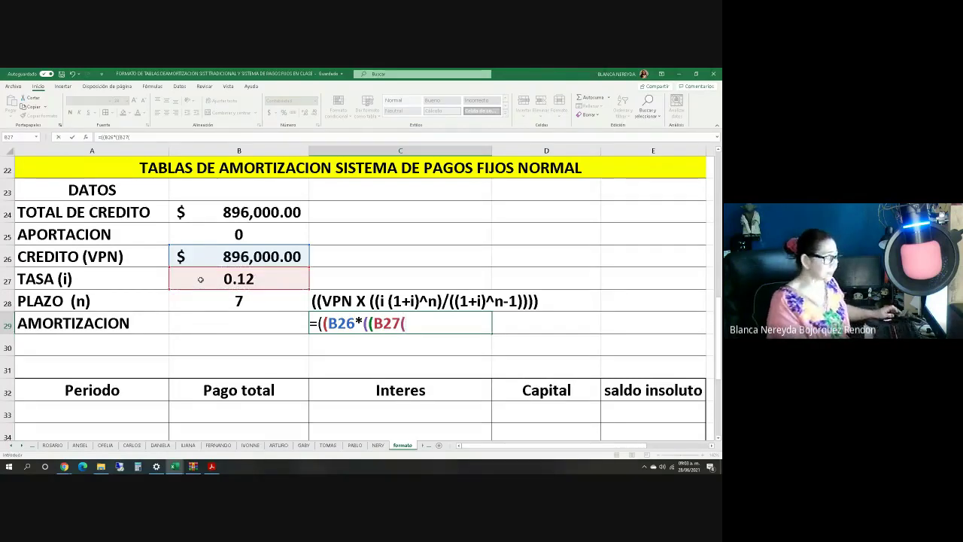
{"action": "type", "text": "1+"}
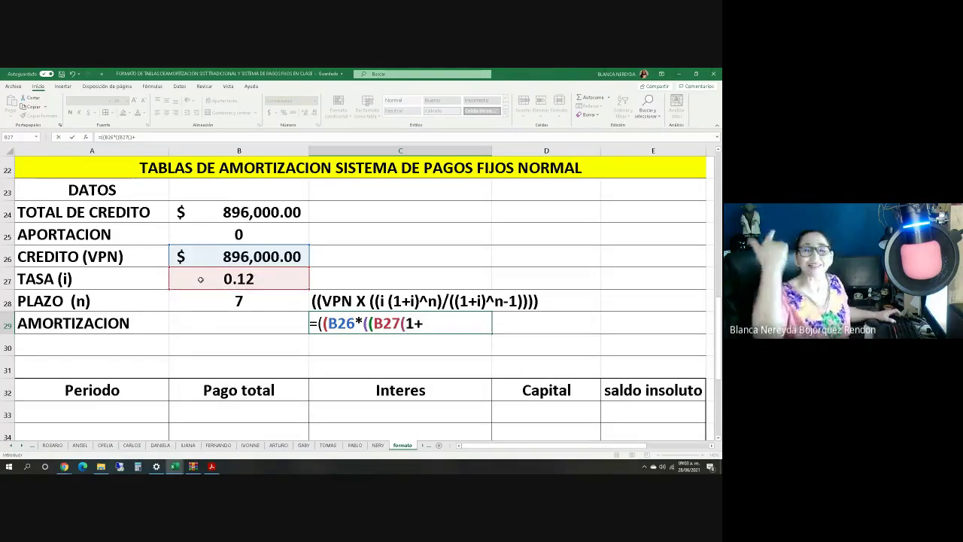
{"action": "left_click", "coordinate": [187, 279]}
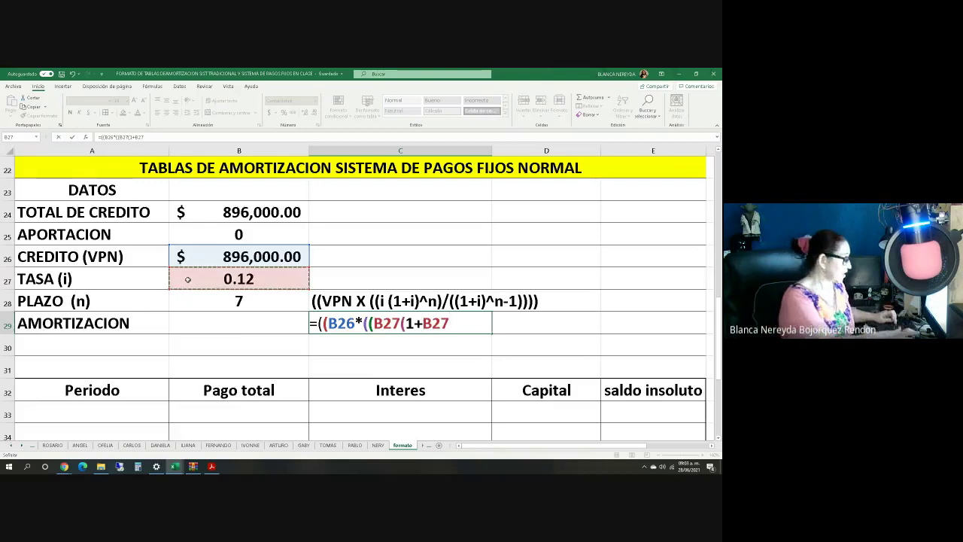
{"action": "type", "text": ")^"}
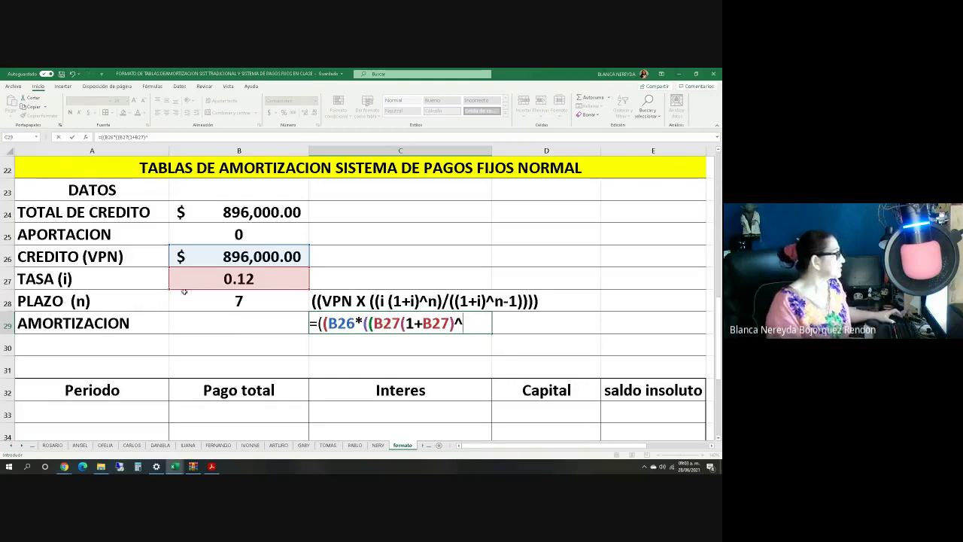
{"action": "left_click", "coordinate": [203, 300]}
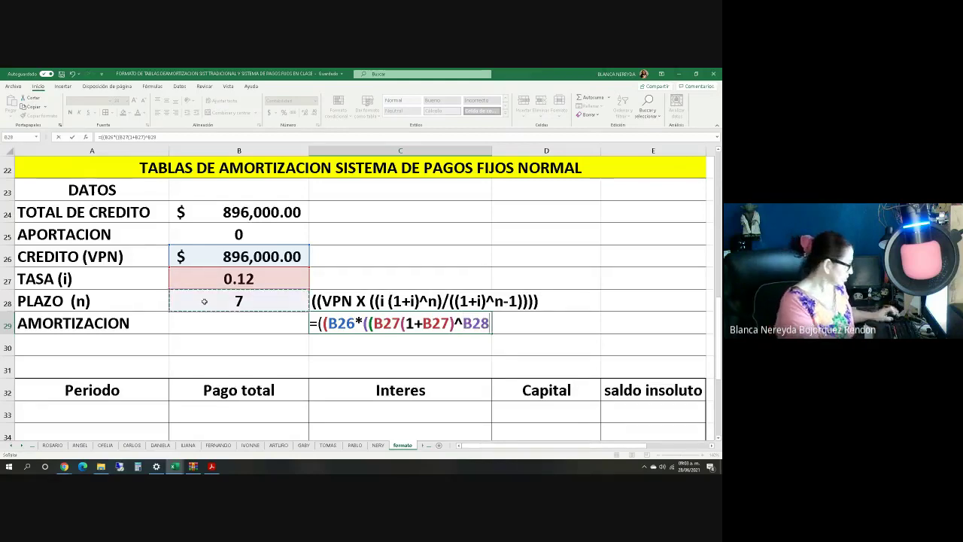
{"action": "type", "text": ")/"}
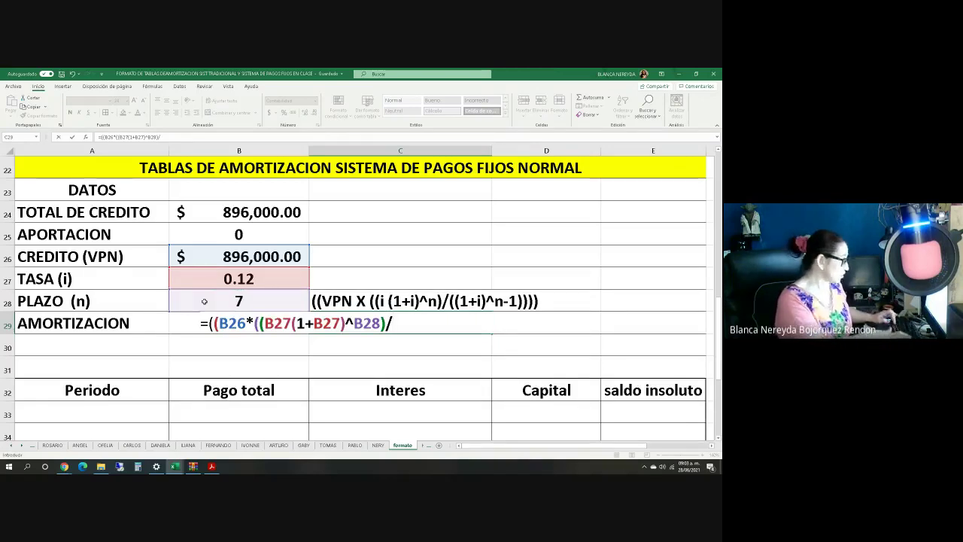
Complete the C29 amortization formula with the denominator ((1+B27)^B28-1), close its parentheses and confirm the entry.
{"action": "type", "text": "(("}
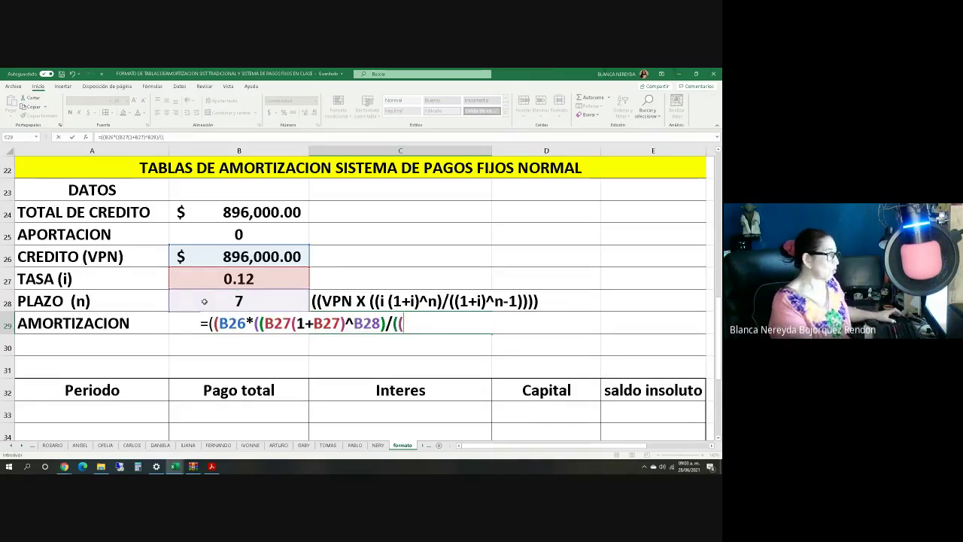
{"action": "type", "text": "1+"}
{"action": "left_click", "coordinate": [194, 278]}
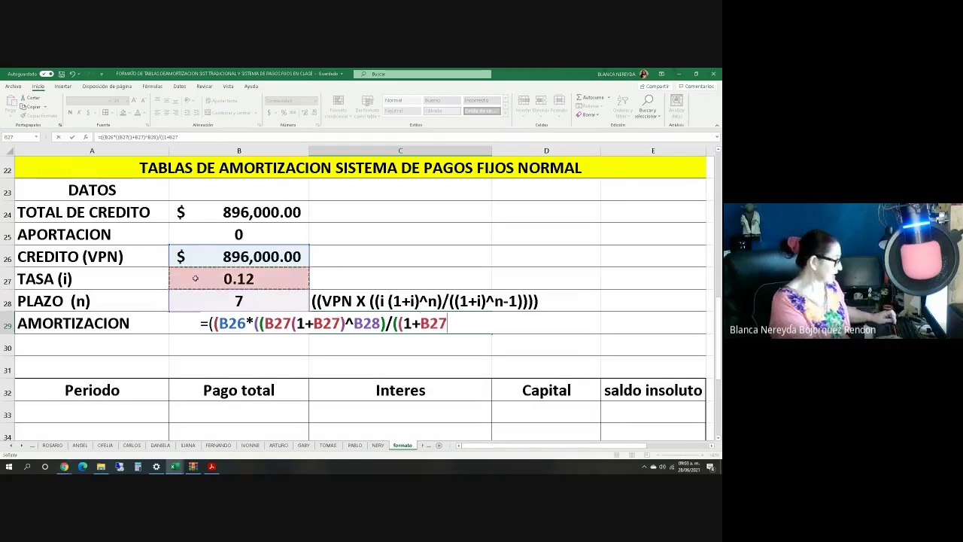
{"action": "type", "text": "="}
{"action": "key", "text": "BackSpace"}
{"action": "type", "text": ")"}
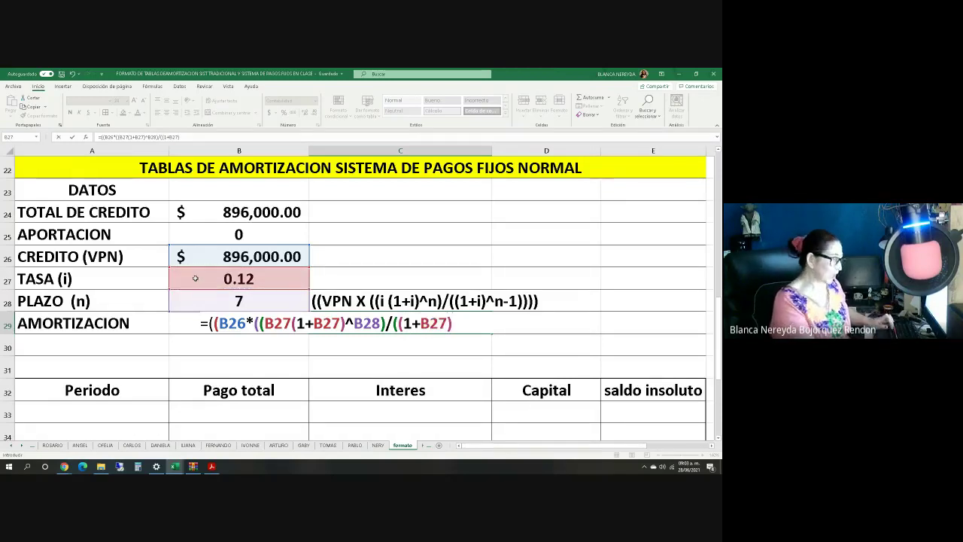
{"action": "type", "text": "^"}
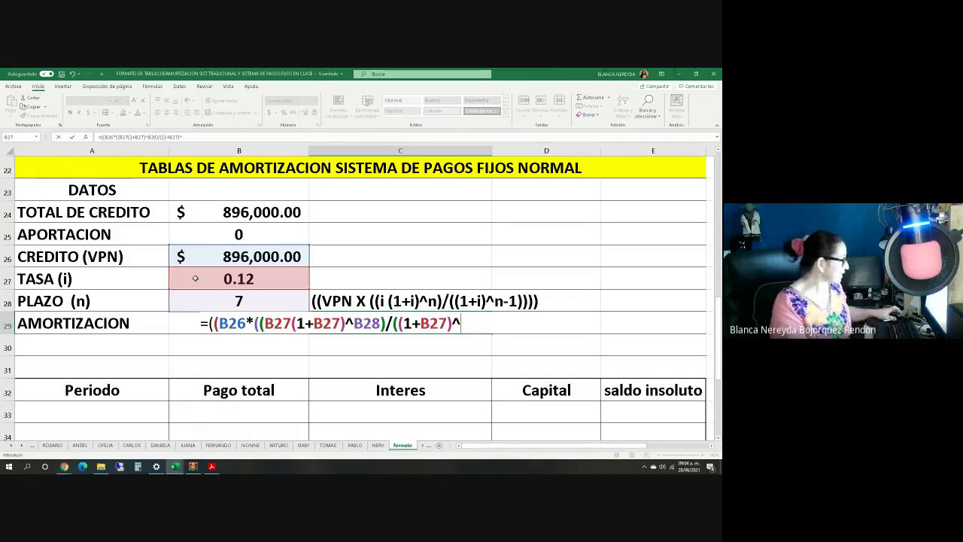
{"action": "left_click", "coordinate": [201, 300]}
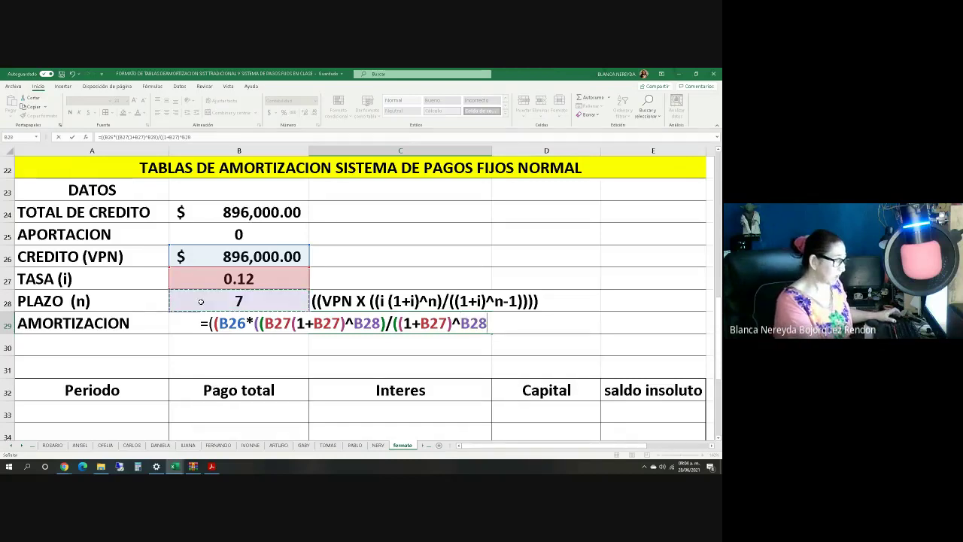
{"action": "type", "text": "-1)))"}
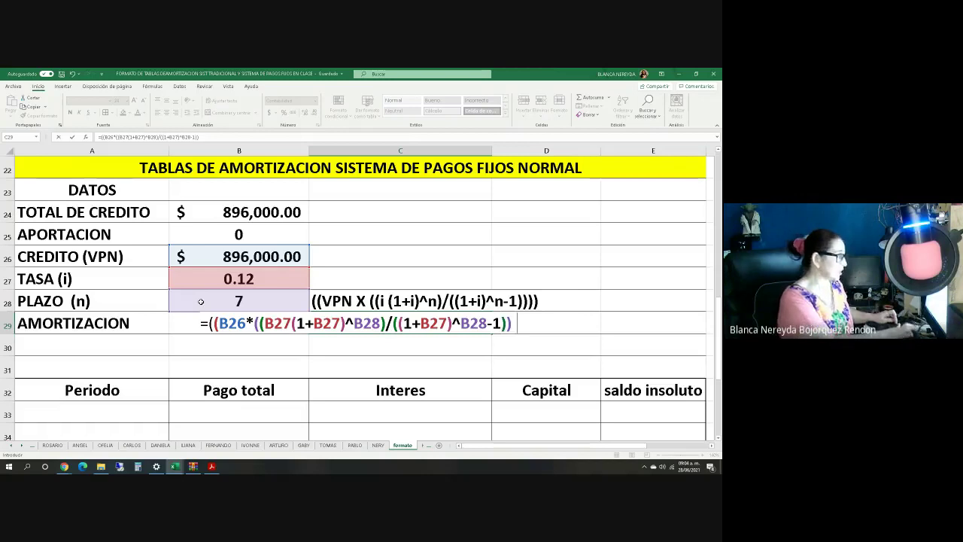
{"action": "key", "text": "Return"}
{"action": "left_click", "coordinate": [334, 296]}
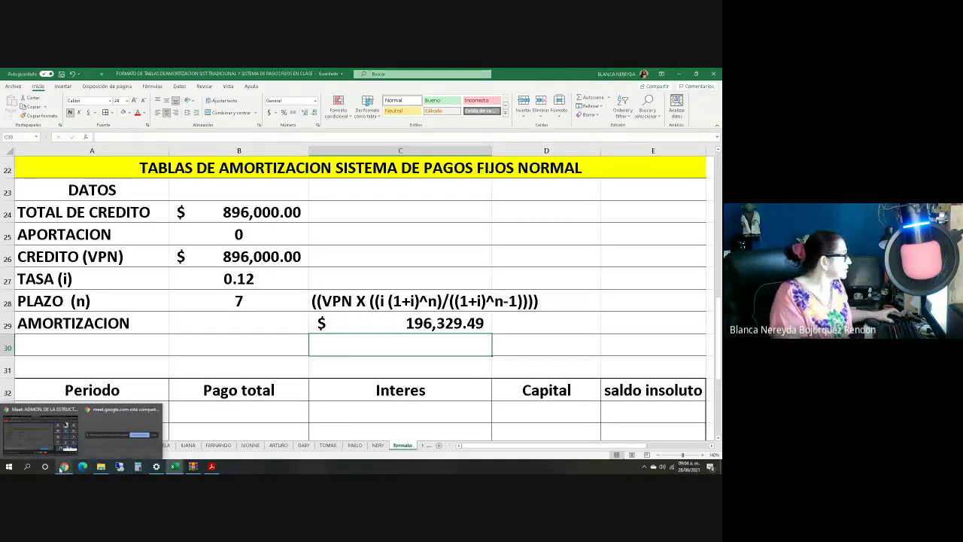
Switch to WhatsApp in Chrome and copy the arachnoid.com finance link from the earlier messages of the first chat.
{"action": "left_click", "coordinate": [64, 466]}
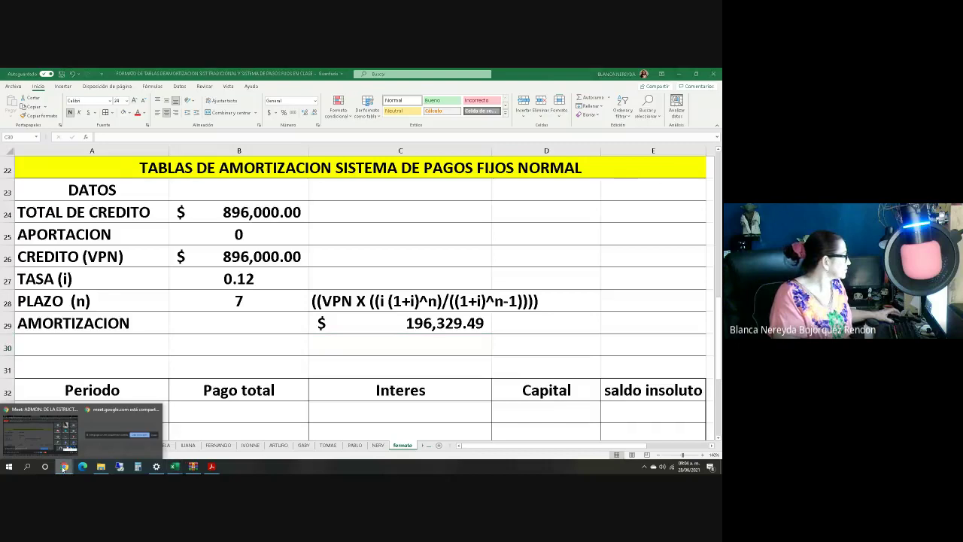
{"action": "left_click", "coordinate": [42, 432]}
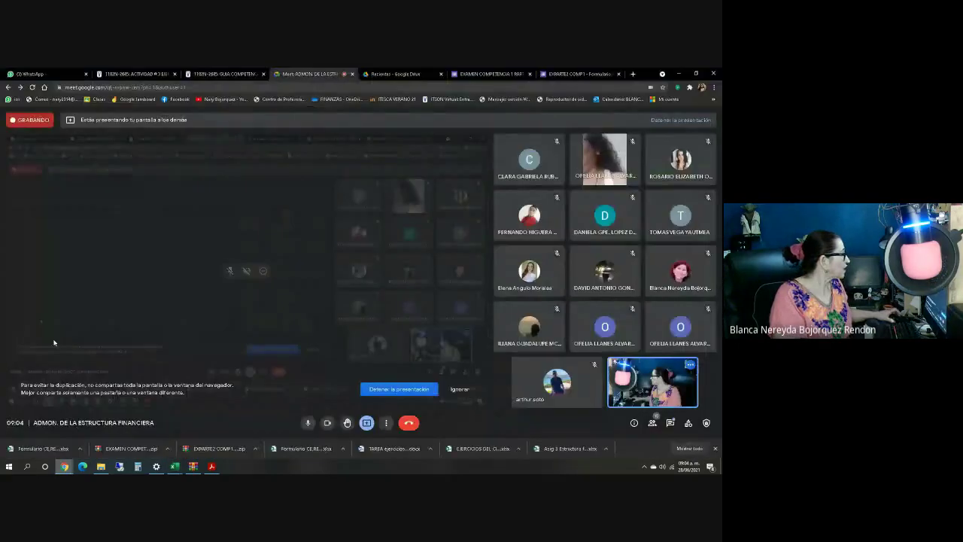
{"action": "left_click", "coordinate": [22, 74]}
{"action": "left_click", "coordinate": [151, 172]}
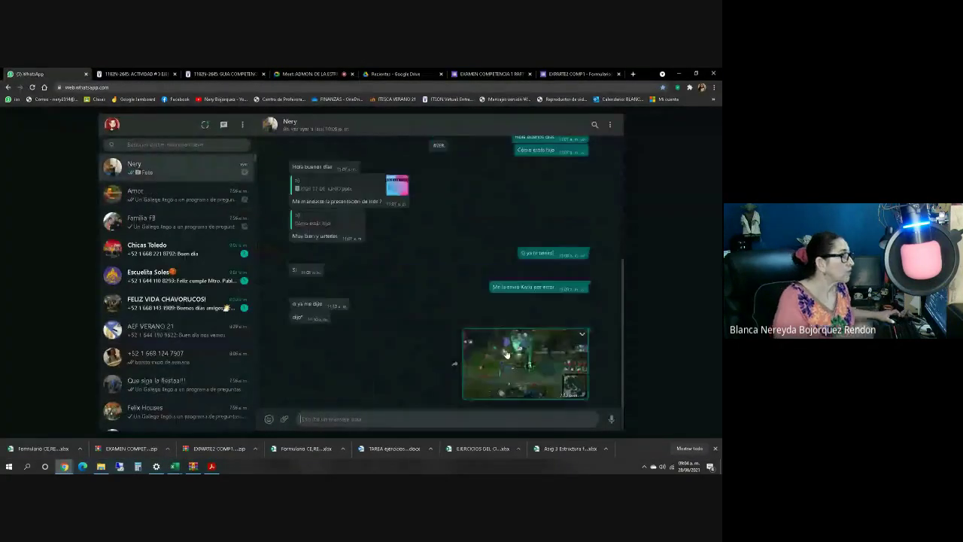
{"action": "scroll", "coordinate": [456, 324], "scroll_direction": "up", "scroll_amount": 3}
{"action": "scroll", "coordinate": [451, 323], "scroll_direction": "up", "scroll_amount": 3}
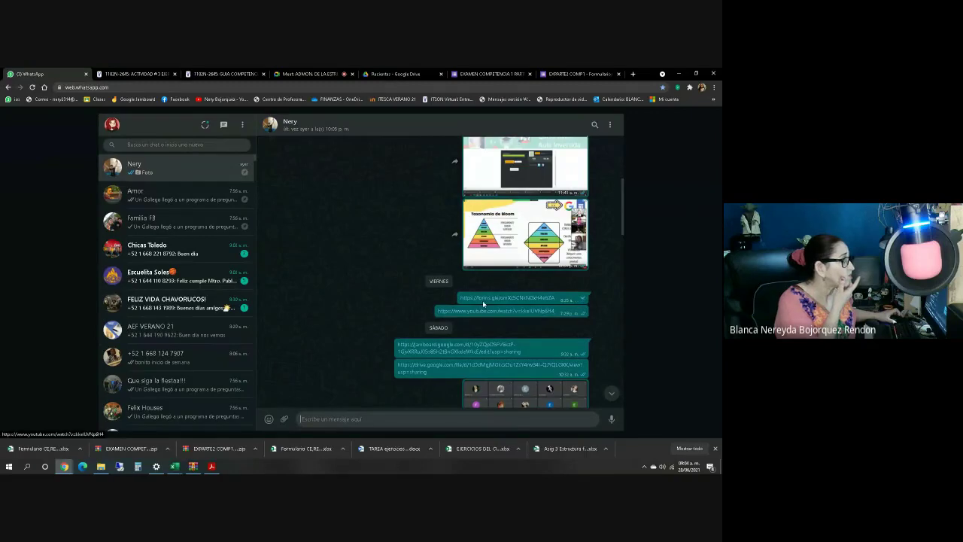
{"action": "scroll", "coordinate": [482, 300], "scroll_direction": "up", "scroll_amount": 1}
{"action": "scroll", "coordinate": [396, 311], "scroll_direction": "up", "scroll_amount": 2}
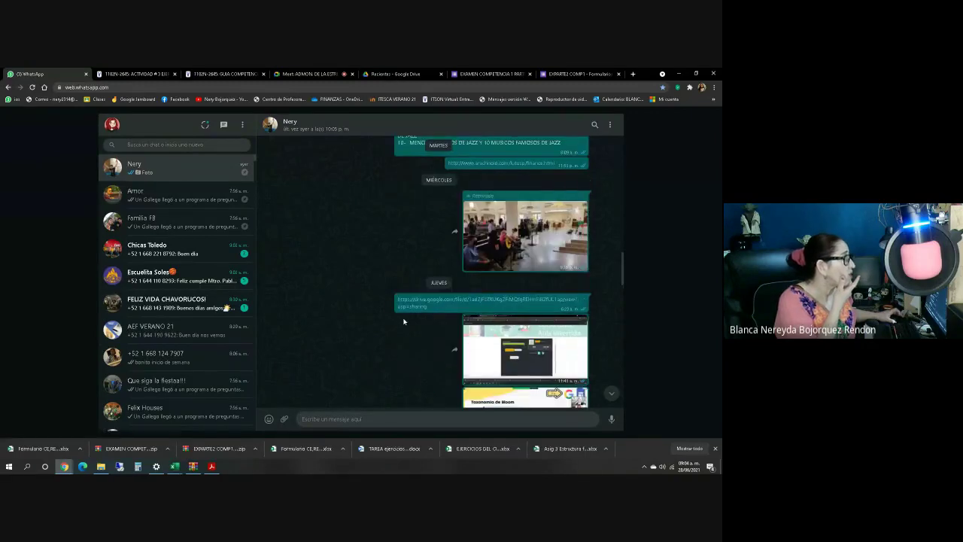
{"action": "left_click_drag", "start_coordinate": [555, 163], "coordinate": [445, 166]}
{"action": "key", "text": "ctrl+c"}
{"action": "right_click", "coordinate": [461, 163]}
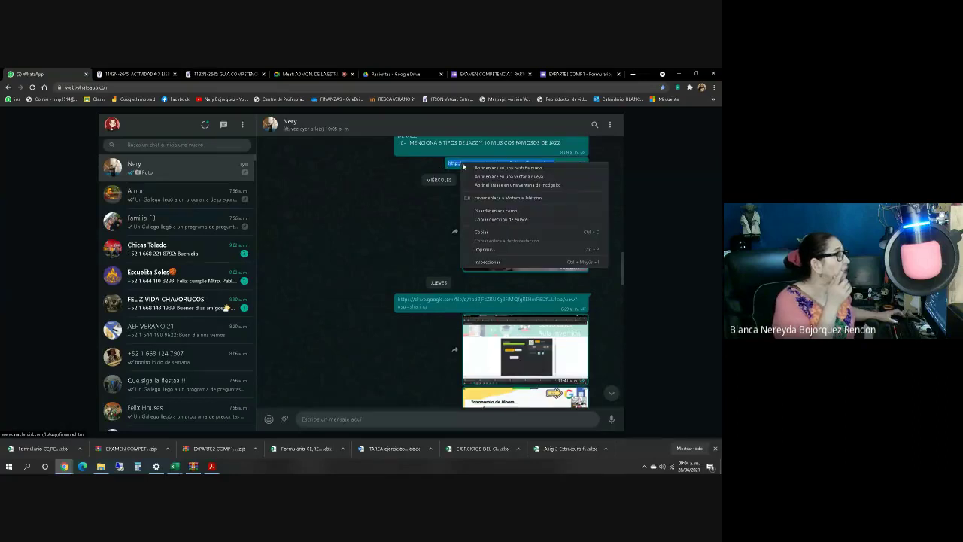
{"action": "left_click", "coordinate": [479, 233]}
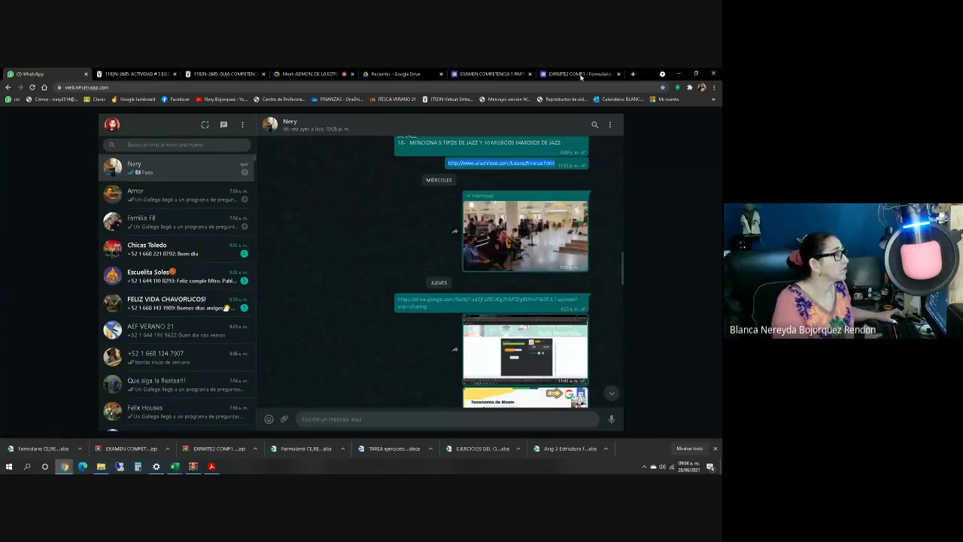
Open the copied link in a new tab, follow it to arachnoid.com/finance/index.html, and clear the calculator's Valor presente.
{"action": "left_click", "coordinate": [633, 74]}
{"action": "key", "text": "ctrl+v"}
{"action": "key", "text": "Return"}
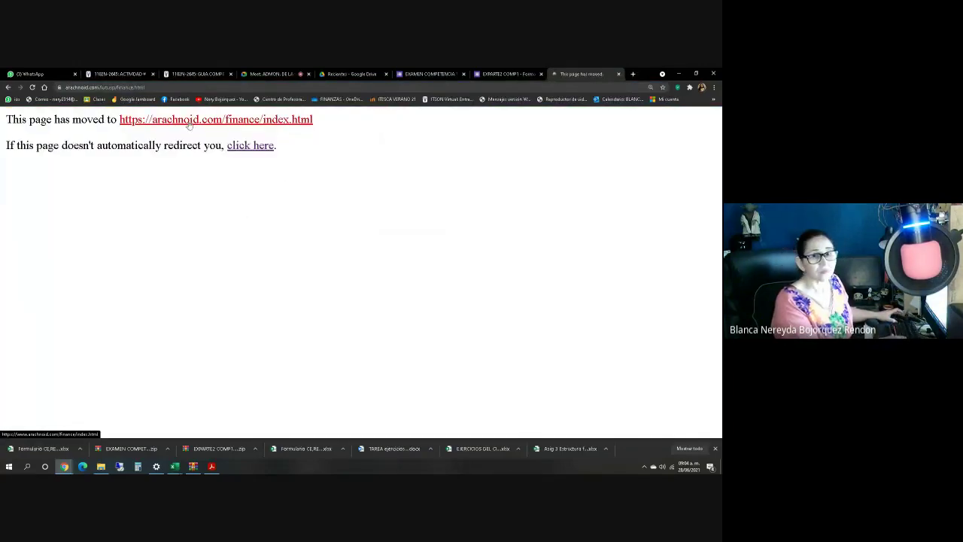
{"action": "left_click", "coordinate": [189, 123]}
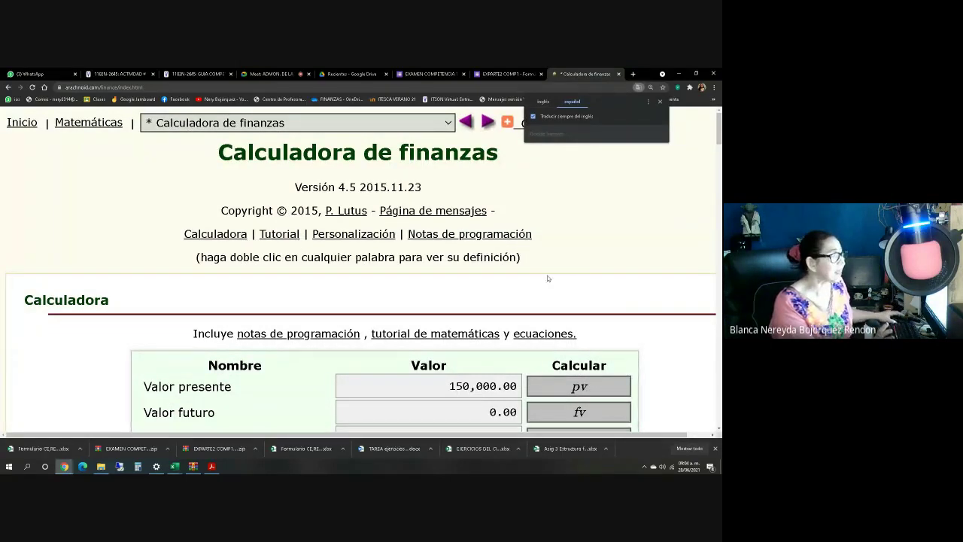
{"action": "scroll", "coordinate": [456, 351], "scroll_direction": "down", "scroll_amount": 1}
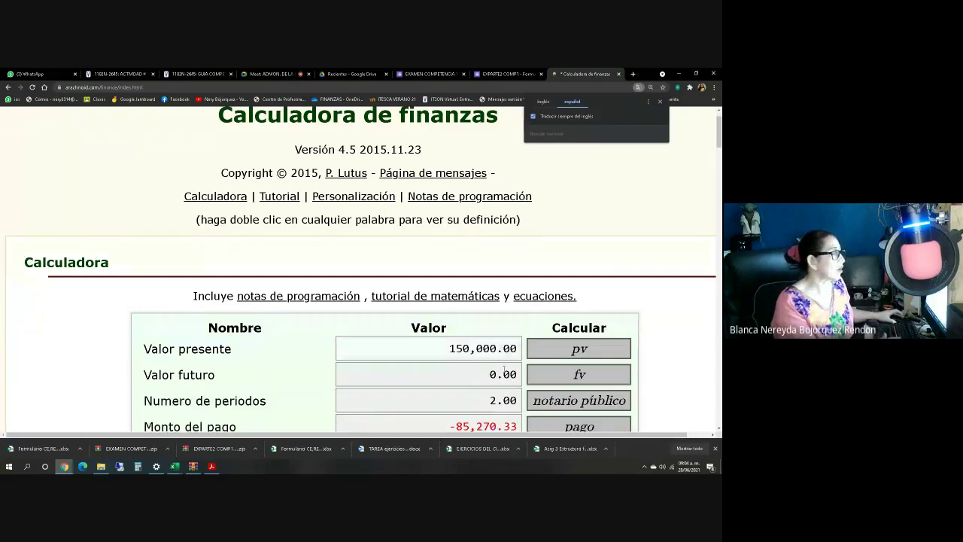
{"action": "left_click_drag", "start_coordinate": [449, 348], "coordinate": [518, 348]}
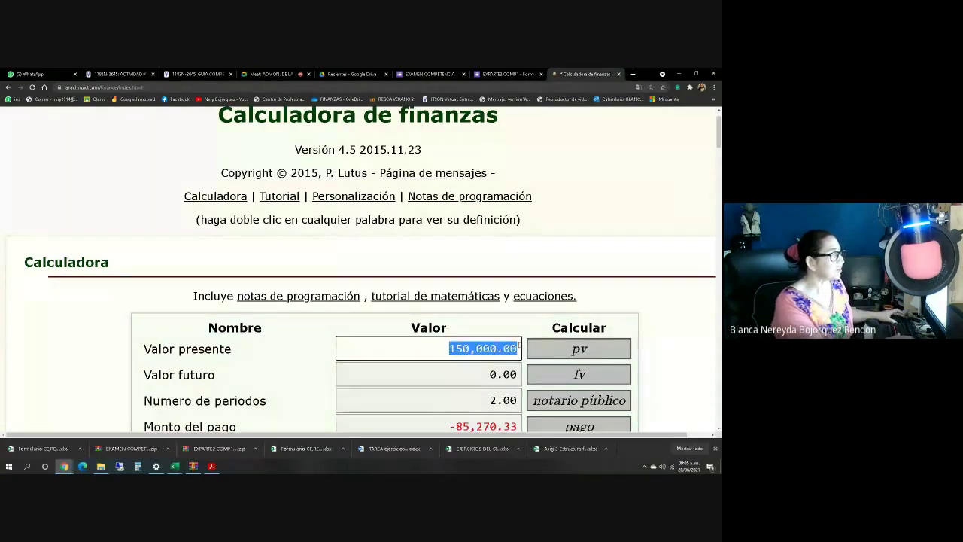
{"action": "key", "text": "BackSpace"}
Send the copied calculator link to the AEF VERANO 21 group in WhatsApp.
{"action": "left_click", "coordinate": [27, 74]}
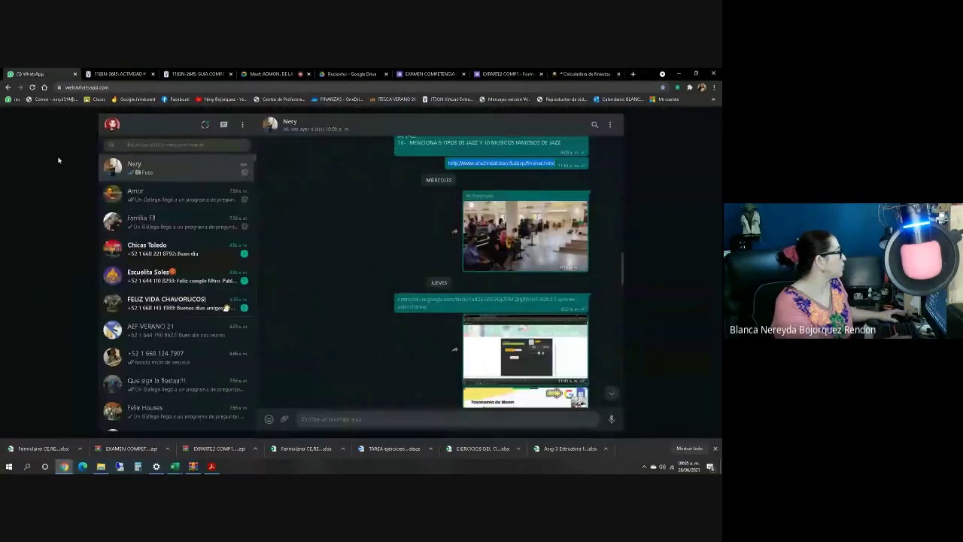
{"action": "left_click", "coordinate": [151, 332]}
{"action": "key", "text": "ctrl+v"}
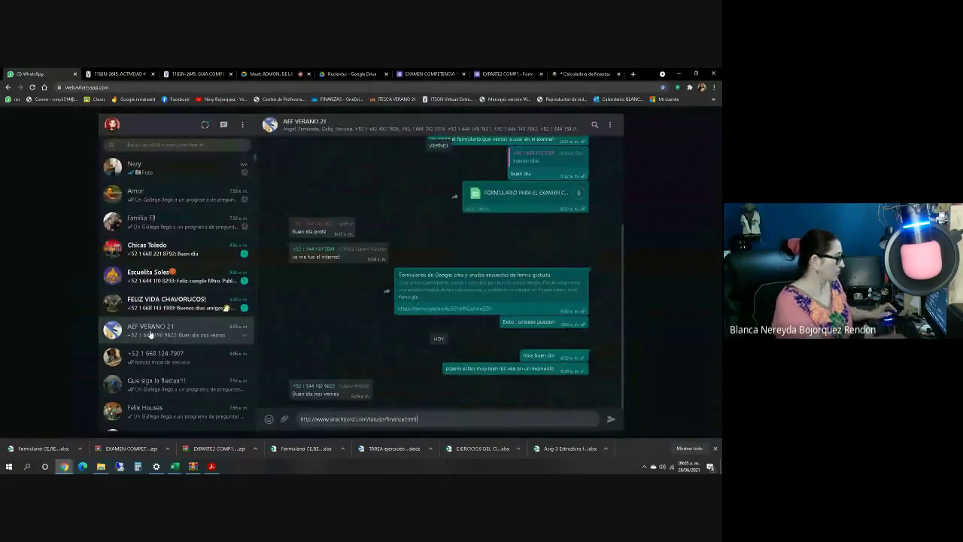
{"action": "key", "text": "Return"}
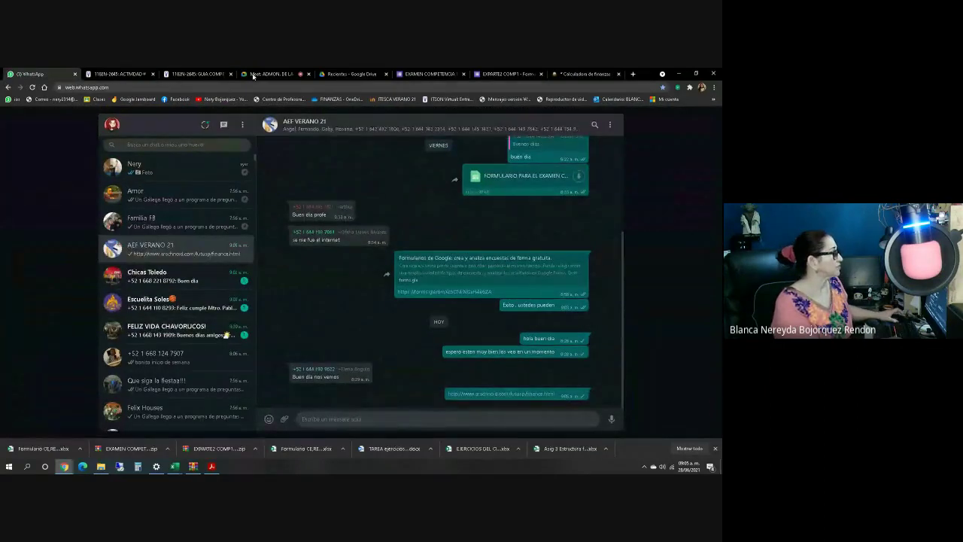
Post the same calculator link in the Google Meet call's messages.
{"action": "left_click", "coordinate": [269, 74]}
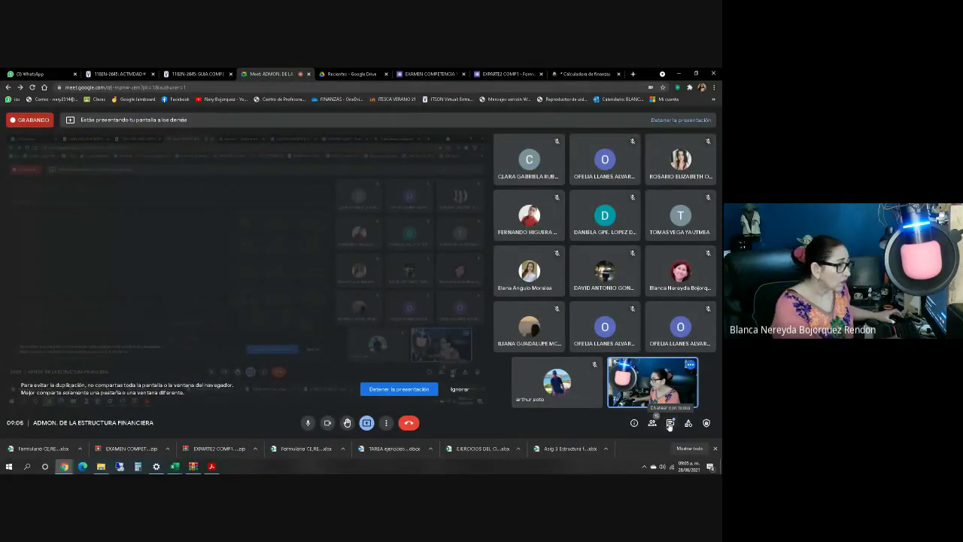
{"action": "left_click", "coordinate": [670, 423]}
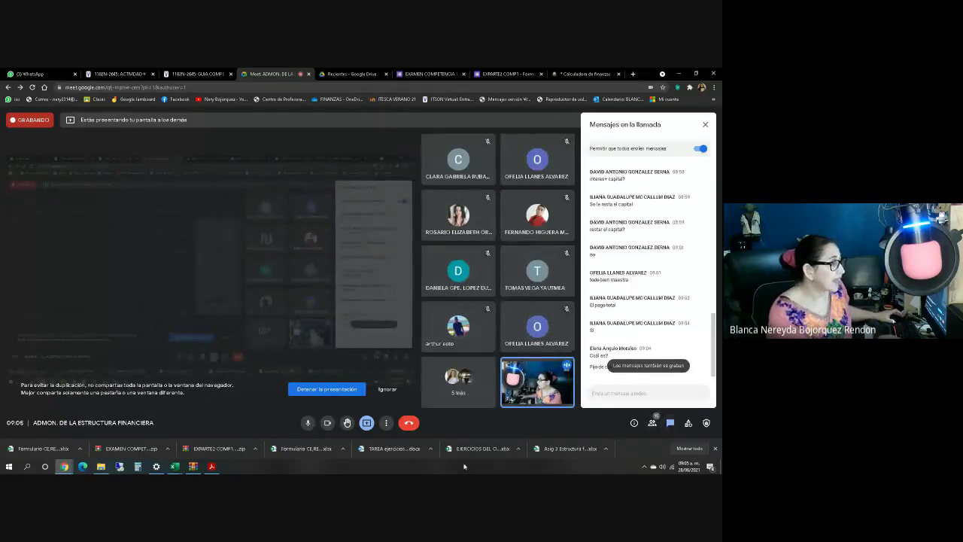
{"action": "left_click", "coordinate": [604, 392]}
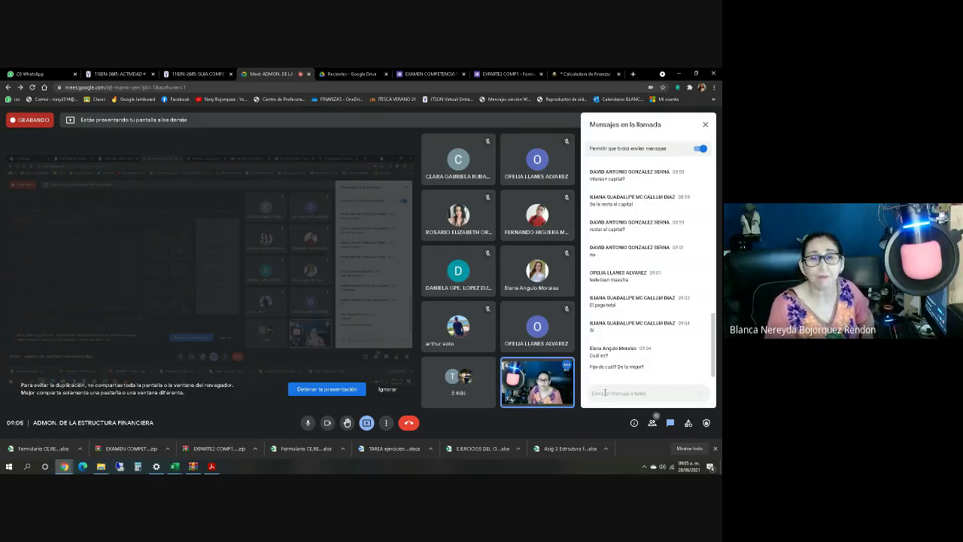
{"action": "key", "text": "ctrl+v"}
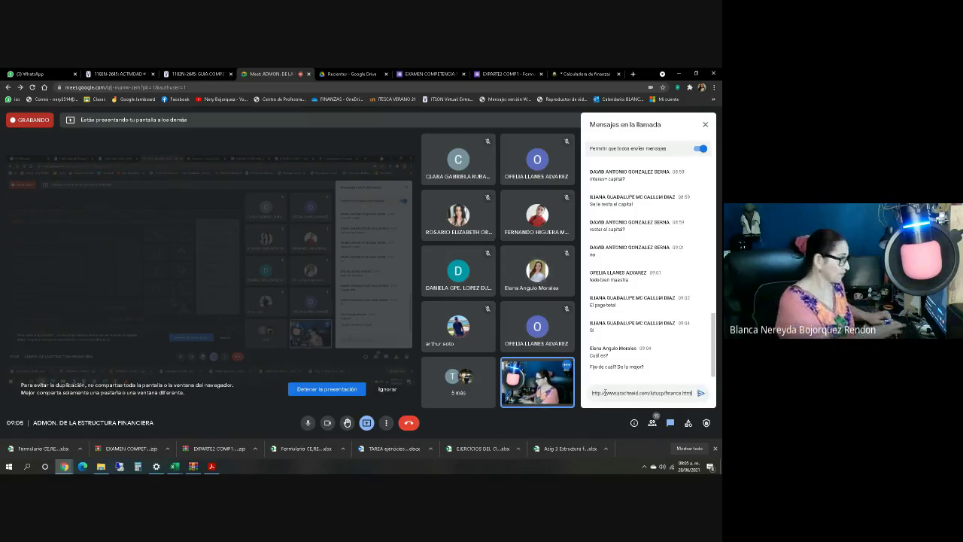
{"action": "key", "text": "Return"}
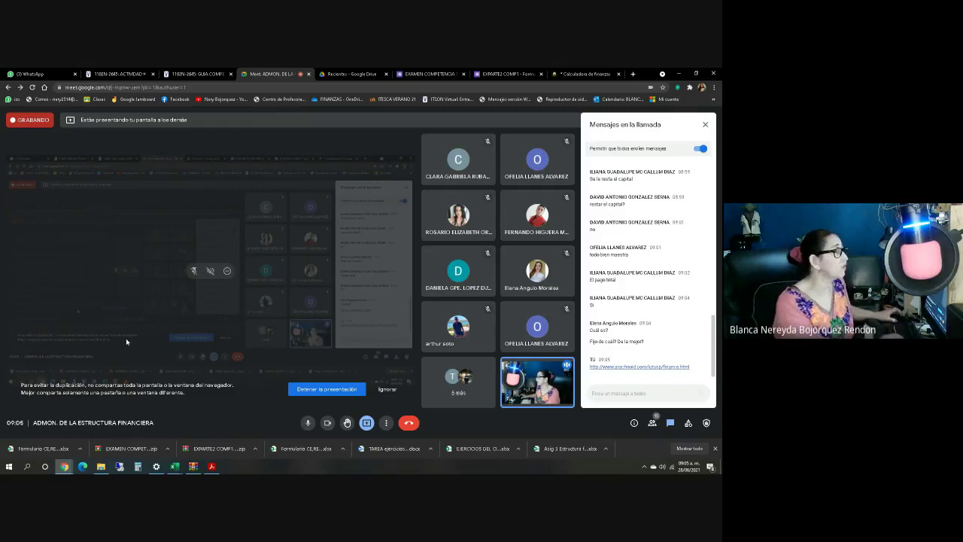
Return to the finance calculator and set Valor presente to 896000.
{"action": "left_click", "coordinate": [586, 74]}
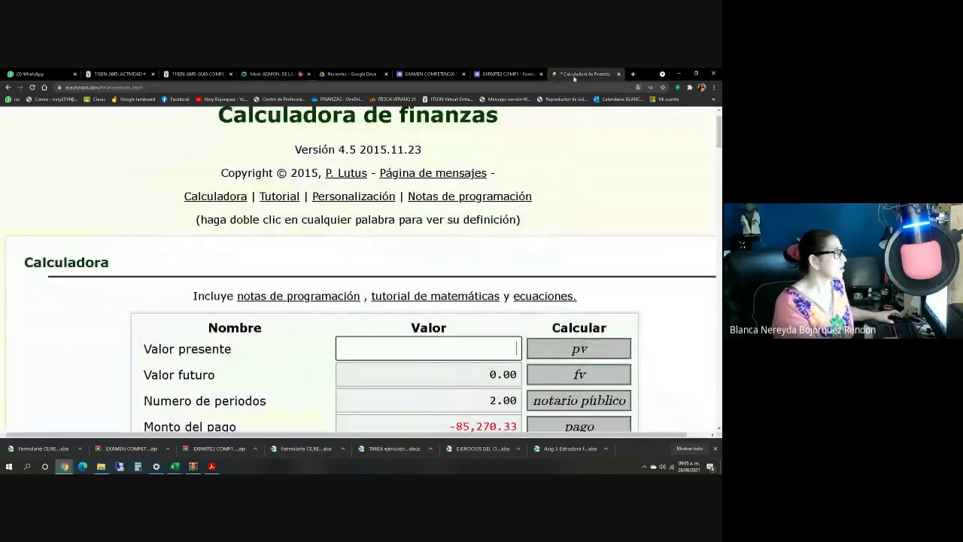
{"action": "left_click", "coordinate": [447, 353]}
{"action": "type", "text": "896"}
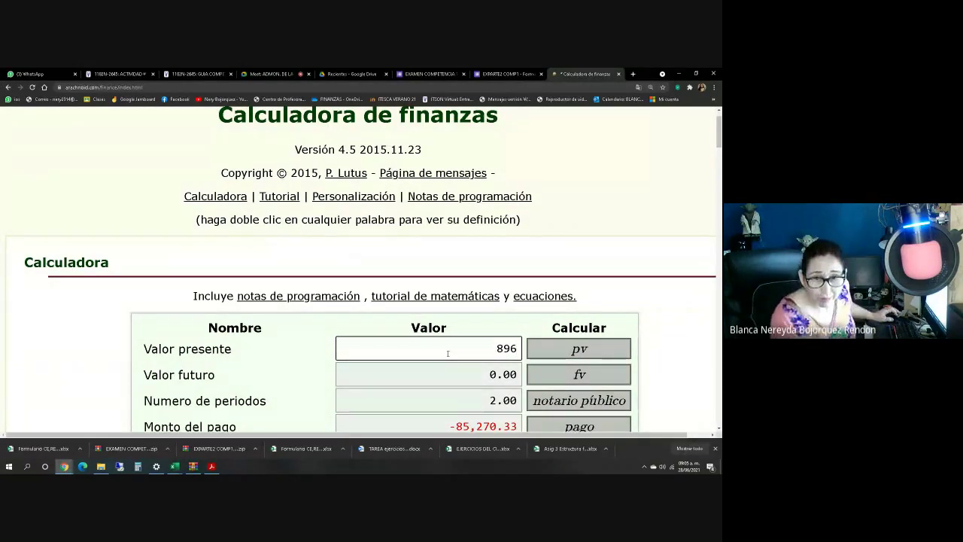
{"action": "type", "text": "000"}
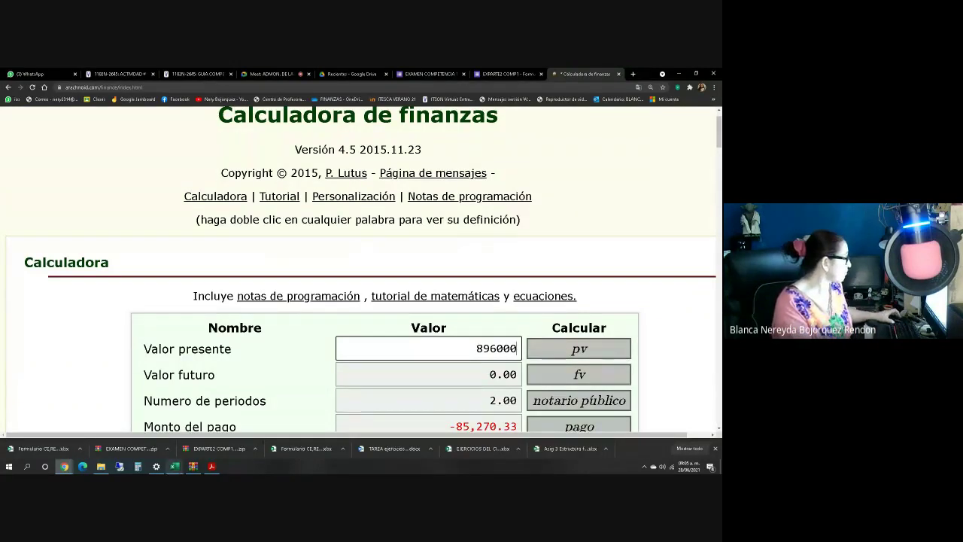
Check the loan data in the Excel sheet, return to the calculator and set Numero de periodos to 7.
{"action": "left_click", "coordinate": [174, 465]}
{"action": "left_click", "coordinate": [194, 444]}
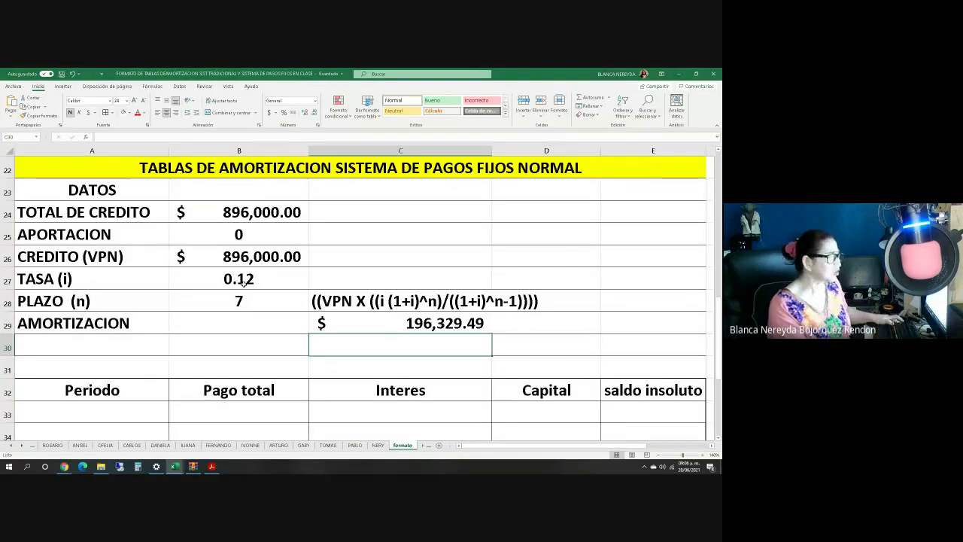
{"action": "key", "text": "alt+Tab"}
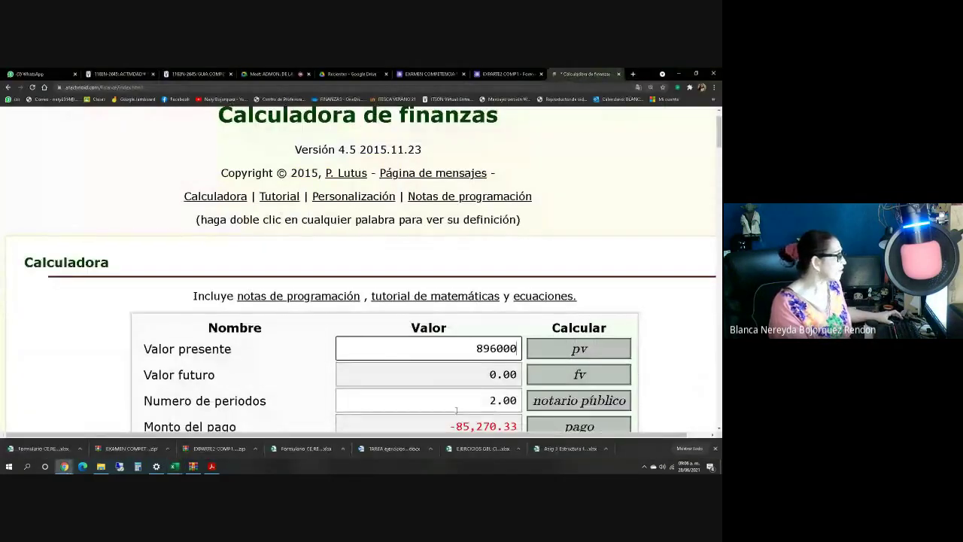
{"action": "left_click", "coordinate": [515, 401]}
{"action": "type", "text": "7"}
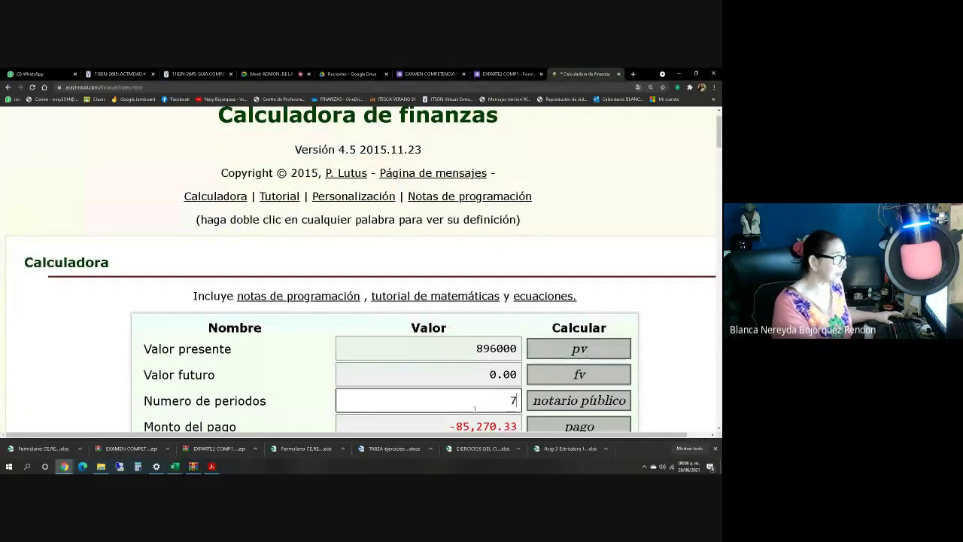
Set Monto del pago to 0 and Tasa de interés por período to 12, and calculate the payment.
{"action": "scroll", "coordinate": [555, 317], "scroll_direction": "down", "scroll_amount": 3}
{"action": "key", "text": "Tab"}
{"action": "key", "text": "BackSpace"}
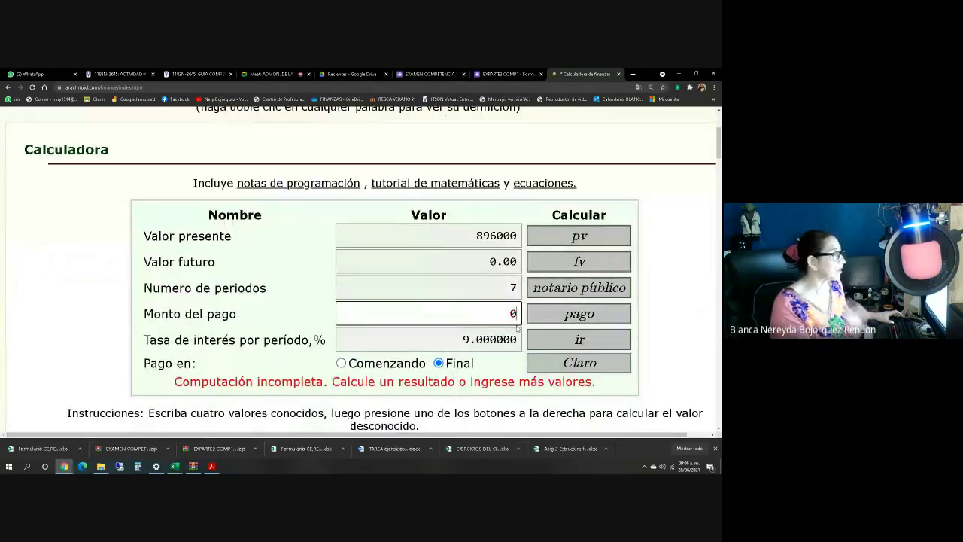
{"action": "type", "text": "0"}
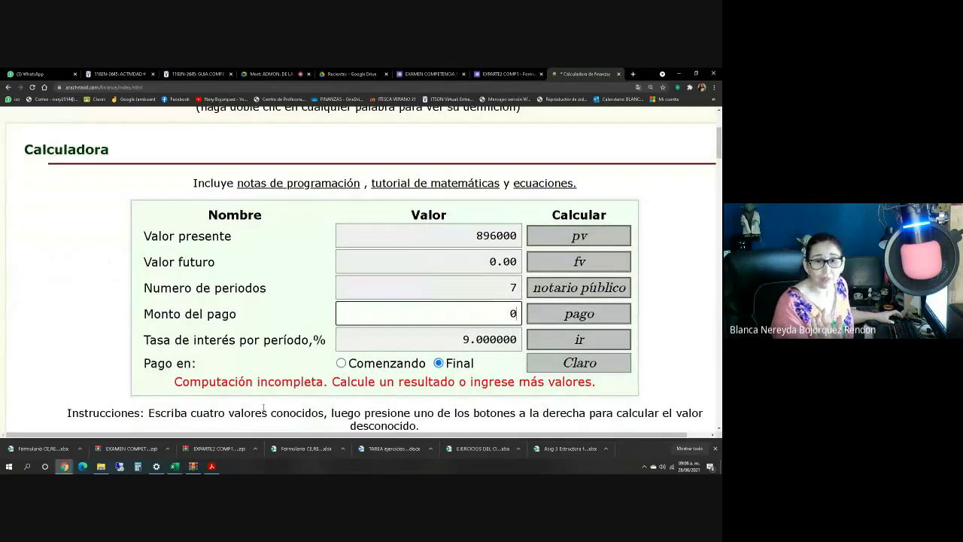
{"action": "key", "text": "Tab"}
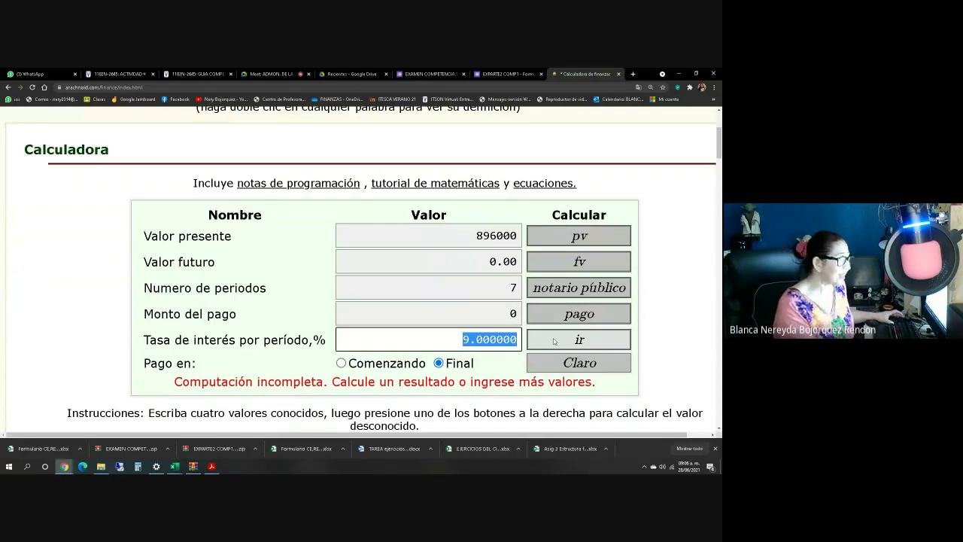
{"action": "type", "text": "12"}
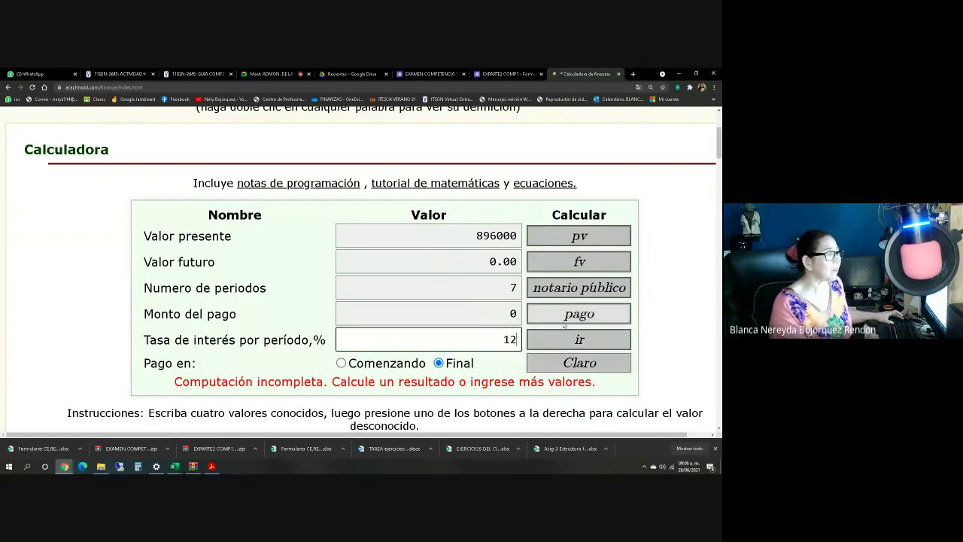
{"action": "left_click", "coordinate": [567, 316]}
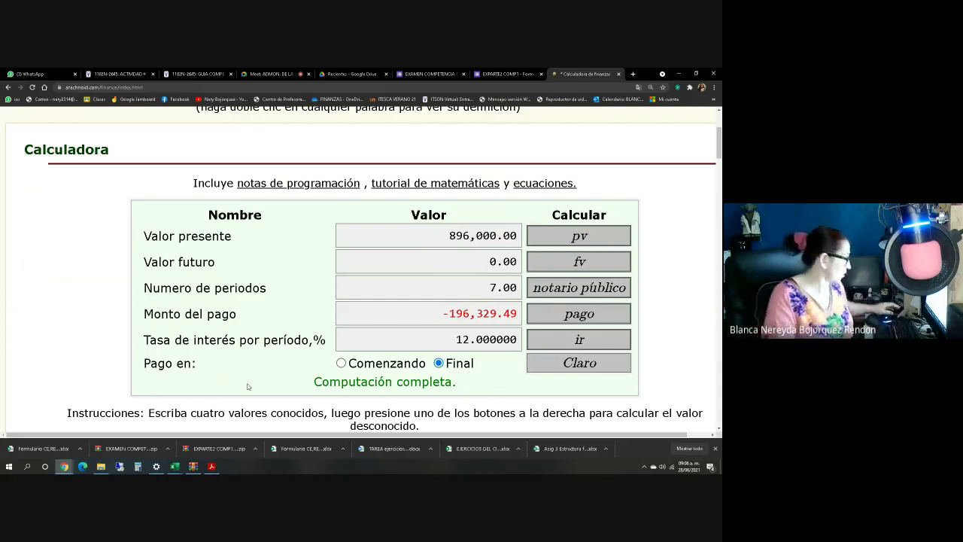
Switch to Excel and copy the period numbers 0 to 7 from A12:A19 into A33:A40 of the fixed-payment table.
{"action": "key", "text": "alt+Tab"}
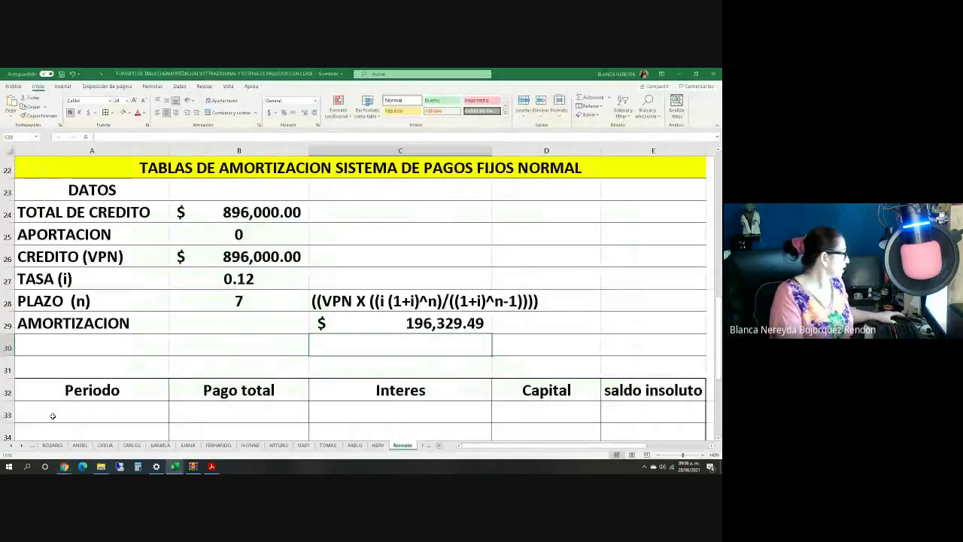
{"action": "left_click", "coordinate": [31, 413]}
{"action": "scroll", "coordinate": [30, 418], "scroll_direction": "down", "scroll_amount": 2}
{"action": "scroll", "coordinate": [56, 359], "scroll_direction": "up", "scroll_amount": 6}
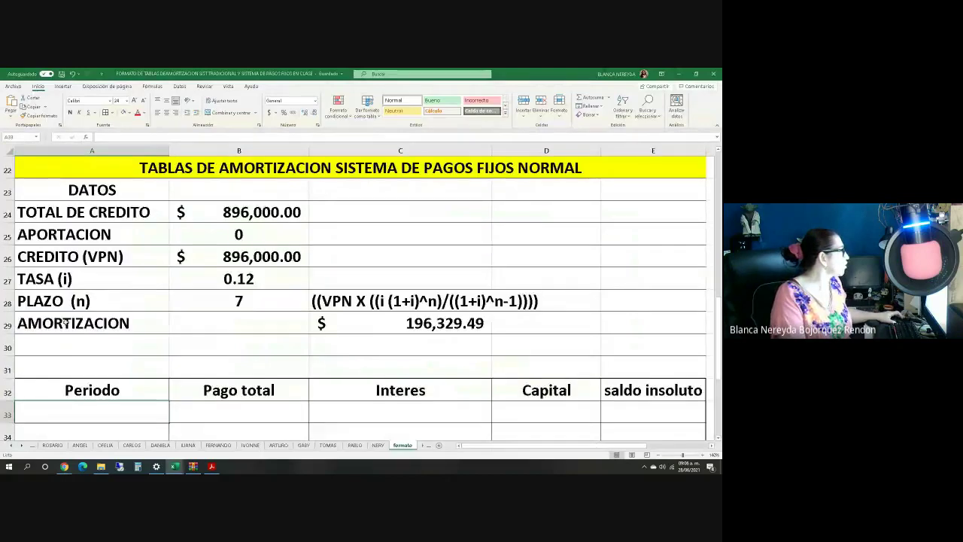
{"action": "left_click_drag", "start_coordinate": [123, 212], "coordinate": [124, 368]}
{"action": "key", "text": "ctrl+c"}
{"action": "right_click", "coordinate": [125, 368]}
{"action": "left_click", "coordinate": [137, 159]}
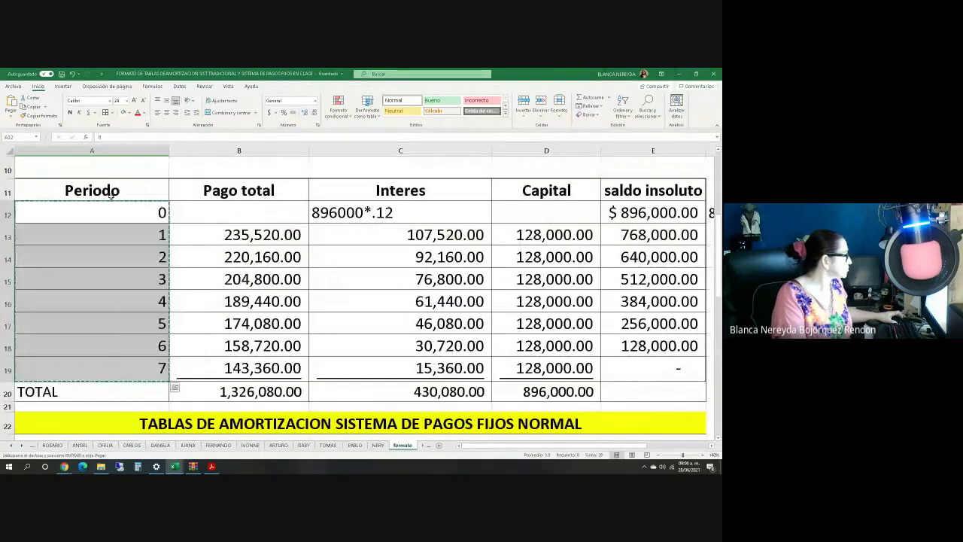
{"action": "scroll", "coordinate": [79, 249], "scroll_direction": "down", "scroll_amount": 7}
{"action": "left_click", "coordinate": [90, 213]}
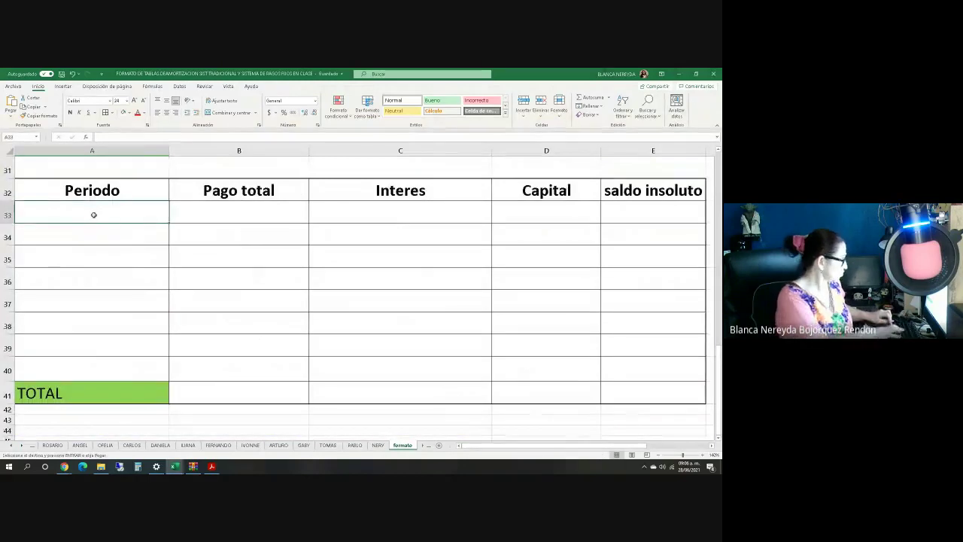
{"action": "key", "text": "ctrl+v"}
{"action": "key", "text": "ctrl+b"}
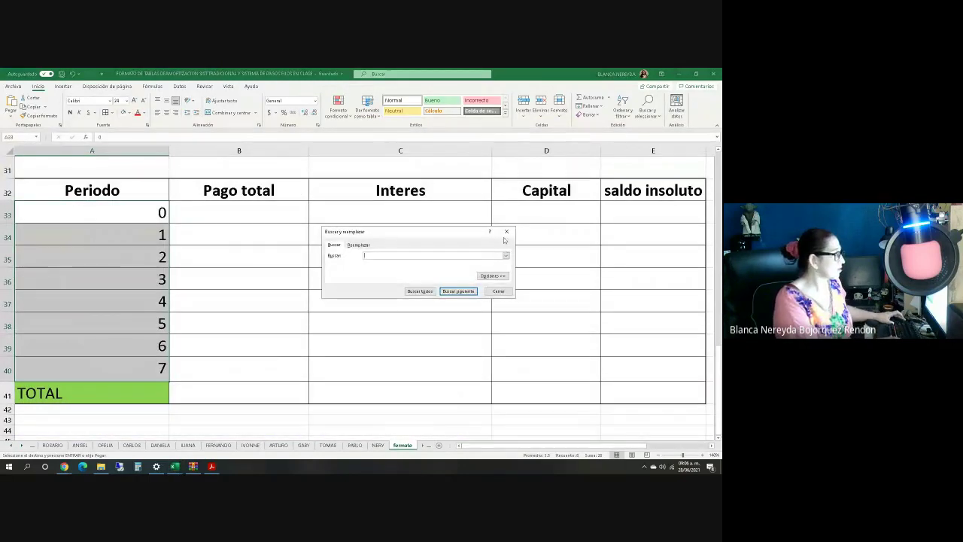
Dismiss the search dialog and link the period 1 Pago total cell B34 to the amortization payment with =C29.
{"action": "left_click", "coordinate": [507, 231]}
{"action": "left_click", "coordinate": [220, 308]}
{"action": "left_click", "coordinate": [207, 213]}
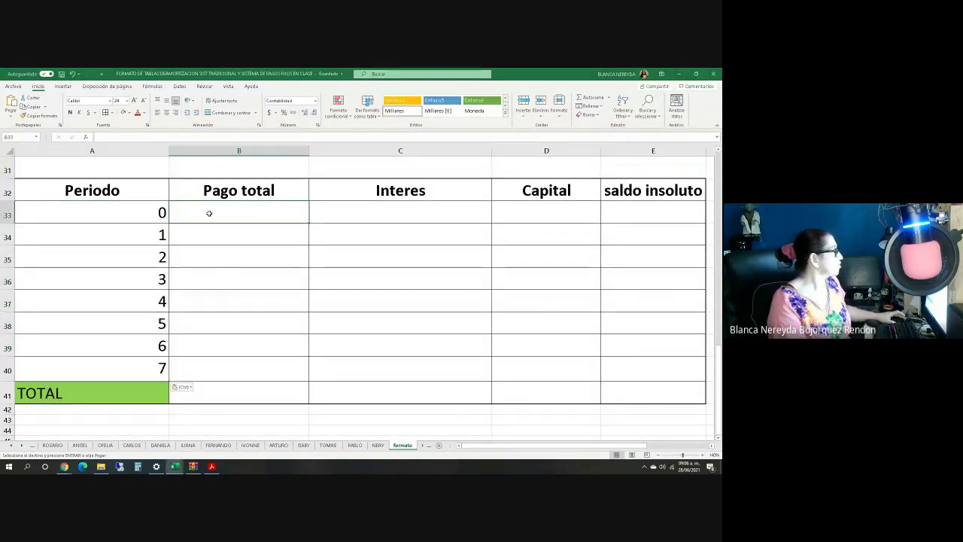
{"action": "left_click", "coordinate": [200, 234]}
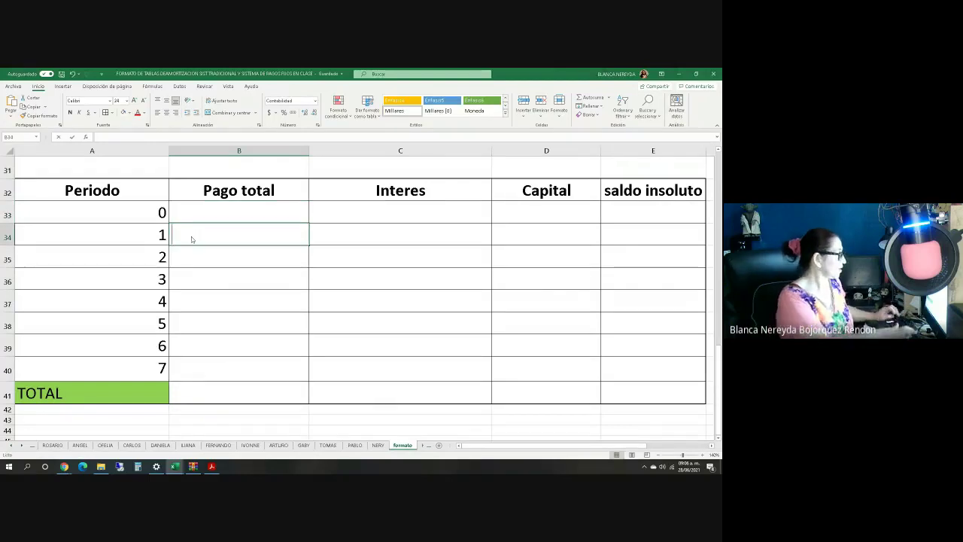
{"action": "type", "text": "="}
{"action": "scroll", "coordinate": [191, 236], "scroll_direction": "up", "scroll_amount": 3}
{"action": "left_click", "coordinate": [361, 323]}
{"action": "key", "text": "Return"}
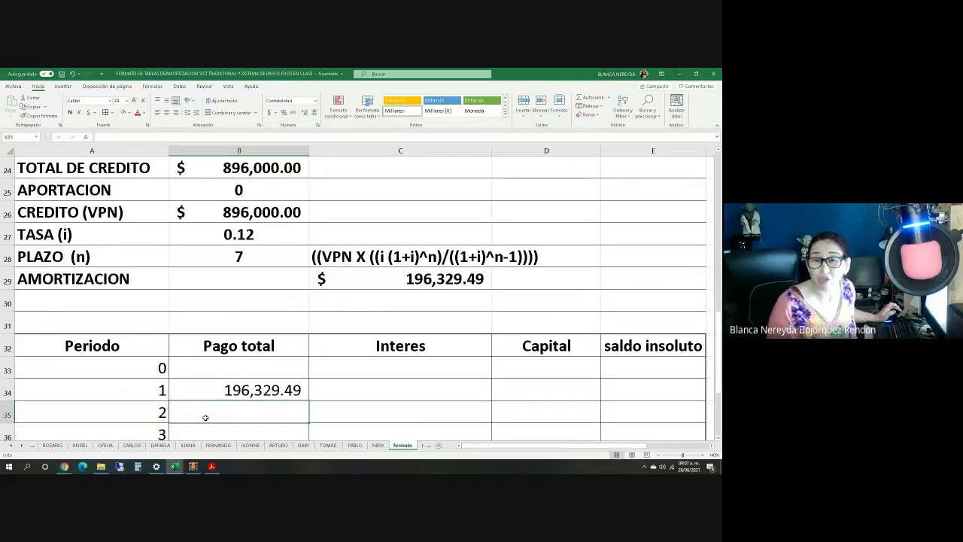
Enter =B34 in B35 for period 2 and fill the formula through B40 for period 7.
{"action": "type", "text": "="}
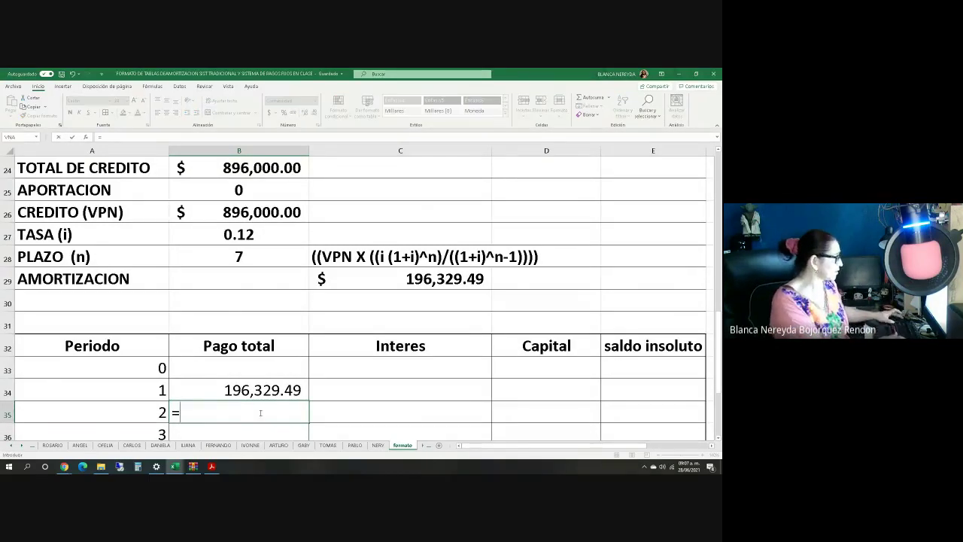
{"action": "left_click", "coordinate": [229, 381]}
{"action": "key", "text": "Return"}
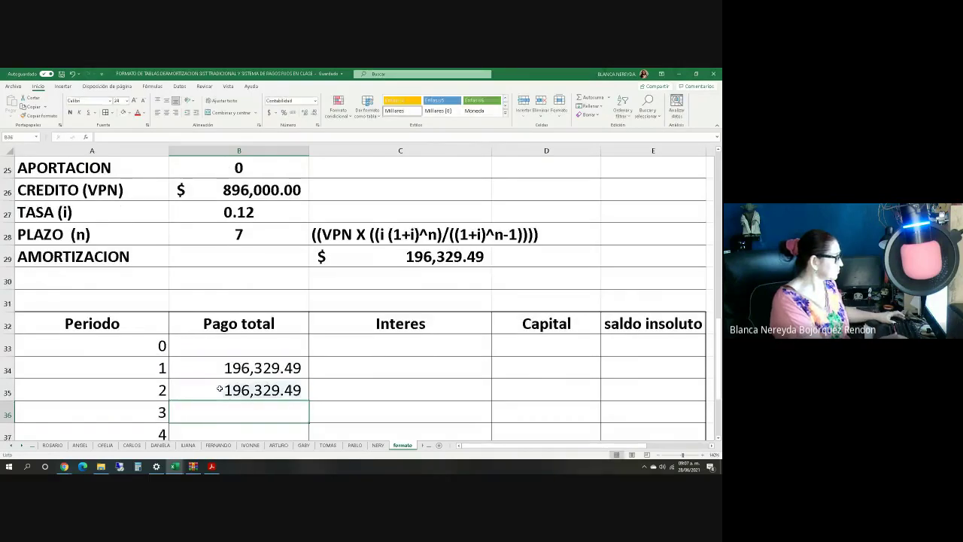
{"action": "left_click", "coordinate": [219, 388]}
{"action": "scroll", "coordinate": [219, 388], "scroll_direction": "down", "scroll_amount": 1}
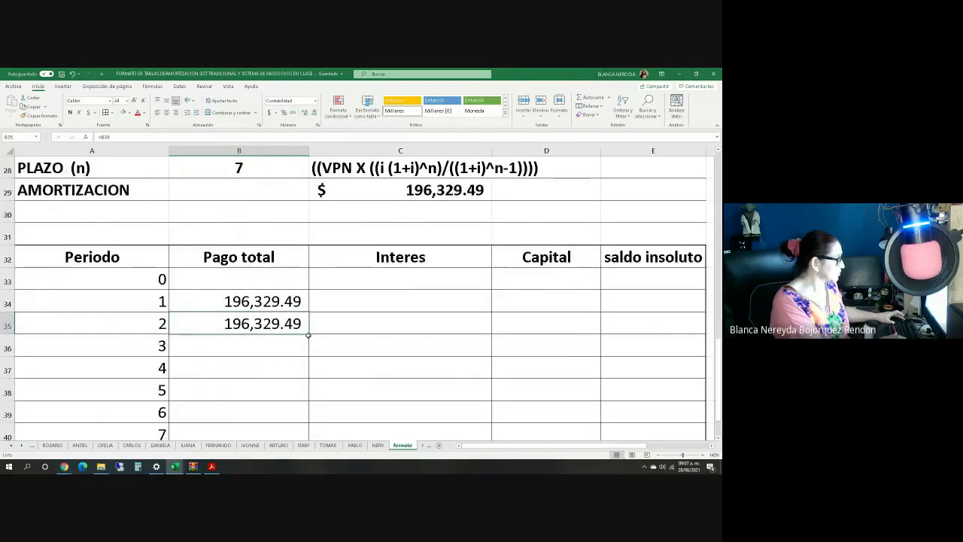
{"action": "left_click_drag", "start_coordinate": [308, 334], "coordinate": [297, 435]}
{"action": "scroll", "coordinate": [289, 413], "scroll_direction": "down", "scroll_amount": 1}
Sum the Pago total payments B34:B40 in the TOTAL cell B41 and underline the last payment in B40.
{"action": "left_click_drag", "start_coordinate": [210, 235], "coordinate": [215, 386]}
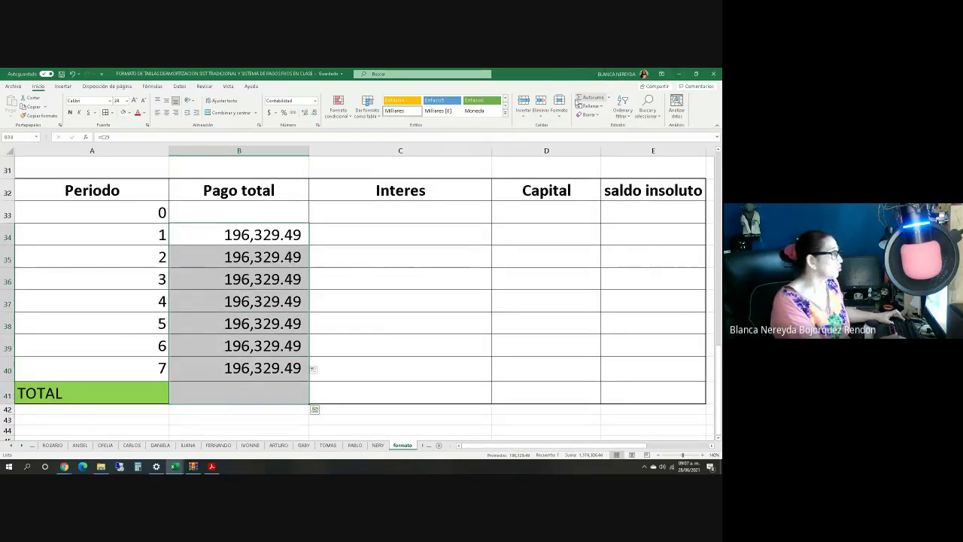
{"action": "left_click", "coordinate": [592, 97]}
{"action": "left_click", "coordinate": [261, 363]}
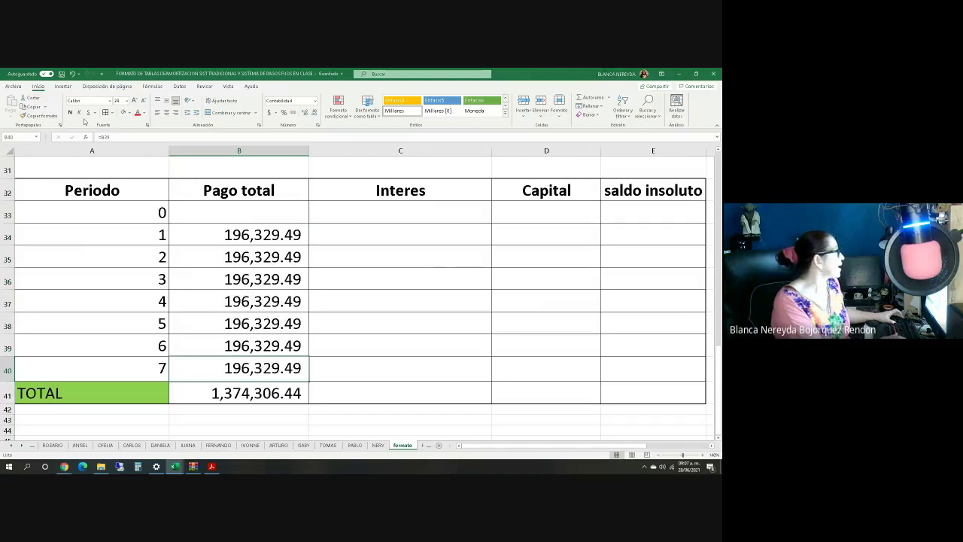
{"action": "left_click", "coordinate": [87, 112]}
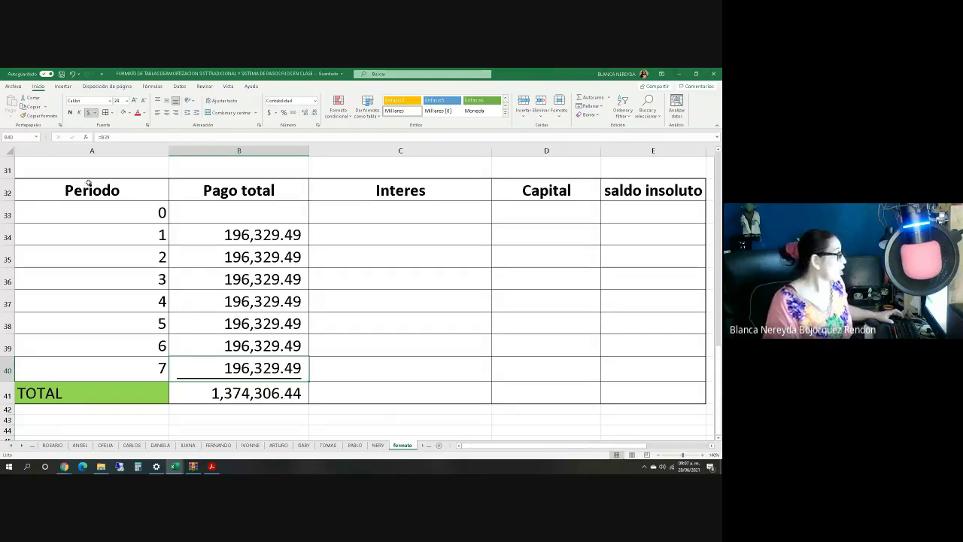
Compare the Pago total sum of the traditional table in B20 with the fixed-payment total in B41.
{"action": "scroll", "coordinate": [216, 387], "scroll_direction": "up", "scroll_amount": 5}
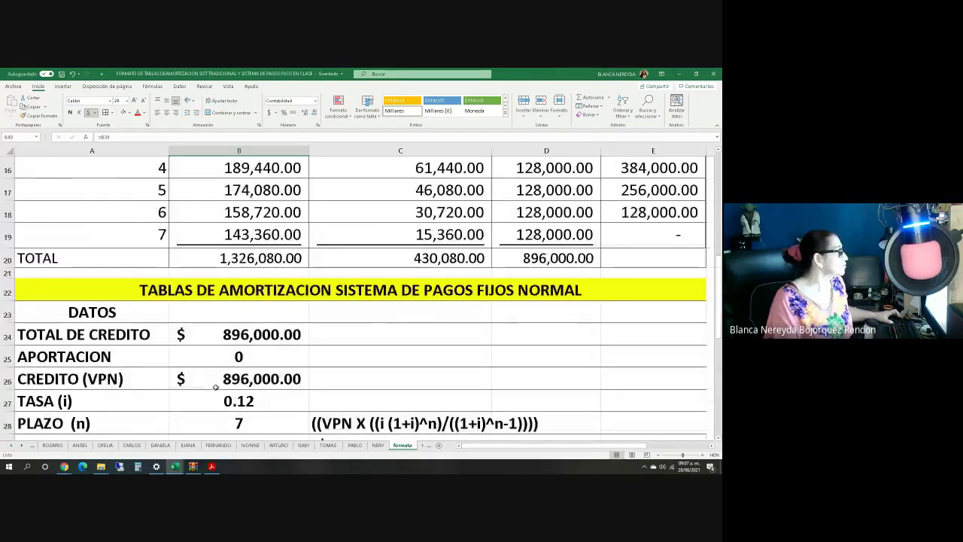
{"action": "left_click", "coordinate": [215, 256]}
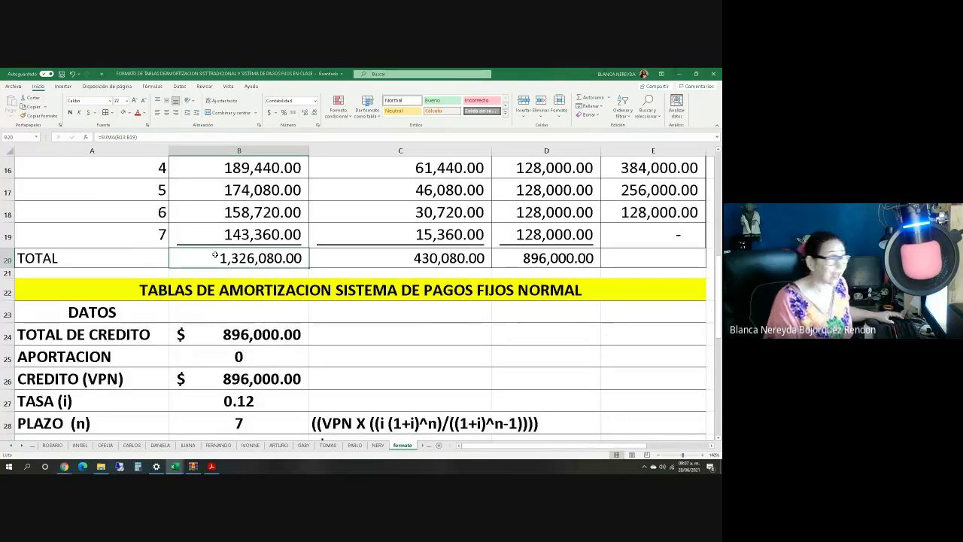
{"action": "scroll", "coordinate": [215, 256], "scroll_direction": "down", "scroll_amount": 7}
{"action": "left_click", "coordinate": [203, 260]}
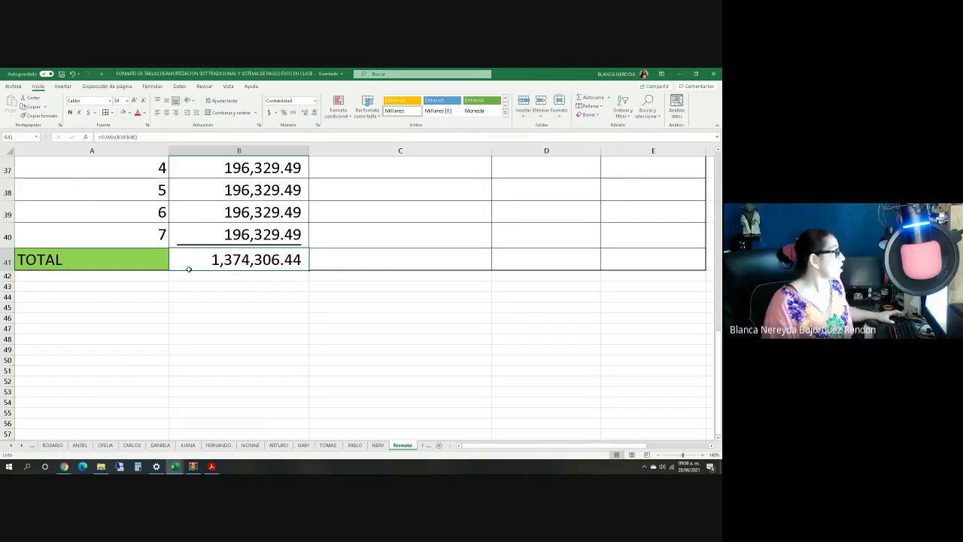
Link the period 0 saldo insoluto cell E33 to the CREDITO (VPN) amount with =B26.
{"action": "scroll", "coordinate": [262, 292], "scroll_direction": "up", "scroll_amount": 1}
{"action": "scroll", "coordinate": [261, 291], "scroll_direction": "up", "scroll_amount": 2}
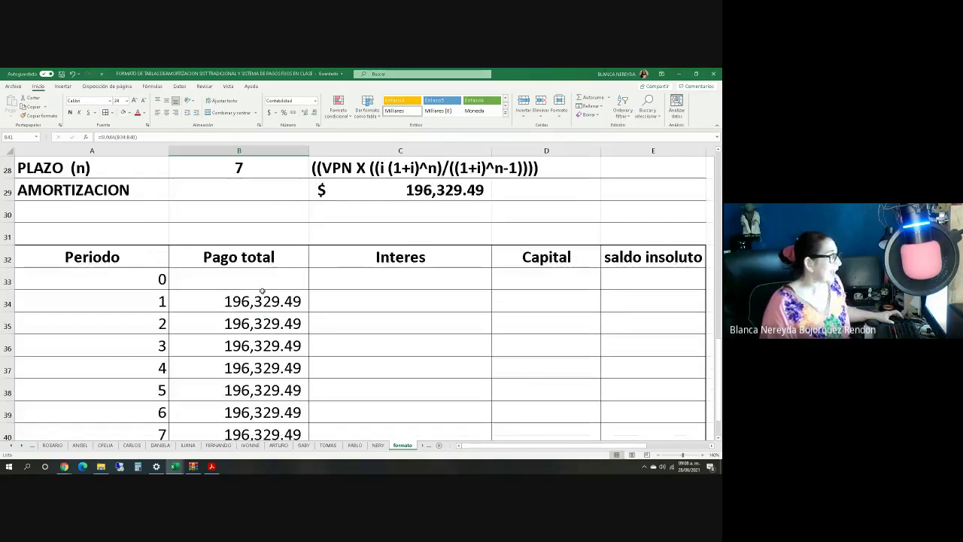
{"action": "left_click", "coordinate": [386, 292]}
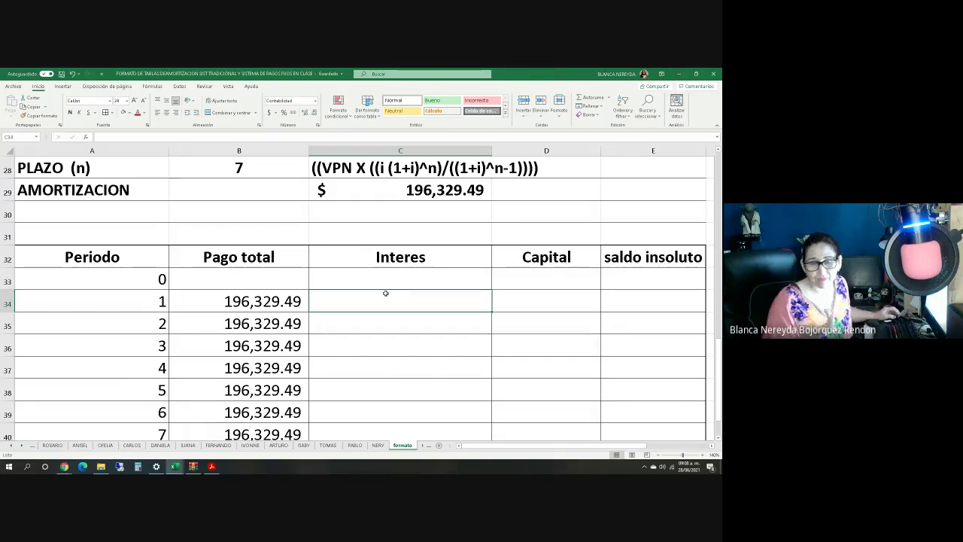
{"action": "left_click", "coordinate": [651, 280]}
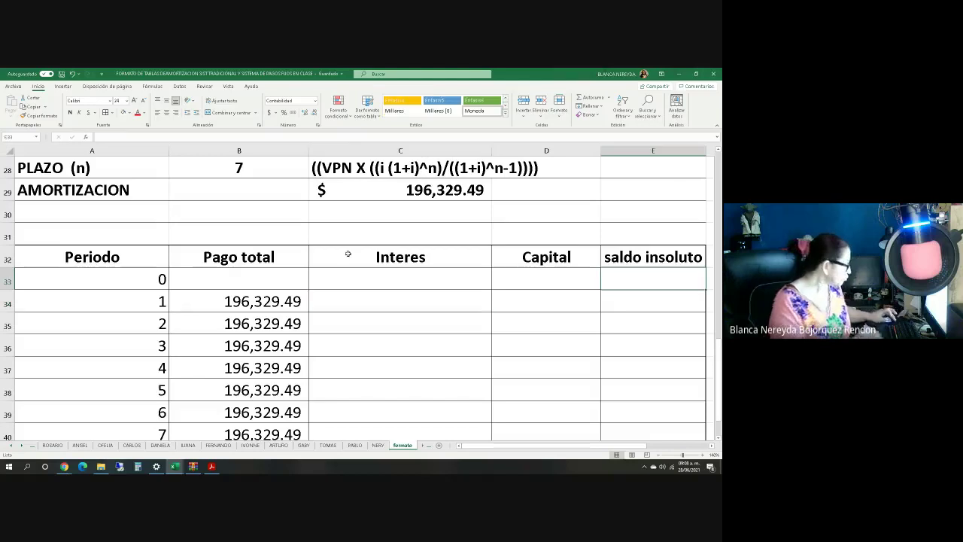
{"action": "type", "text": "="}
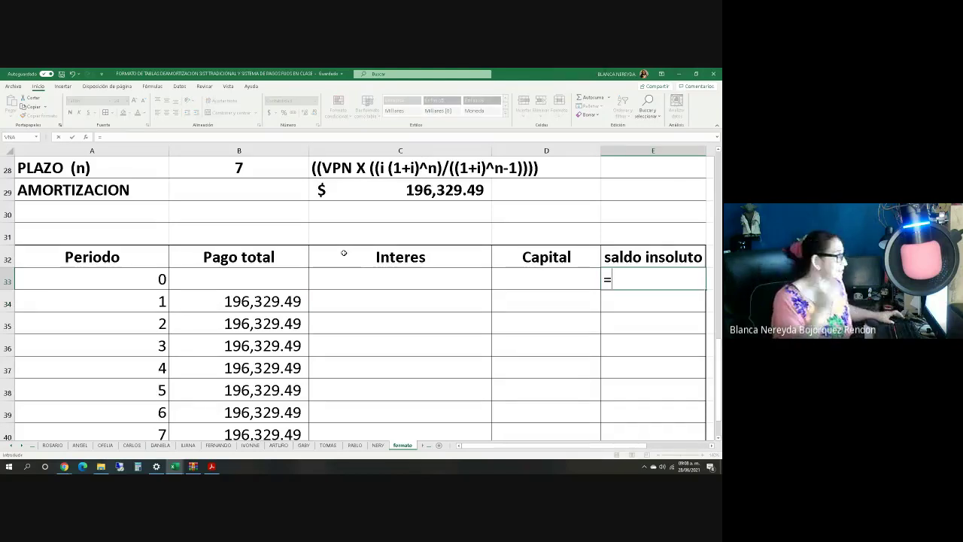
{"action": "scroll", "coordinate": [222, 230], "scroll_direction": "up", "scroll_amount": 4}
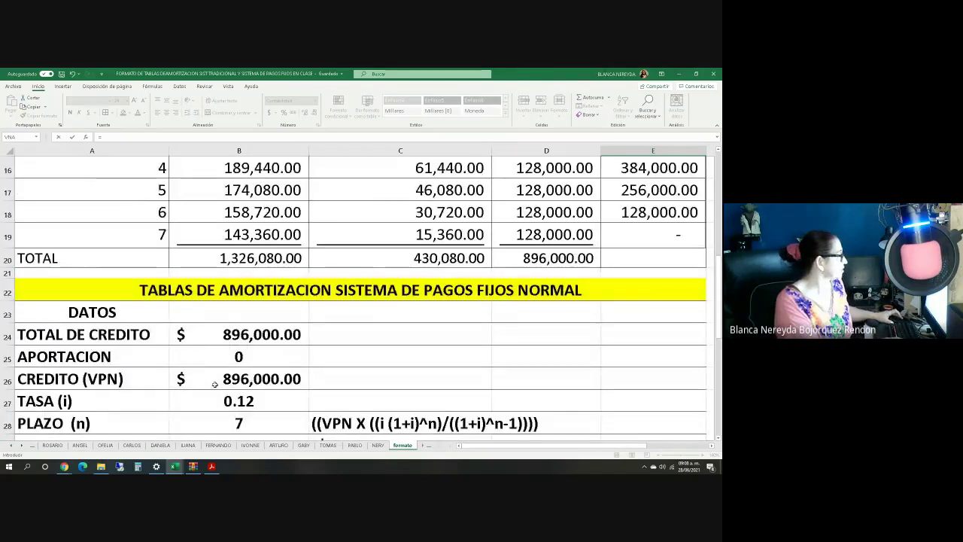
{"action": "left_click", "coordinate": [216, 379]}
{"action": "key", "text": "Return"}
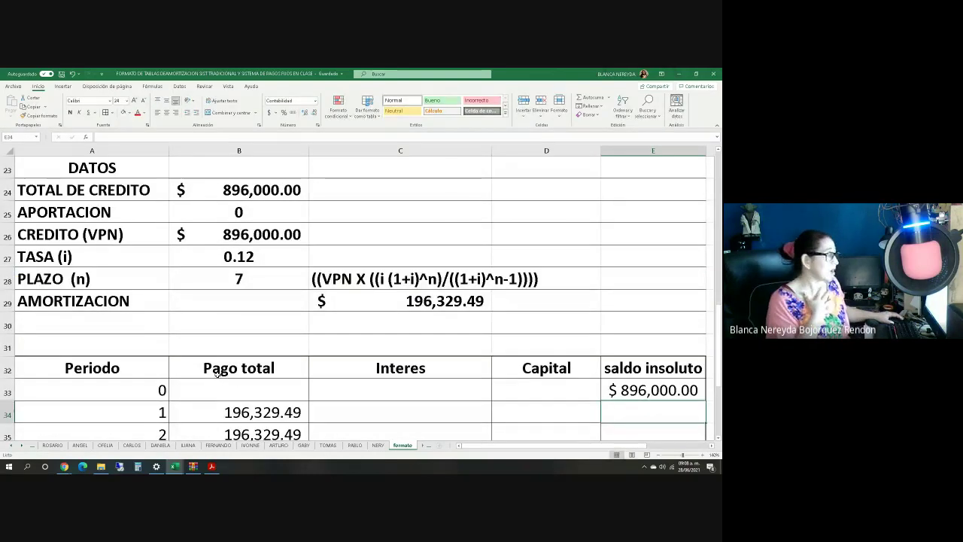
Calculate the period 1 interest in C34 with =E33*$B$27, keeping the rate reference absolute.
{"action": "scroll", "coordinate": [443, 406], "scroll_direction": "down", "scroll_amount": 1}
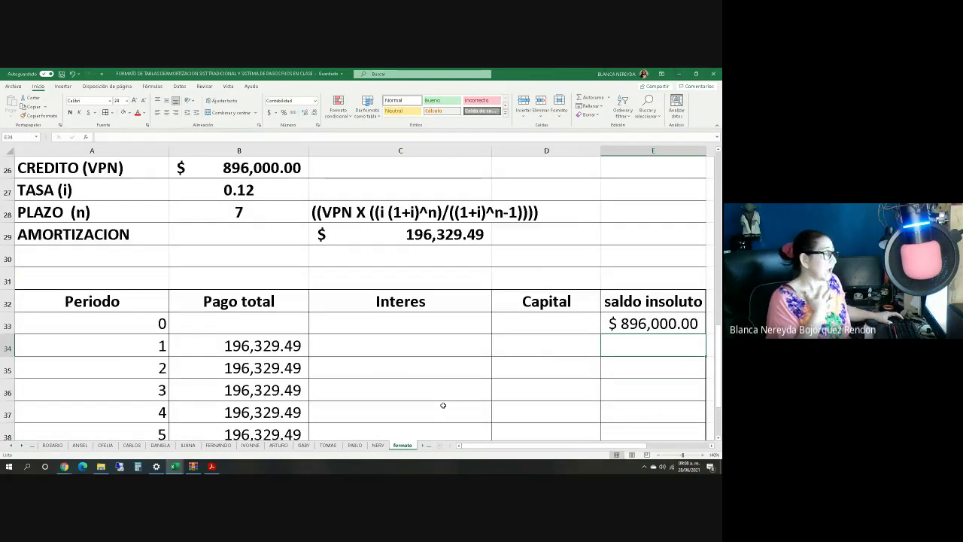
{"action": "left_click", "coordinate": [534, 351]}
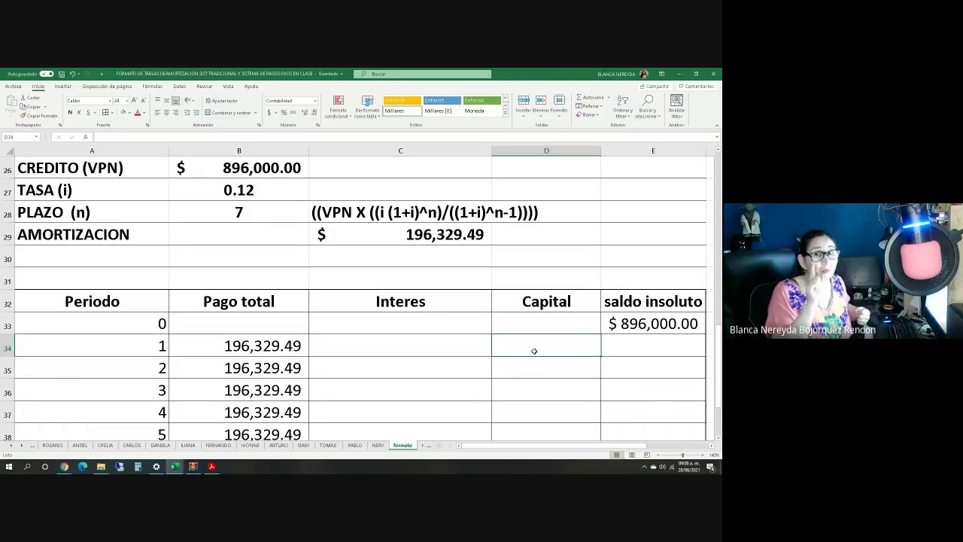
{"action": "left_click", "coordinate": [336, 346]}
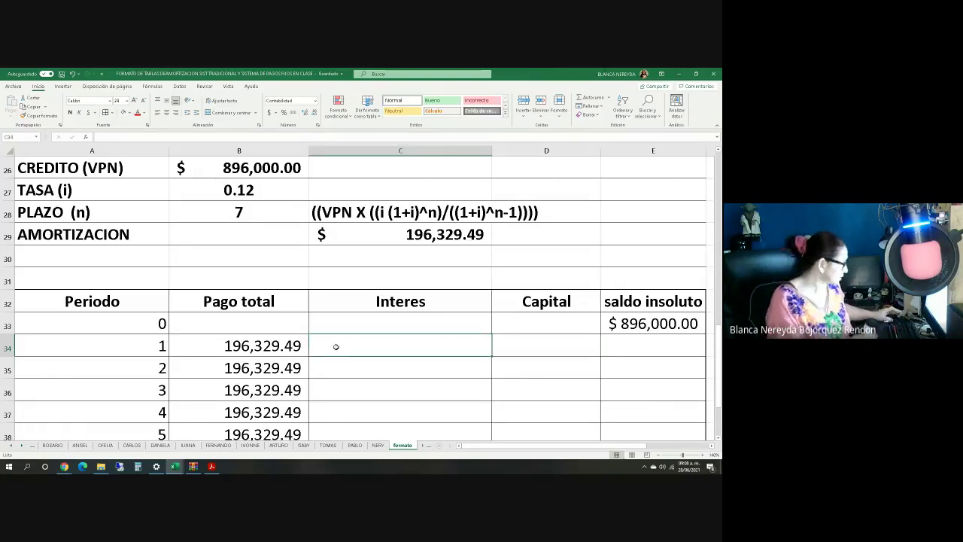
{"action": "type", "text": "="}
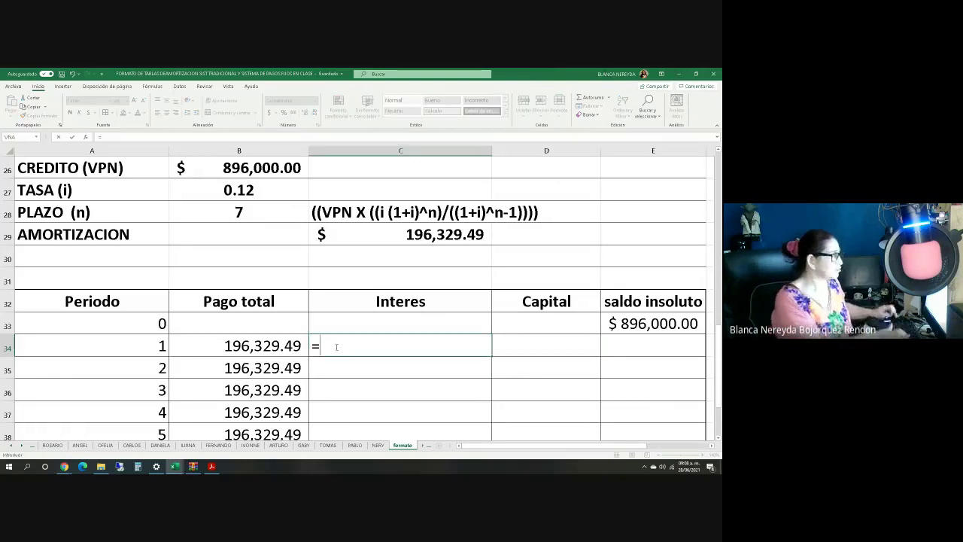
{"action": "left_click", "coordinate": [659, 324]}
{"action": "type", "text": "*"}
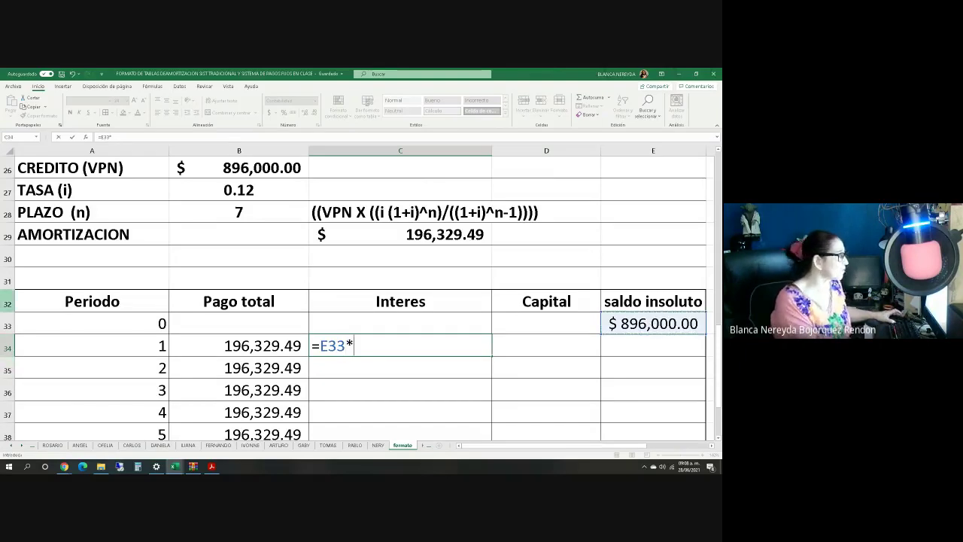
{"action": "left_click", "coordinate": [227, 191]}
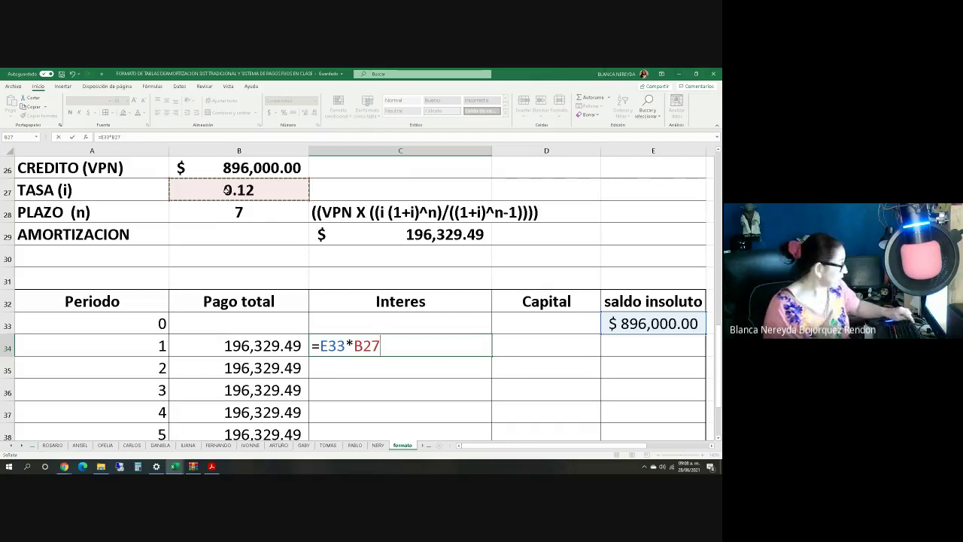
{"action": "key", "text": "F4"}
{"action": "key", "text": "Return"}
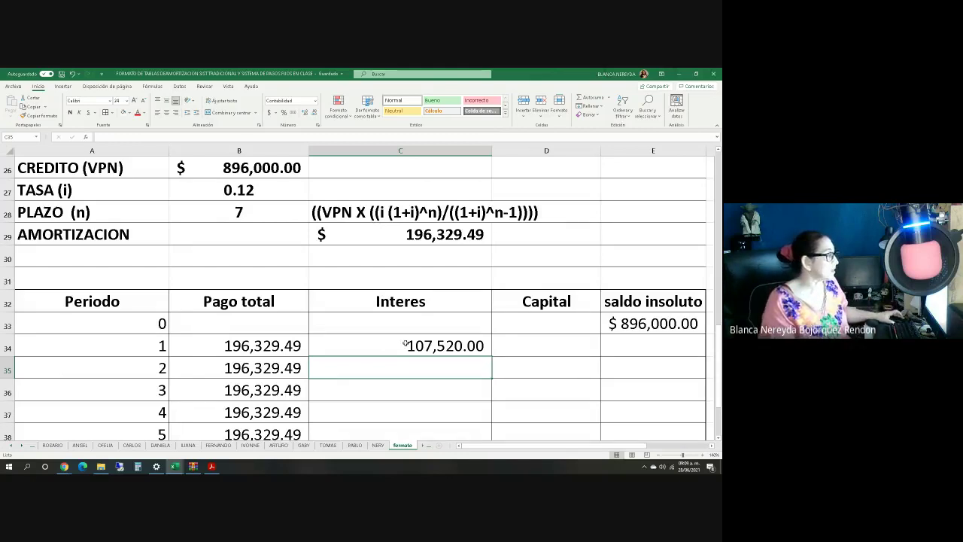
Calculate the period 1 Capital in D34 as the total payment minus the interest with =B34-C34.
{"action": "left_click", "coordinate": [514, 345]}
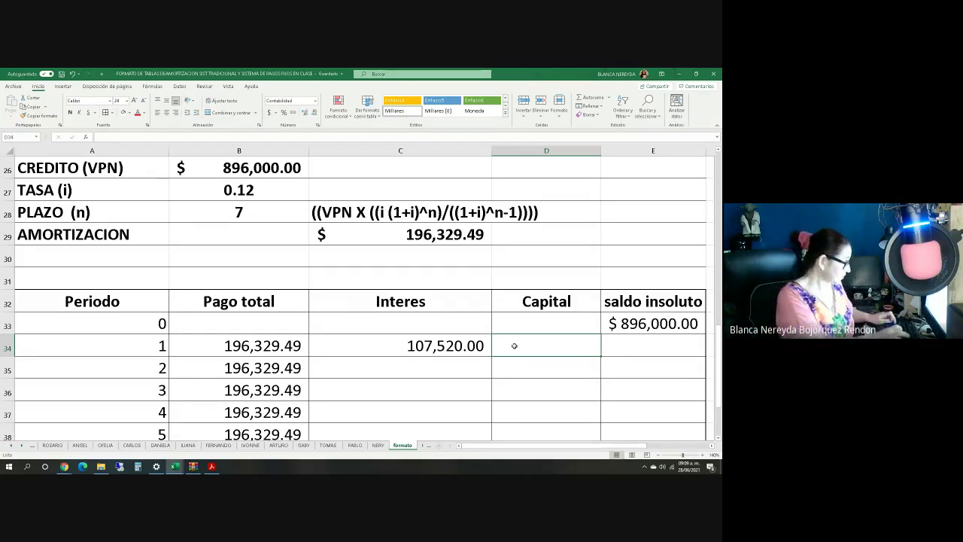
{"action": "type", "text": "="}
{"action": "left_click", "coordinate": [254, 348]}
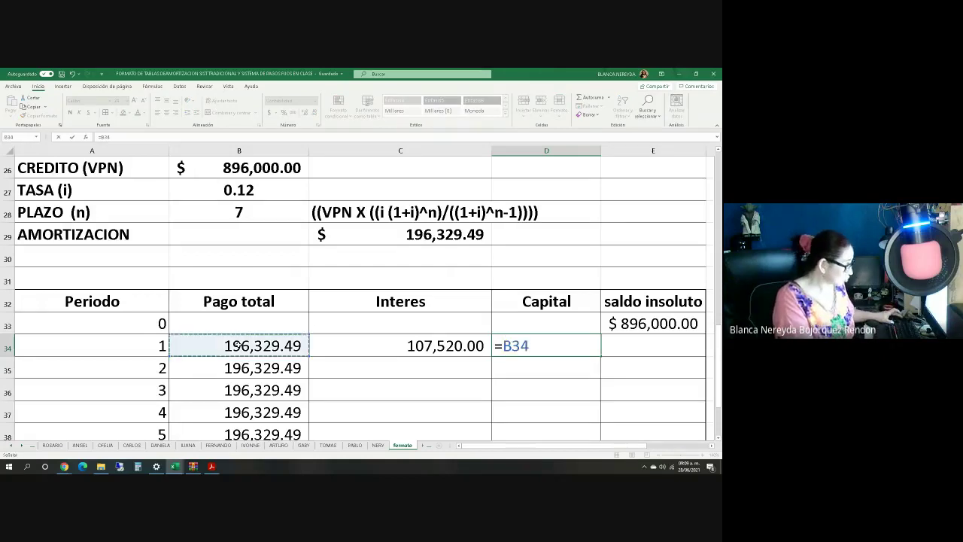
{"action": "type", "text": "-"}
{"action": "left_click", "coordinate": [391, 345]}
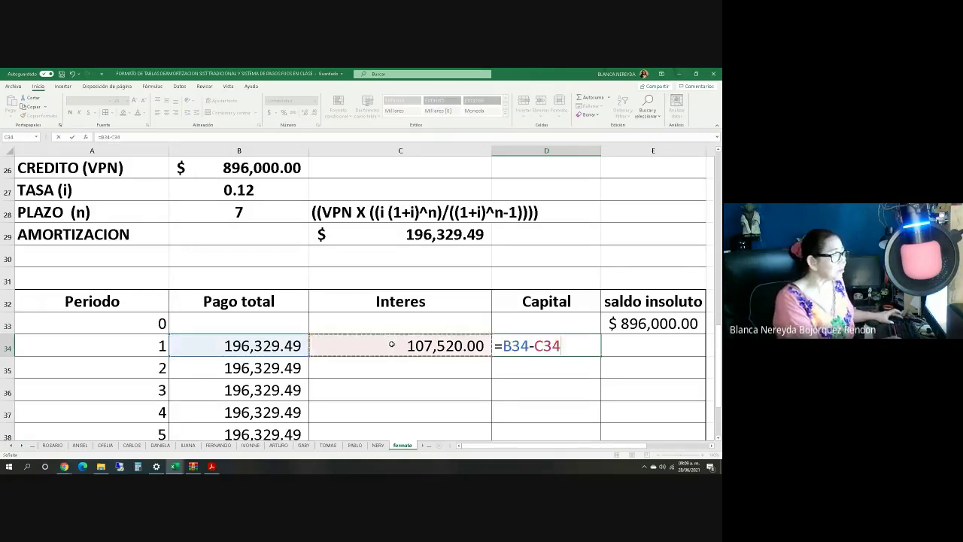
{"action": "key", "text": "Return"}
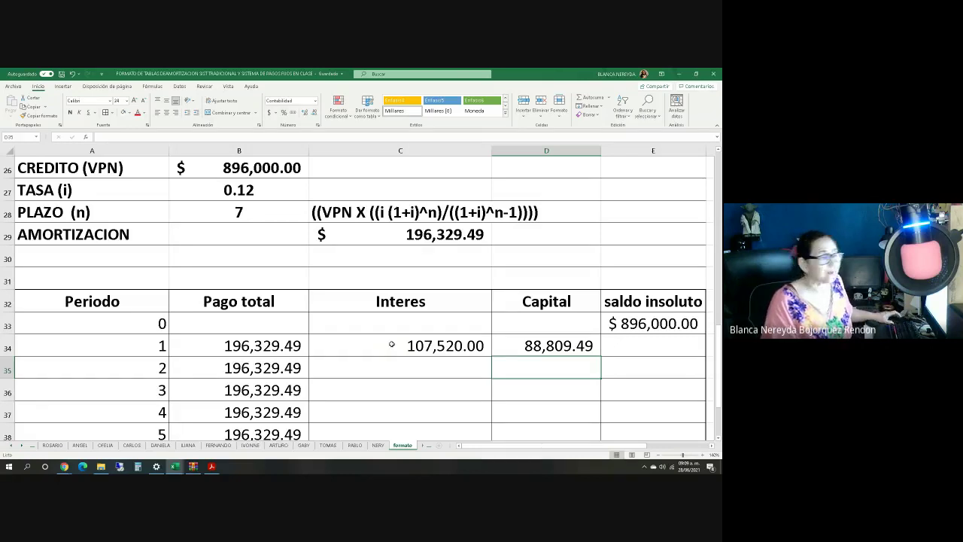
Calculate the period 1 saldo insoluto in E34 with =E33-D34 and select that cell.
{"action": "left_click", "coordinate": [666, 342]}
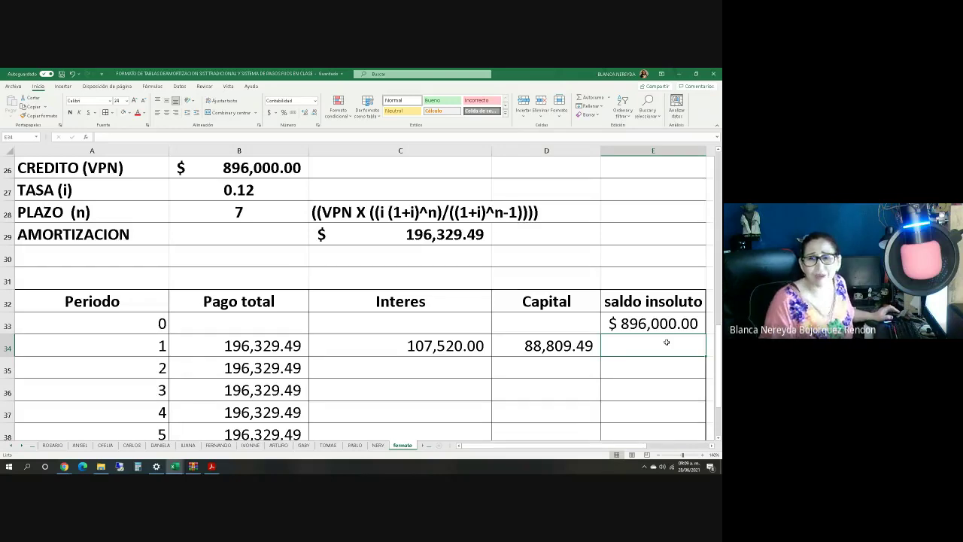
{"action": "type", "text": "="}
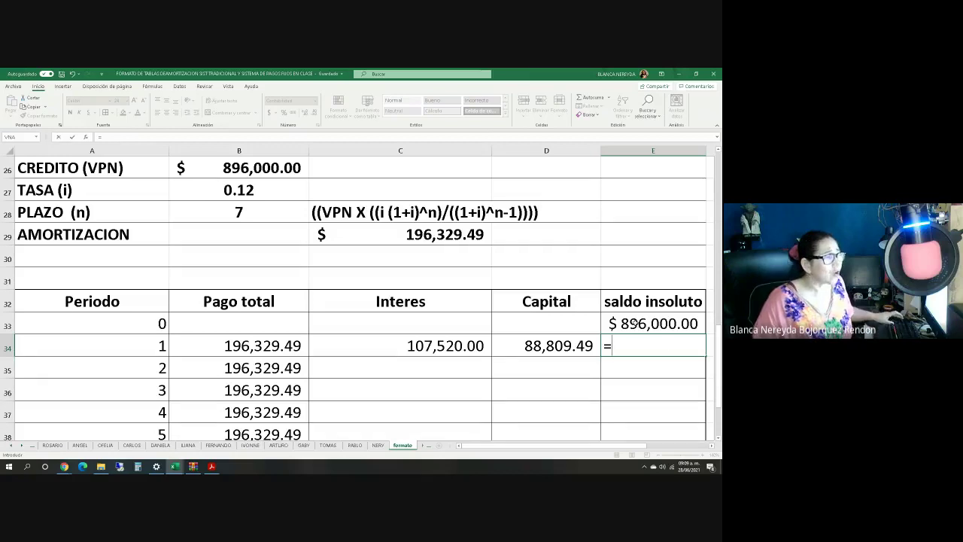
{"action": "left_click", "coordinate": [635, 323]}
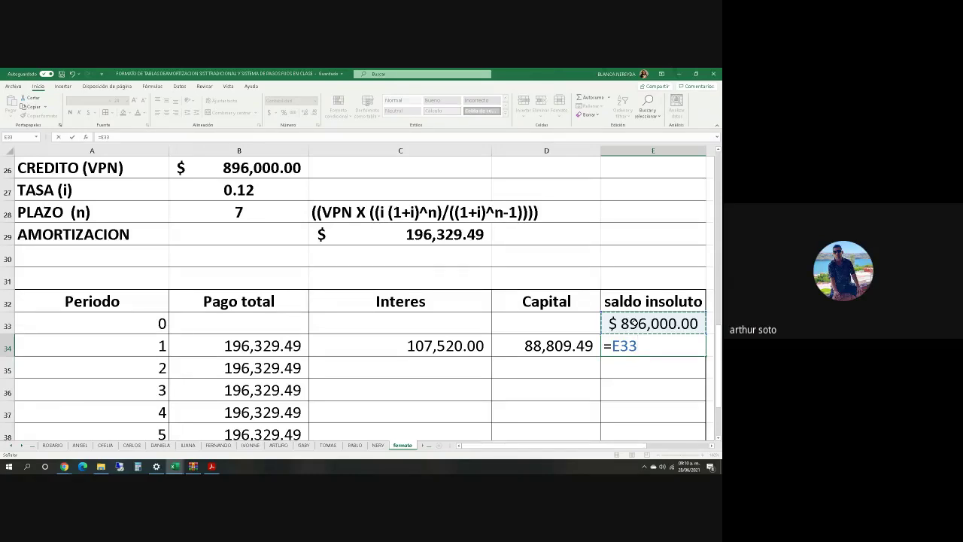
{"action": "type", "text": "-"}
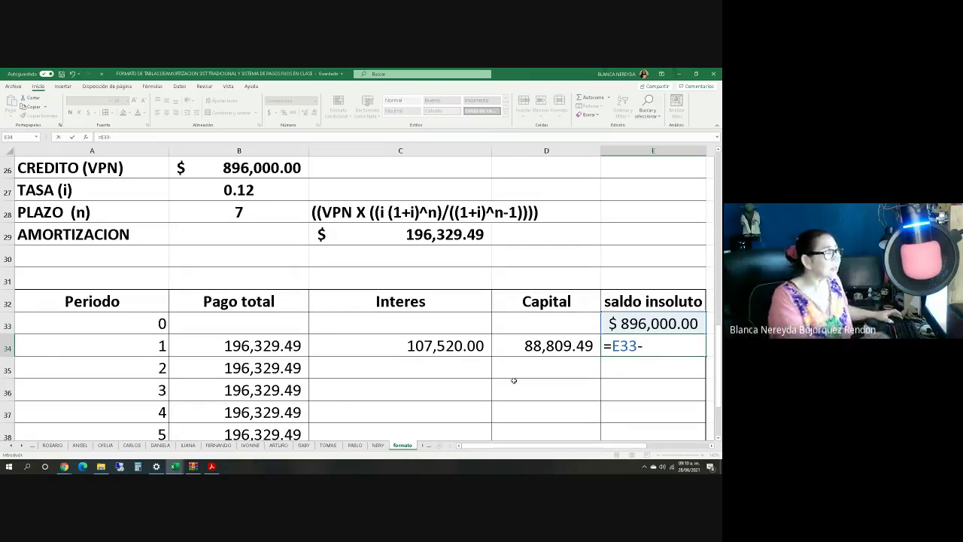
{"action": "left_click", "coordinate": [520, 346]}
{"action": "key", "text": "Return"}
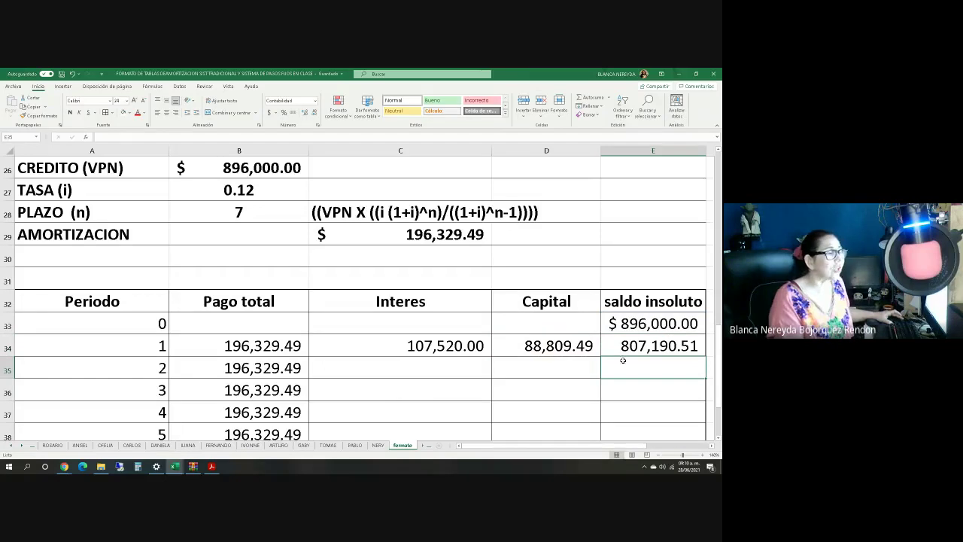
{"action": "left_click", "coordinate": [648, 344]}
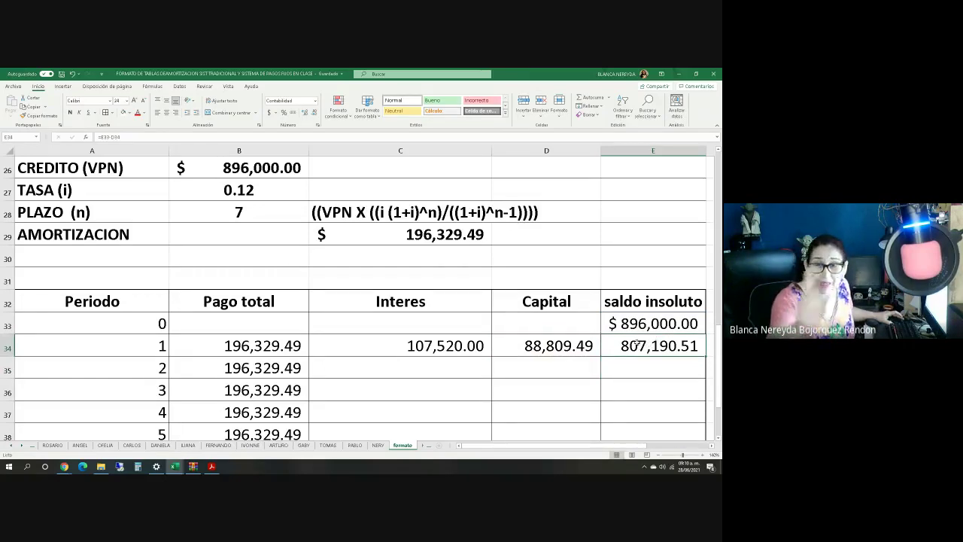
Narrow the Interes column and copy the period 1 Interes, Capital and saldo insoluto formulas from C34:E34 down through period 7.
{"action": "left_click", "coordinate": [350, 371]}
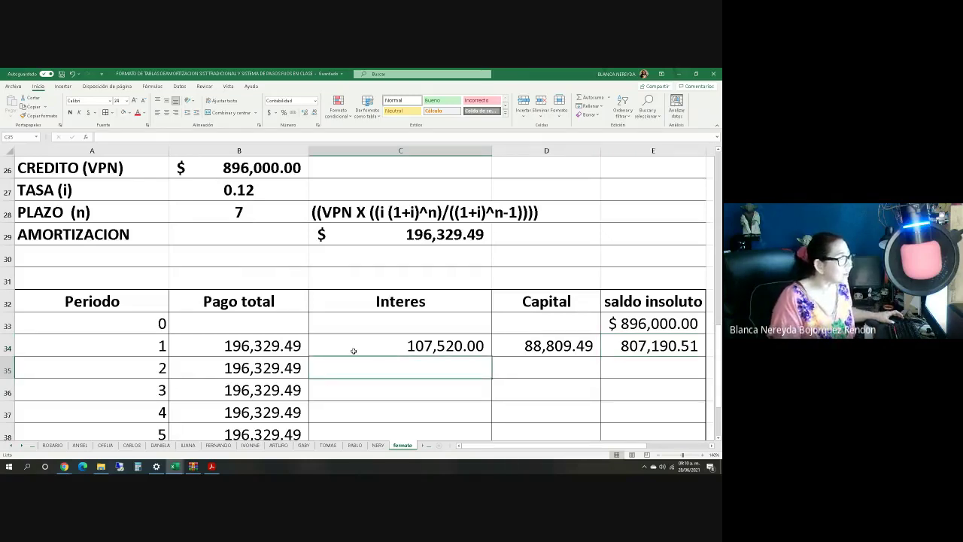
{"action": "mouse_move", "coordinate": [353, 350]}
{"action": "left_mouse_down"}
{"action": "mouse_move", "coordinate": [648, 344]}
{"action": "mouse_move", "coordinate": [662, 354]}
{"action": "left_mouse_up"}
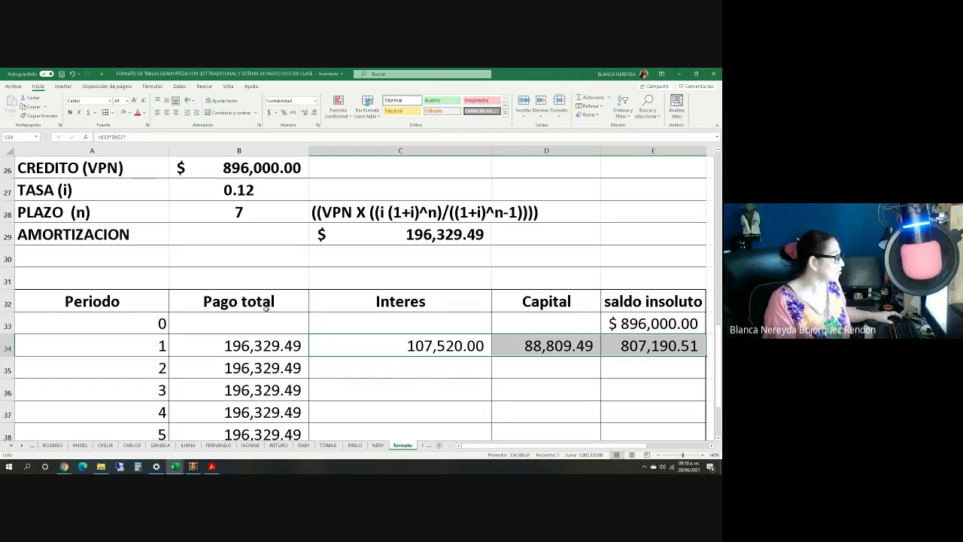
{"action": "left_click_drag", "start_coordinate": [491, 152], "coordinate": [456, 152]}
{"action": "scroll", "coordinate": [570, 269], "scroll_direction": "down", "scroll_amount": 1}
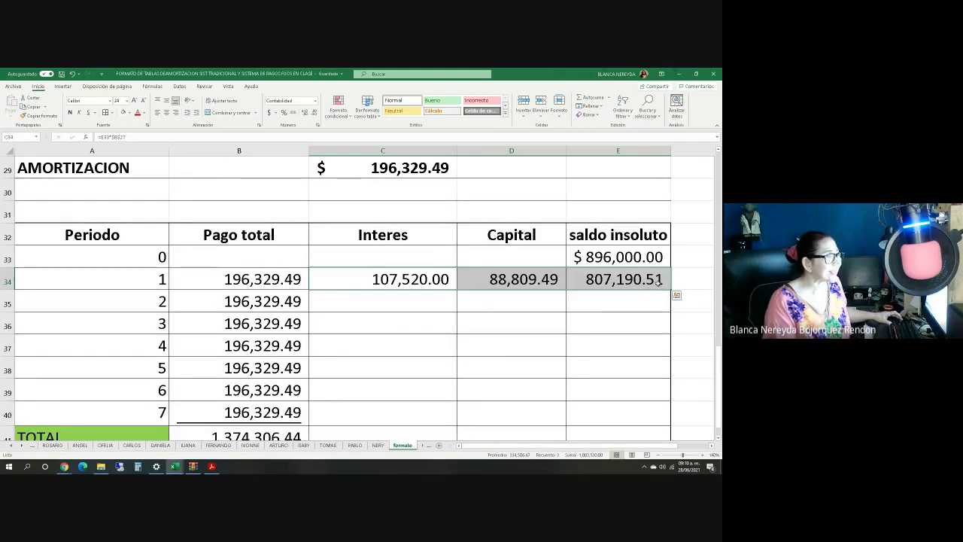
{"action": "left_click_drag", "start_coordinate": [671, 289], "coordinate": [671, 419]}
{"action": "scroll", "coordinate": [630, 415], "scroll_direction": "down", "scroll_amount": 1}
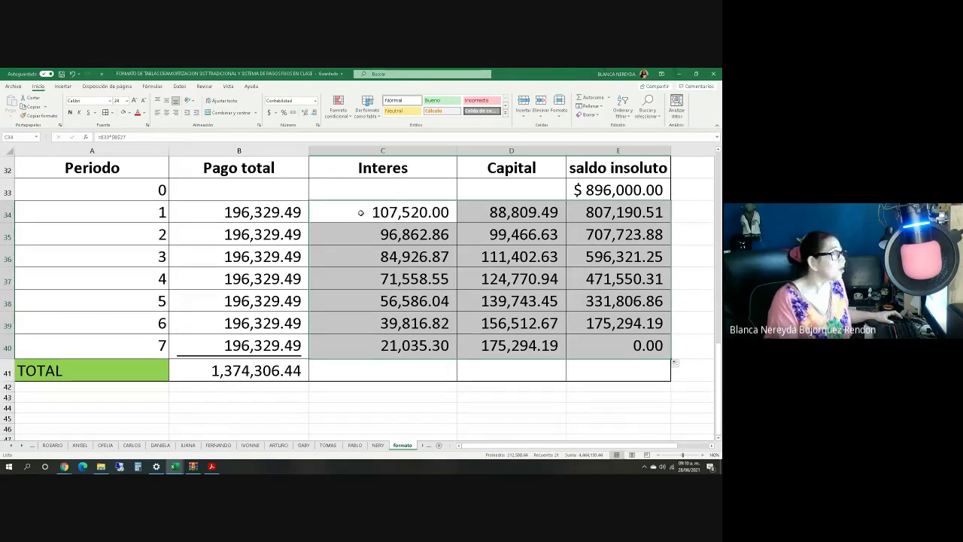
{"action": "left_click", "coordinate": [381, 213]}
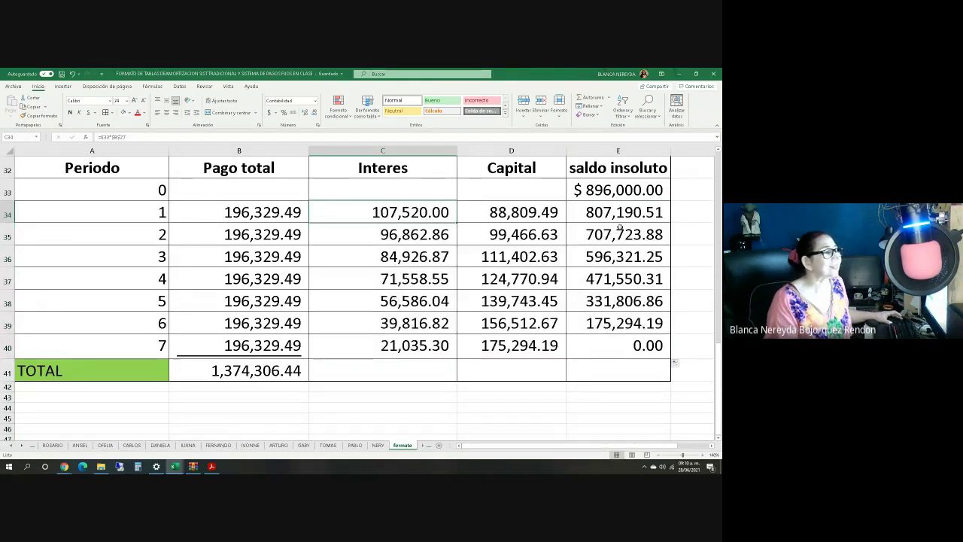
{"action": "left_click", "coordinate": [377, 238]}
{"action": "left_click", "coordinate": [503, 237]}
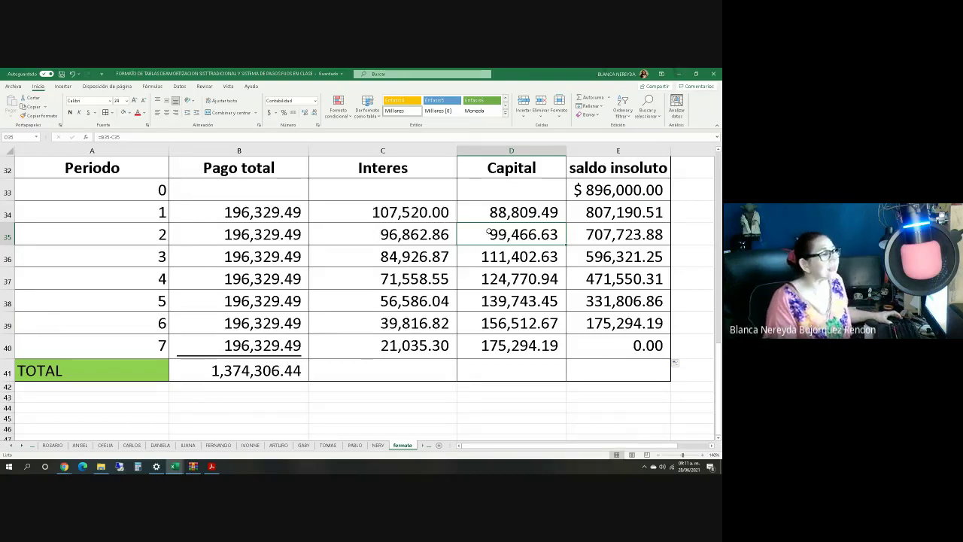
{"action": "left_click", "coordinate": [602, 348]}
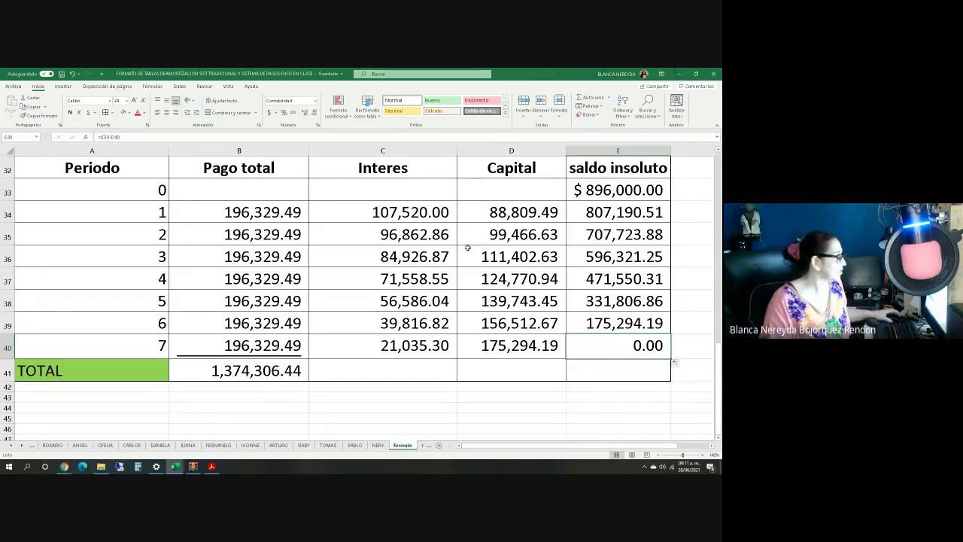
Underline the period 7 interest and capital in C40:D40 and extend the B41 TOTAL sum across Interes and Capital to D41.
{"action": "left_click", "coordinate": [399, 348]}
{"action": "left_click_drag", "start_coordinate": [399, 348], "coordinate": [512, 346]}
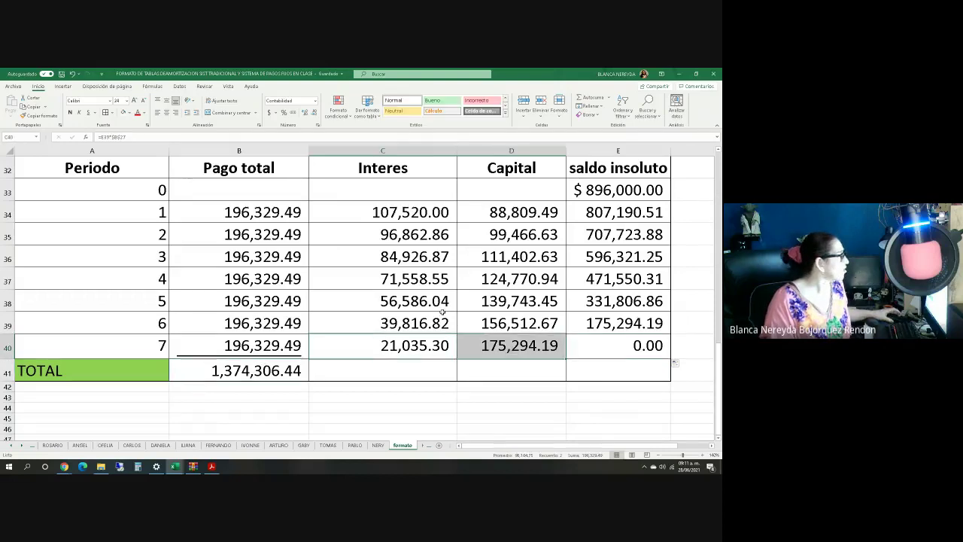
{"action": "left_click", "coordinate": [88, 112]}
{"action": "left_click_drag", "start_coordinate": [244, 373], "coordinate": [520, 370]}
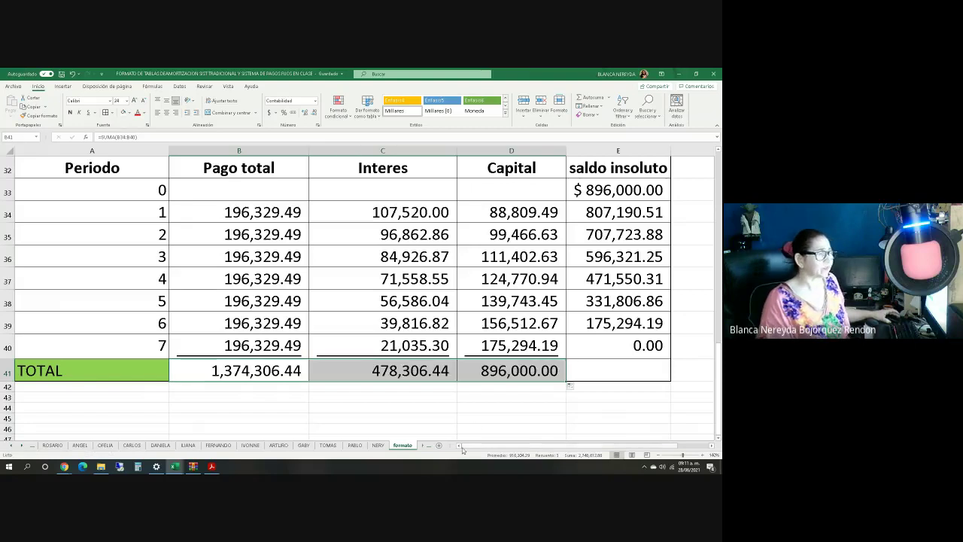
Add the capital and interest totals in C43 with =D41+C41 as a check against the total paid.
{"action": "left_click", "coordinate": [424, 399]}
{"action": "type", "text": "="}
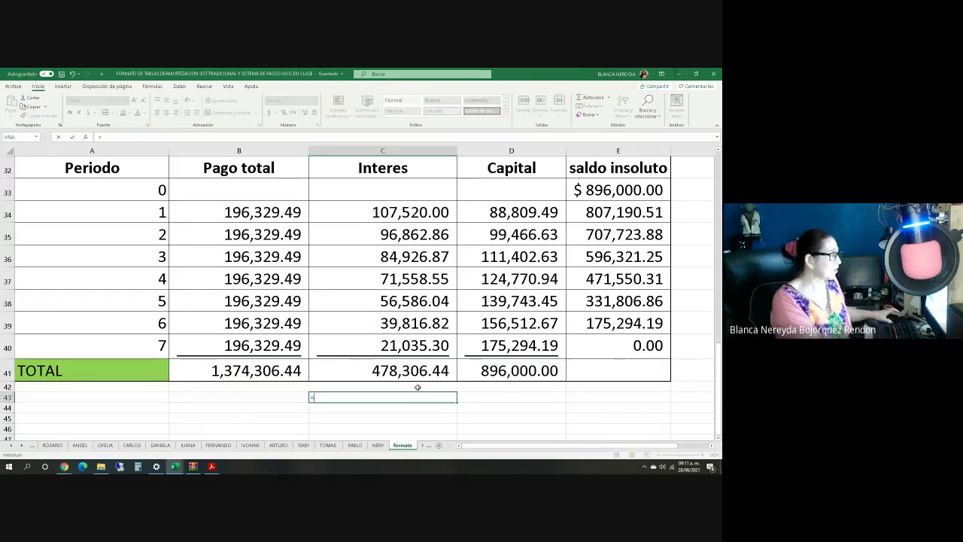
{"action": "left_click", "coordinate": [485, 369]}
{"action": "type", "text": "+"}
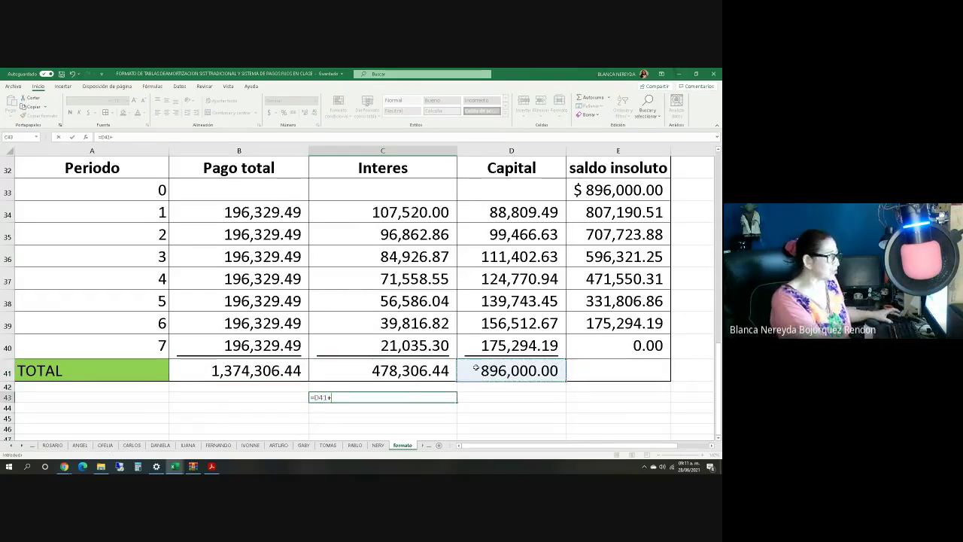
{"action": "left_click", "coordinate": [407, 371]}
{"action": "key", "text": "ctrl+Return"}
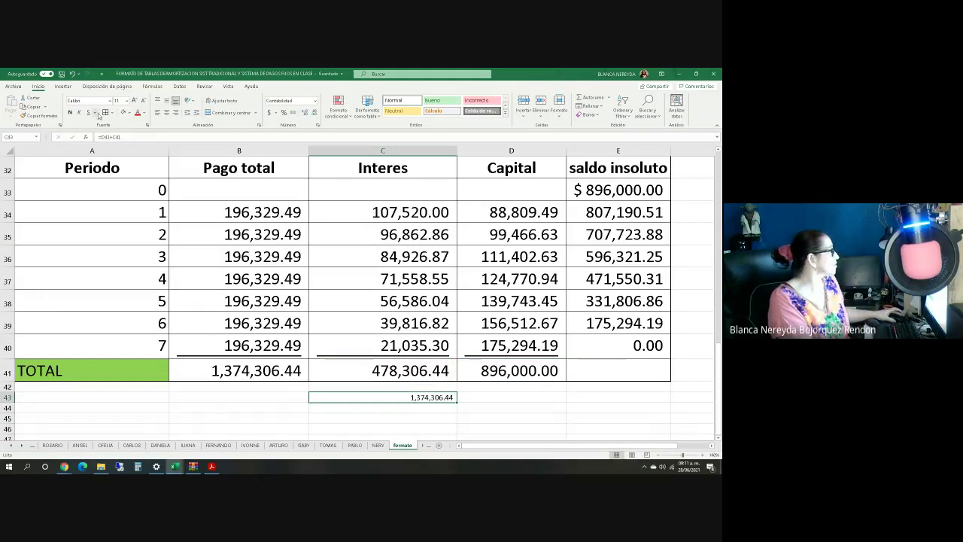
Make the check sum in C43 bold with a larger font, and bold the Pago total sum in B41.
{"action": "left_click", "coordinate": [69, 112]}
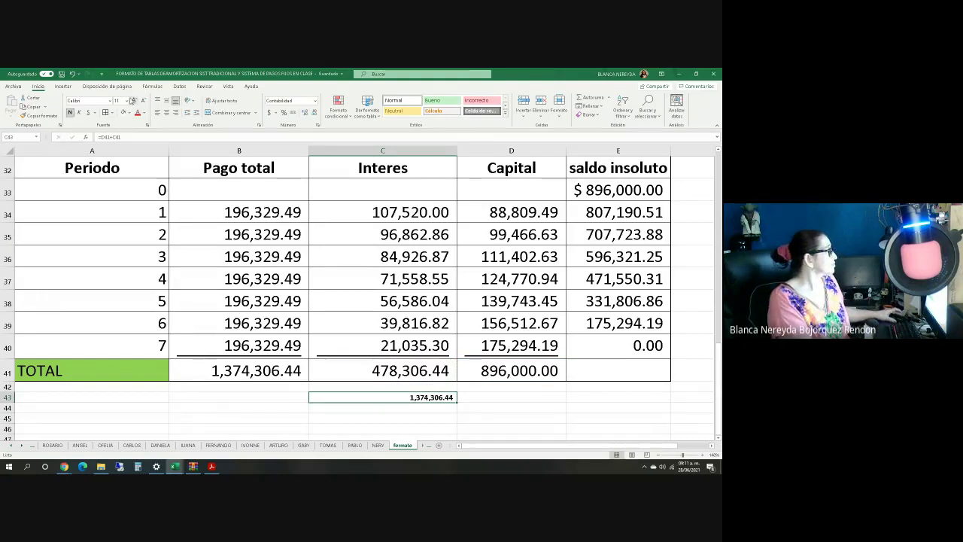
{"action": "left_click", "coordinate": [125, 100]}
{"action": "left_click", "coordinate": [119, 177]}
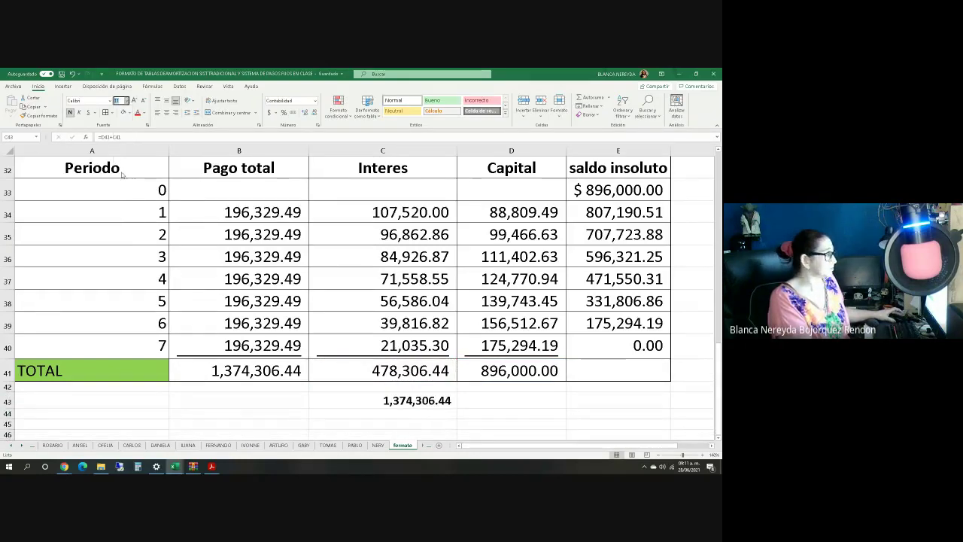
{"action": "left_click", "coordinate": [199, 372]}
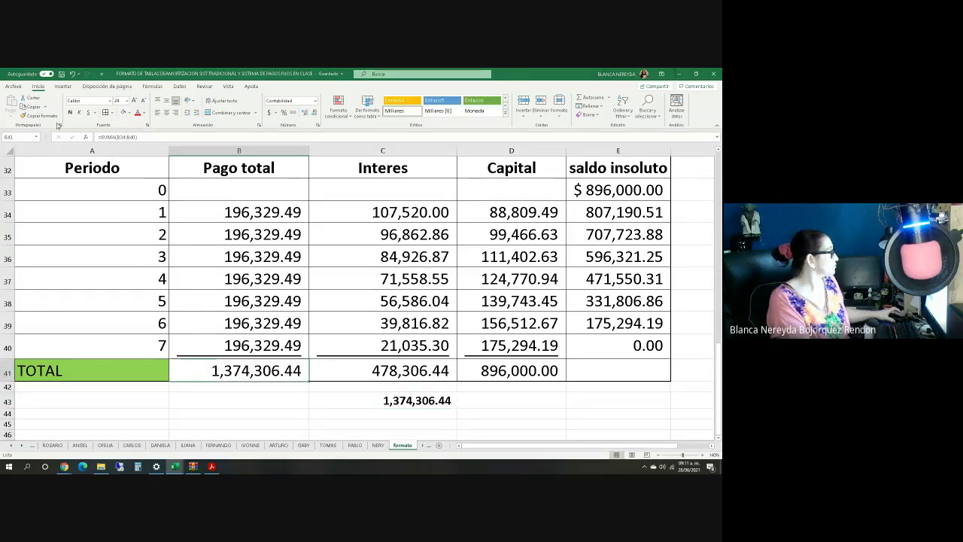
{"action": "left_click", "coordinate": [70, 112]}
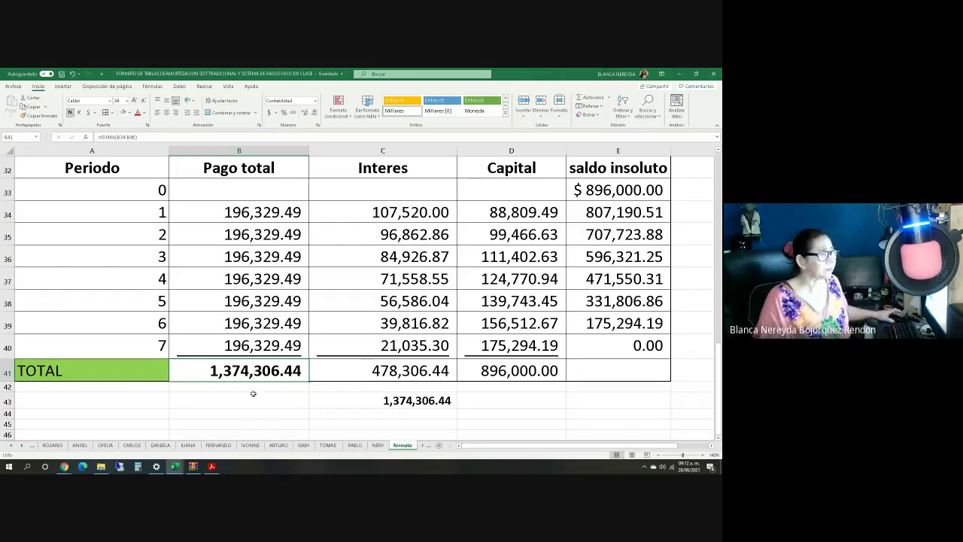
Show extra decimals for the period 7 saldo insoluto in E40, and return the cell to the two-decimal comma format.
{"action": "left_click", "coordinate": [611, 350]}
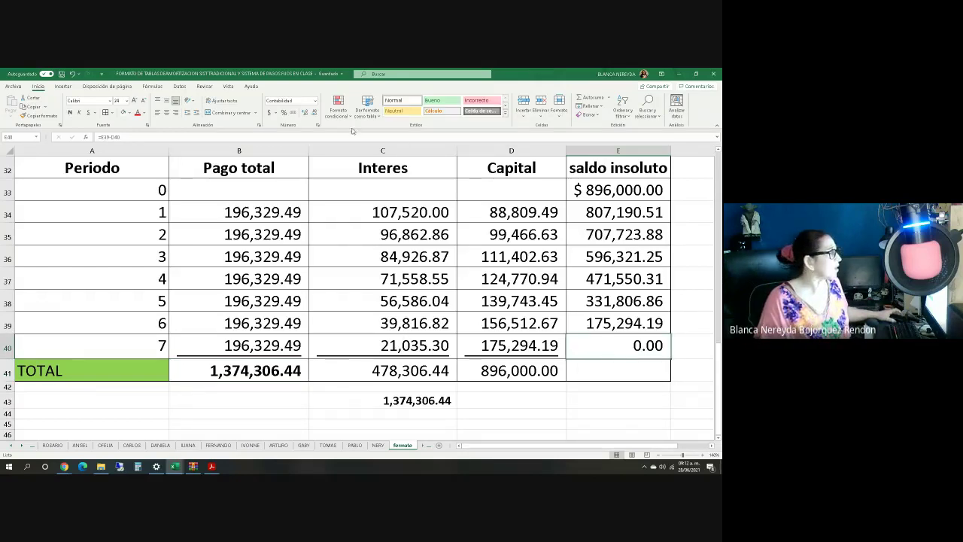
{"action": "left_click", "coordinate": [305, 112]}
{"action": "left_click", "coordinate": [304, 112]}
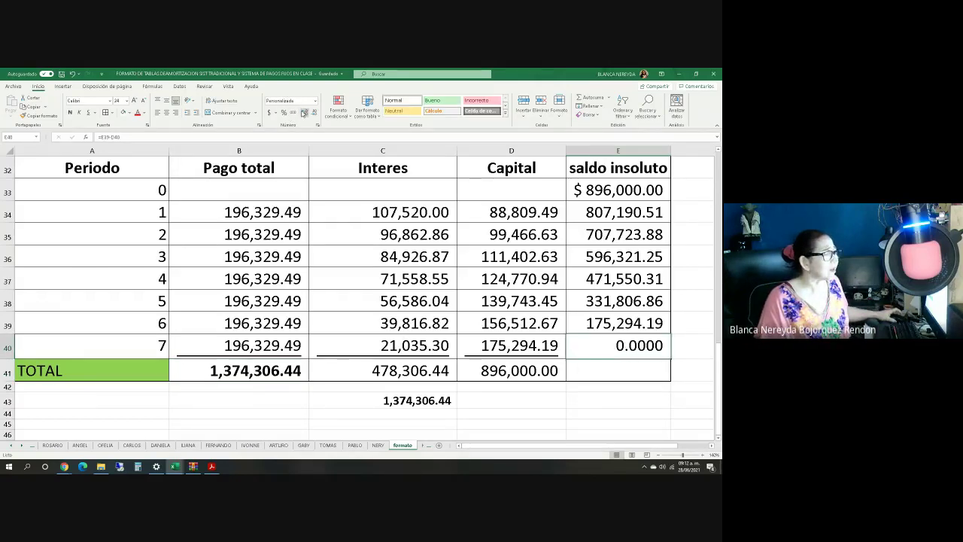
{"action": "left_click", "coordinate": [304, 112]}
{"action": "left_click", "coordinate": [305, 112]}
{"action": "left_click", "coordinate": [293, 112]}
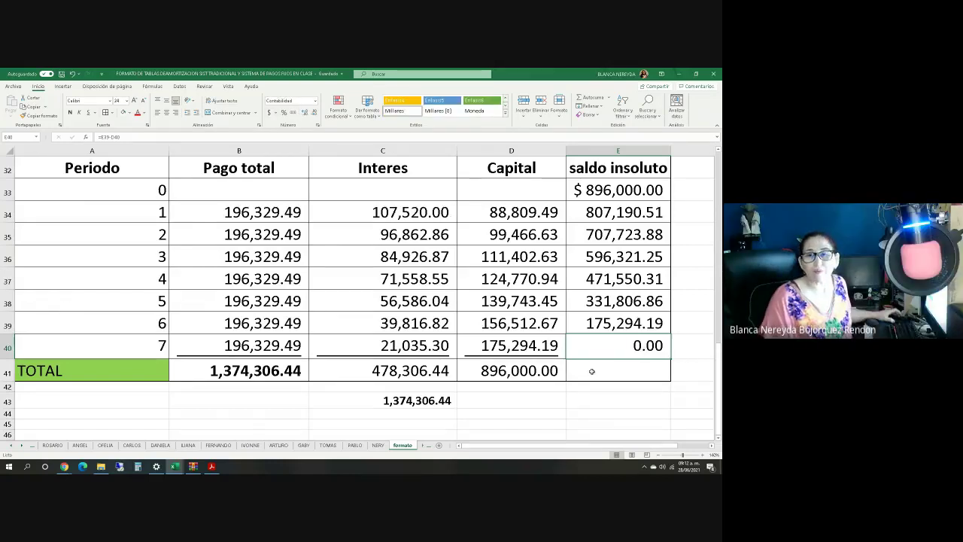
Switch to the exercises PDF in Acrobat Reader, review exercises 1 to 3, and return to the Excel workbook.
{"action": "left_click", "coordinate": [213, 467]}
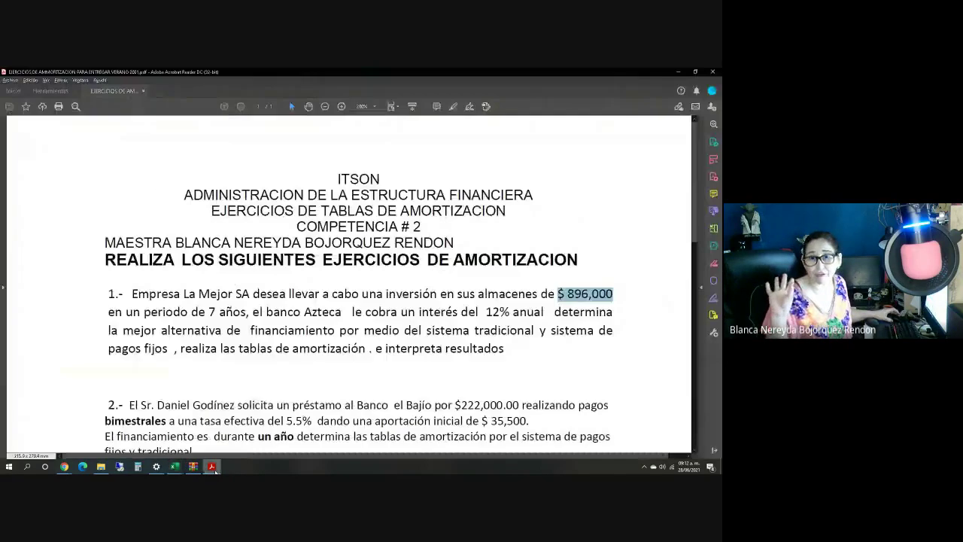
{"action": "scroll", "coordinate": [199, 361], "scroll_direction": "down", "scroll_amount": 5}
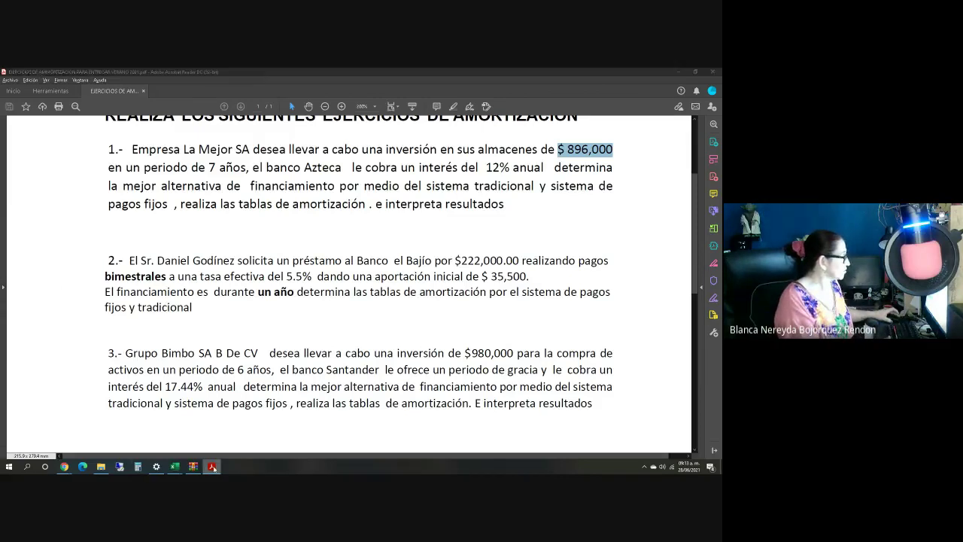
{"action": "left_click", "coordinate": [175, 466]}
Select both amortization tables from the title row through row 43, A1:E43, and bring up the commands for that range.
{"action": "scroll", "coordinate": [135, 398], "scroll_direction": "up", "scroll_amount": 10}
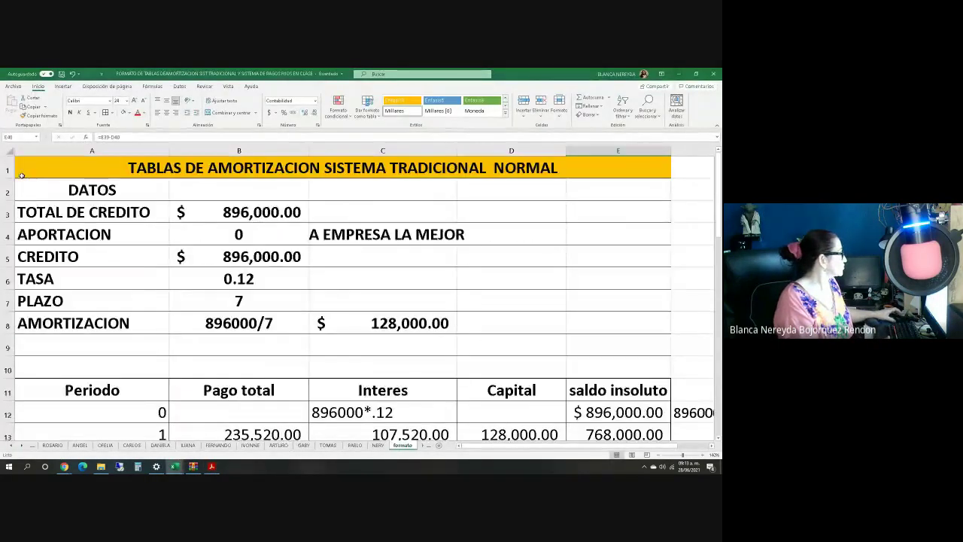
{"action": "left_click_drag", "start_coordinate": [406, 169], "coordinate": [597, 408]}
{"action": "right_click", "coordinate": [378, 234]}
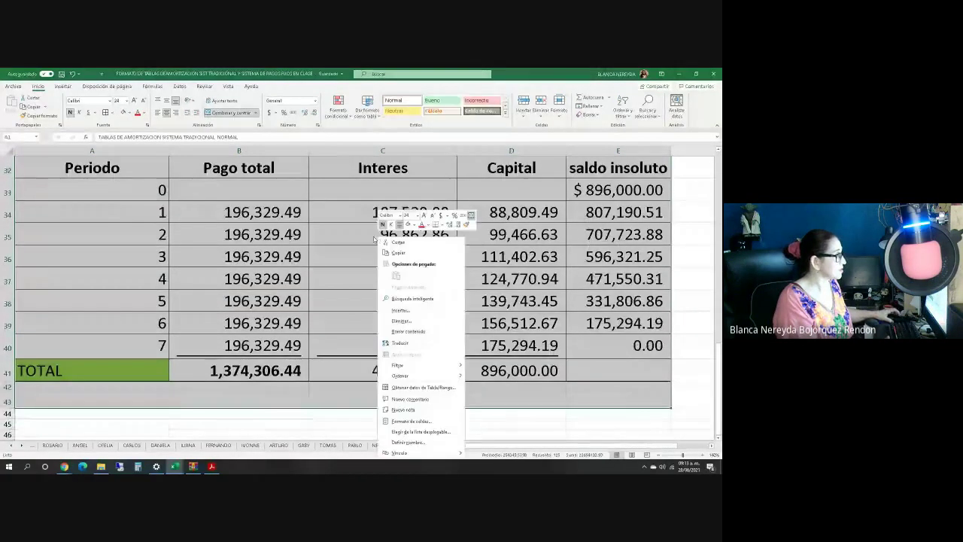
Copy the selected amortization tables from the formato sheet and paste them into a new worksheet starting at A1.
{"action": "left_click", "coordinate": [398, 254]}
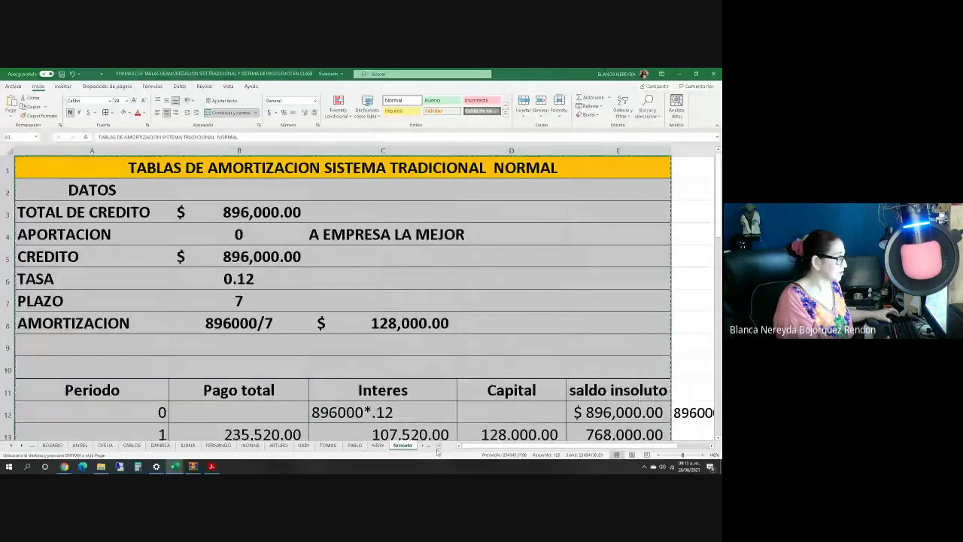
{"action": "left_click", "coordinate": [433, 447]}
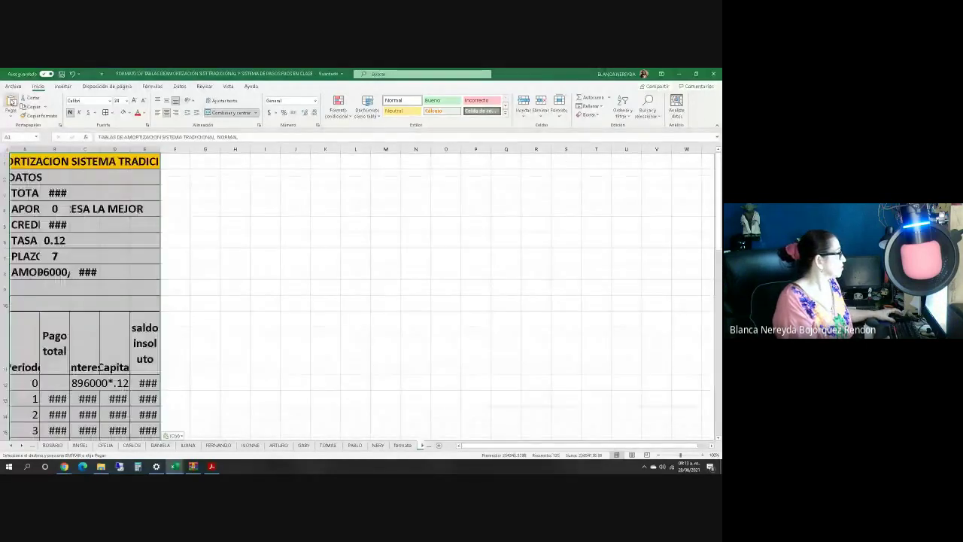
{"action": "left_click", "coordinate": [11, 102]}
Fit the widths of columns A, B and C on the new sheet so the credit data and amounts are readable.
{"action": "scroll", "coordinate": [119, 177], "scroll_direction": "up", "scroll_amount": 10}
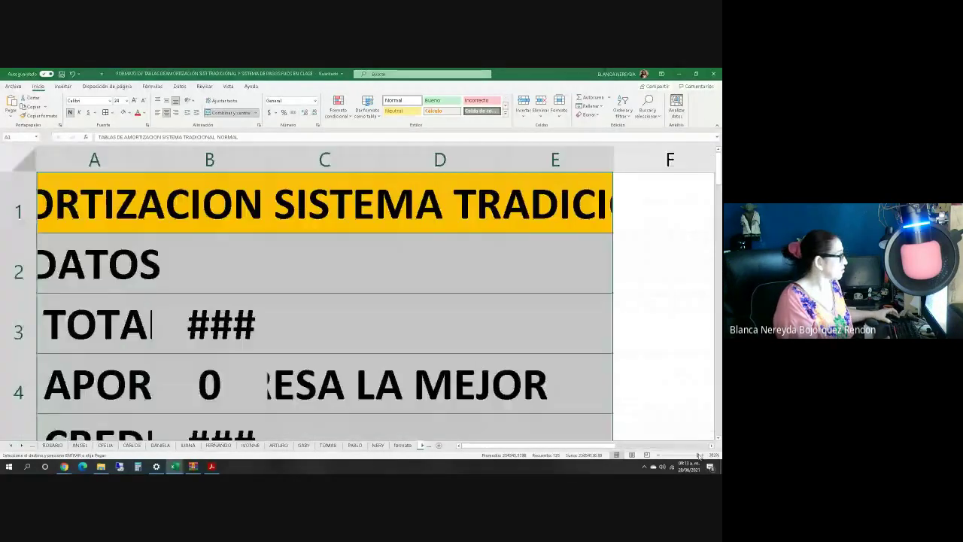
{"action": "left_click", "coordinate": [686, 456]}
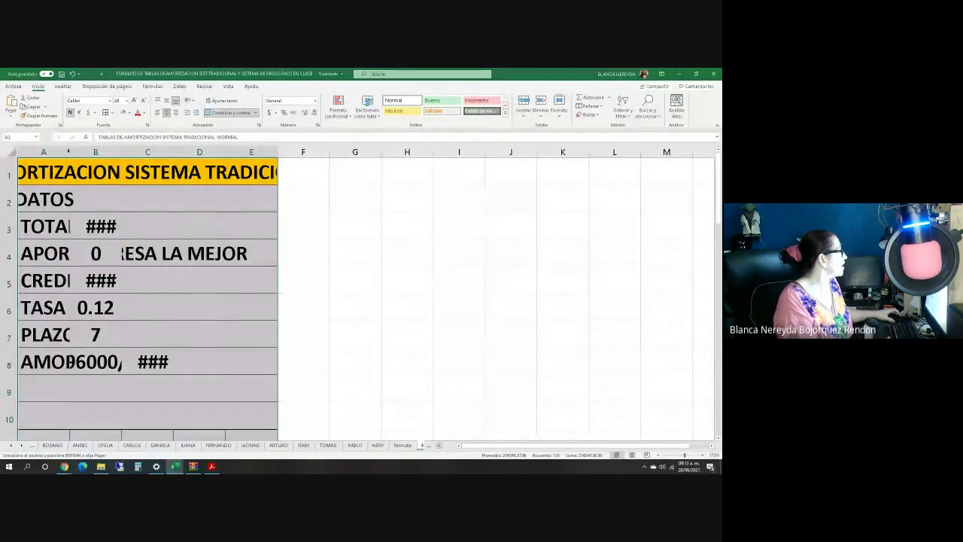
{"action": "double_click", "coordinate": [69, 152]}
{"action": "left_click", "coordinate": [249, 150]}
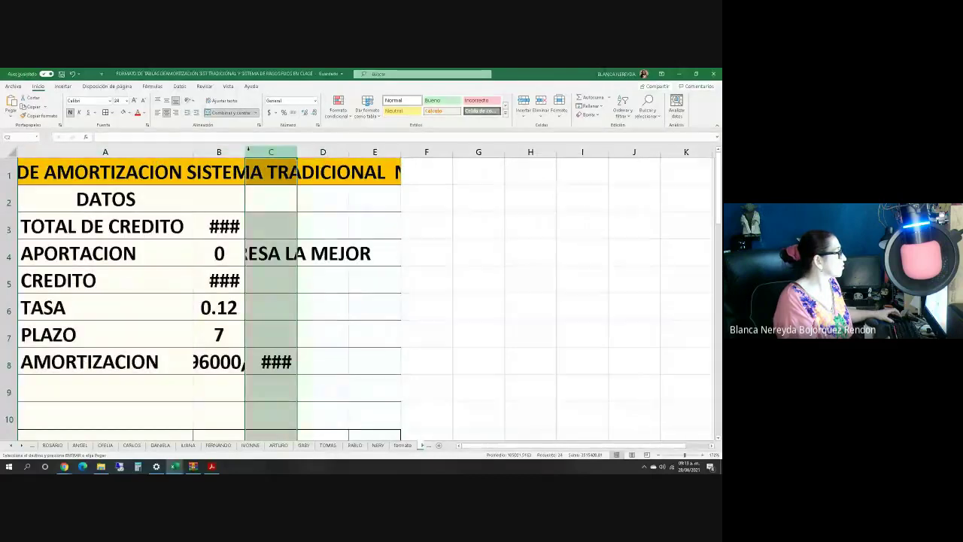
{"action": "left_click", "coordinate": [219, 152]}
{"action": "double_click", "coordinate": [246, 152]}
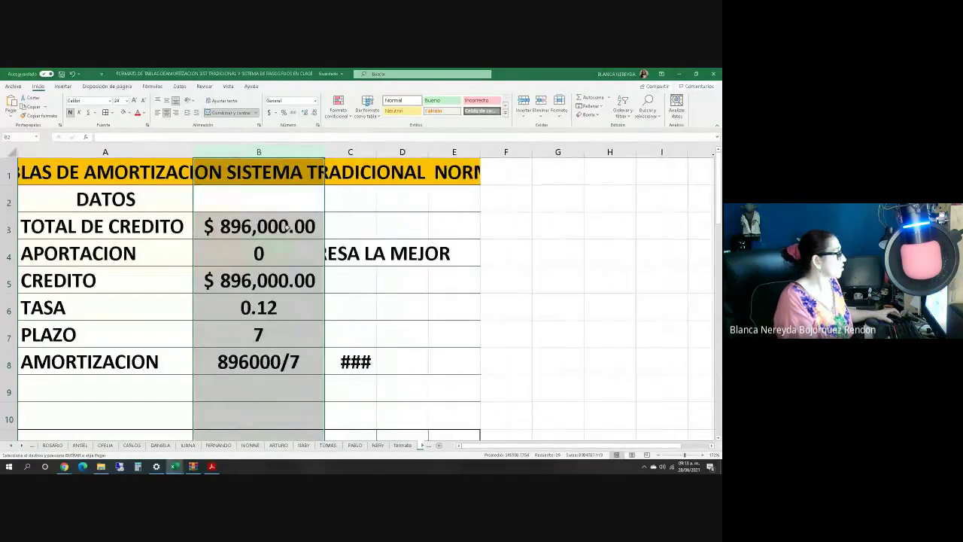
{"action": "left_click", "coordinate": [258, 226]}
{"action": "double_click", "coordinate": [377, 152]}
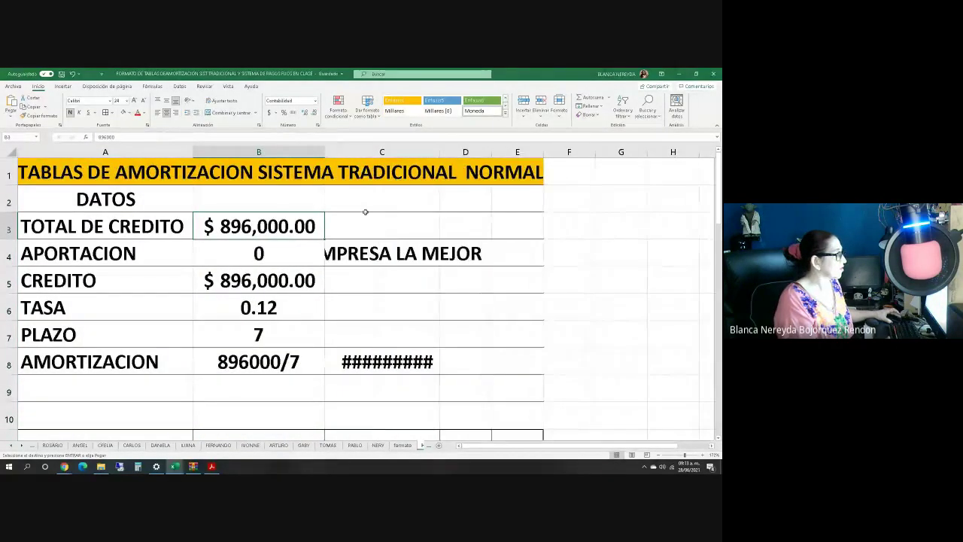
{"action": "double_click", "coordinate": [440, 152]}
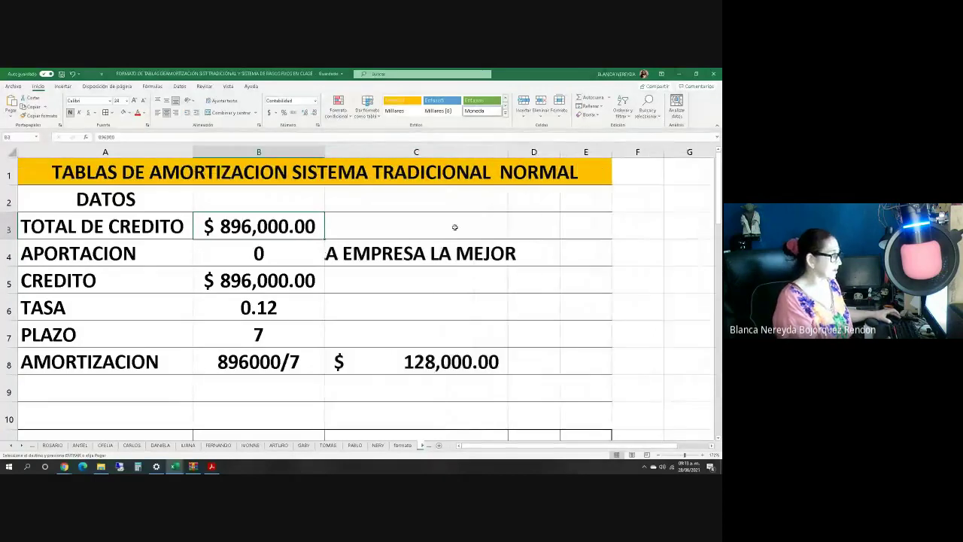
Fit columns E, D and C to their contents so the balance, capital and company name show in full.
{"action": "left_click", "coordinate": [448, 253]}
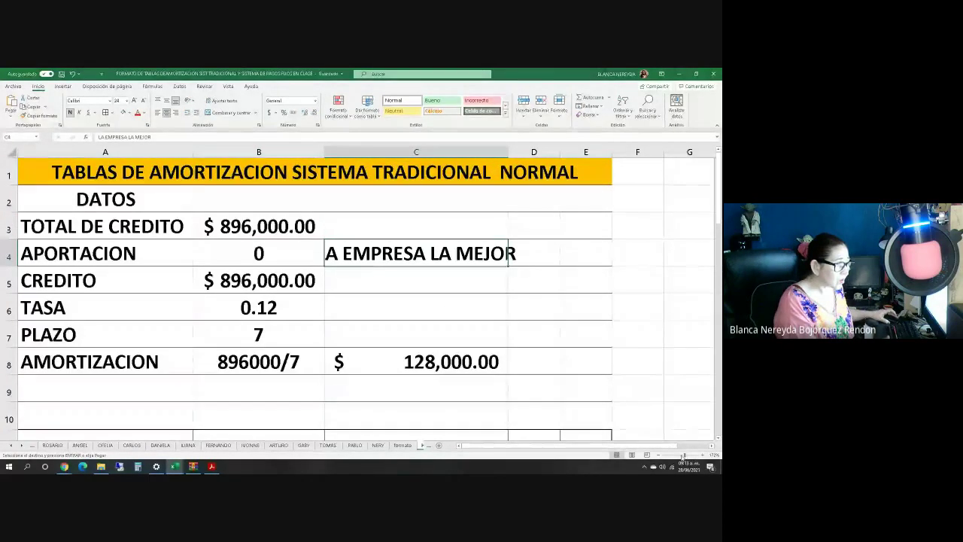
{"action": "left_click_drag", "start_coordinate": [683, 455], "coordinate": [682, 456]}
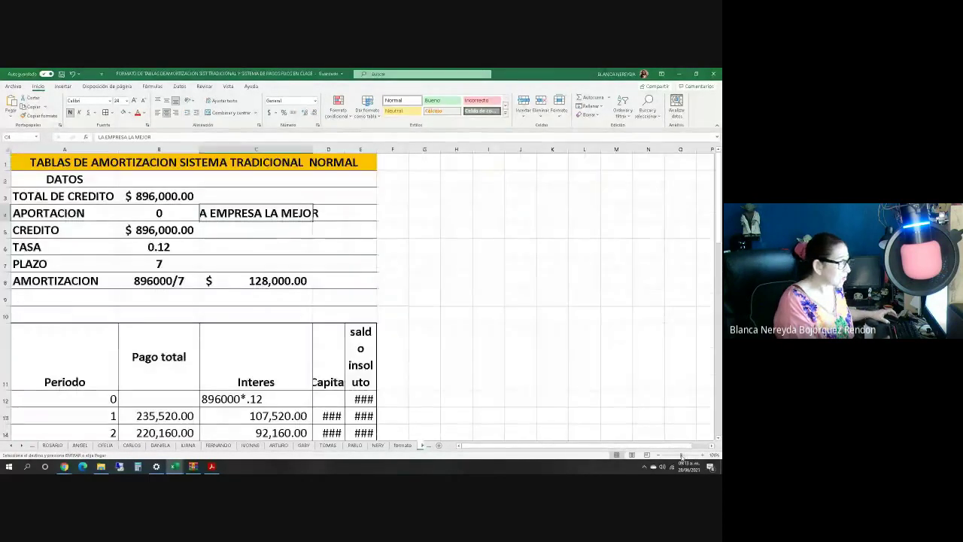
{"action": "double_click", "coordinate": [375, 149]}
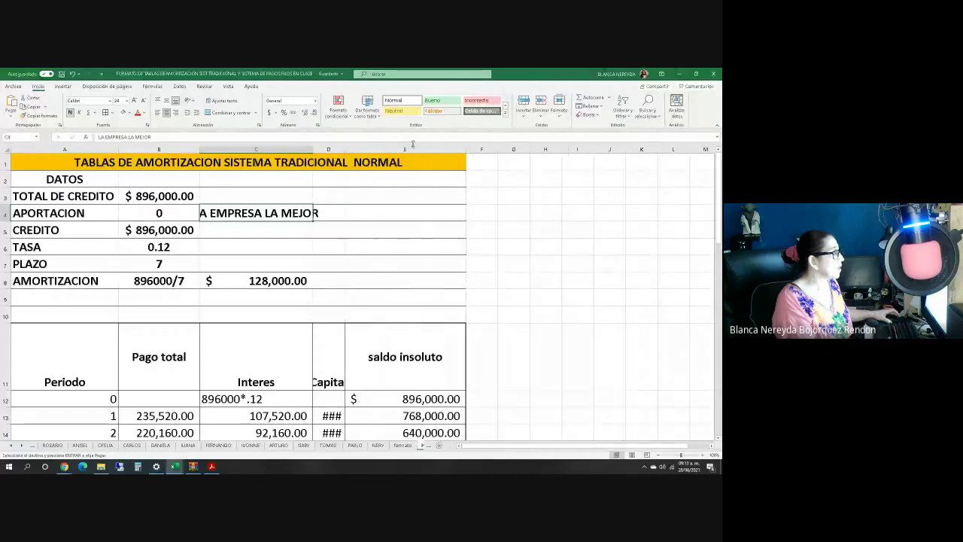
{"action": "double_click", "coordinate": [344, 149]}
{"action": "double_click", "coordinate": [312, 149]}
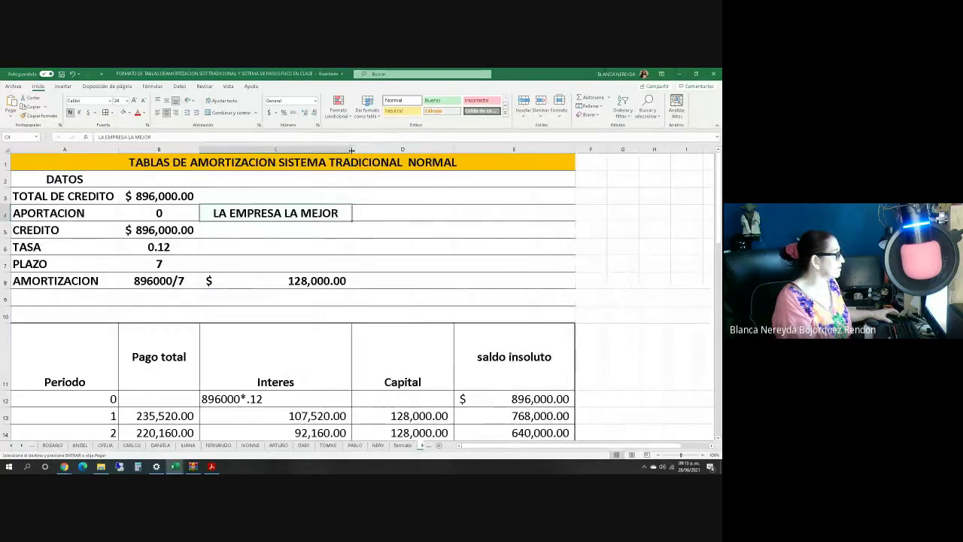
{"action": "left_click", "coordinate": [143, 197]}
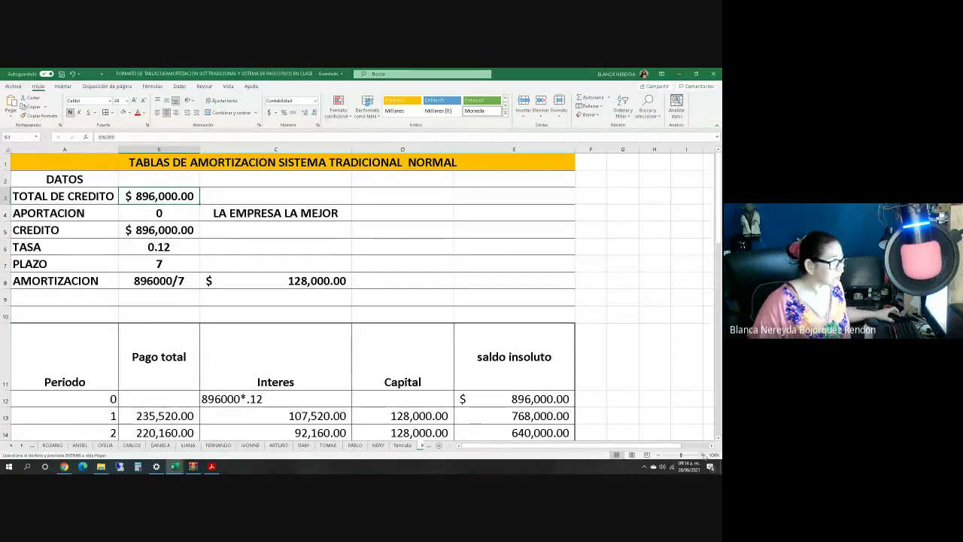
{"action": "scroll", "coordinate": [334, 376], "scroll_direction": "up", "scroll_amount": 2, "text": "ctrl"}
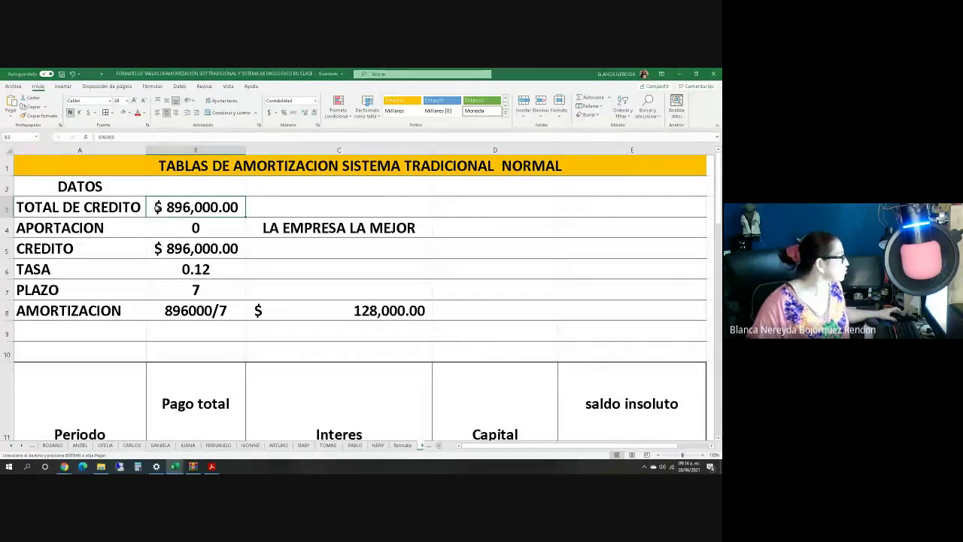
{"action": "left_click", "coordinate": [167, 227]}
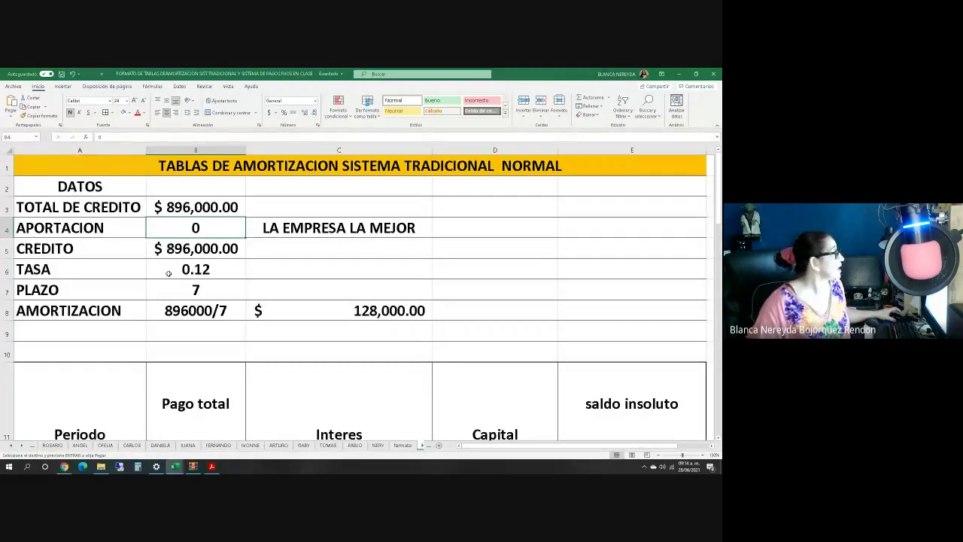
{"action": "left_click", "coordinate": [167, 280]}
{"action": "left_click", "coordinate": [180, 292]}
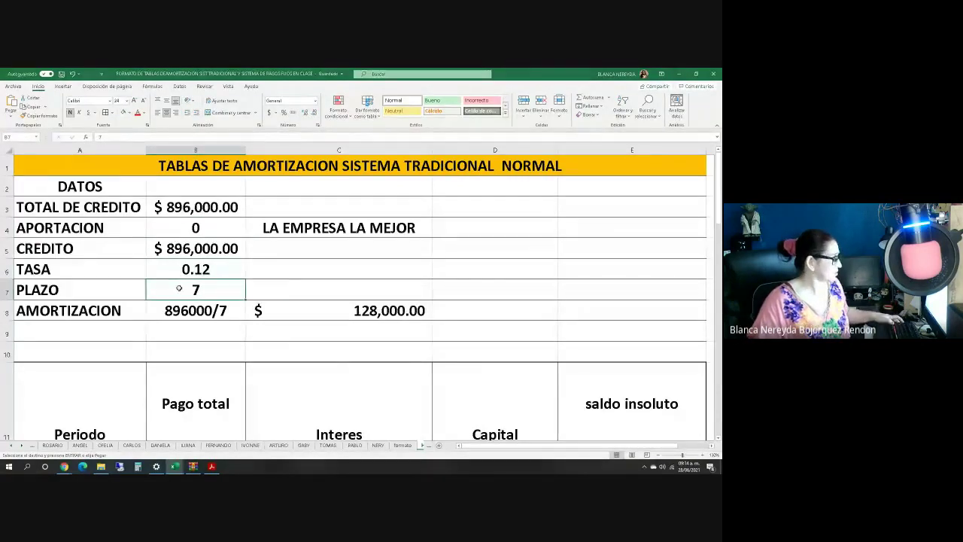
Consult exercise 2 in the Adobe Acrobat Reader PDF, return to Excel and set TOTAL DE CREDITO in B3 to 222000.
{"action": "key", "text": "alt+Tab"}
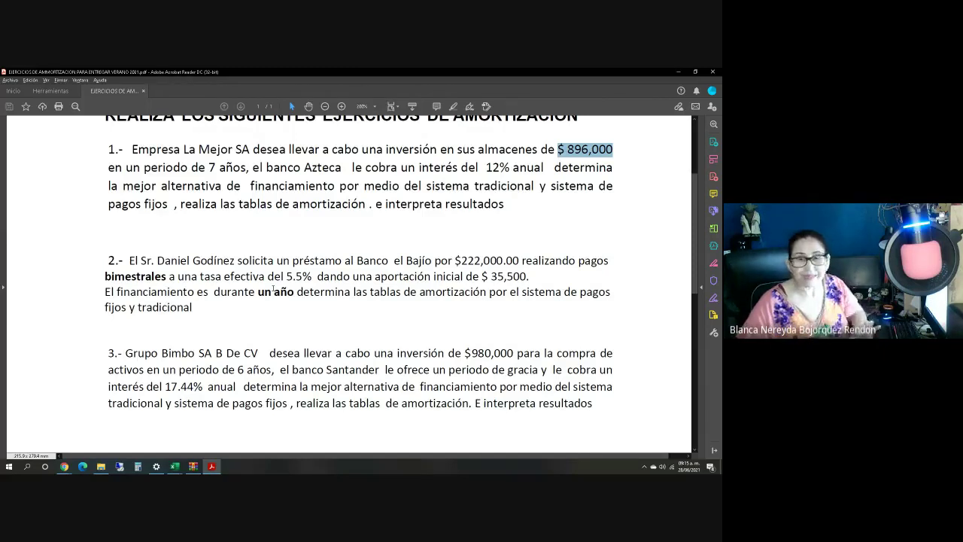
{"action": "key", "text": "alt+Tab"}
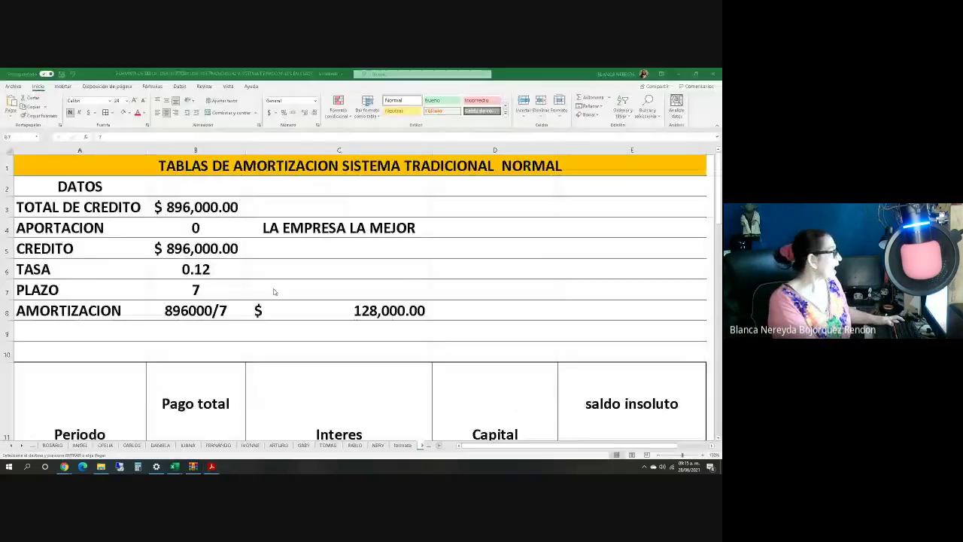
{"action": "left_click", "coordinate": [182, 210]}
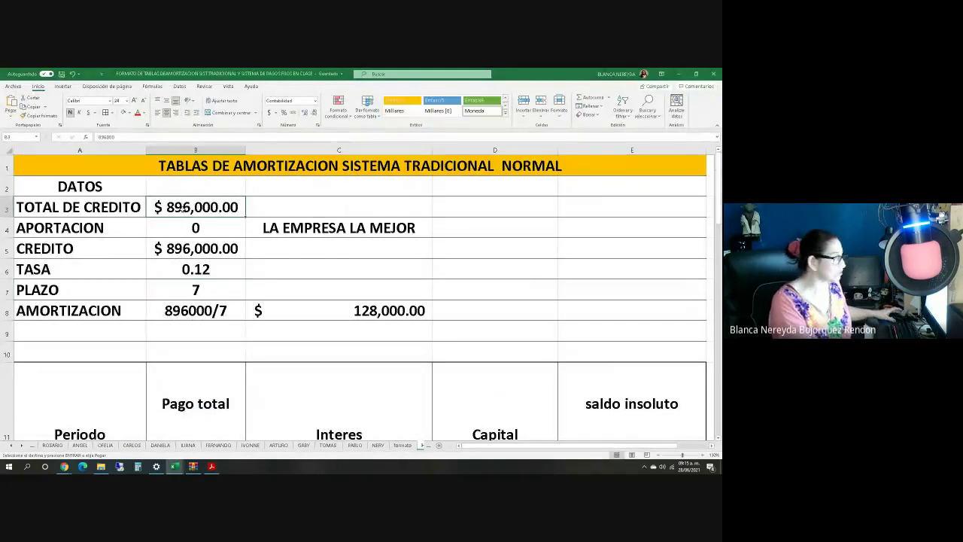
{"action": "type", "text": "222000"}
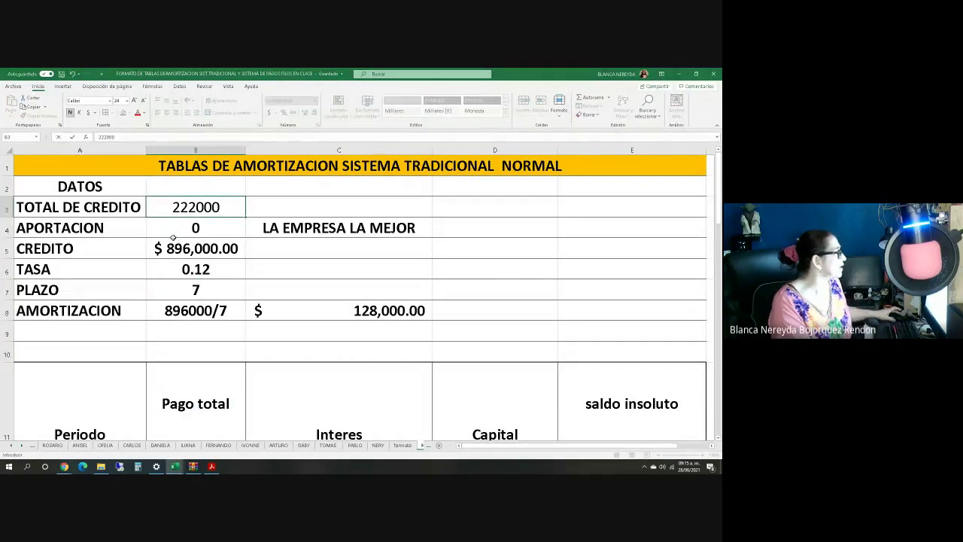
{"action": "key", "text": "Return"}
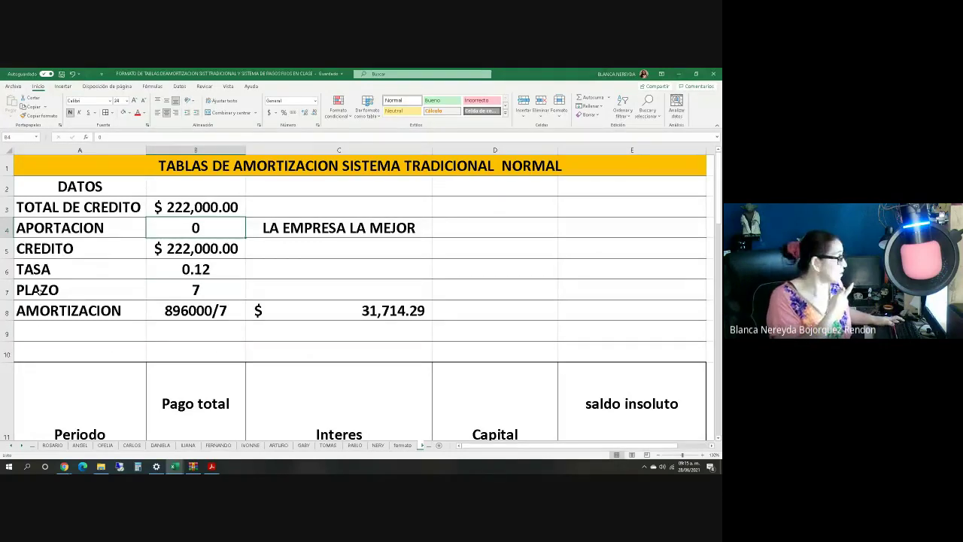
Check the initial contribution in exercise 2 and set APORTACION in B4 to 35500.
{"action": "key", "text": "alt+Tab"}
{"action": "key", "text": "alt+Tab"}
{"action": "type", "text": "35500"}
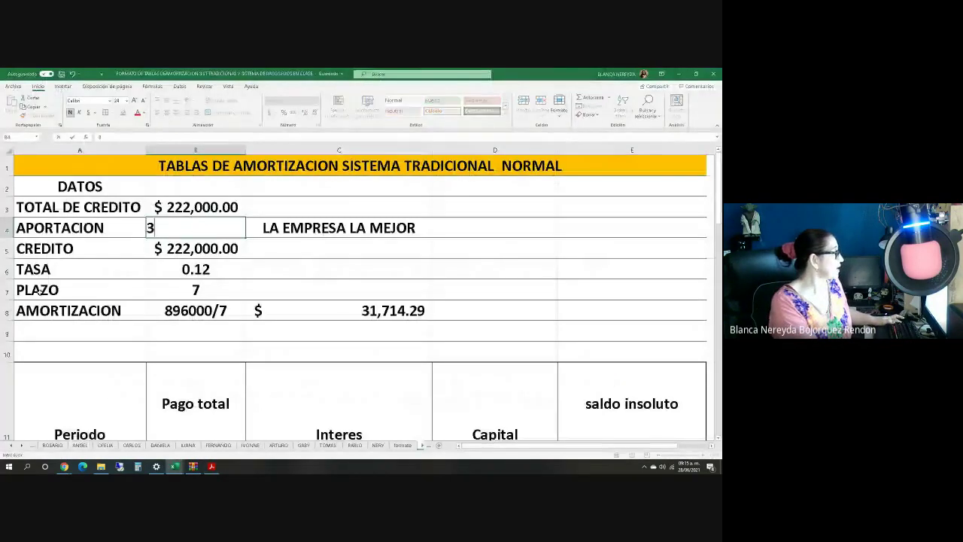
Check the effective rate in exercise 2 of the PDF and set TASA in B6 to .055.
{"action": "left_click", "coordinate": [148, 276]}
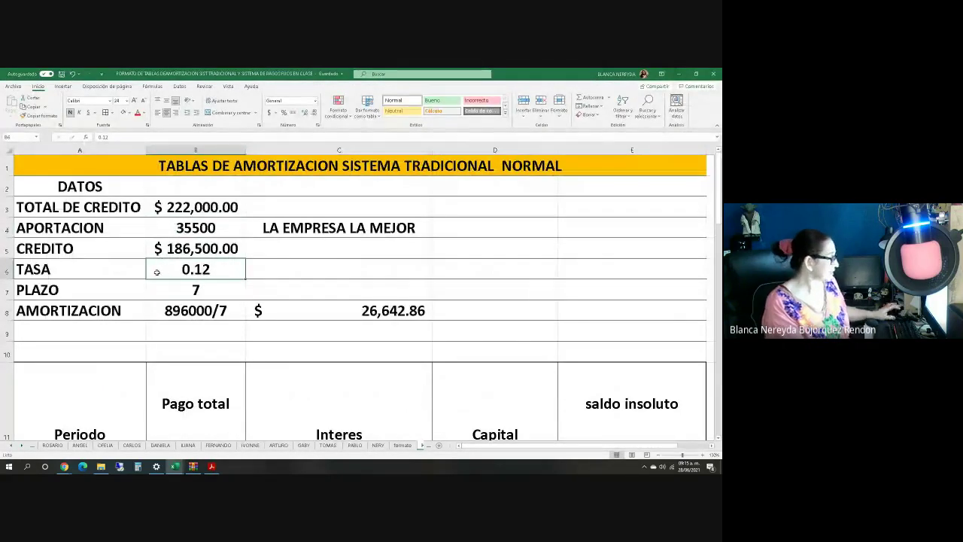
{"action": "key", "text": "alt+Tab"}
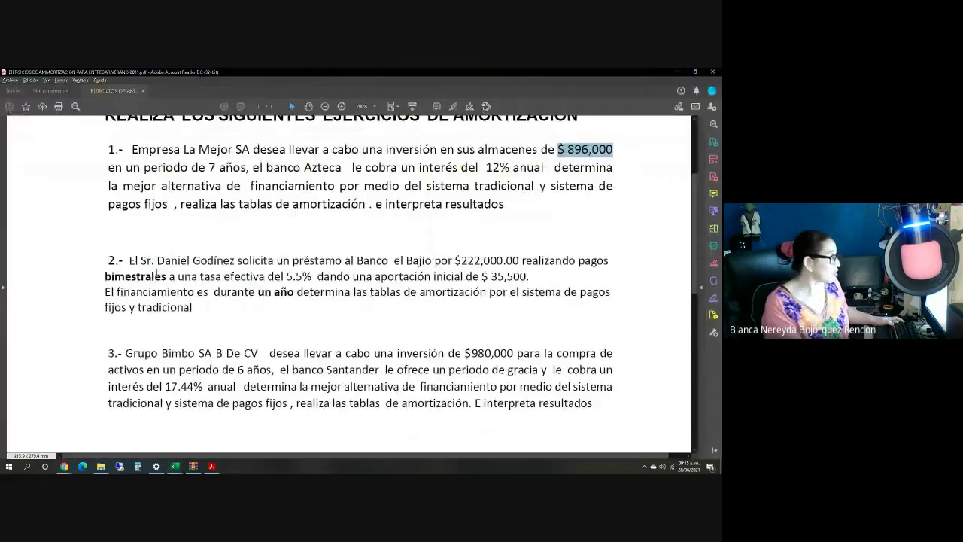
{"action": "key", "text": "alt+Tab"}
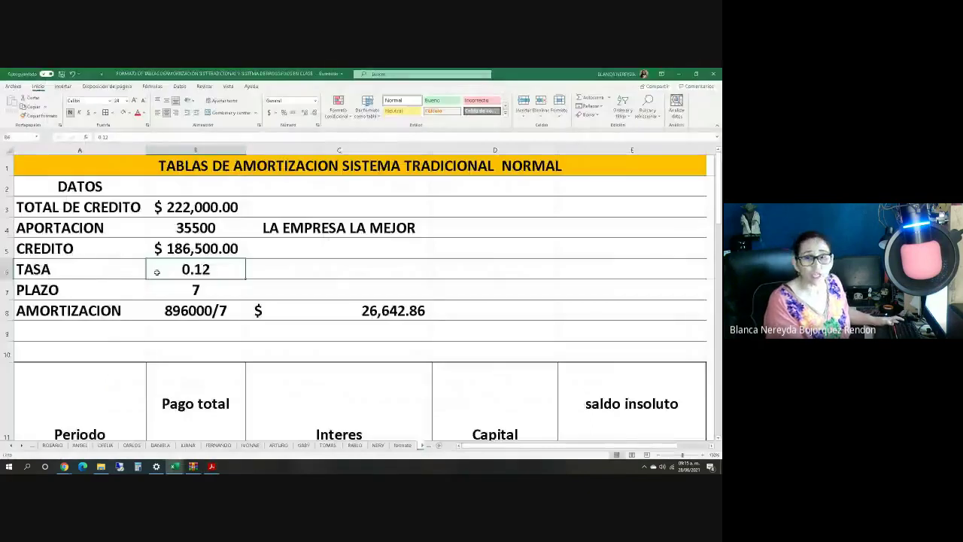
{"action": "key", "text": "BackSpace"}
{"action": "type", "text": ".055"}
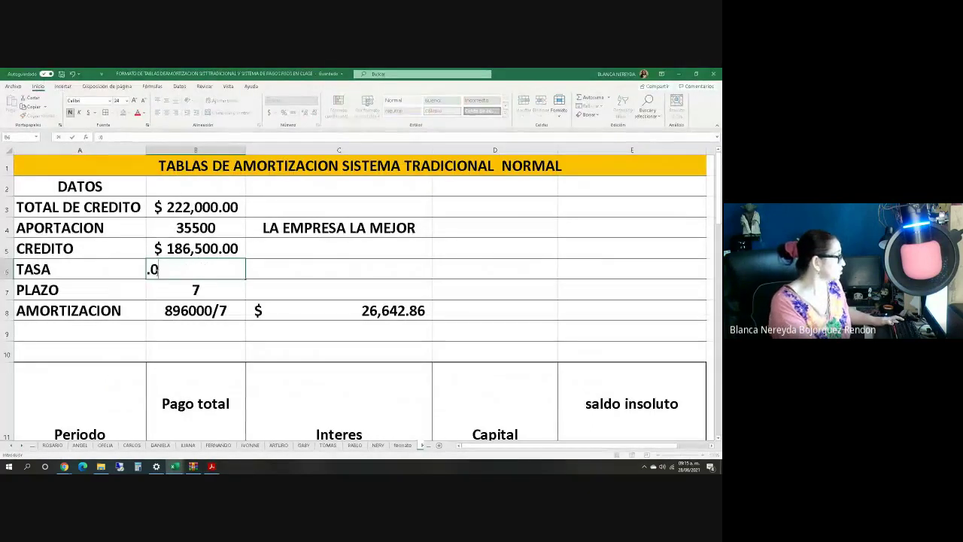
Set PLAZO in B7 to 6 and inspect the amortization formula in C8.
{"action": "left_click", "coordinate": [180, 289]}
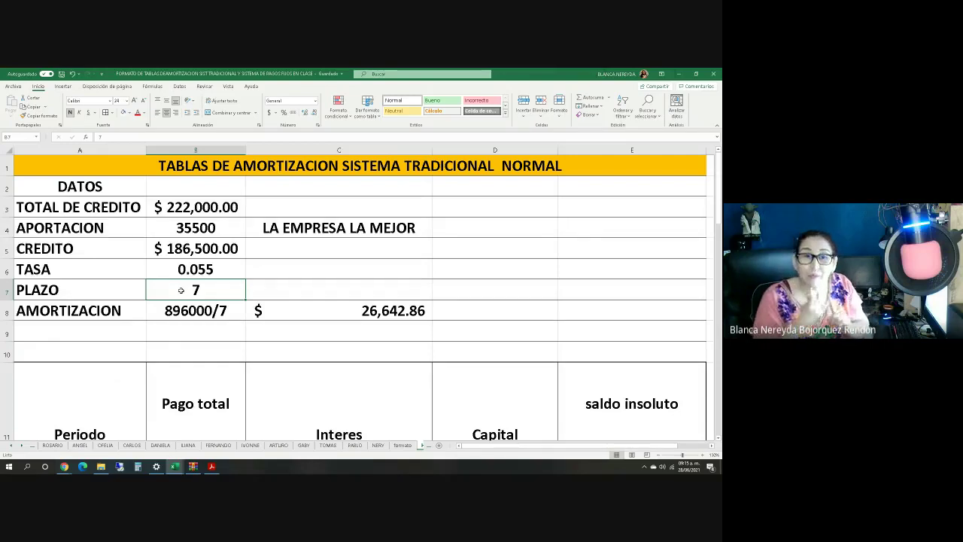
{"action": "type", "text": "6"}
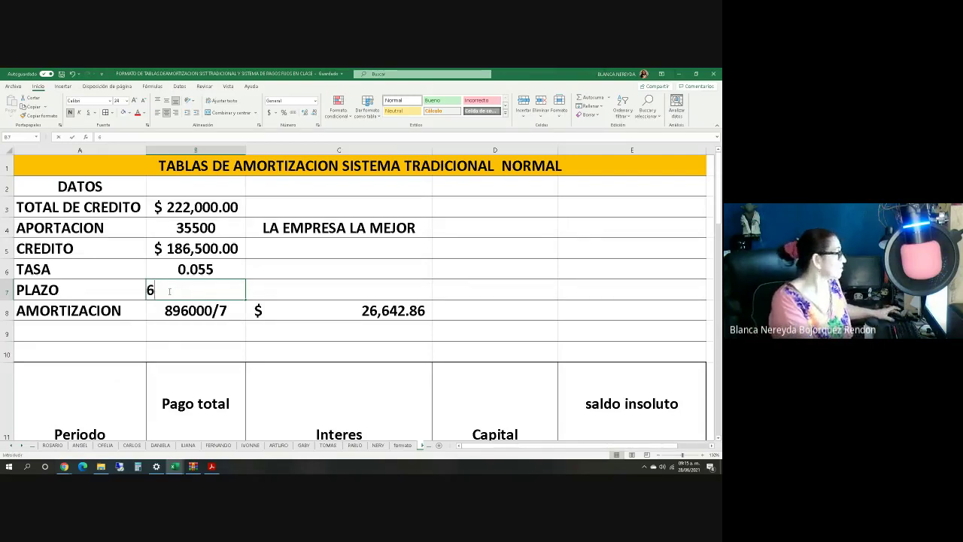
{"action": "left_click", "coordinate": [188, 329]}
{"action": "left_click", "coordinate": [255, 309]}
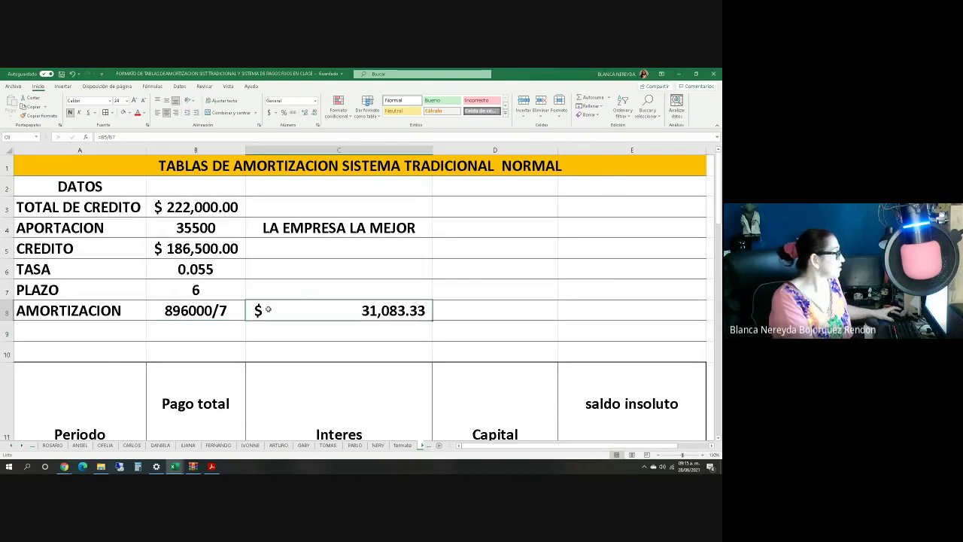
Clear the old AMORTIZACION entry in B8 and enter the formula =B5/6 there.
{"action": "left_click", "coordinate": [173, 309]}
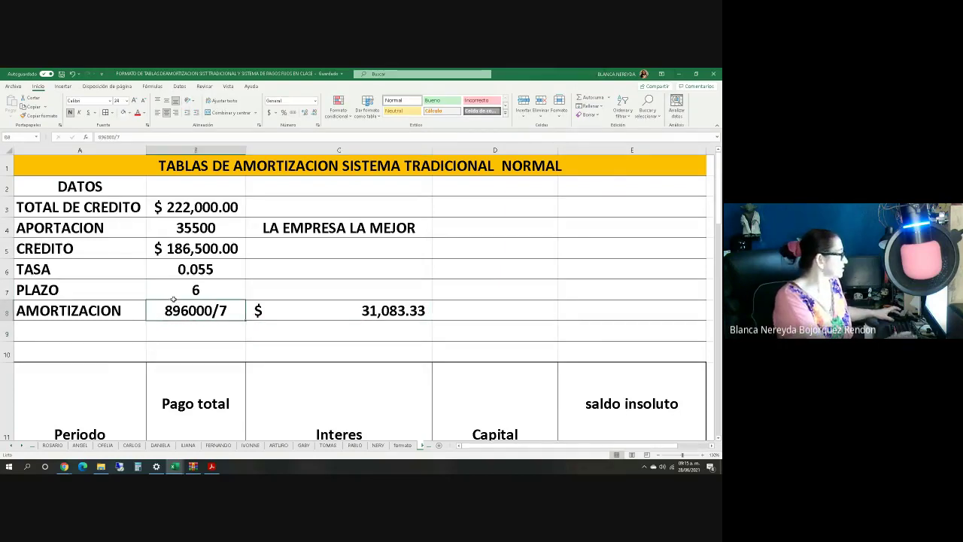
{"action": "key", "text": "BackSpace"}
{"action": "left_click", "coordinate": [175, 323]}
{"action": "left_click", "coordinate": [183, 310]}
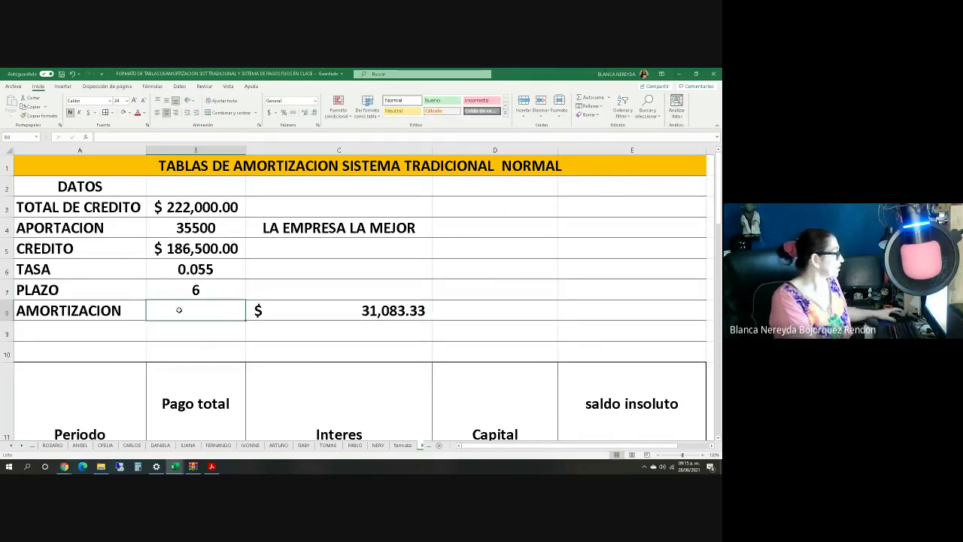
{"action": "type", "text": "="}
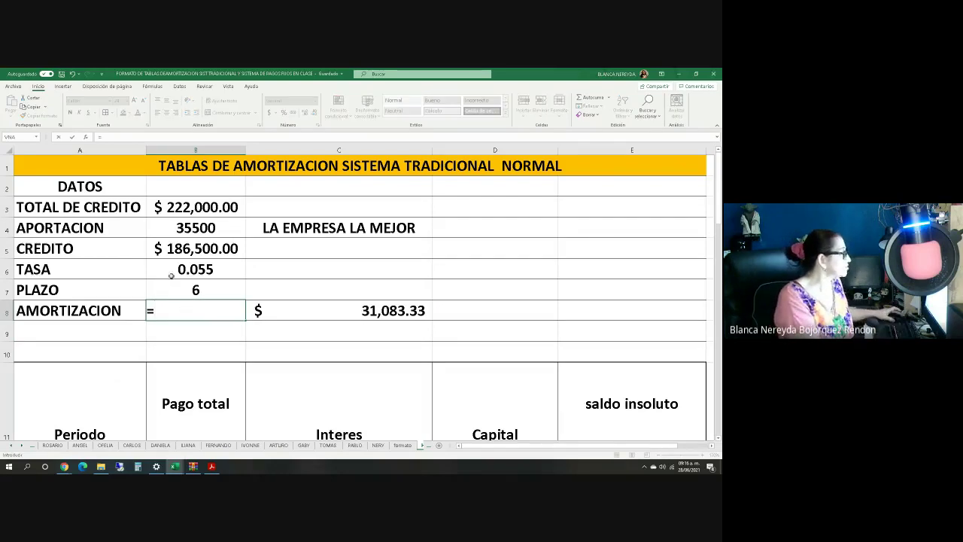
{"action": "left_click", "coordinate": [159, 248]}
{"action": "type", "text": "/"}
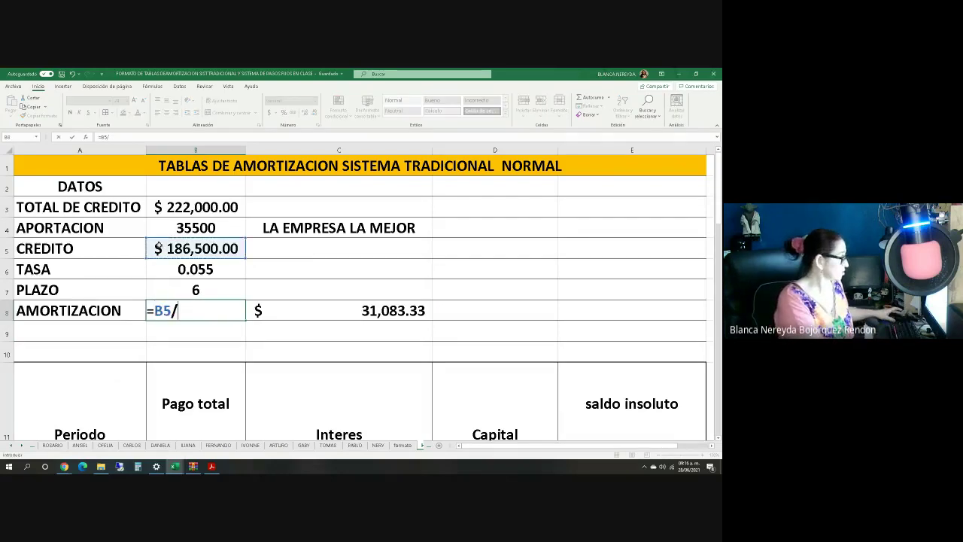
{"action": "type", "text": "6"}
{"action": "key", "text": "Return"}
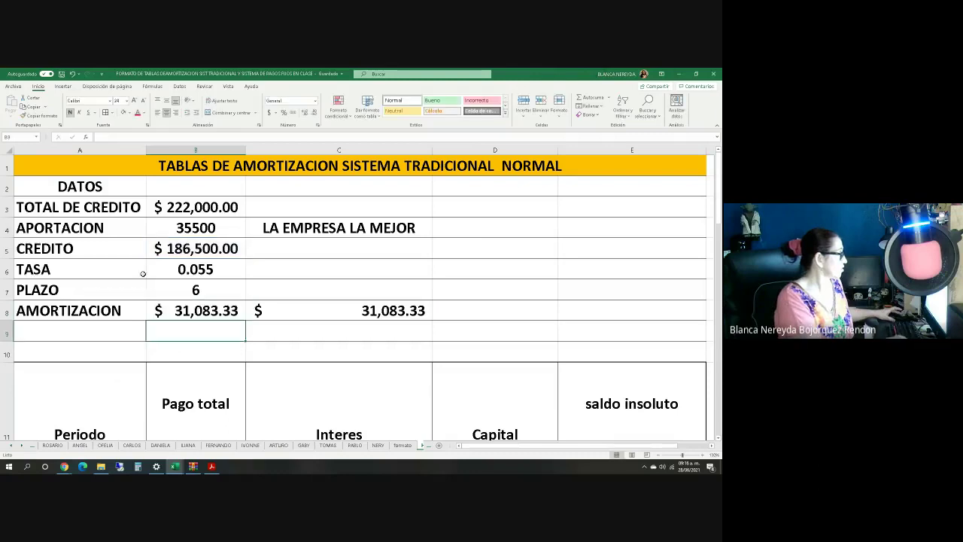
Replace the AMORTIZACION entry in B8 with the plain text 186500/6.
{"action": "left_click", "coordinate": [160, 306]}
{"action": "type", "text": "1"}
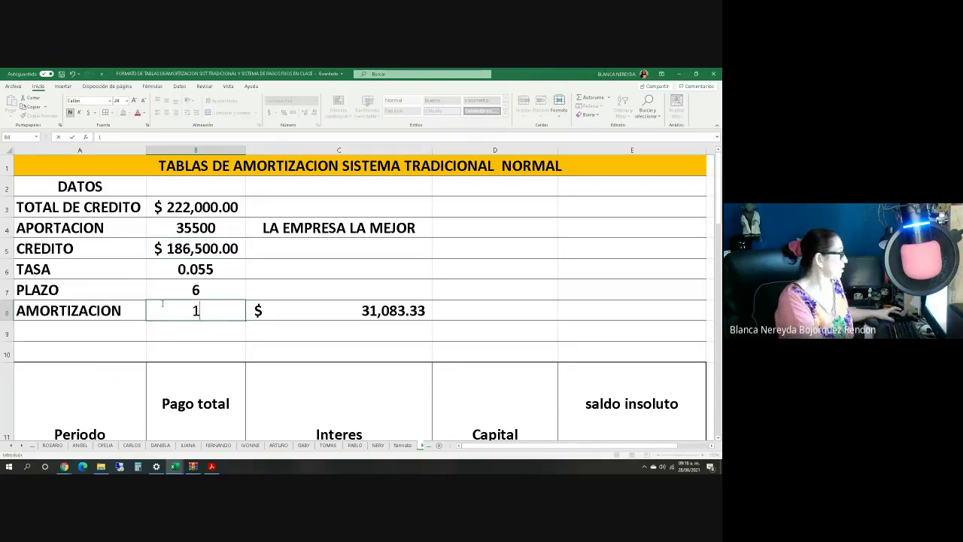
{"action": "type", "text": "86500/6"}
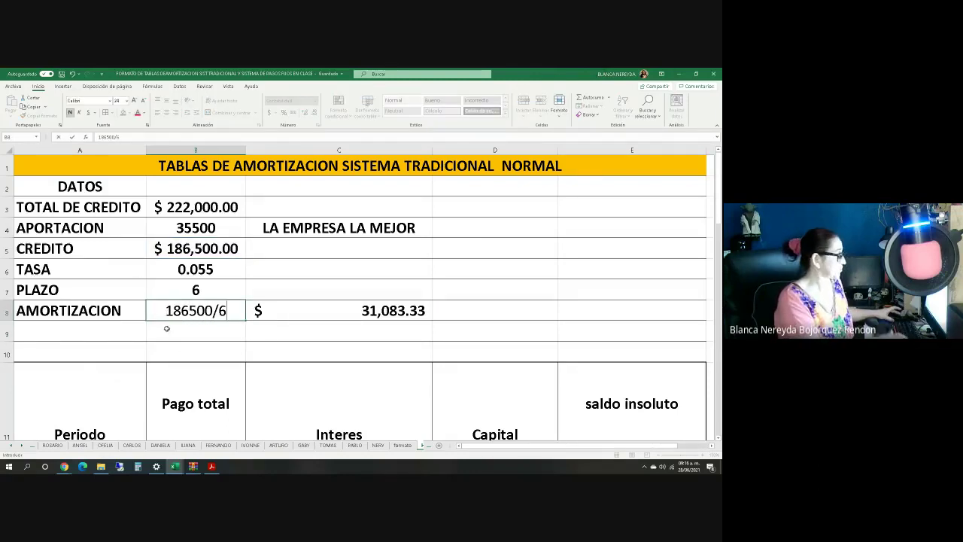
{"action": "key", "text": "Return"}
{"action": "left_click", "coordinate": [334, 318]}
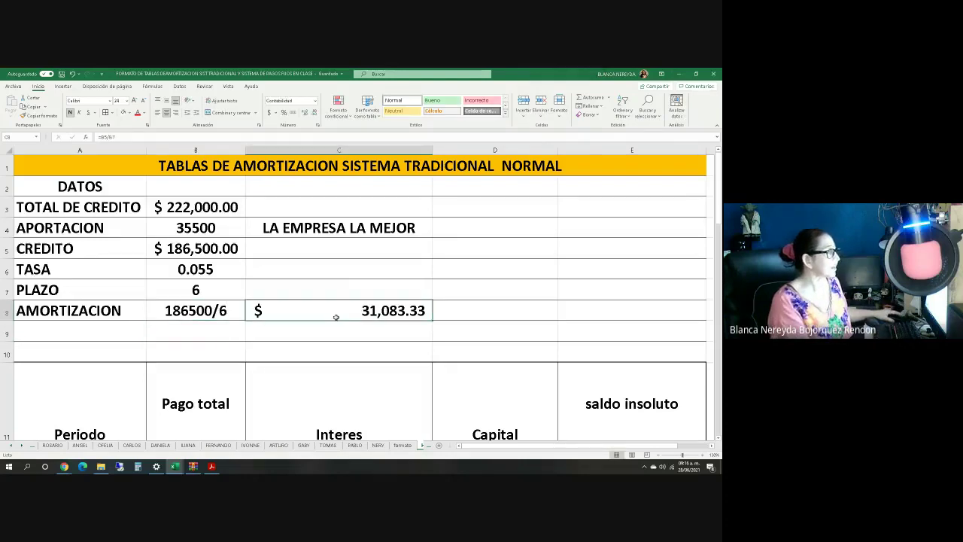
Clear the payment, interest, capital and balance cells of period 7 in row 19 of the traditional system table.
{"action": "scroll", "coordinate": [335, 317], "scroll_direction": "down", "scroll_amount": 3}
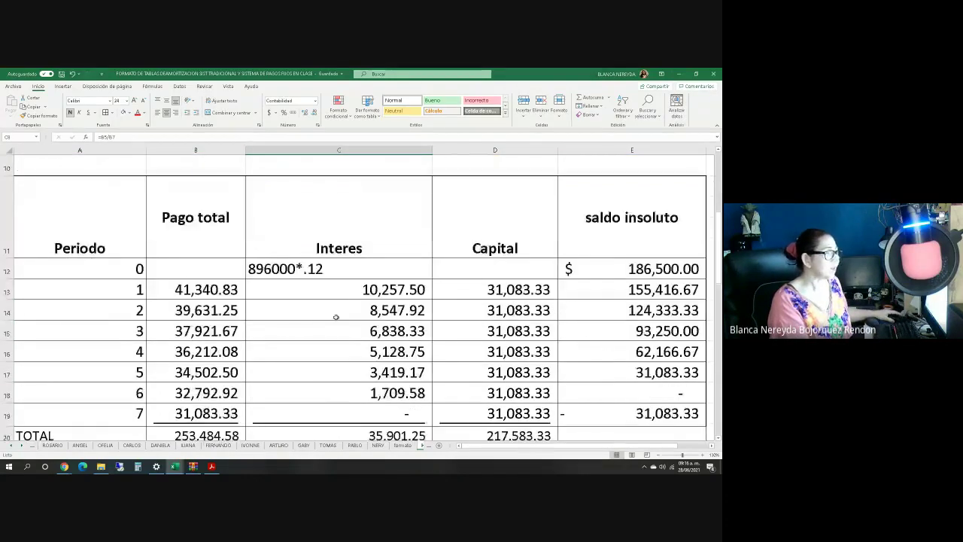
{"action": "scroll", "coordinate": [336, 317], "scroll_direction": "down", "scroll_amount": 2}
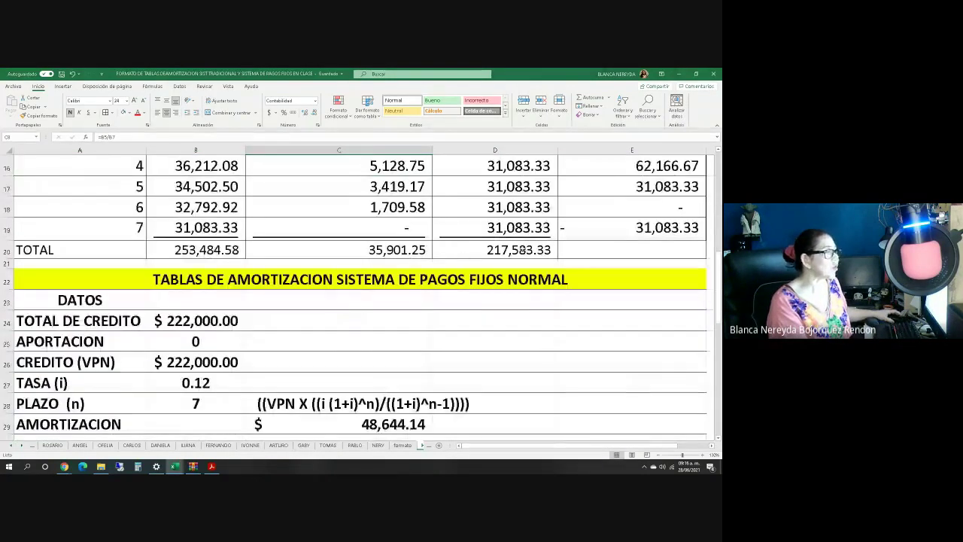
{"action": "left_click_drag", "start_coordinate": [148, 229], "coordinate": [473, 230]}
{"action": "key", "text": "Delete"}
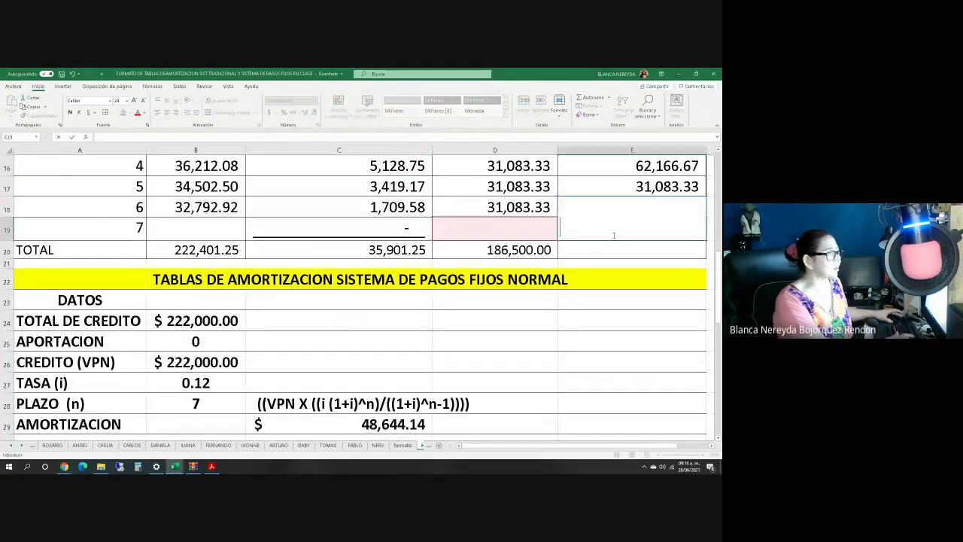
{"action": "left_click", "coordinate": [423, 226]}
{"action": "key", "text": "Delete"}
{"action": "left_click", "coordinate": [317, 259]}
{"action": "scroll", "coordinate": [318, 259], "scroll_direction": "up", "scroll_amount": 4}
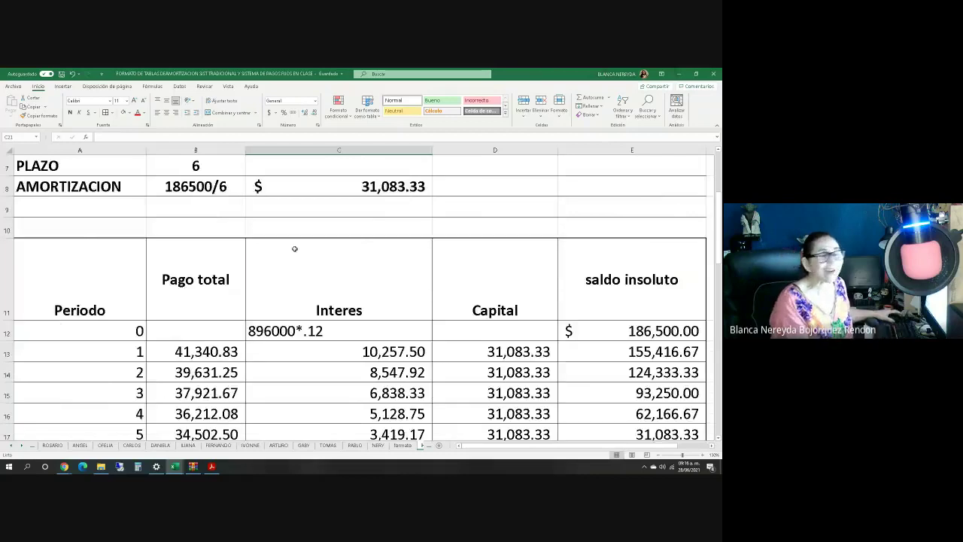
Review the traditional amortization table and the fixed-payment data and table beneath it.
{"action": "scroll", "coordinate": [300, 239], "scroll_direction": "down", "scroll_amount": 3}
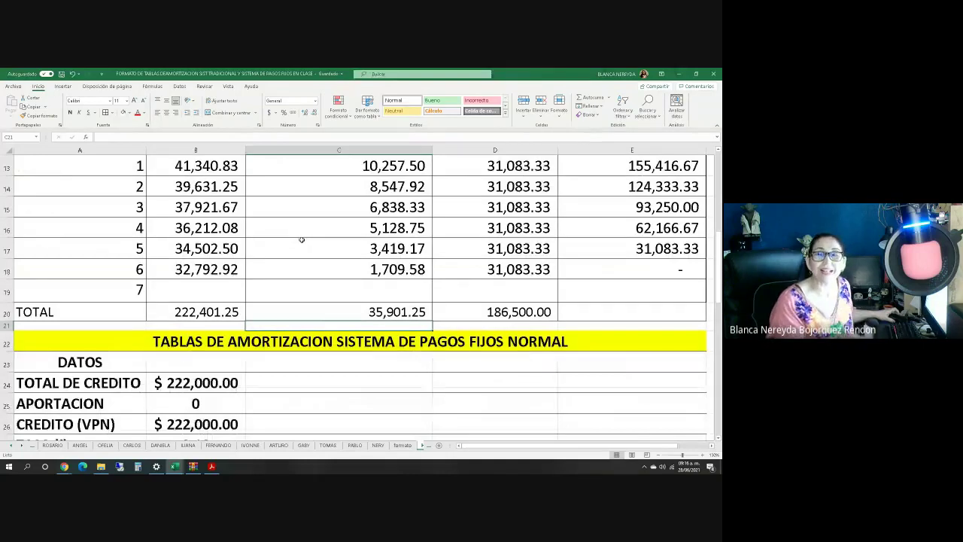
{"action": "scroll", "coordinate": [300, 238], "scroll_direction": "up", "scroll_amount": 2}
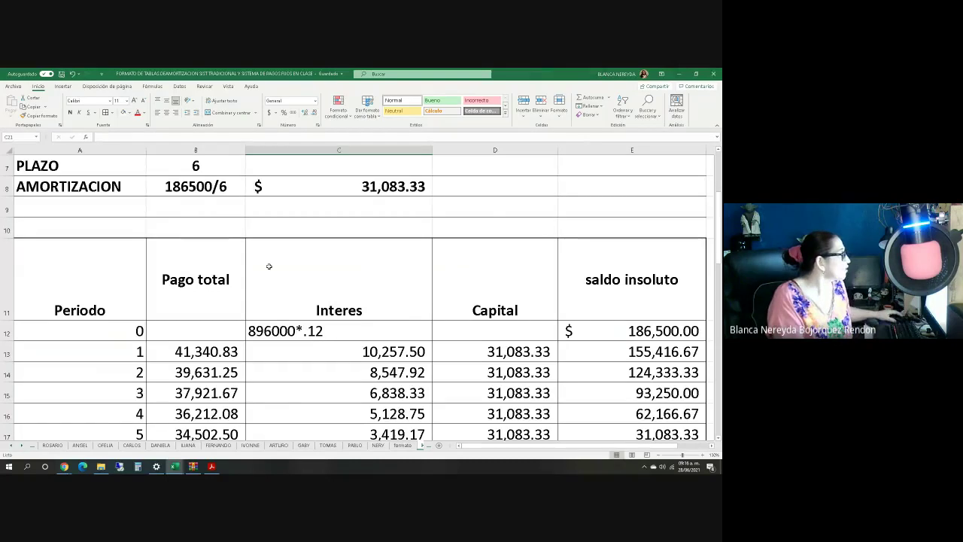
{"action": "scroll", "coordinate": [268, 266], "scroll_direction": "down", "scroll_amount": 5}
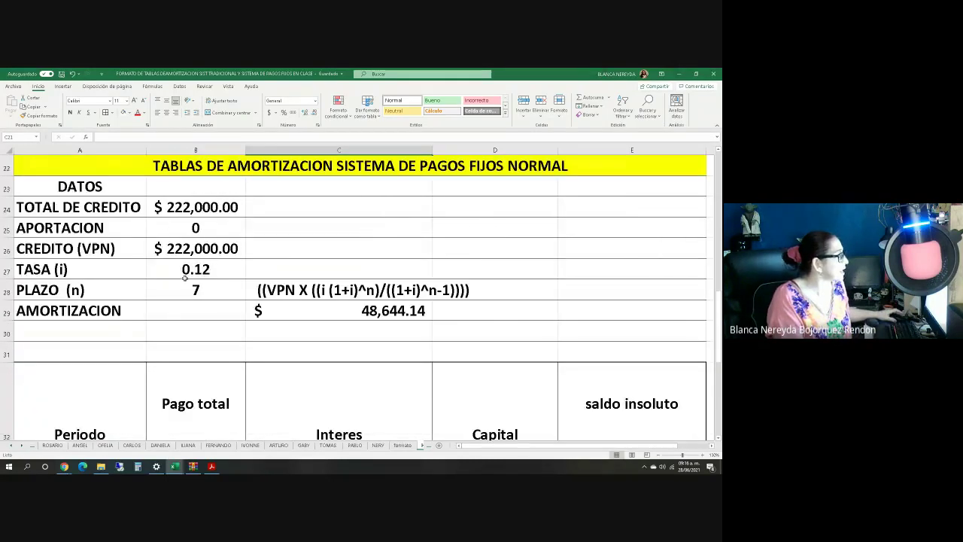
{"action": "scroll", "coordinate": [273, 380], "scroll_direction": "down", "scroll_amount": 2}
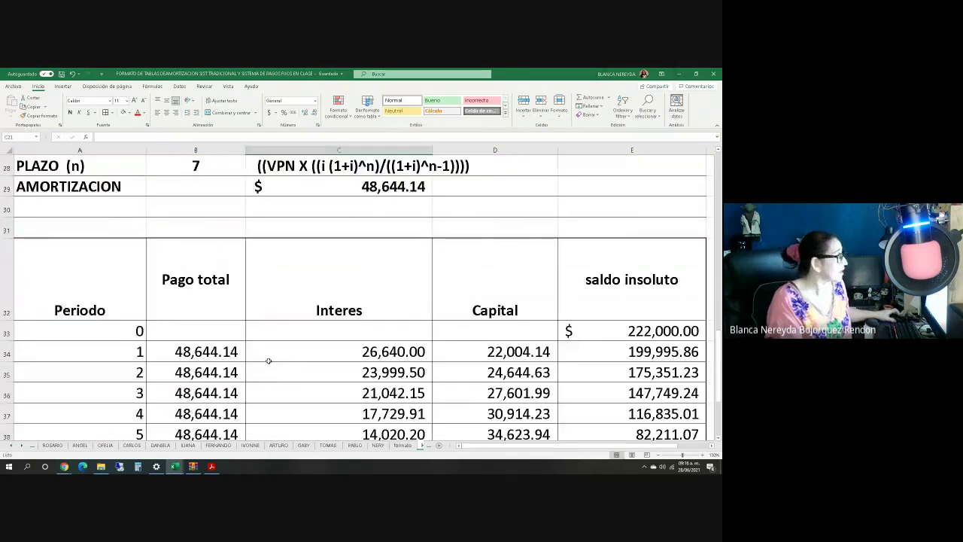
{"action": "scroll", "coordinate": [269, 376], "scroll_direction": "up", "scroll_amount": 4}
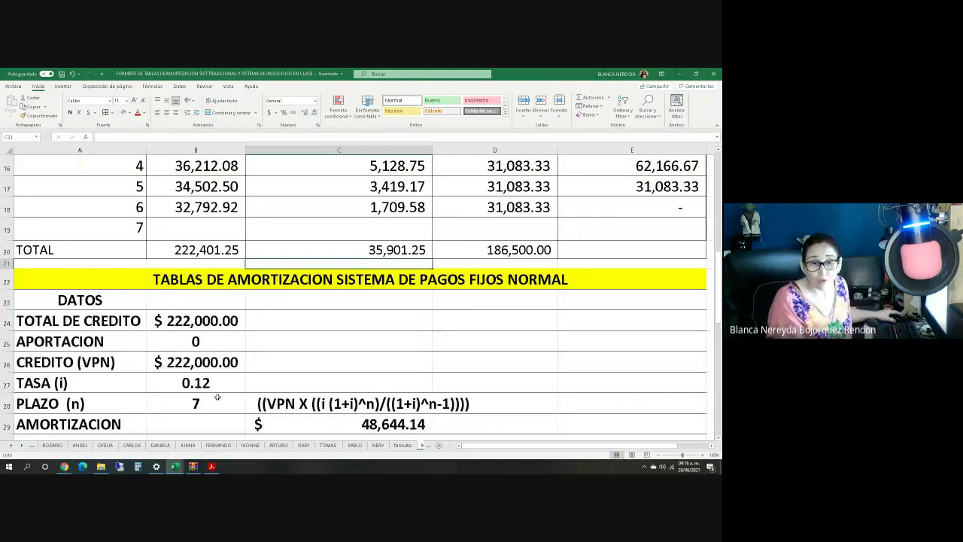
{"action": "scroll", "coordinate": [218, 395], "scroll_direction": "down", "scroll_amount": 5}
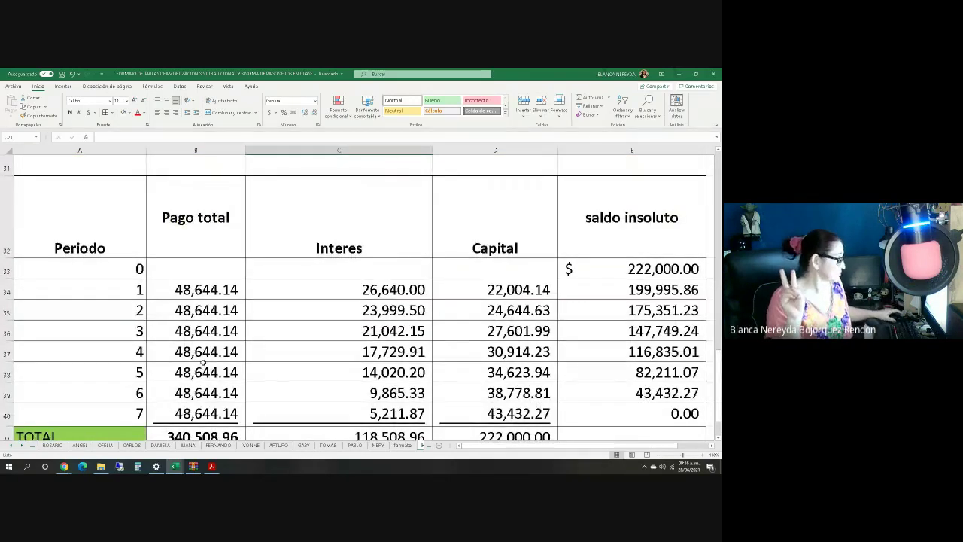
Switch to the exercises PDF and examine the term, annual interest rate and investment amount given in exercise 3.
{"action": "key", "text": "alt+Tab"}
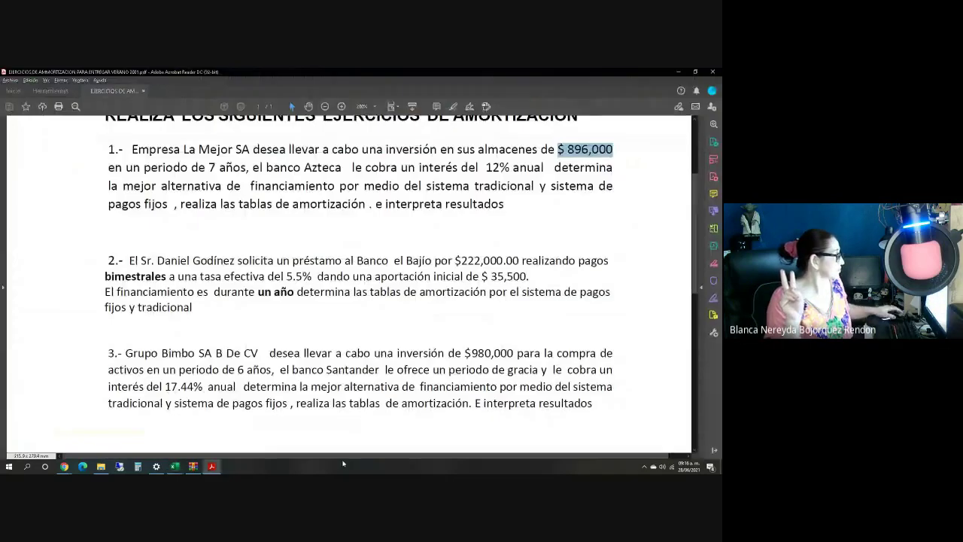
{"action": "scroll", "coordinate": [314, 337], "scroll_direction": "down", "scroll_amount": 2}
{"action": "scroll", "coordinate": [315, 337], "scroll_direction": "down", "scroll_amount": 3}
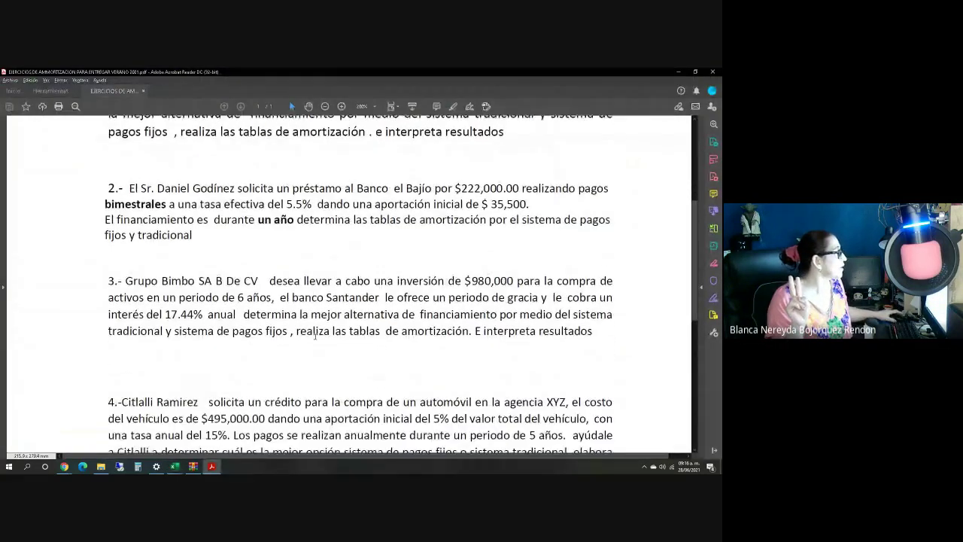
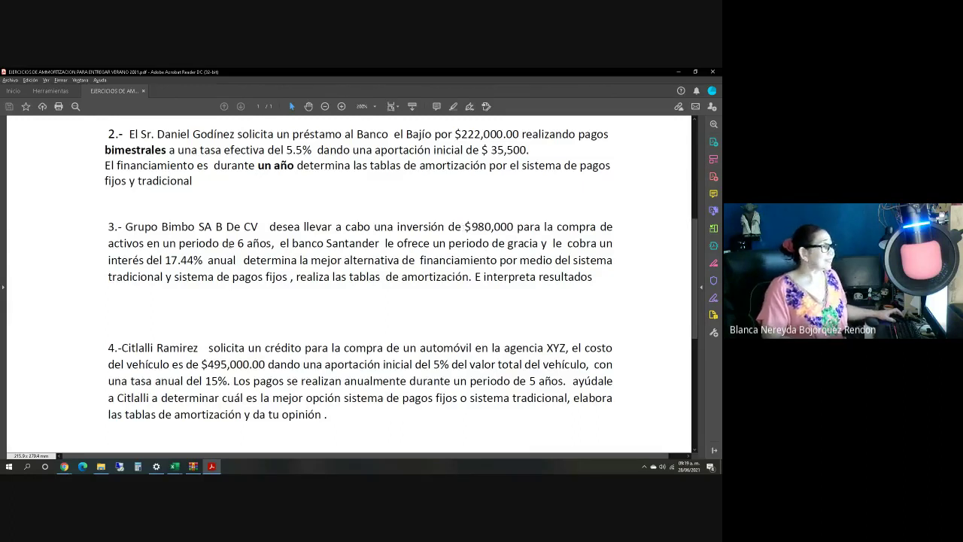
{"action": "left_click_drag", "start_coordinate": [236, 244], "coordinate": [272, 243]}
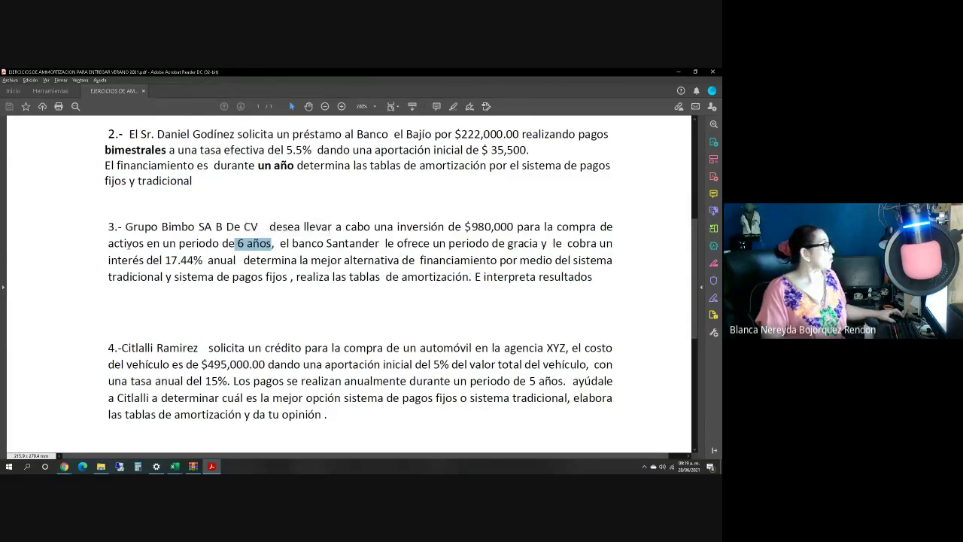
{"action": "left_click_drag", "start_coordinate": [165, 259], "coordinate": [316, 260]}
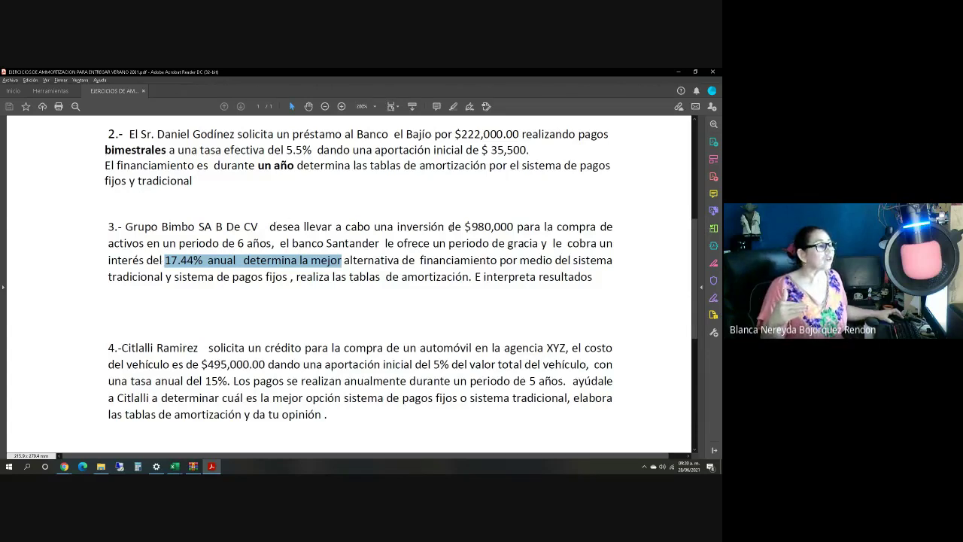
{"action": "left_click_drag", "start_coordinate": [461, 226], "coordinate": [515, 226]}
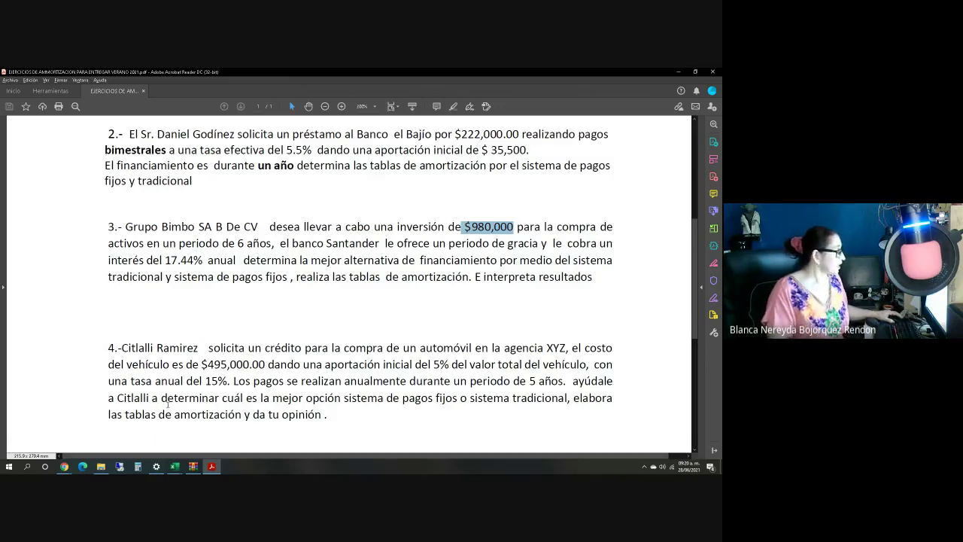
{"action": "scroll", "coordinate": [168, 404], "scroll_direction": "down", "scroll_amount": 1}
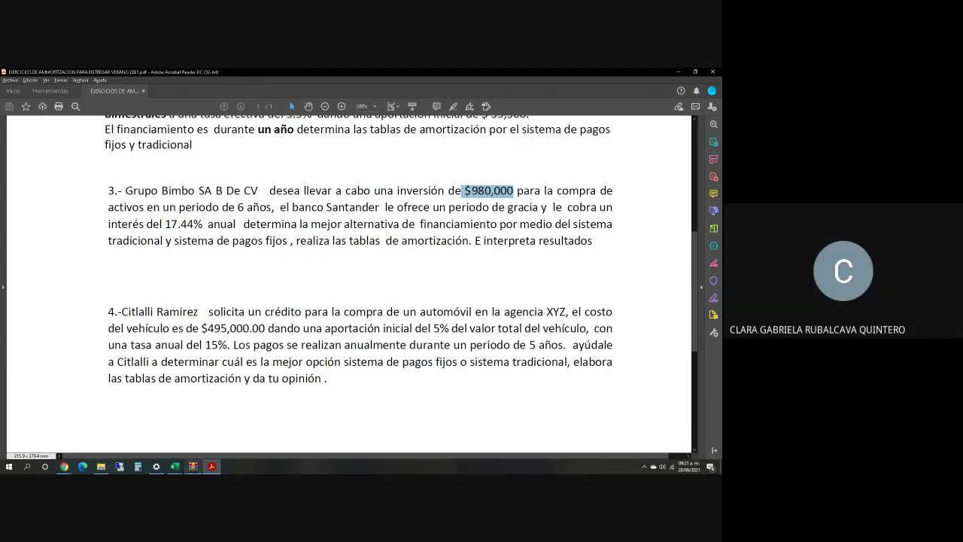
Return to the amortization workbook in Excel and copy the entire current sheet into a new worksheet.
{"action": "left_click", "coordinate": [176, 466]}
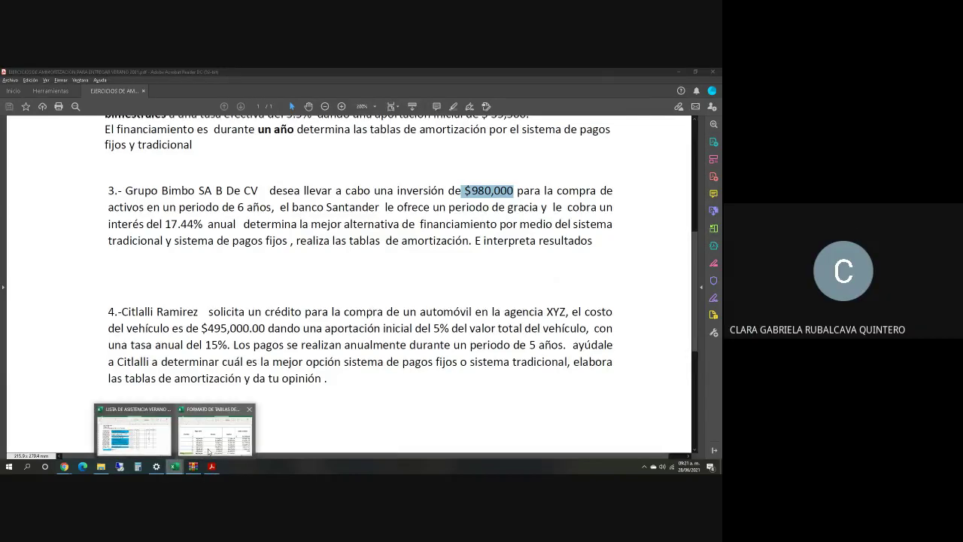
{"action": "left_click", "coordinate": [209, 452]}
{"action": "scroll", "coordinate": [54, 316], "scroll_direction": "up", "scroll_amount": 5}
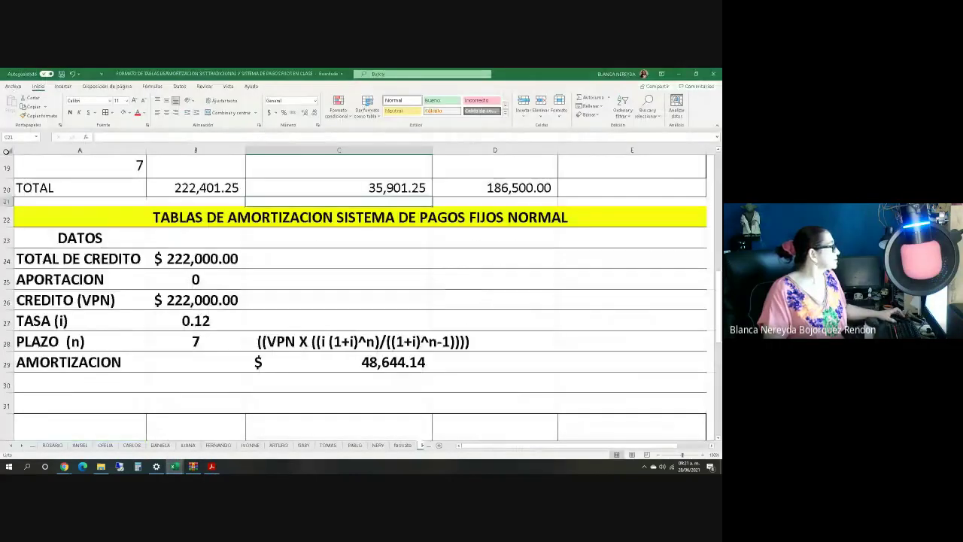
{"action": "left_click", "coordinate": [6, 148]}
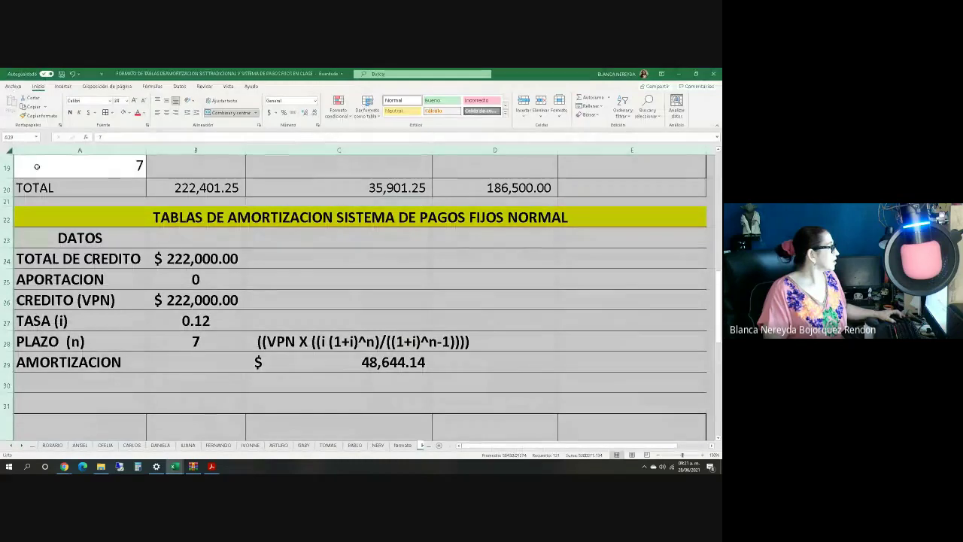
{"action": "right_click", "coordinate": [33, 164]}
{"action": "left_click", "coordinate": [57, 187]}
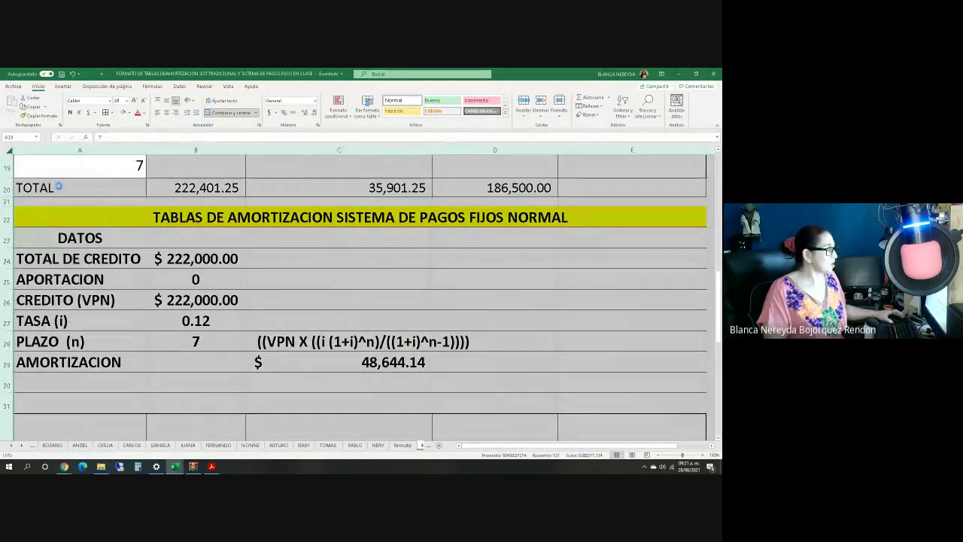
{"action": "left_click", "coordinate": [438, 445]}
{"action": "left_click", "coordinate": [11, 105]}
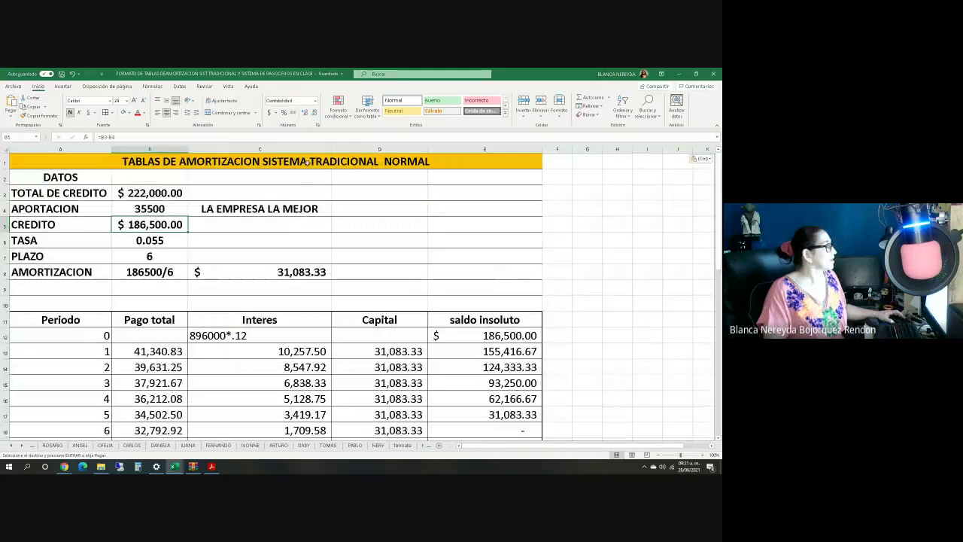
Check the investment in exercise 3, set TOTAL DE CREDITO in B3 to 980,000 and set APORTACION in B4 to 0.
{"action": "left_click", "coordinate": [137, 192]}
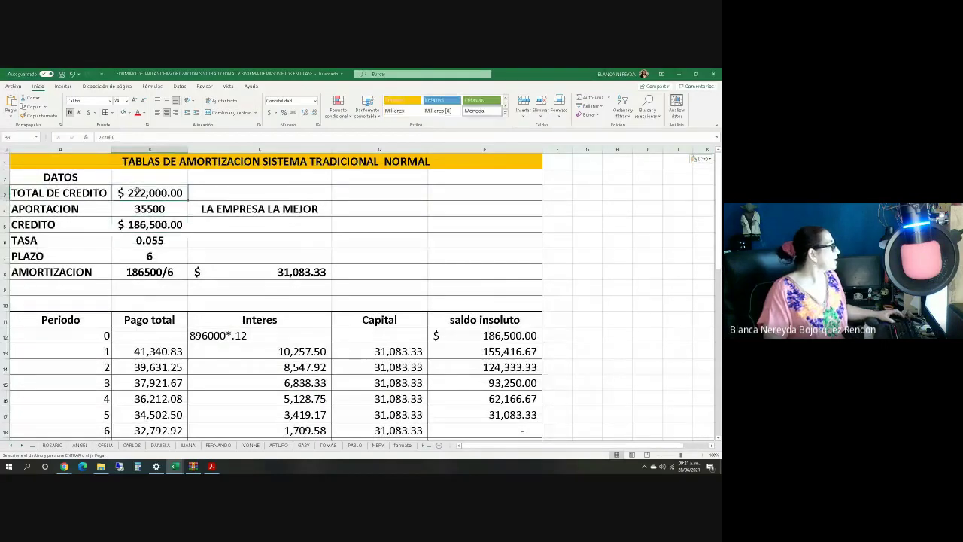
{"action": "key", "text": "alt+Tab"}
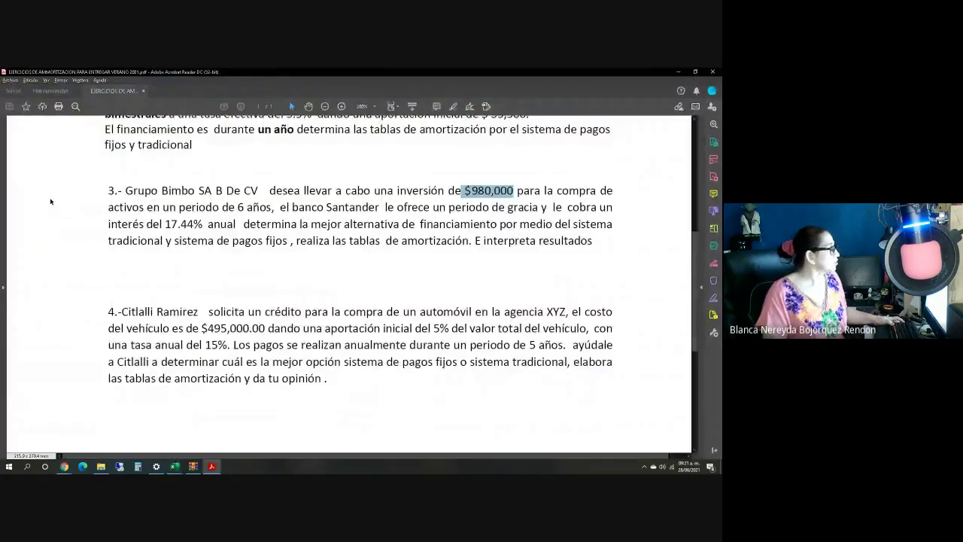
{"action": "key", "text": "alt+Tab"}
{"action": "type", "text": "980"}
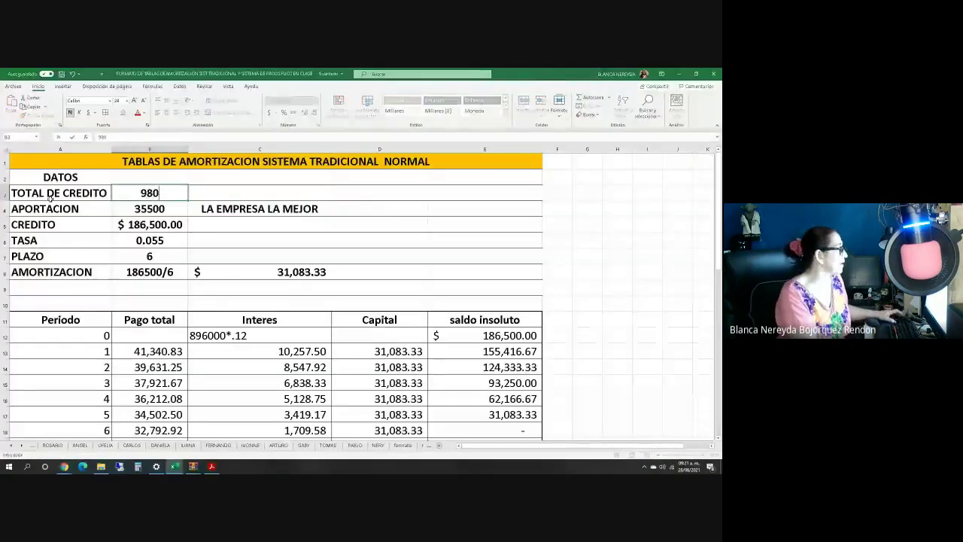
{"action": "type", "text": ",000"}
{"action": "key", "text": "Return"}
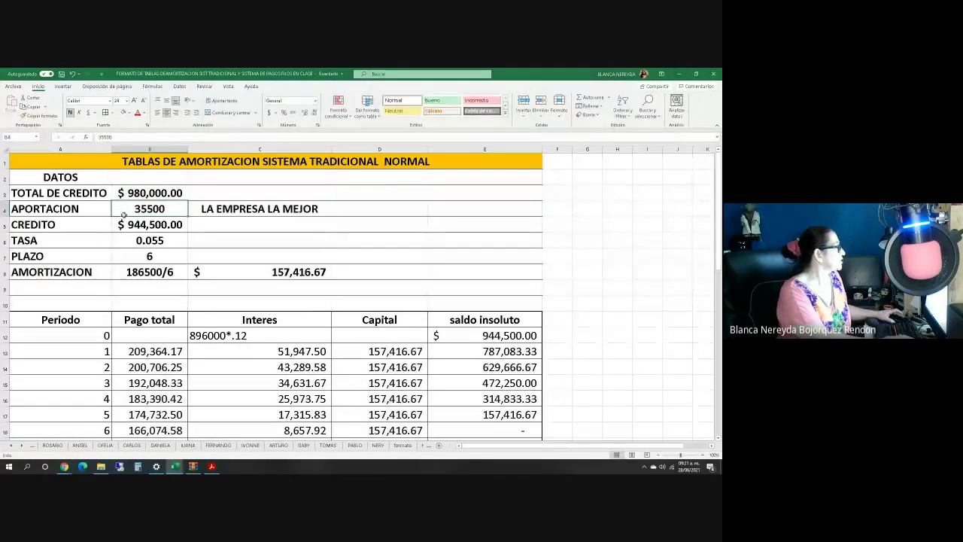
{"action": "type", "text": "0"}
Check the annual interest rate in exercise 3 of the PDF and set TASA in B6 to .1744.
{"action": "left_click", "coordinate": [126, 241]}
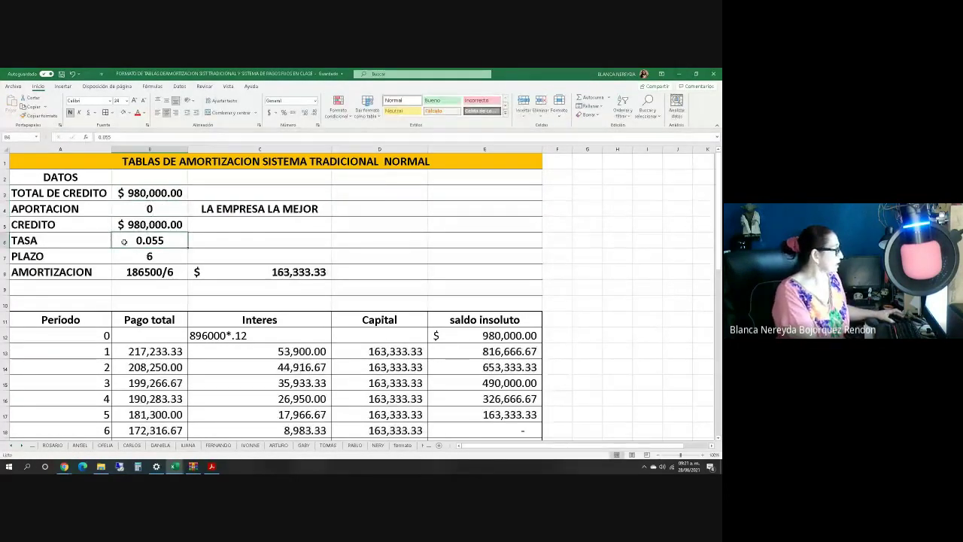
{"action": "key", "text": "alt+Tab"}
{"action": "key", "text": "alt+Tab"}
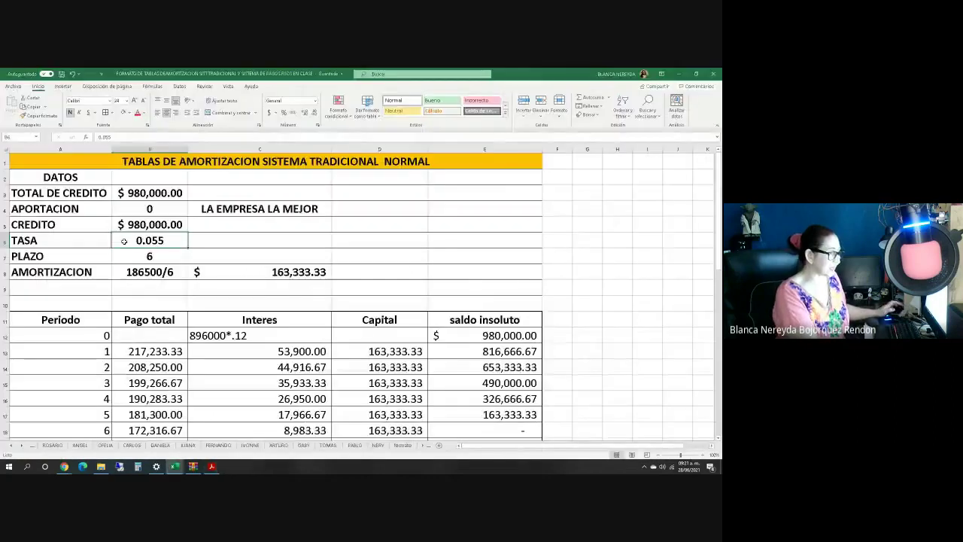
{"action": "type", "text": ".1744"}
{"action": "left_click", "coordinate": [132, 261]}
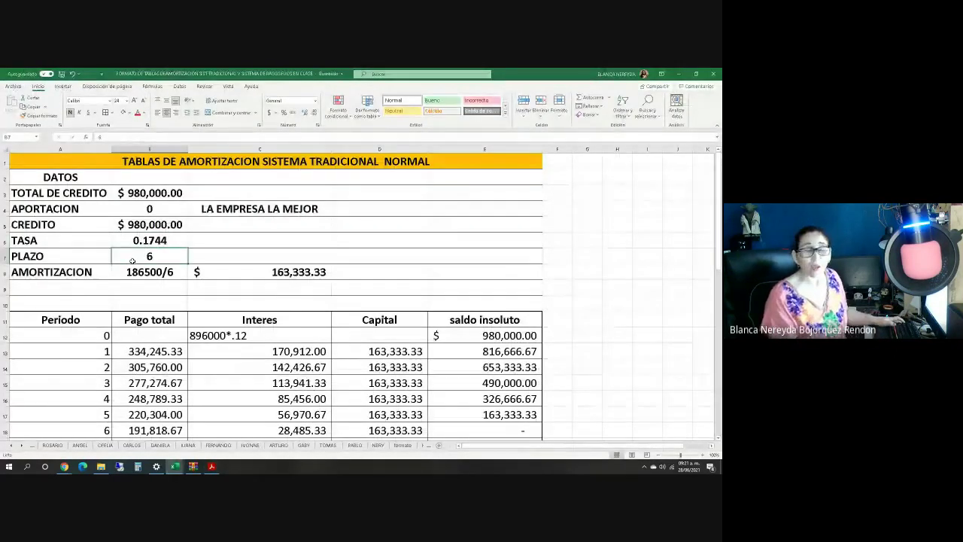
Enter the label PERIODO DE GRACIA in C7, beside the PLAZO value of the traditional system data.
{"action": "left_click", "coordinate": [220, 254]}
{"action": "type", "text": "P"}
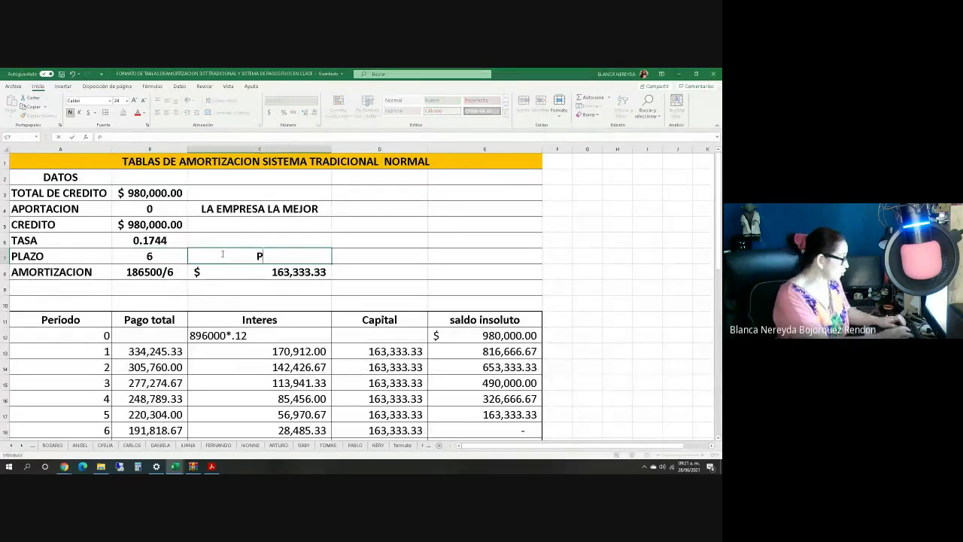
{"action": "type", "text": "ERIODO DE"}
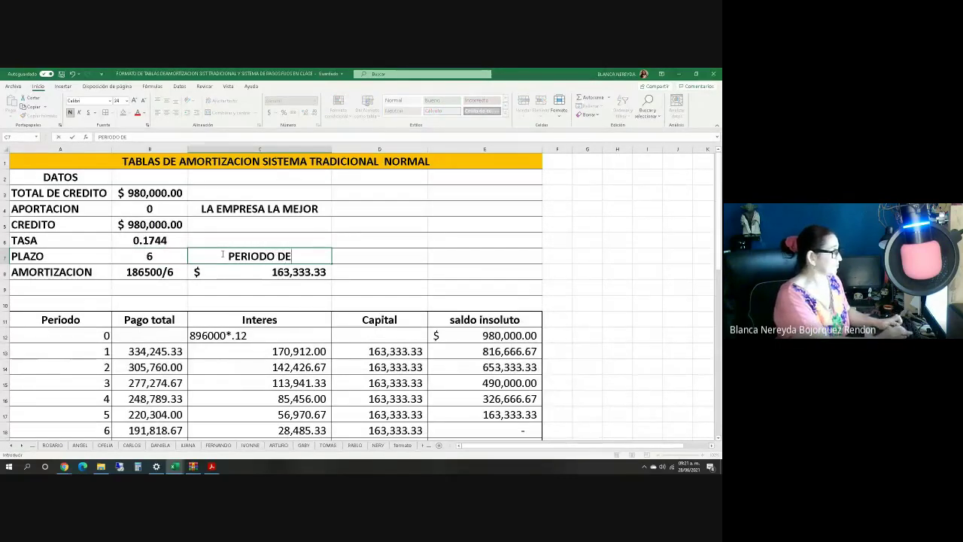
{"action": "type", "text": " GRACU"}
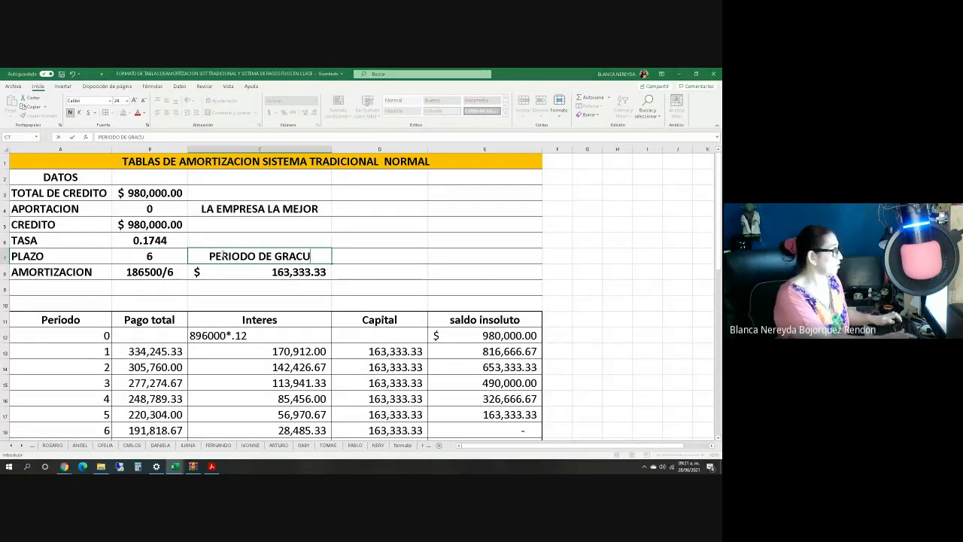
{"action": "key", "text": "BackSpace"}
{"action": "type", "text": "IA"}
{"action": "left_click", "coordinate": [171, 269]}
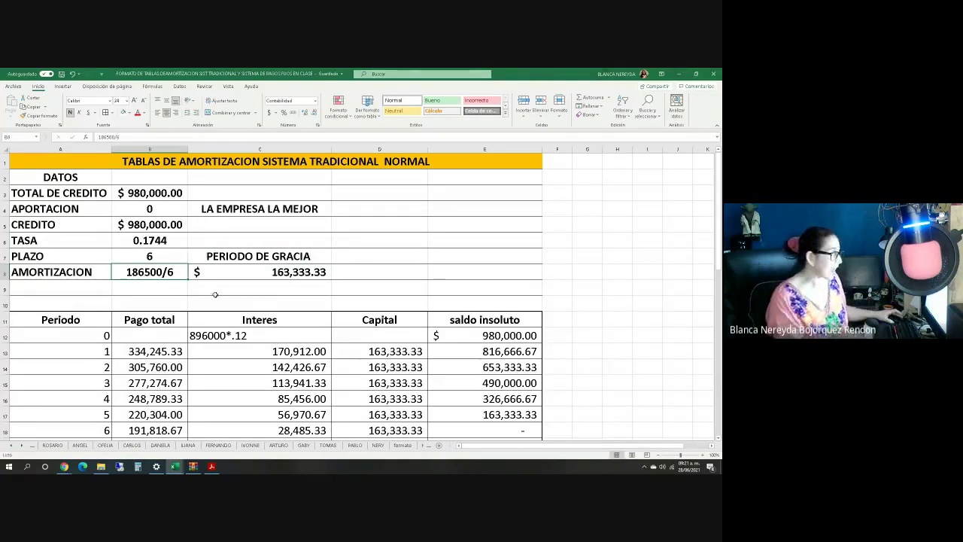
Clear the period 1 Capital in D13 of the traditional amortization table.
{"action": "left_click", "coordinate": [361, 353]}
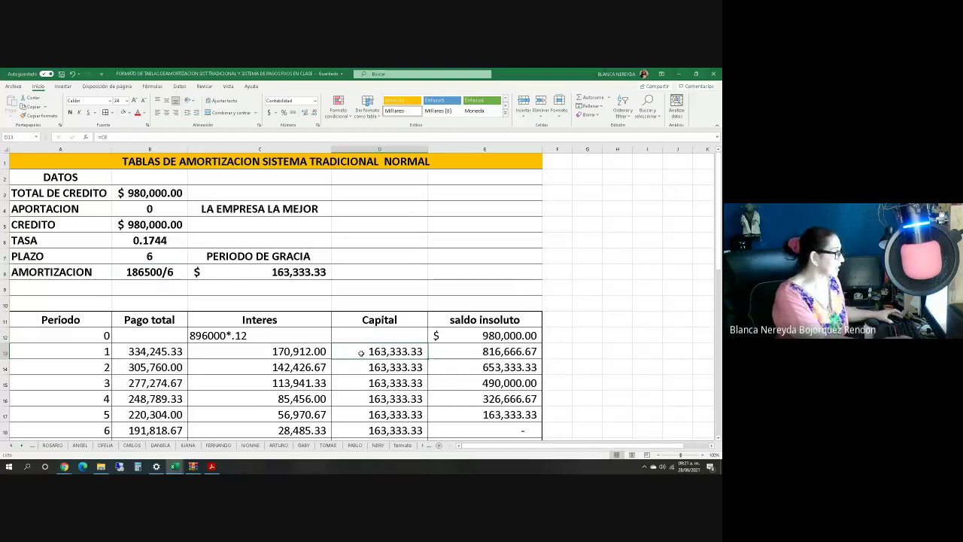
{"action": "key", "text": "BackSpace"}
{"action": "left_click", "coordinate": [289, 351]}
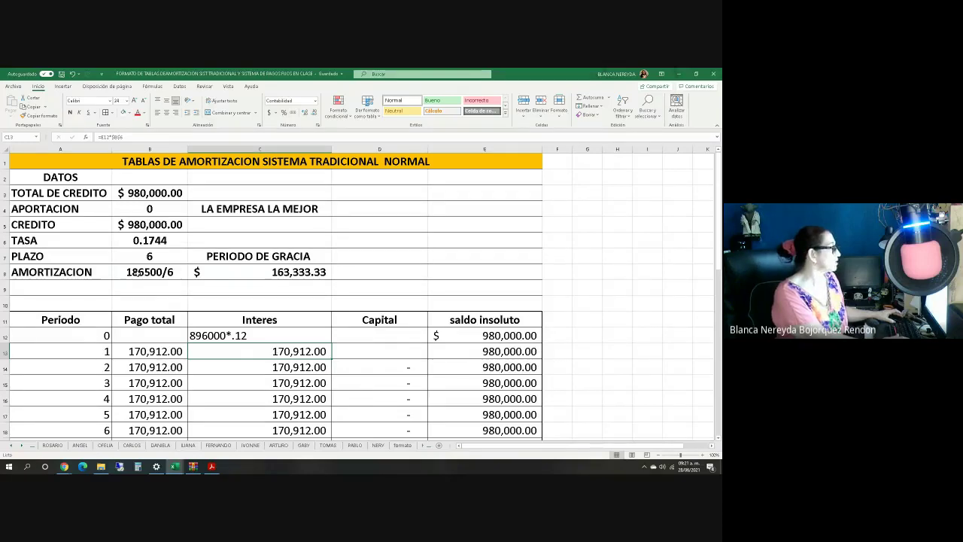
In the AMORTIZACION row, enter 980000/5 in B8 and the formula =B5/5 in C8.
{"action": "left_click", "coordinate": [136, 273]}
{"action": "type", "text": "9"}
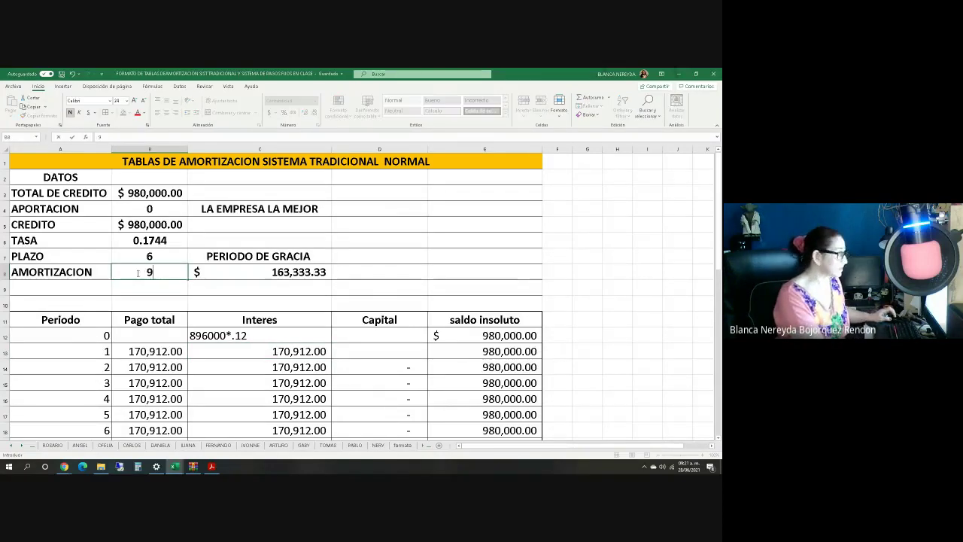
{"action": "type", "text": "80000/5"}
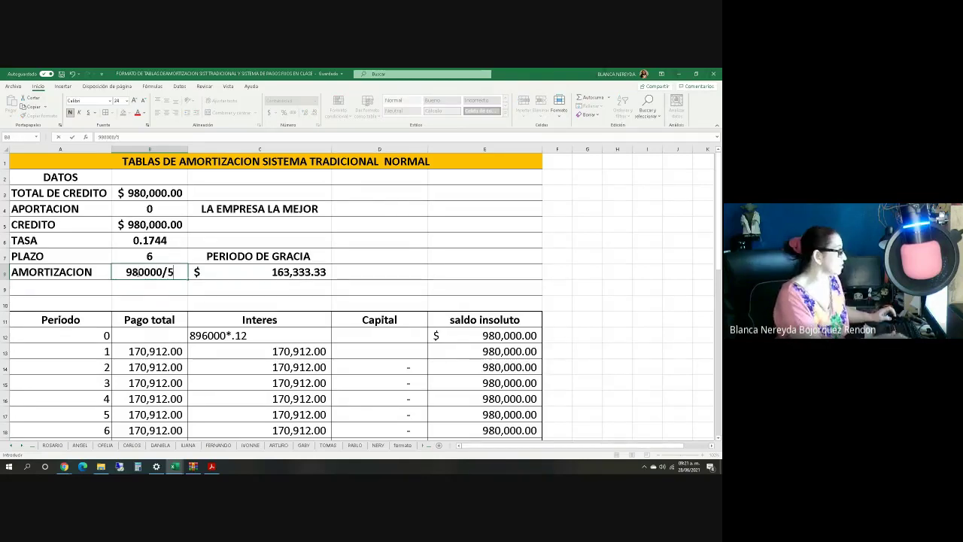
{"action": "key", "text": "Return"}
{"action": "left_click", "coordinate": [238, 272]}
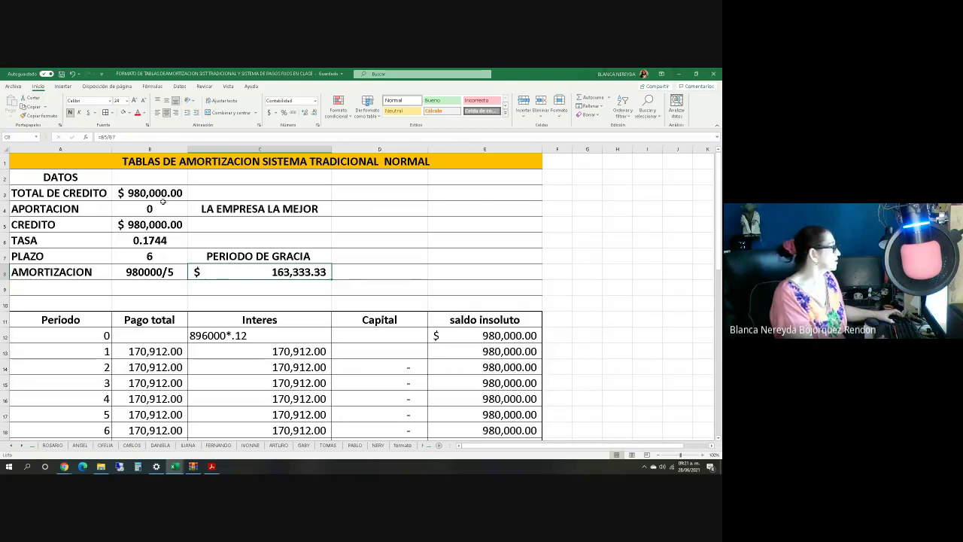
{"action": "type", "text": "="}
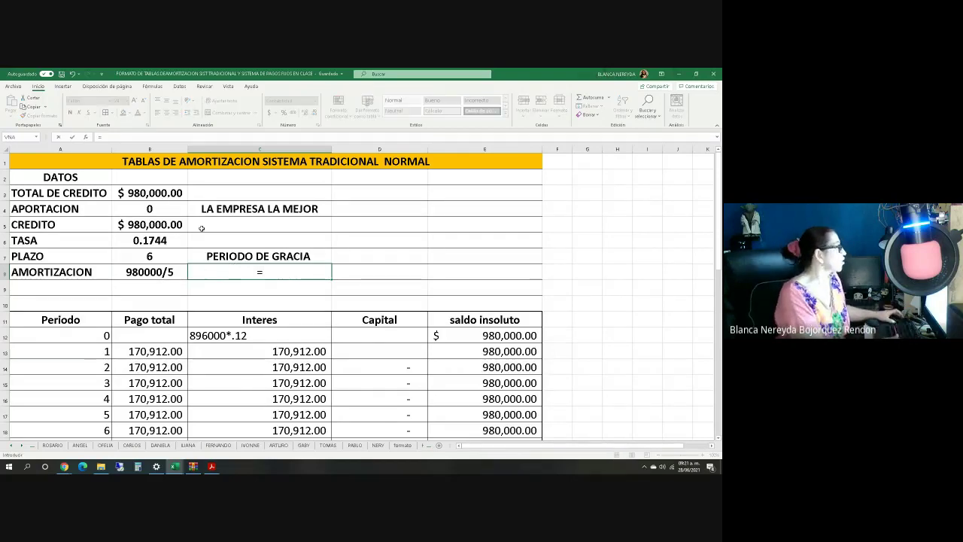
{"action": "left_click", "coordinate": [148, 225]}
{"action": "type", "text": "/5"}
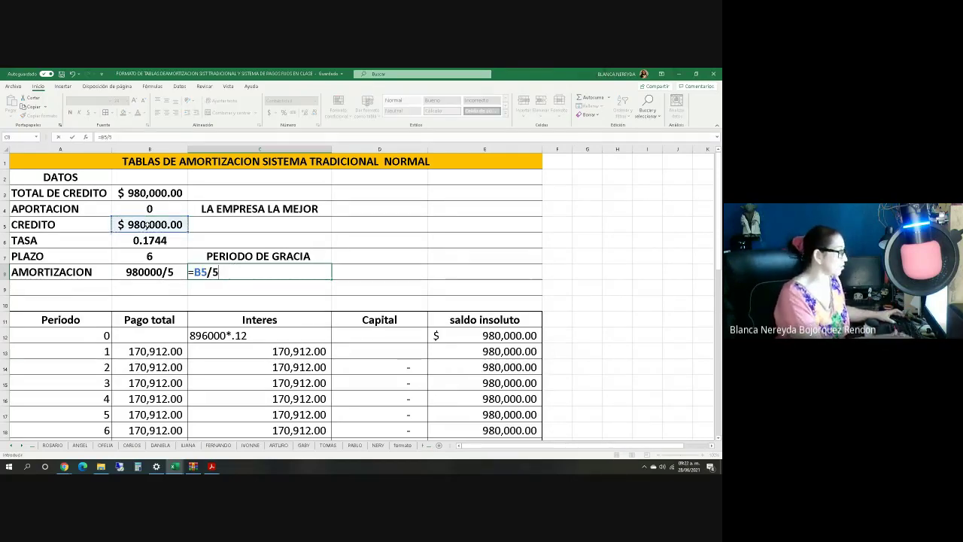
{"action": "key", "text": "Return"}
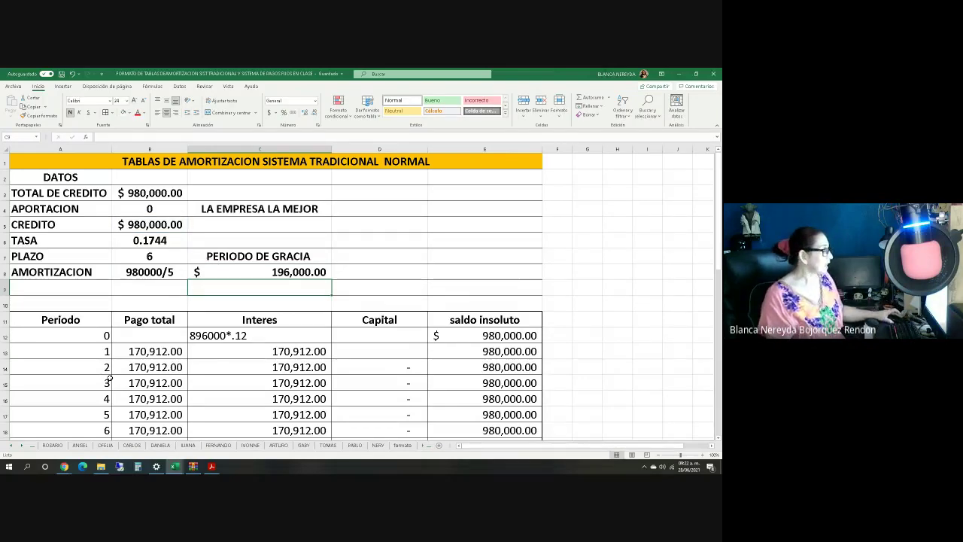
Link the period 2 Capital in D14 to the amortization amount with the formula =C8.
{"action": "left_click", "coordinate": [373, 368]}
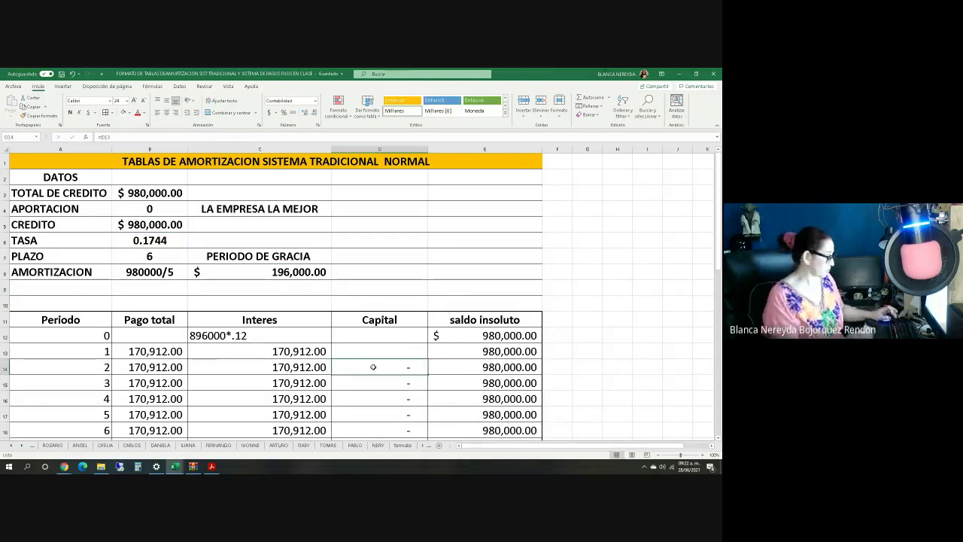
{"action": "type", "text": "="}
{"action": "left_click", "coordinate": [277, 272]}
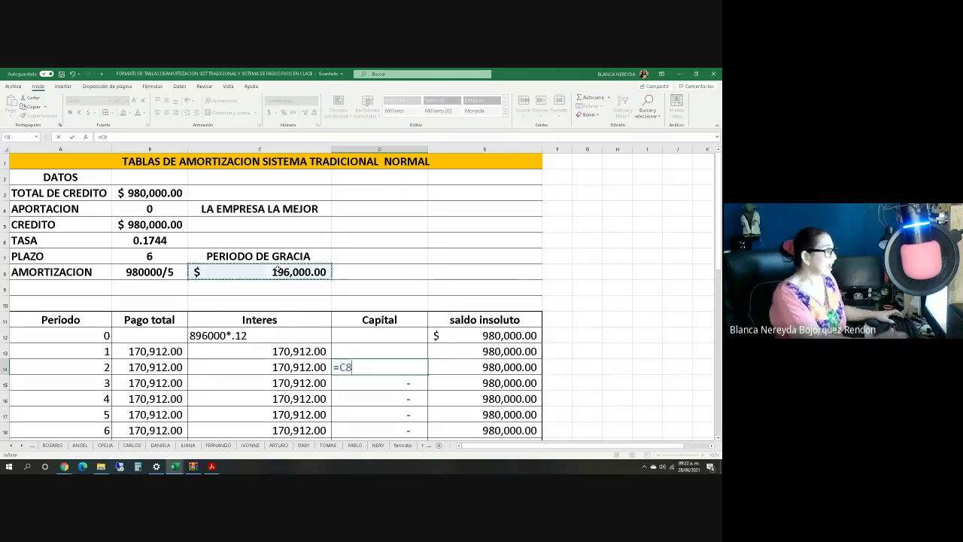
{"action": "key", "text": "Return"}
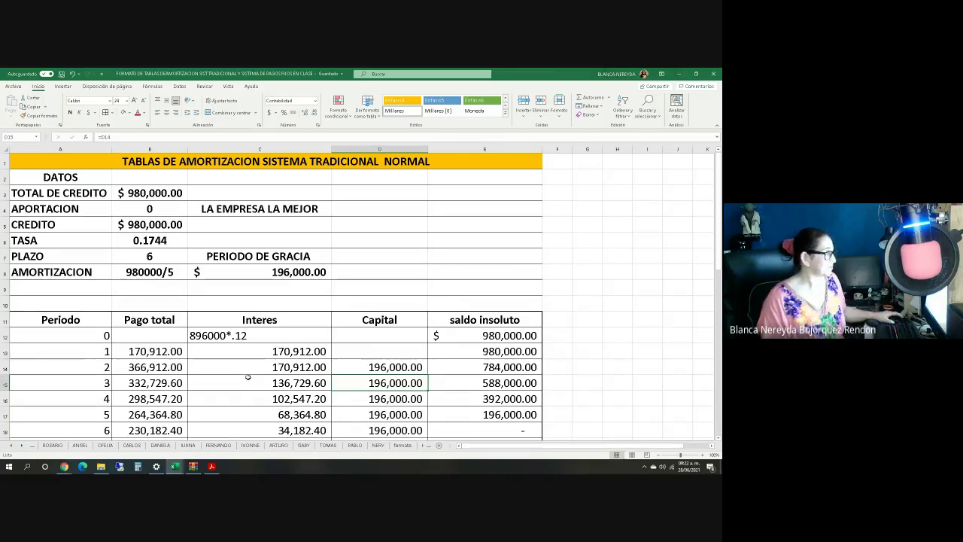
Set PLAZO (n) in B28 of the fixed-payments section to 5.
{"action": "scroll", "coordinate": [248, 377], "scroll_direction": "down", "scroll_amount": 1}
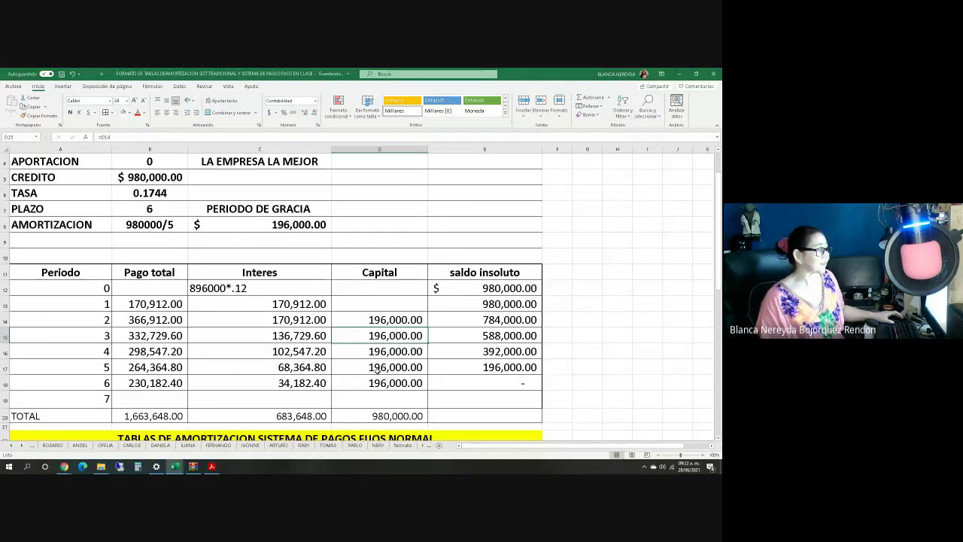
{"action": "scroll", "coordinate": [355, 380], "scroll_direction": "down", "scroll_amount": 1}
{"action": "scroll", "coordinate": [355, 381], "scroll_direction": "down", "scroll_amount": 2}
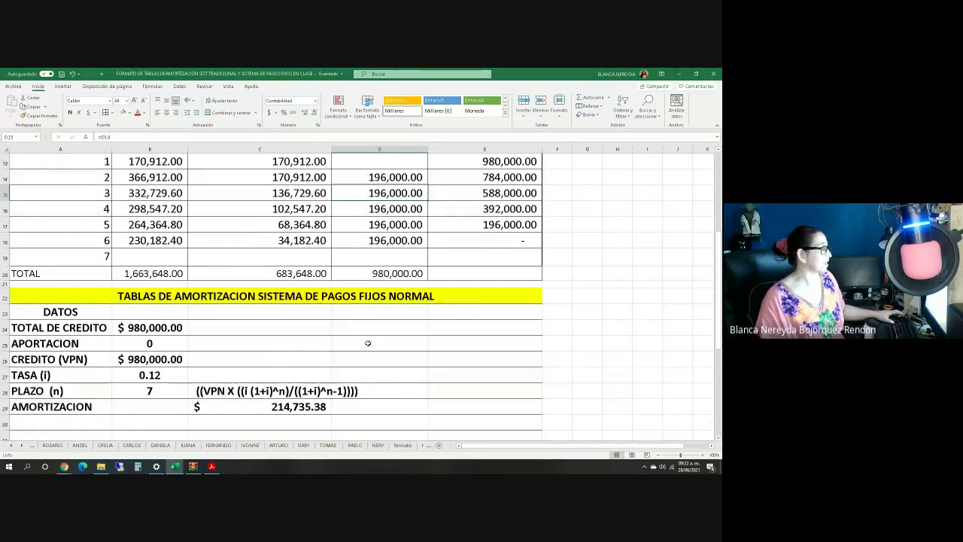
{"action": "scroll", "coordinate": [329, 305], "scroll_direction": "up", "scroll_amount": 2}
{"action": "scroll", "coordinate": [328, 305], "scroll_direction": "down", "scroll_amount": 3}
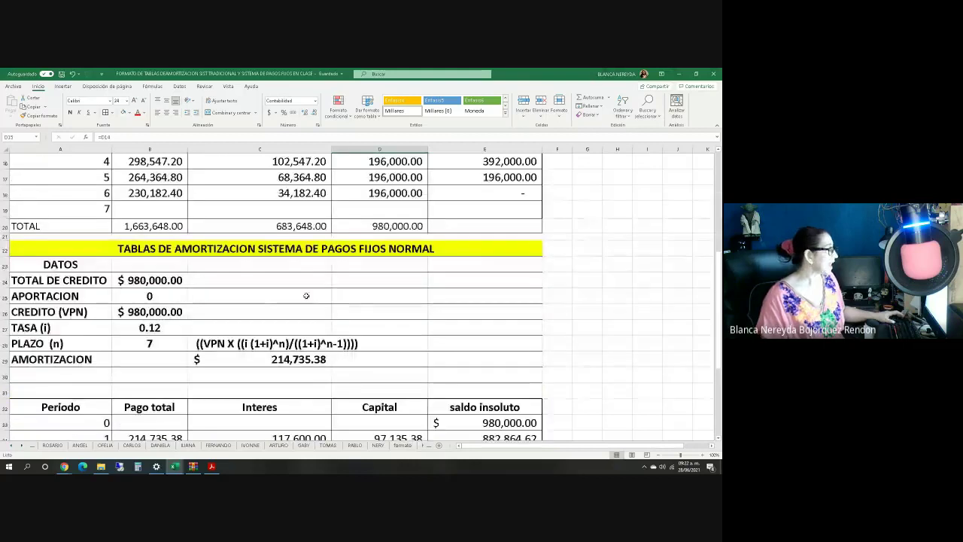
{"action": "left_click", "coordinate": [128, 343]}
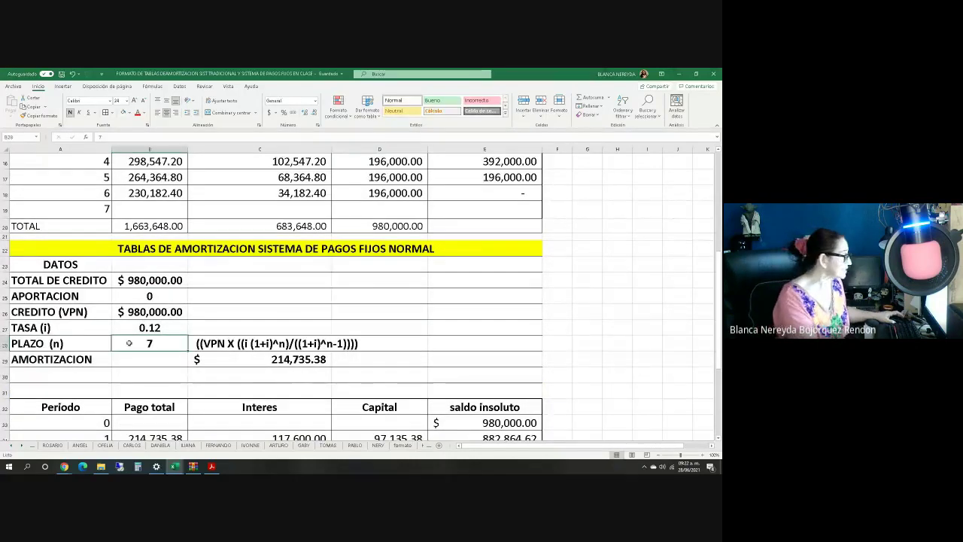
{"action": "type", "text": "5"}
{"action": "key", "text": "Return"}
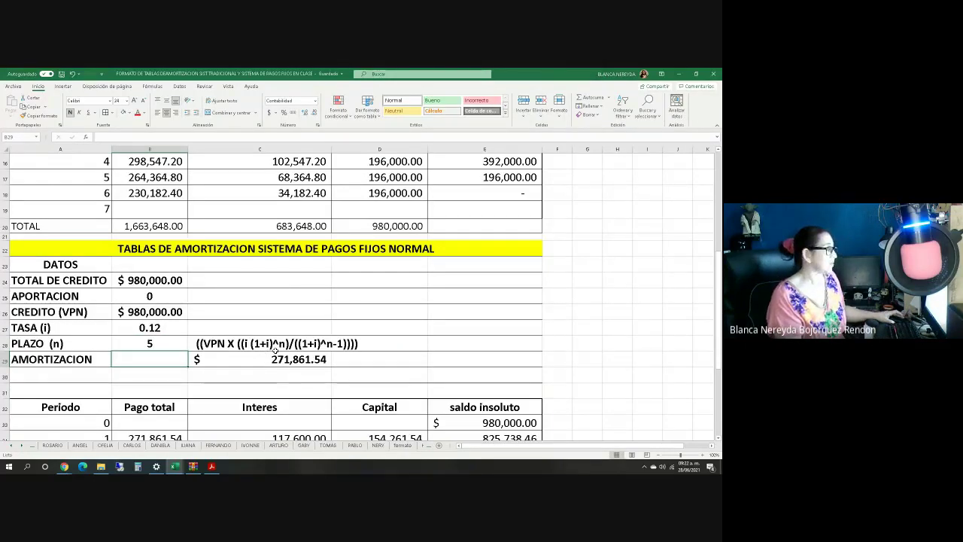
Clear the period 1 Pago total in B34 and the period 1 Capital in D34 of the fixed-payments table.
{"action": "left_click", "coordinate": [151, 325]}
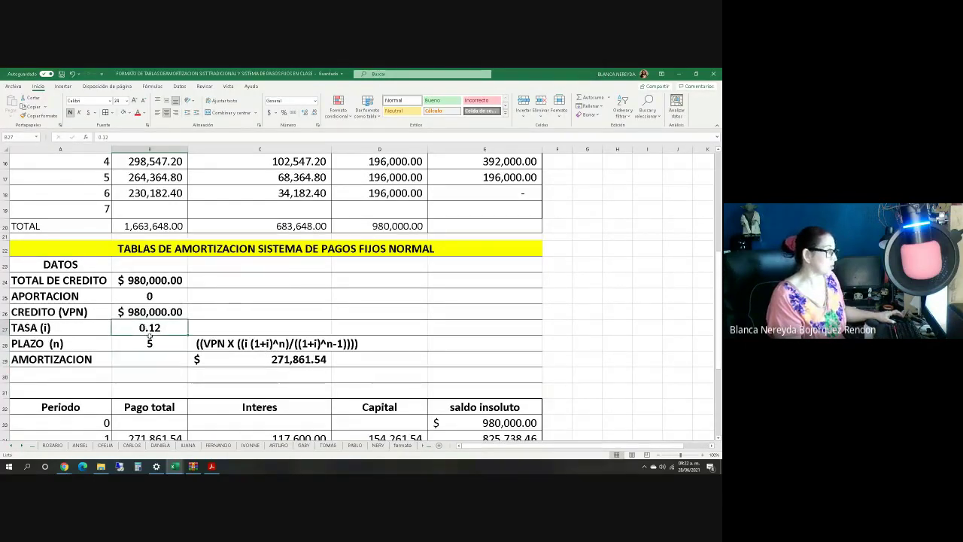
{"action": "scroll", "coordinate": [218, 372], "scroll_direction": "down", "scroll_amount": 2}
{"action": "left_click", "coordinate": [361, 353]}
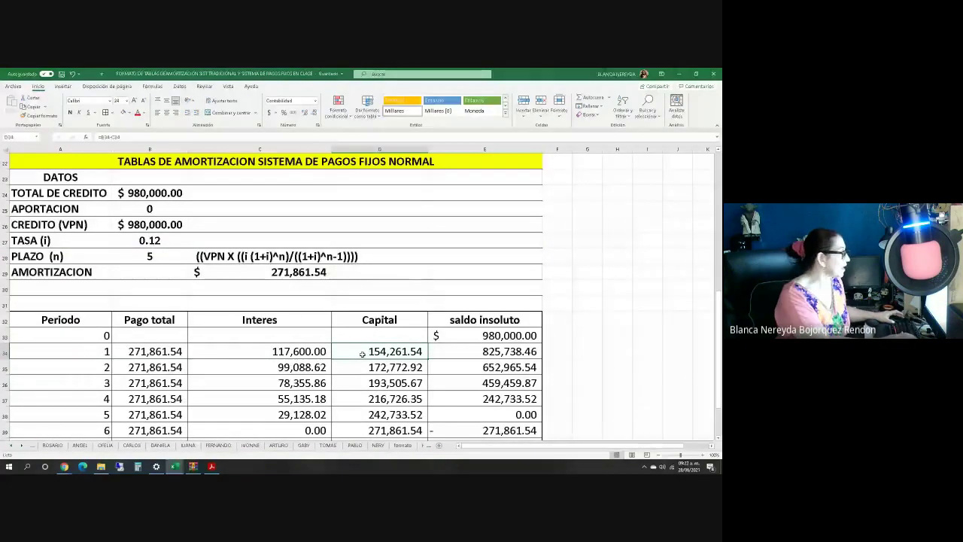
{"action": "left_click", "coordinate": [130, 350]}
{"action": "double_click", "coordinate": [129, 351]}
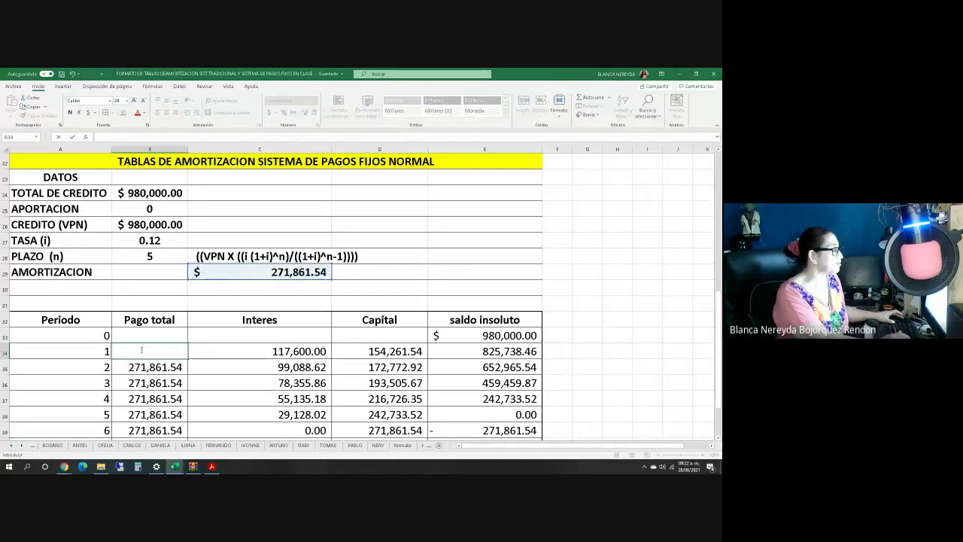
{"action": "left_click", "coordinate": [140, 349]}
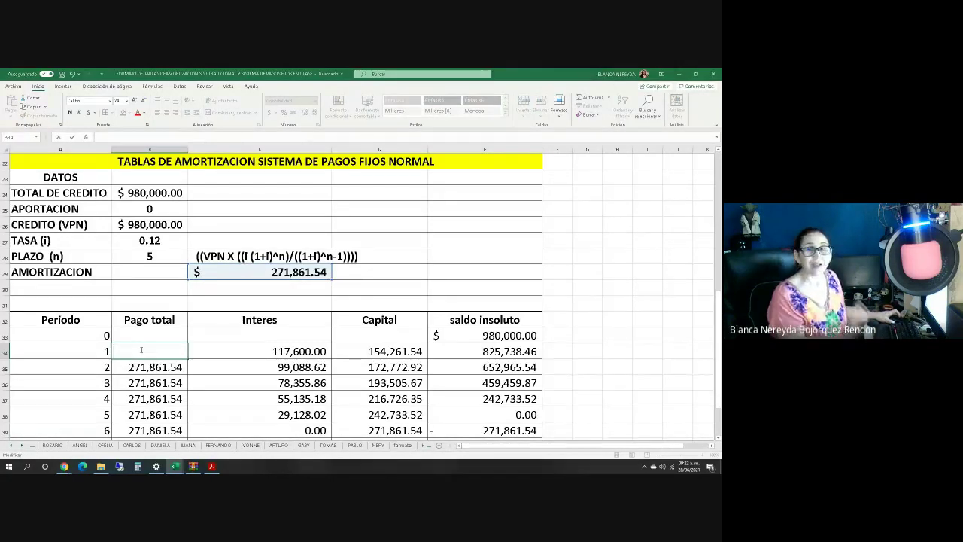
{"action": "left_click", "coordinate": [363, 353]}
{"action": "left_click", "coordinate": [361, 368]}
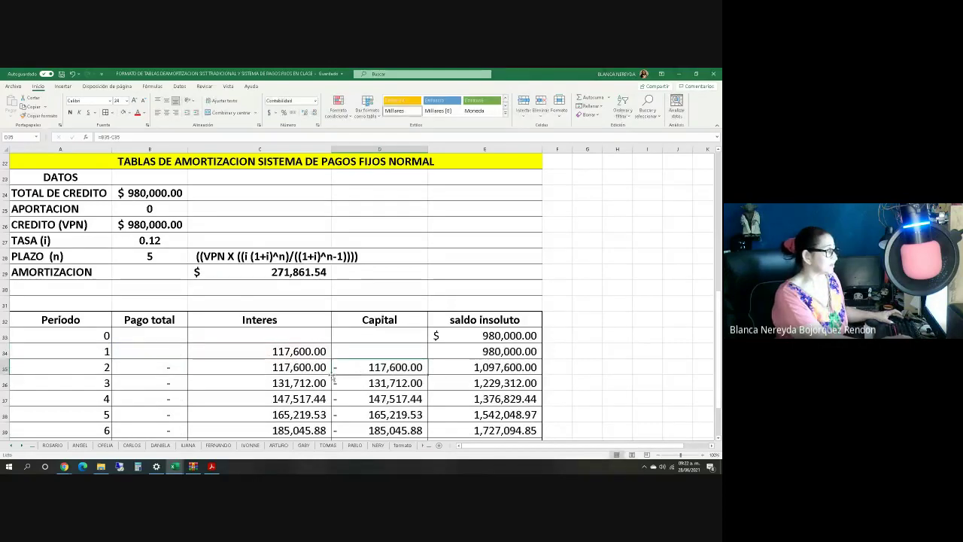
Make the period 1 Pago total in B34 equal to that period's interest with the formula =C34.
{"action": "left_click", "coordinate": [150, 350]}
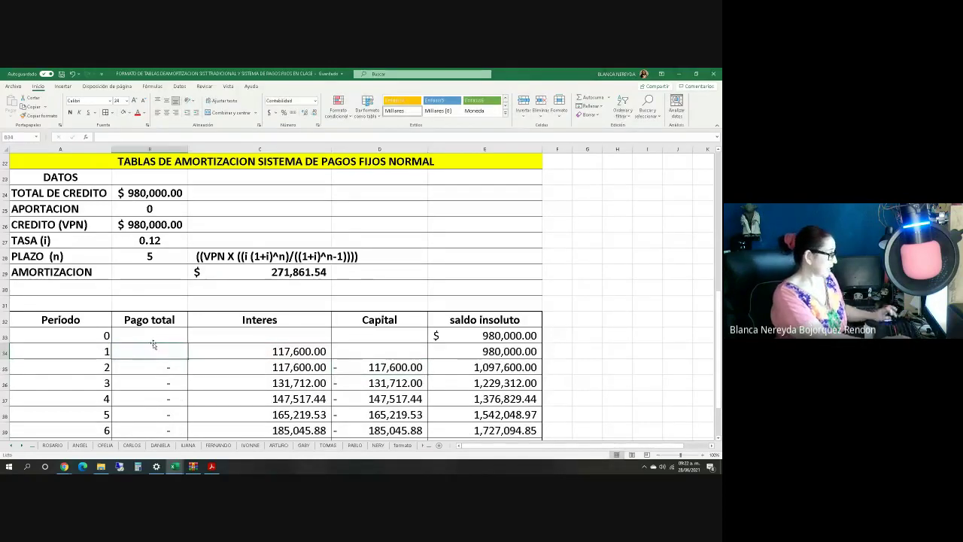
{"action": "type", "text": "="}
{"action": "left_click", "coordinate": [252, 353]}
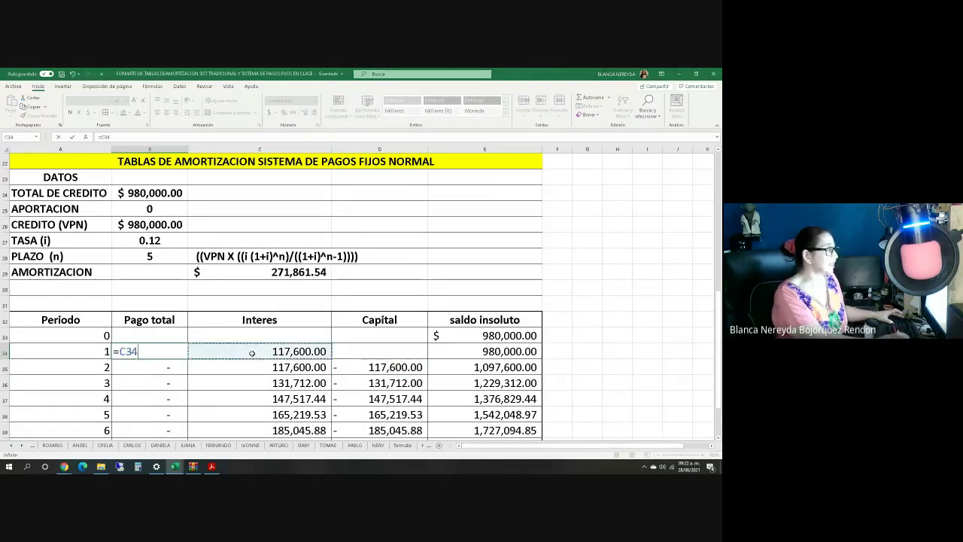
{"action": "key", "text": "Return"}
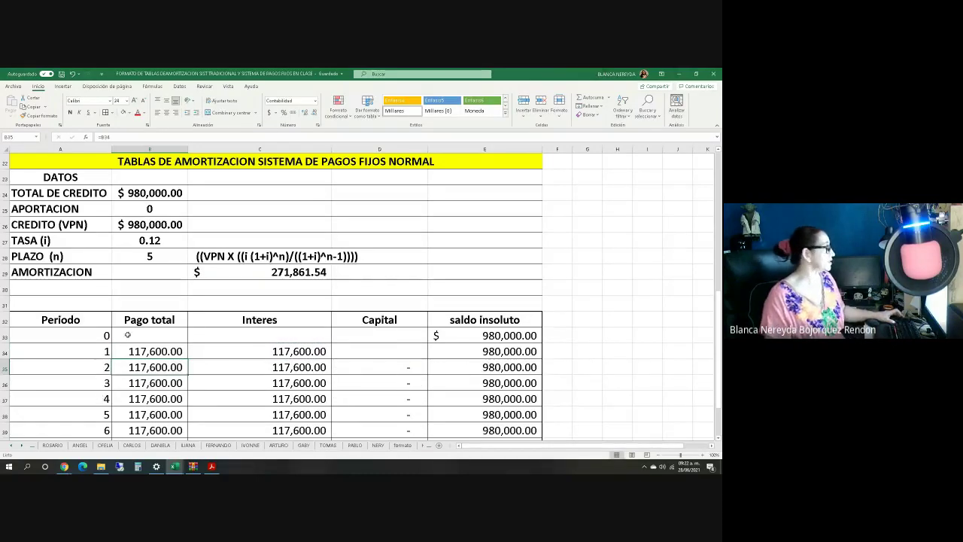
Set TASA (i) in B27 of the fixed-payments section to .1744, matching the rate in the traditional section.
{"action": "left_click", "coordinate": [130, 240]}
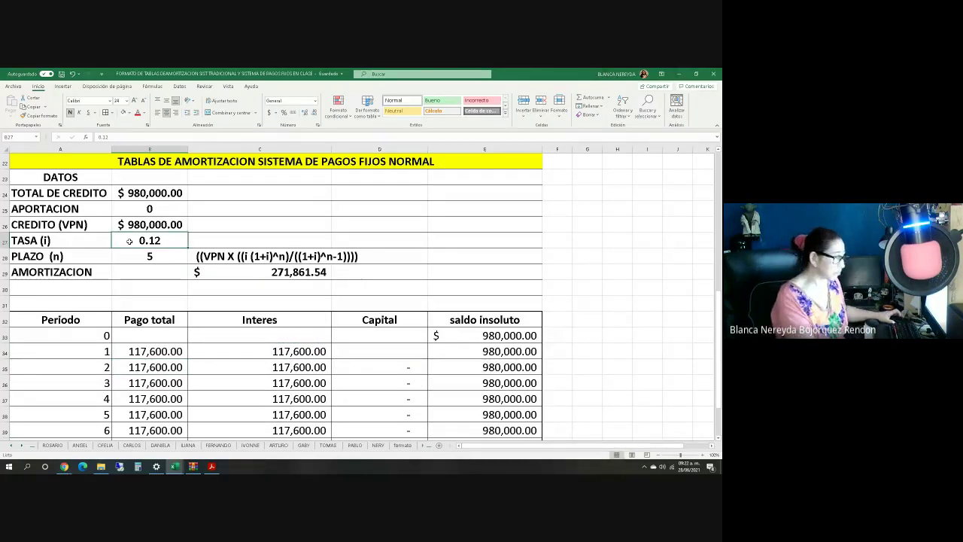
{"action": "type", "text": ".17"}
{"action": "scroll", "coordinate": [126, 241], "scroll_direction": "up", "scroll_amount": 7}
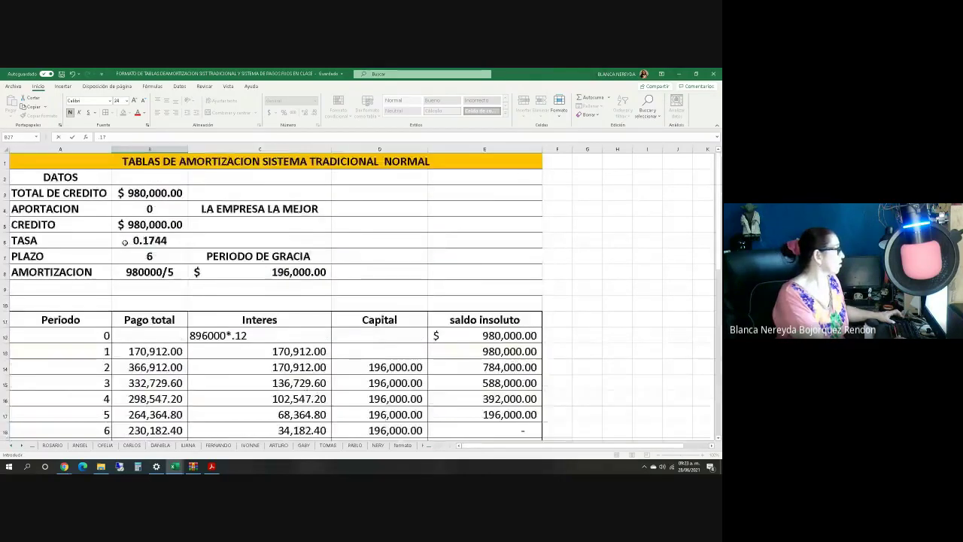
{"action": "scroll", "coordinate": [125, 241], "scroll_direction": "down", "scroll_amount": 3}
{"action": "type", "text": "44"}
{"action": "key", "text": "Return"}
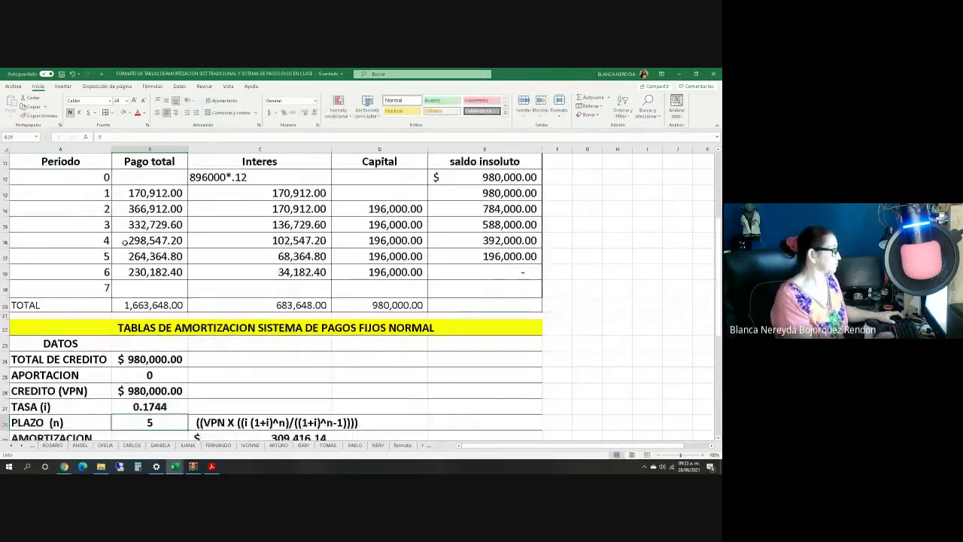
Clear the period 2 Pago total in B35 of the fixed-payments table.
{"action": "scroll", "coordinate": [125, 242], "scroll_direction": "down", "scroll_amount": 3}
{"action": "left_click", "coordinate": [203, 369]}
{"action": "scroll", "coordinate": [201, 352], "scroll_direction": "up", "scroll_amount": 4}
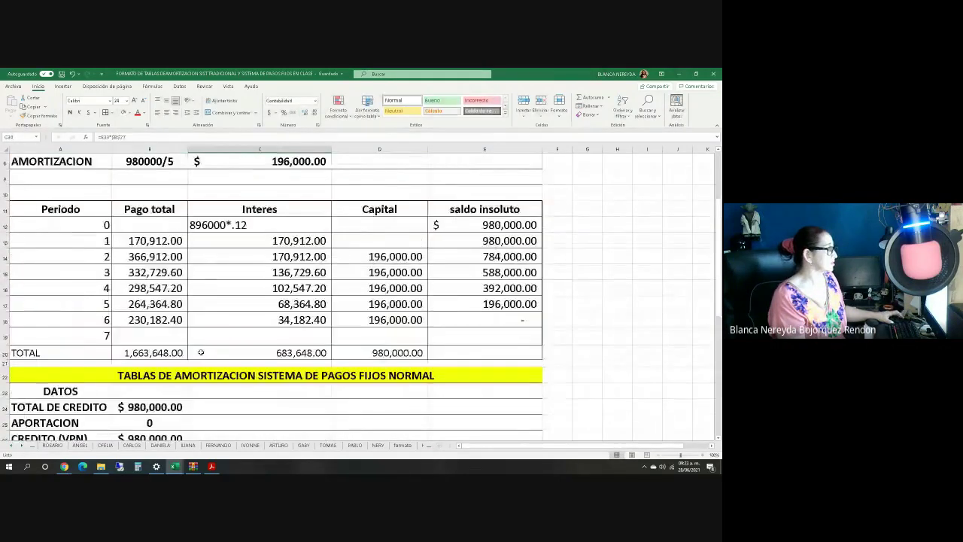
{"action": "scroll", "coordinate": [201, 352], "scroll_direction": "down", "scroll_amount": 5}
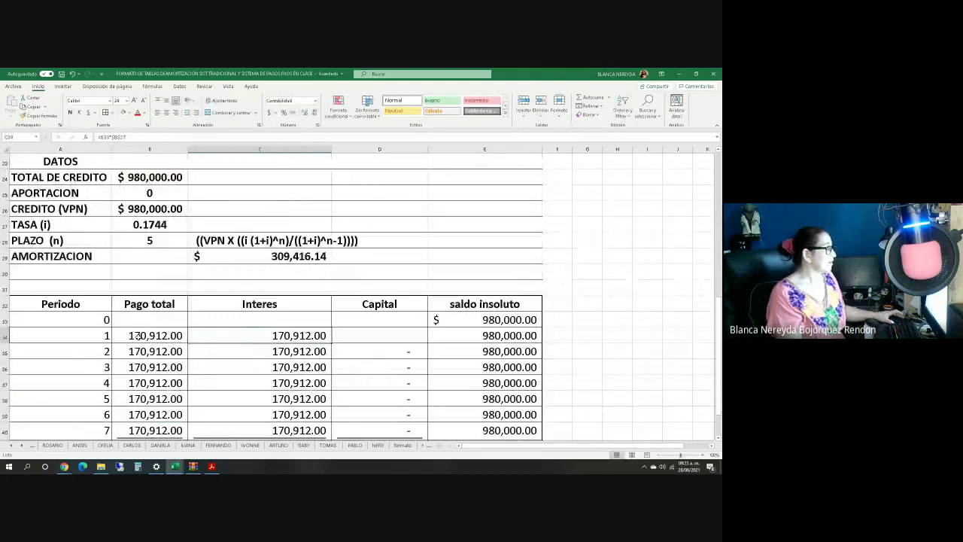
{"action": "left_click", "coordinate": [137, 337]}
{"action": "left_click", "coordinate": [131, 351]}
{"action": "double_click", "coordinate": [131, 352]}
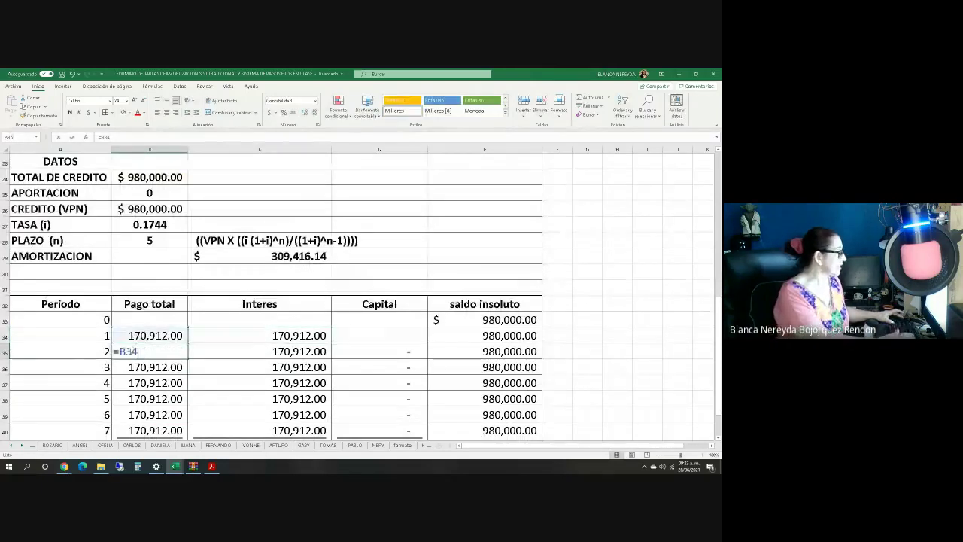
{"action": "key", "text": "Escape"}
{"action": "key", "text": "Delete"}
{"action": "left_click_drag", "start_coordinate": [136, 350], "coordinate": [142, 430]}
{"action": "scroll", "coordinate": [143, 436], "scroll_direction": "down", "scroll_amount": 1}
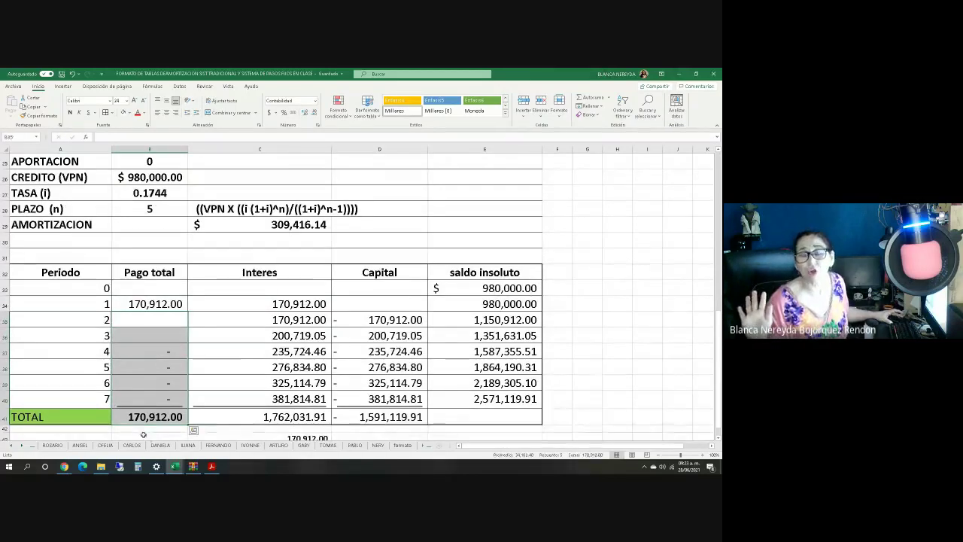
Check the AMORTIZACION formula in C29 of the fixed-payments section against the payment table below it.
{"action": "scroll", "coordinate": [223, 295], "scroll_direction": "up", "scroll_amount": 2}
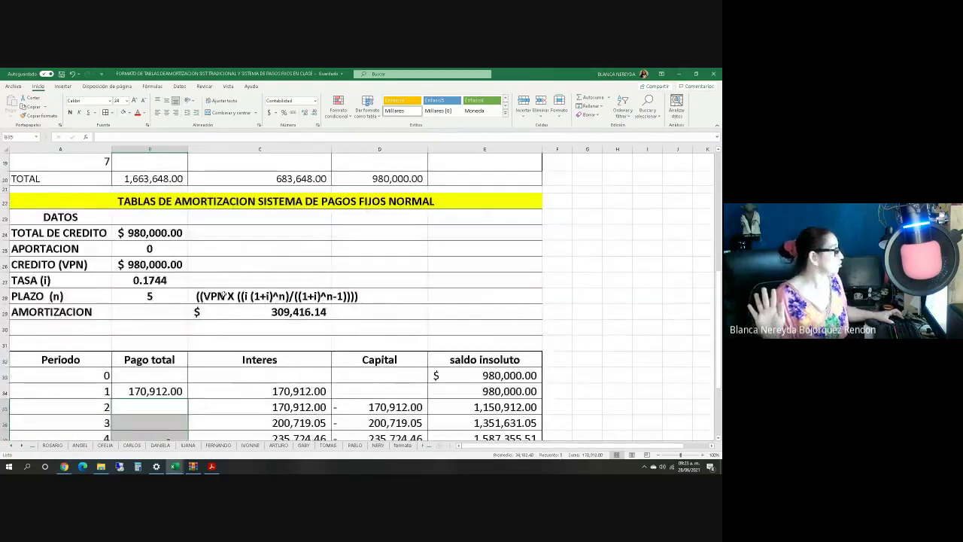
{"action": "left_click", "coordinate": [275, 313]}
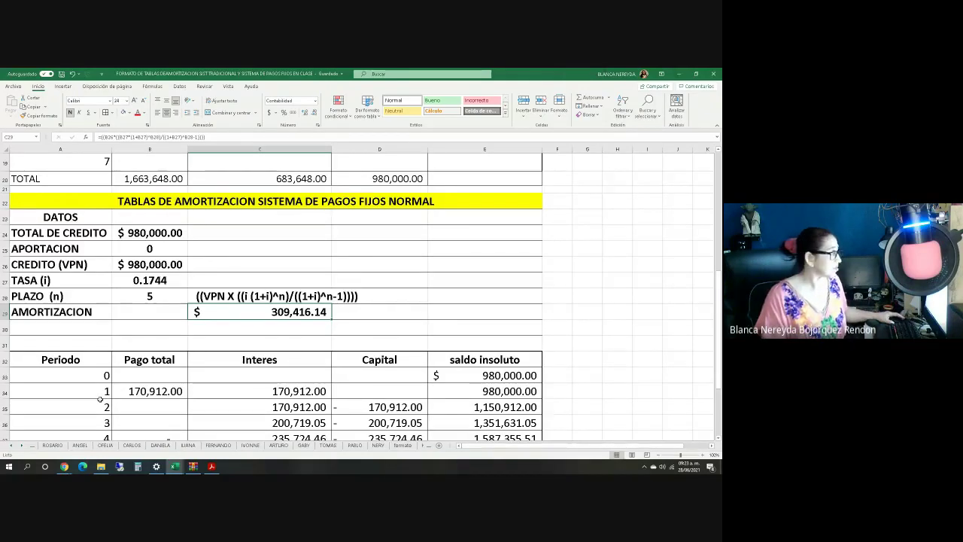
{"action": "scroll", "coordinate": [100, 399], "scroll_direction": "down", "scroll_amount": 2}
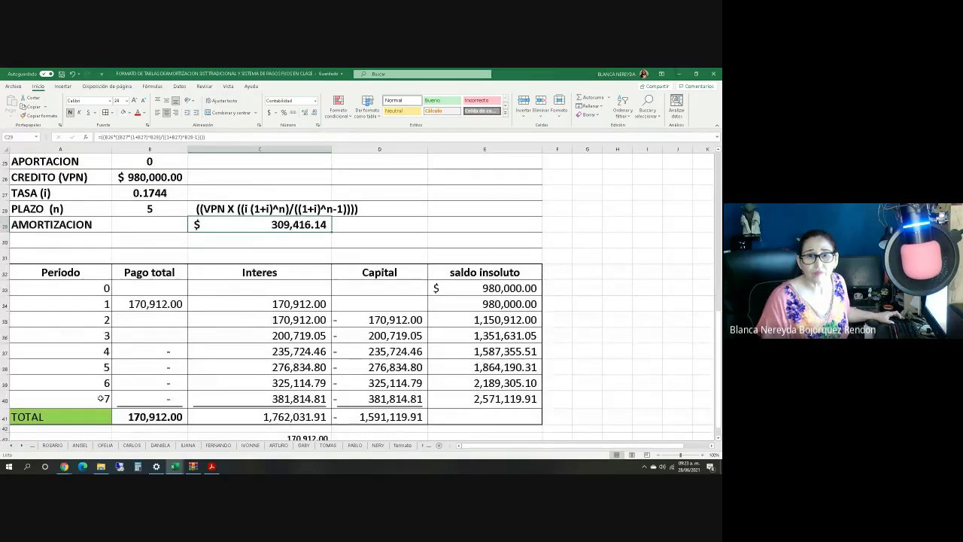
{"action": "scroll", "coordinate": [100, 399], "scroll_direction": "up", "scroll_amount": 2}
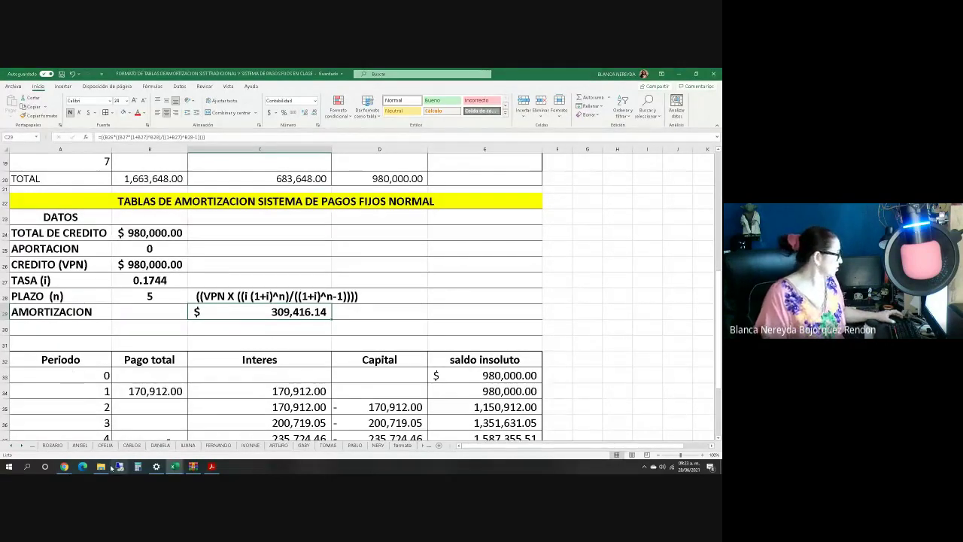
Look through the workbook's other sheets and examine the completed fixed-payments table on Hoja1.
{"action": "left_click", "coordinate": [7, 447]}
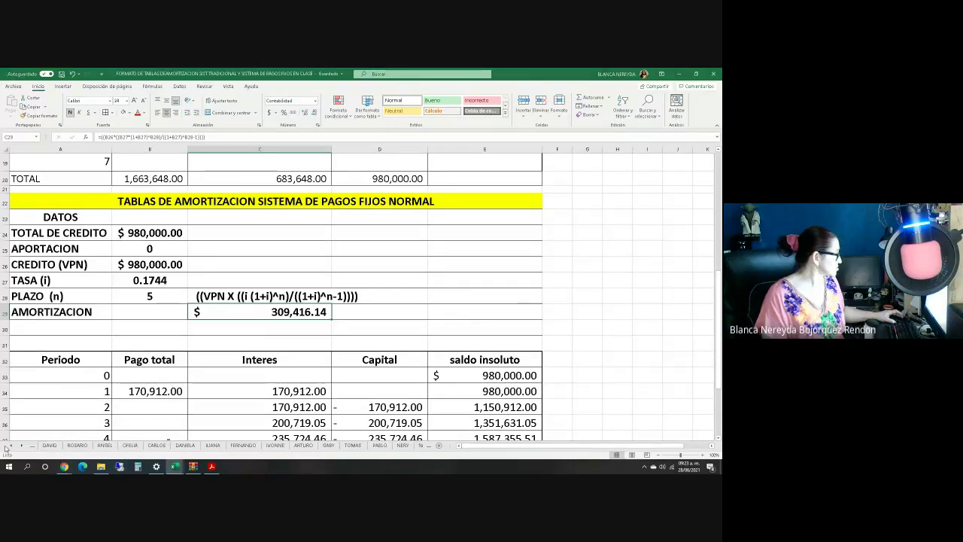
{"action": "left_click", "coordinate": [7, 446]}
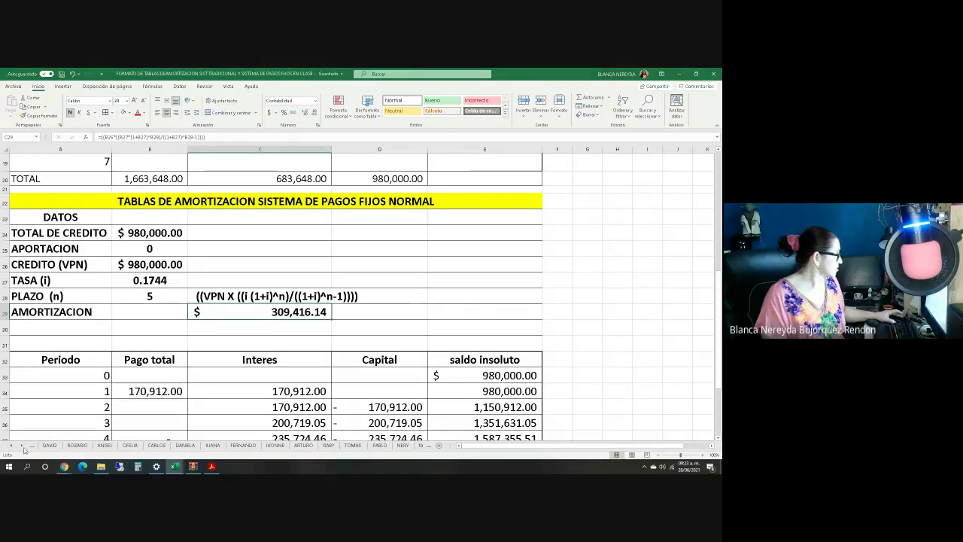
{"action": "left_click", "coordinate": [49, 444]}
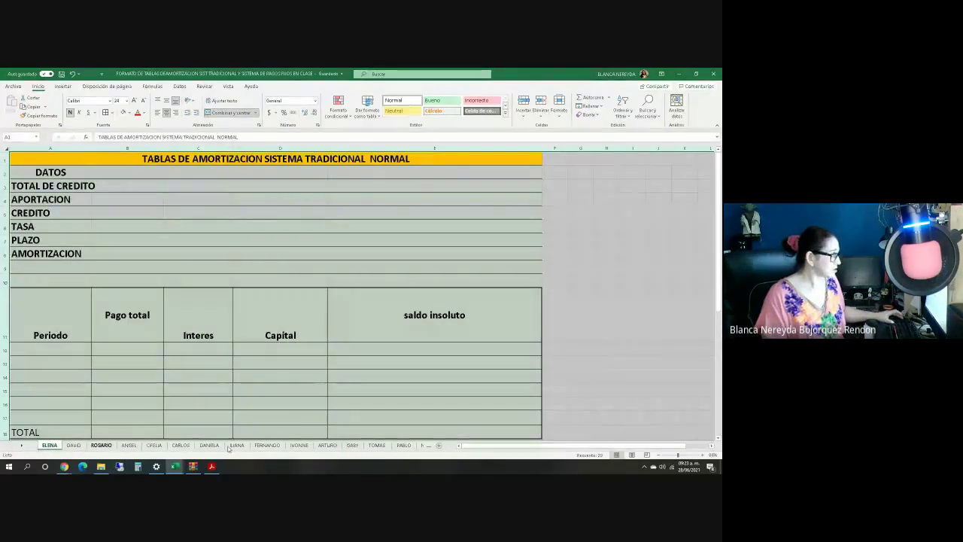
{"action": "left_click", "coordinate": [422, 444]}
{"action": "left_click", "coordinate": [421, 445]}
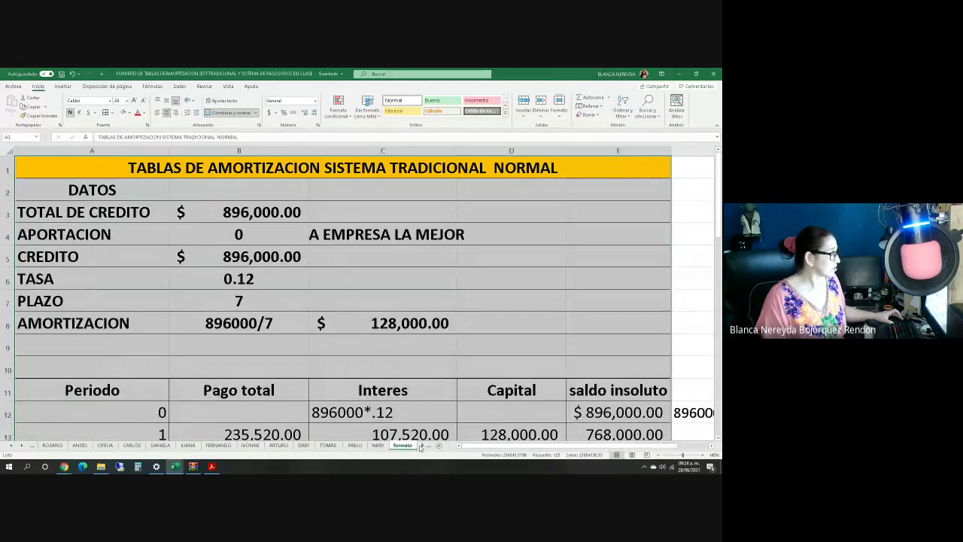
{"action": "left_click", "coordinate": [422, 446]}
{"action": "scroll", "coordinate": [344, 387], "scroll_direction": "up", "scroll_amount": 5}
{"action": "scroll", "coordinate": [344, 387], "scroll_direction": "up", "scroll_amount": 1}
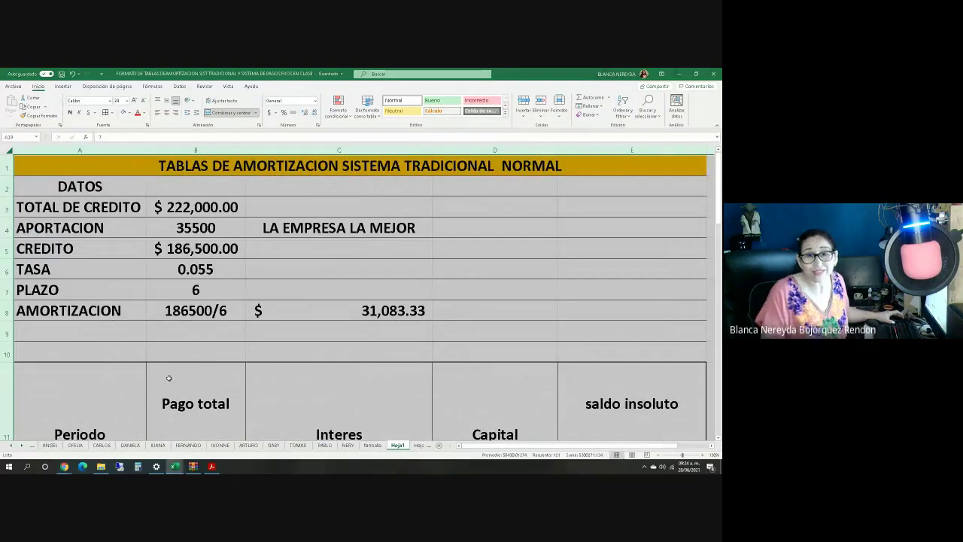
{"action": "left_click", "coordinate": [223, 391]}
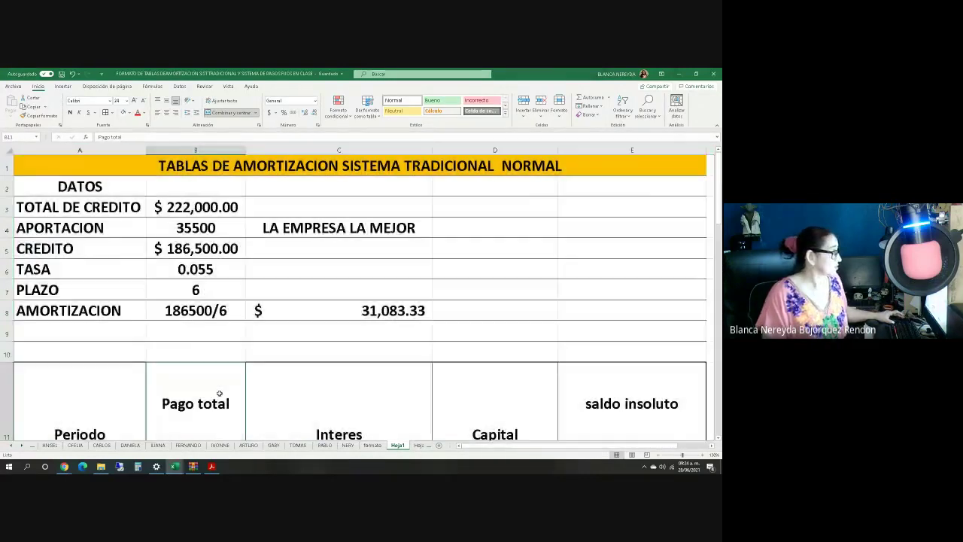
{"action": "scroll", "coordinate": [218, 380], "scroll_direction": "down", "scroll_amount": 9}
{"action": "scroll", "coordinate": [214, 350], "scroll_direction": "down", "scroll_amount": 3}
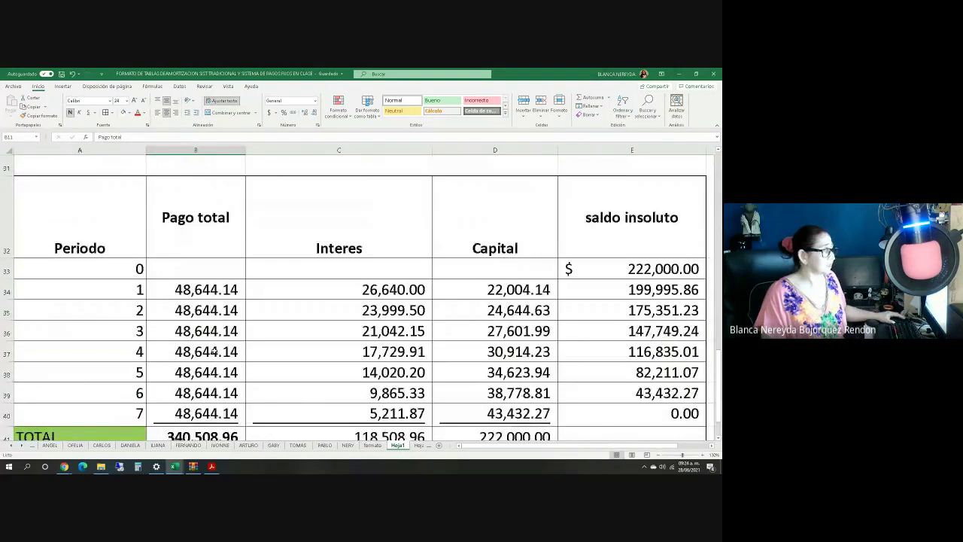
{"action": "scroll", "coordinate": [214, 351], "scroll_direction": "up", "scroll_amount": 2}
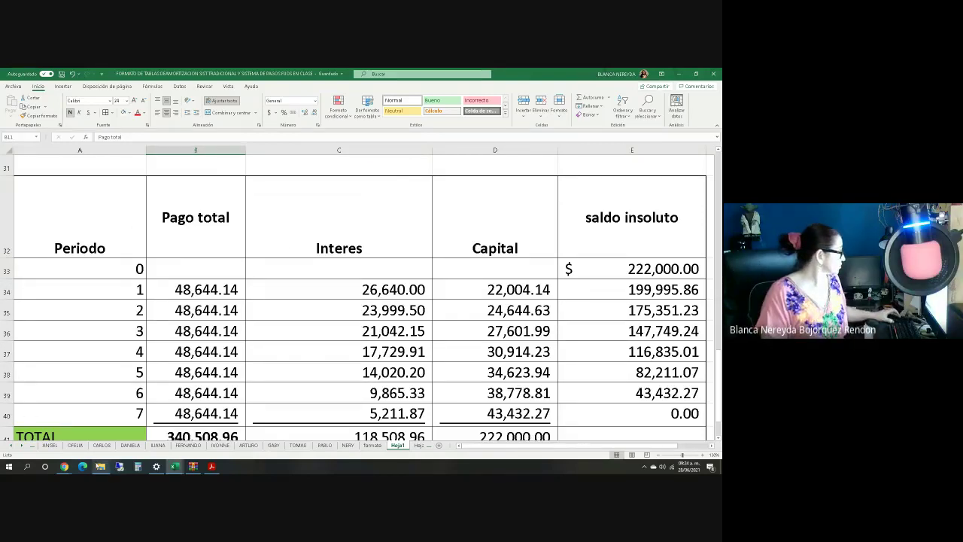
Switch to the Google Meet call in Chrome and stop sharing the screen.
{"action": "left_click", "coordinate": [67, 432]}
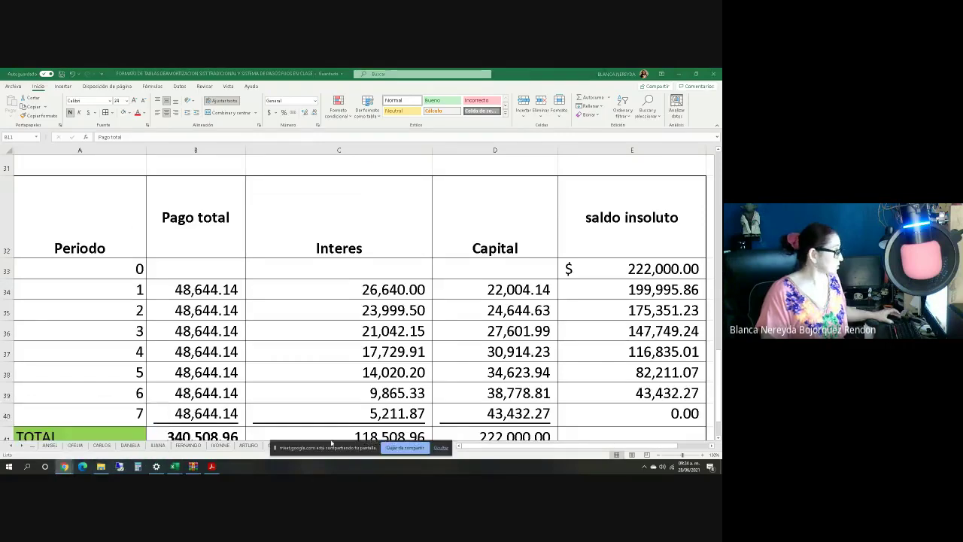
{"action": "left_click", "coordinate": [405, 448]}
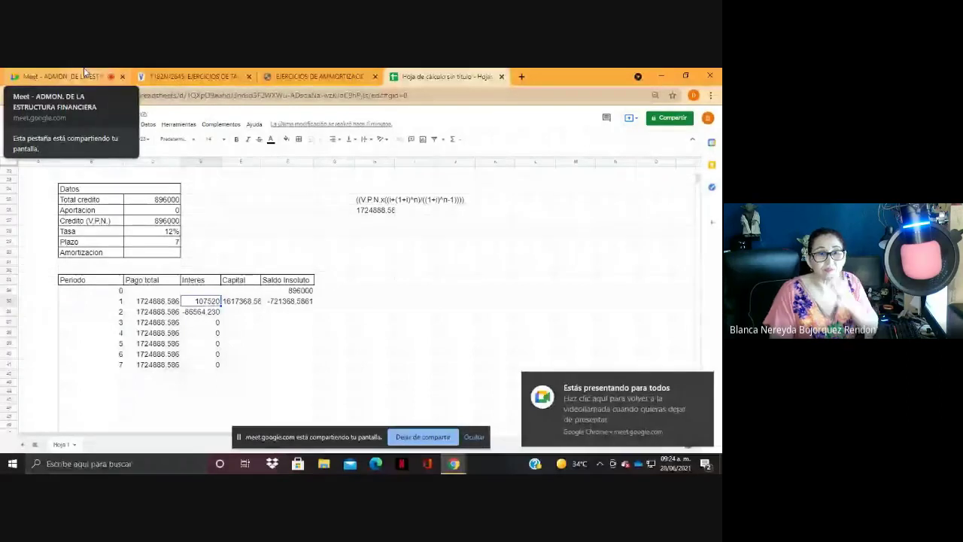
Turn on the microphone in the Meet call, then return to the untitled spreadsheet with the sharing notice moved clear of the table.
{"action": "left_click", "coordinate": [85, 72]}
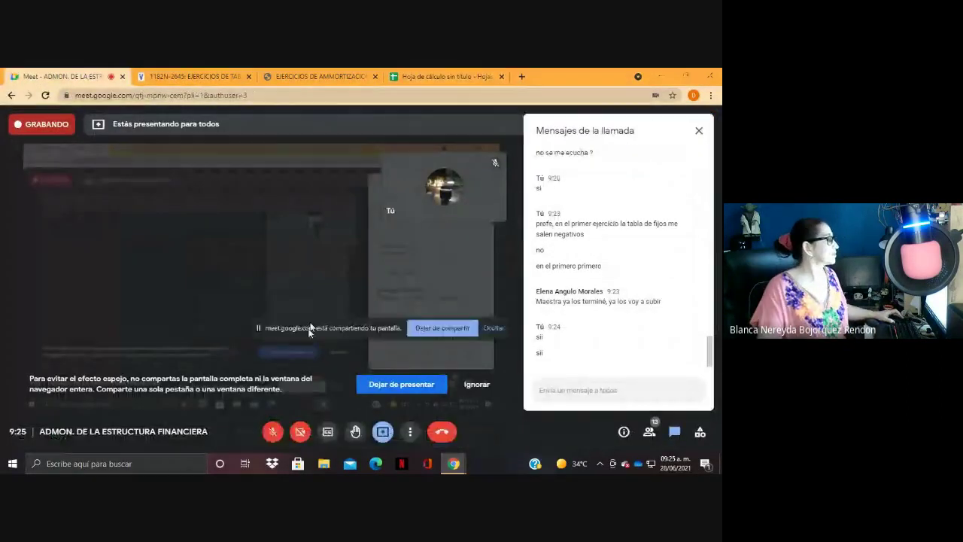
{"action": "key", "text": "ctrl+d"}
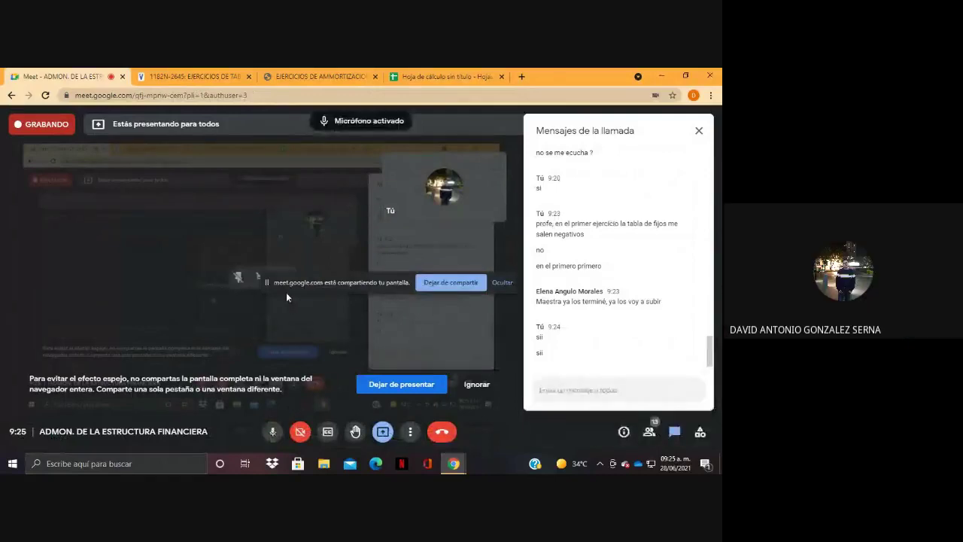
{"action": "left_click", "coordinate": [398, 76]}
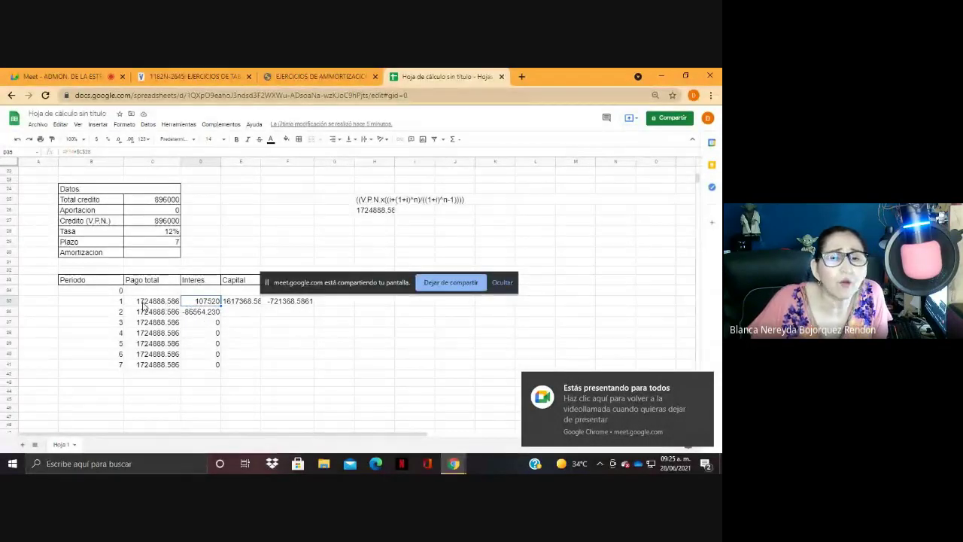
{"action": "left_click_drag", "start_coordinate": [345, 280], "coordinate": [285, 427]}
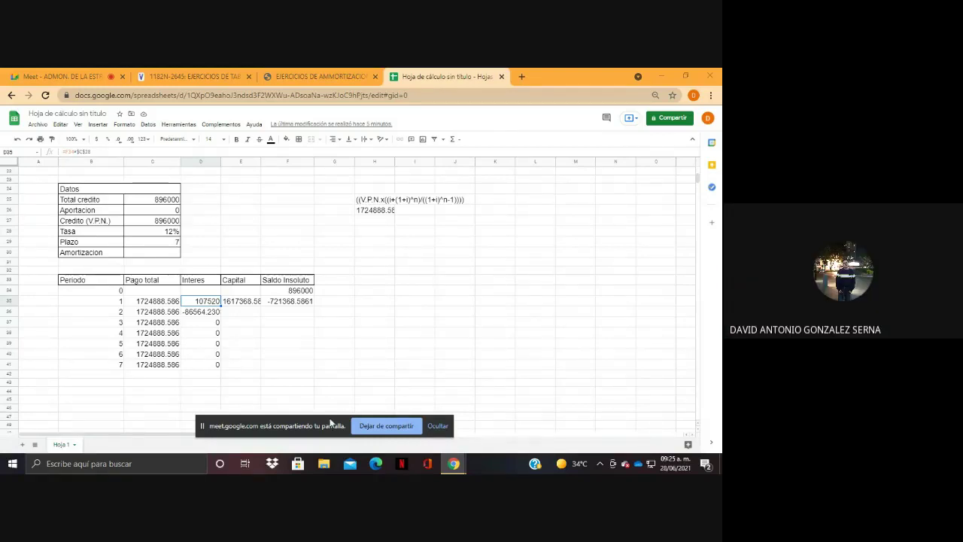
{"action": "left_click_drag", "start_coordinate": [332, 426], "coordinate": [397, 403]}
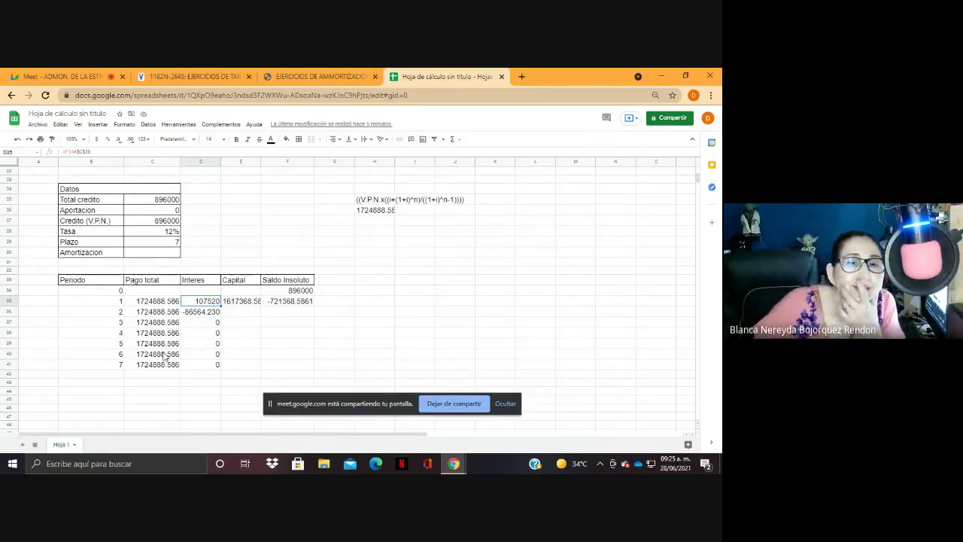
Set the font size of the amortization table B33:F41 to 18 and widen the Pago total and Interes columns.
{"action": "left_click_drag", "start_coordinate": [82, 280], "coordinate": [305, 366]}
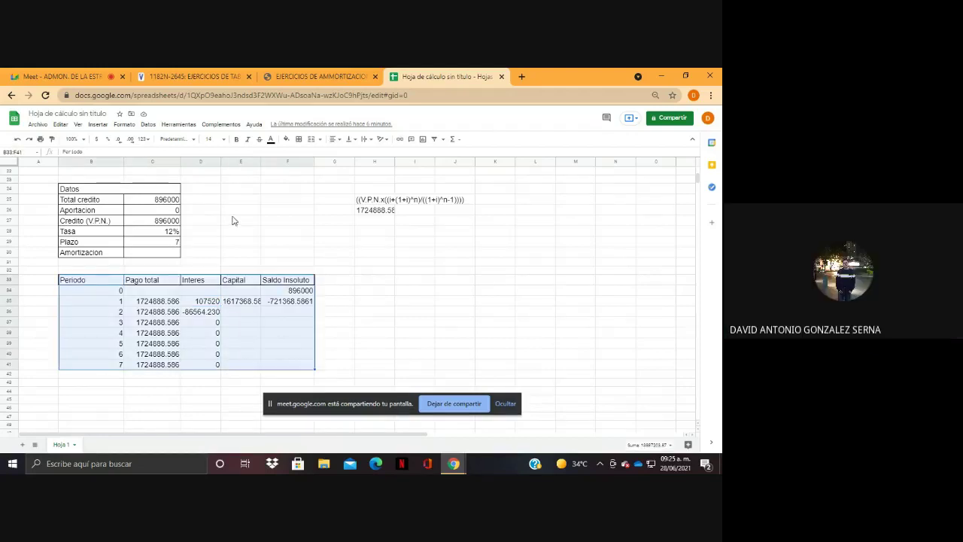
{"action": "left_click", "coordinate": [219, 139]}
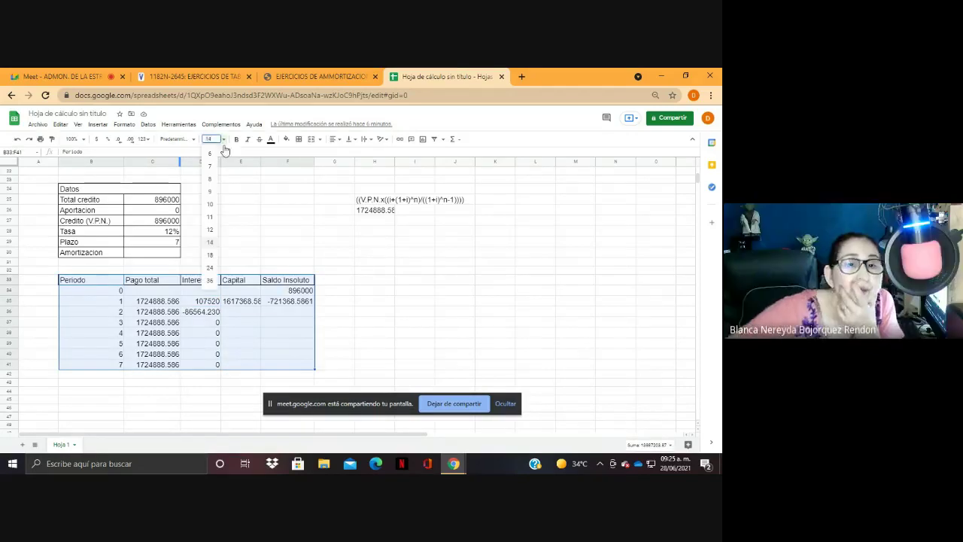
{"action": "left_click", "coordinate": [213, 255]}
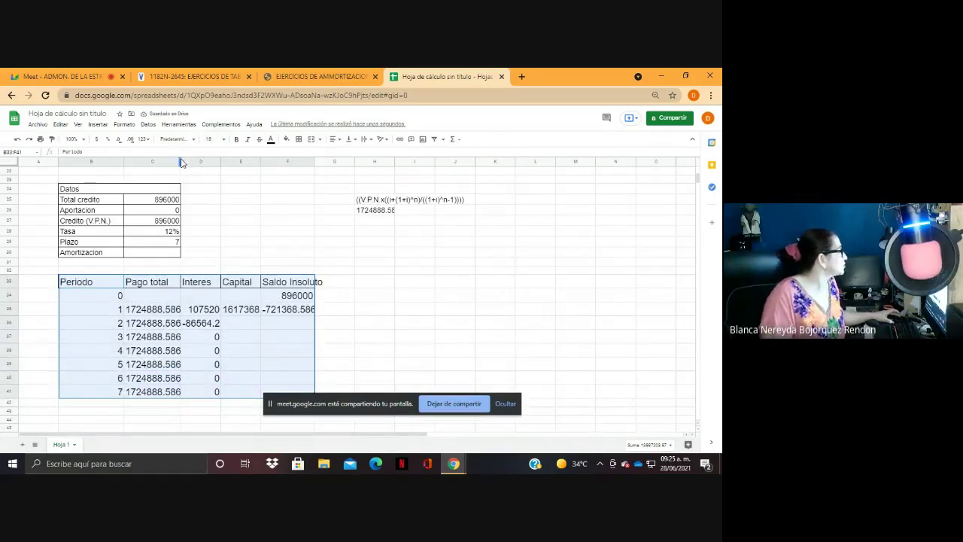
{"action": "left_click_drag", "start_coordinate": [180, 162], "coordinate": [274, 166]}
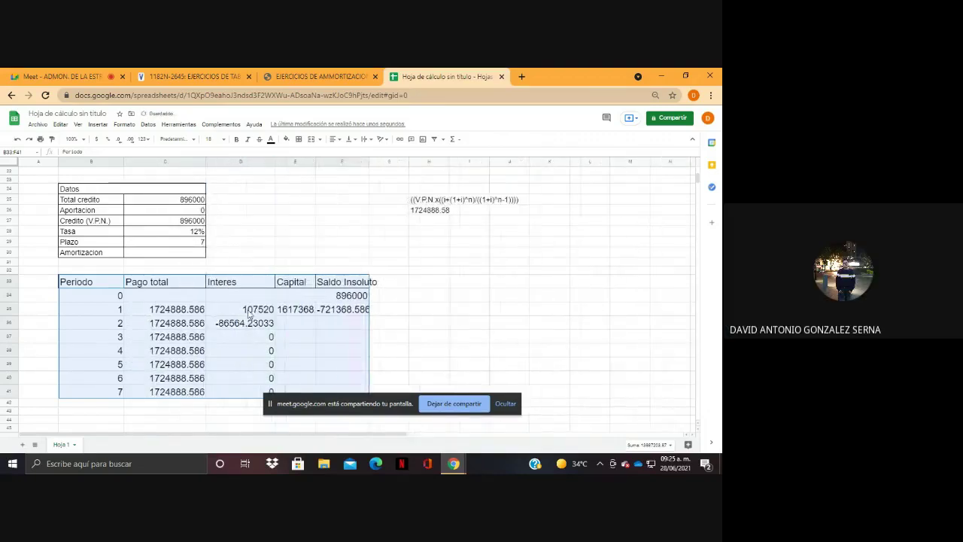
Check the period 1 Interes formula and re-enter the period 1 Saldo Insoluto in F35 as =F34-E35.
{"action": "left_click", "coordinate": [248, 313]}
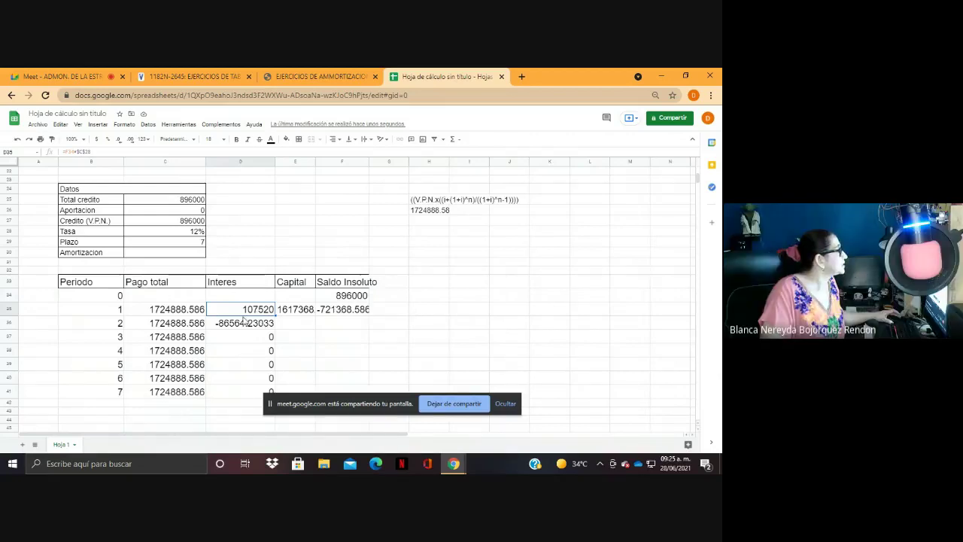
{"action": "left_click", "coordinate": [338, 311]}
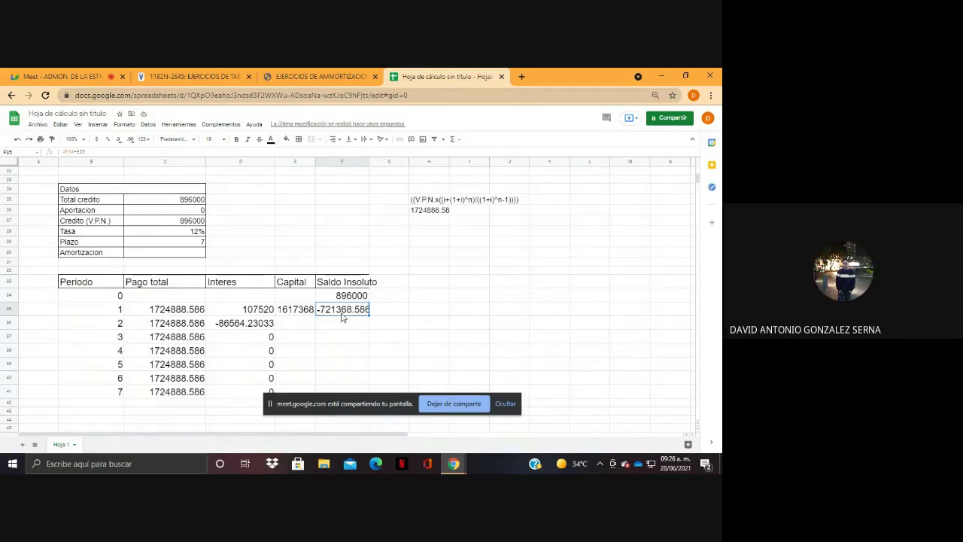
{"action": "key", "text": "Delete"}
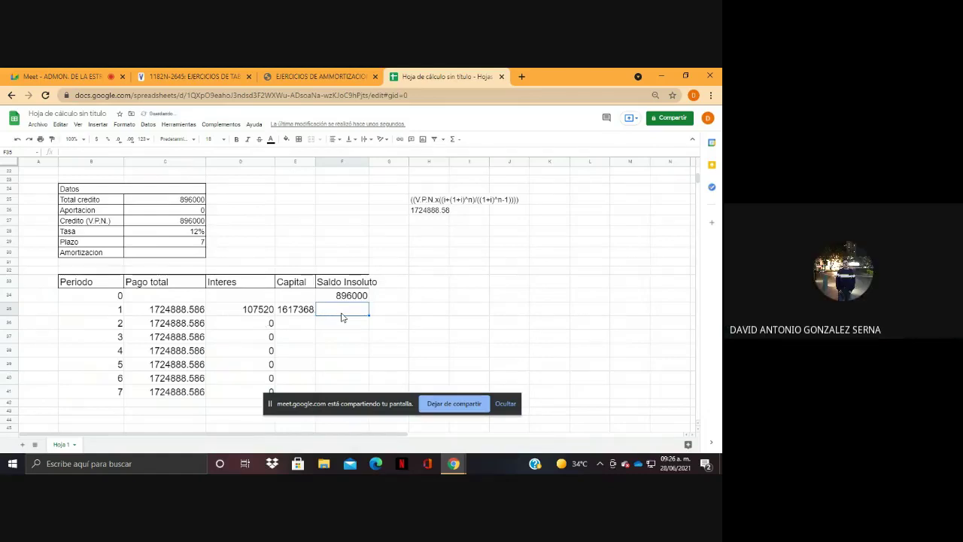
{"action": "type", "text": "="}
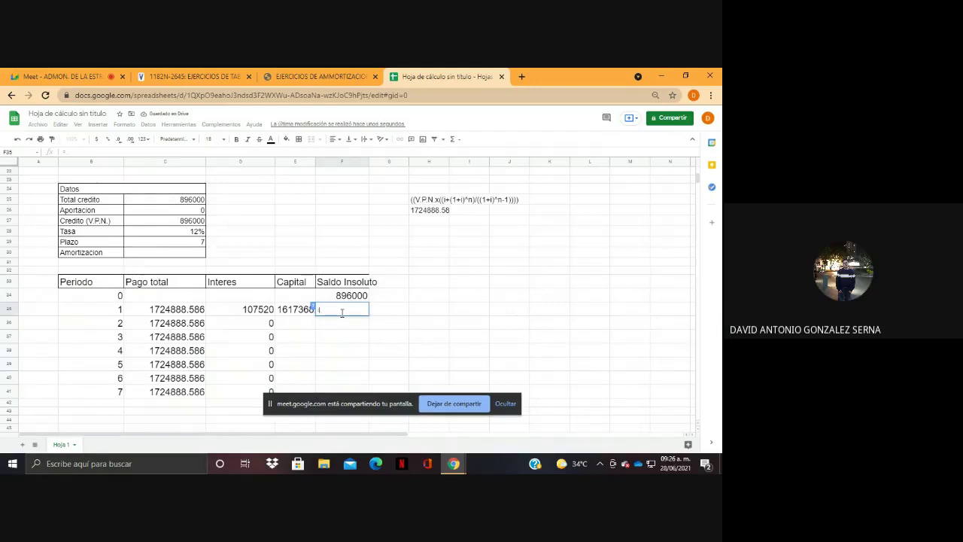
{"action": "left_click", "coordinate": [342, 296]}
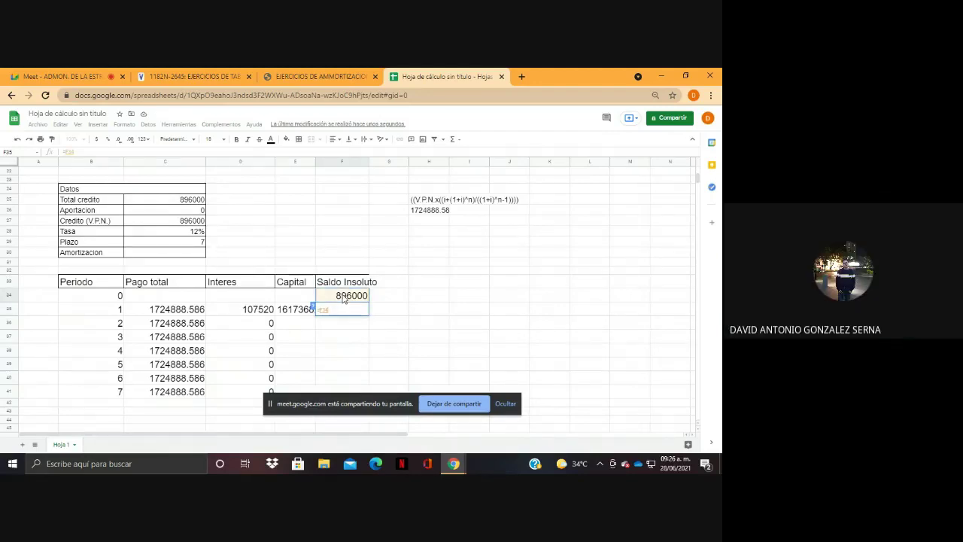
{"action": "type", "text": "-"}
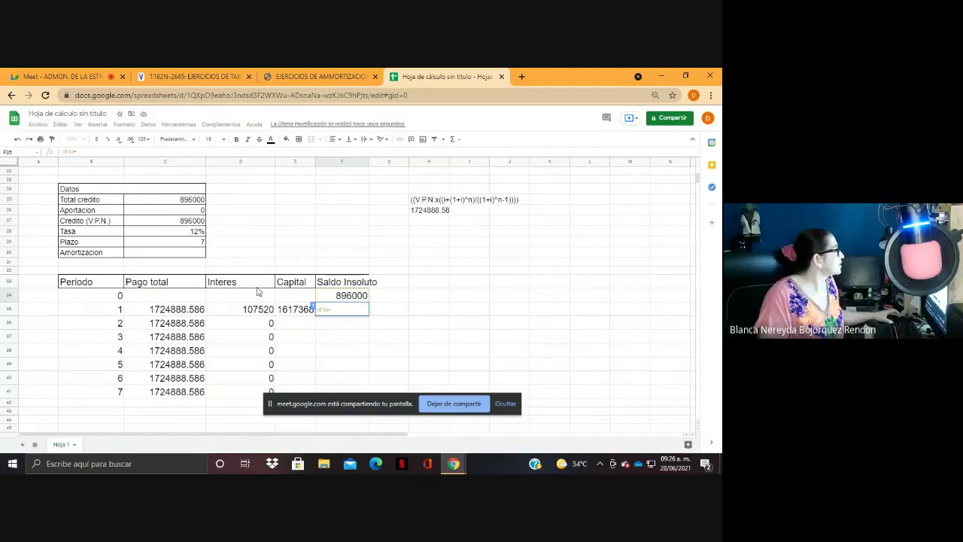
{"action": "left_click", "coordinate": [292, 315]}
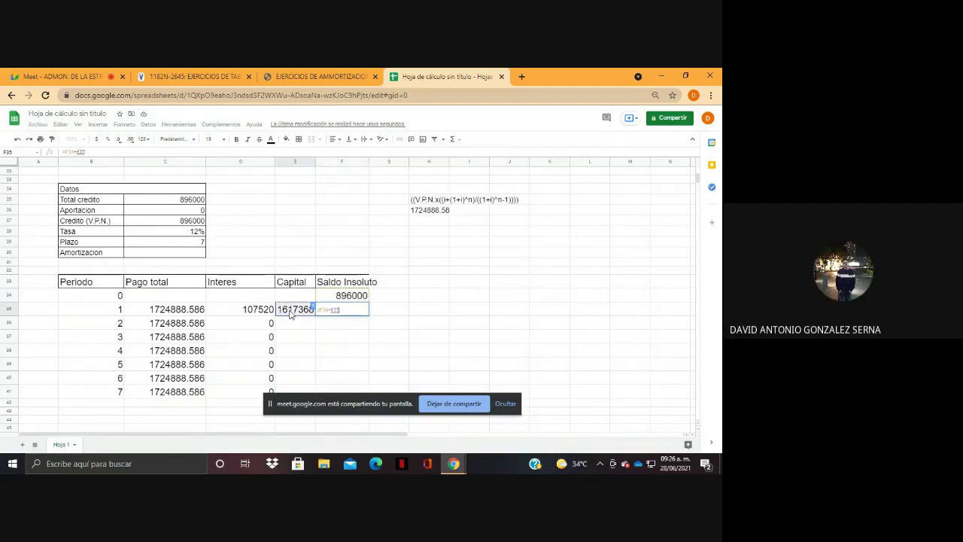
{"action": "key", "text": "Return"}
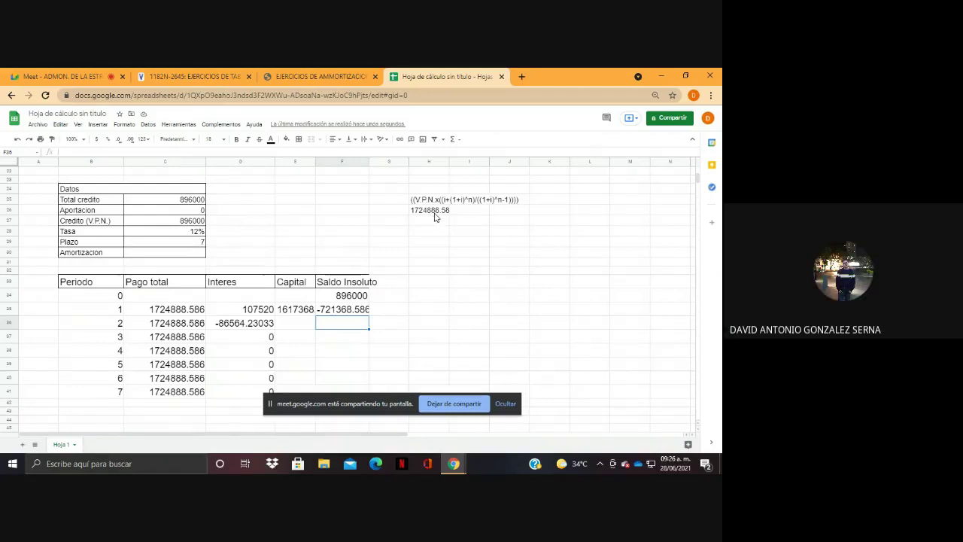
Enter 48644 in cell H31 and move the screen-sharing notice clear of the table's last row.
{"action": "left_click", "coordinate": [432, 263]}
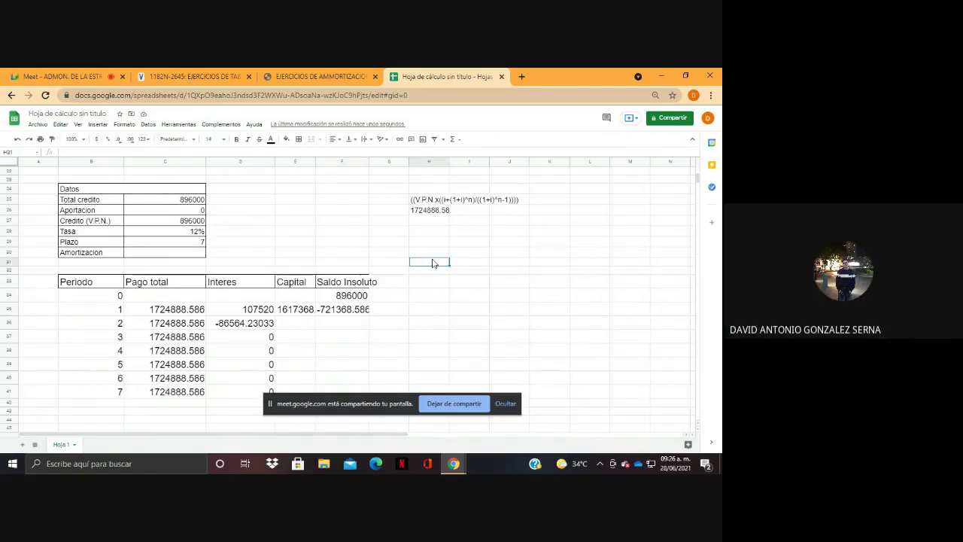
{"action": "type", "text": "48"}
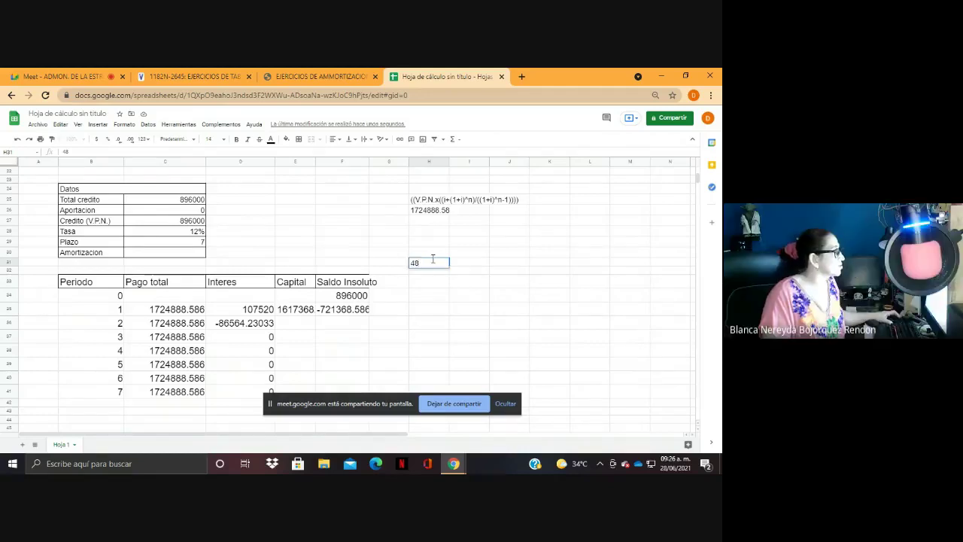
{"action": "type", "text": "644"}
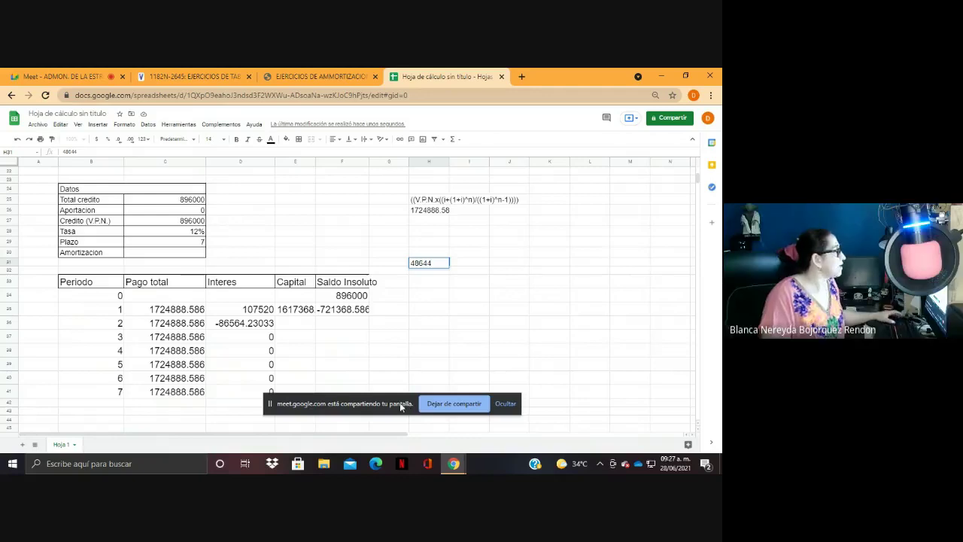
{"action": "left_click_drag", "start_coordinate": [394, 408], "coordinate": [401, 419]}
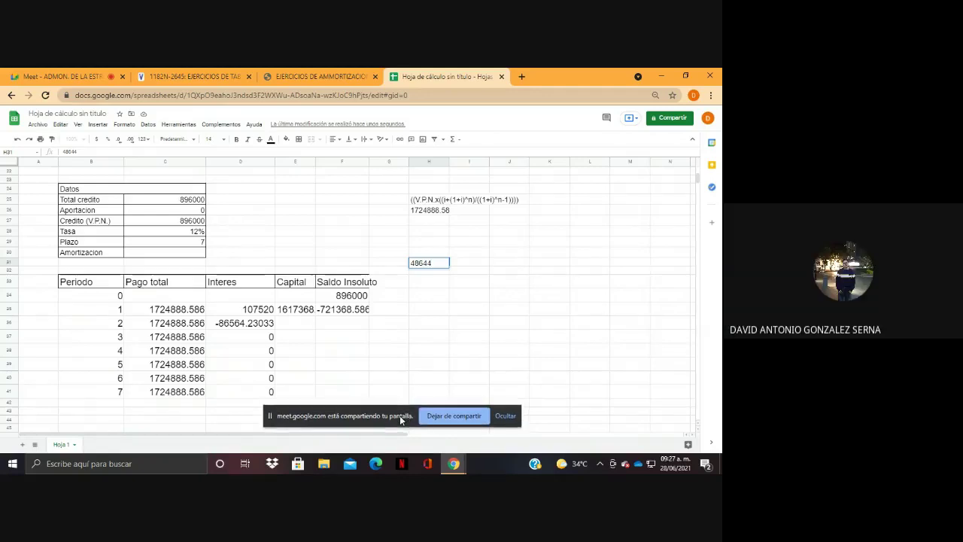
{"action": "left_click", "coordinate": [438, 287]}
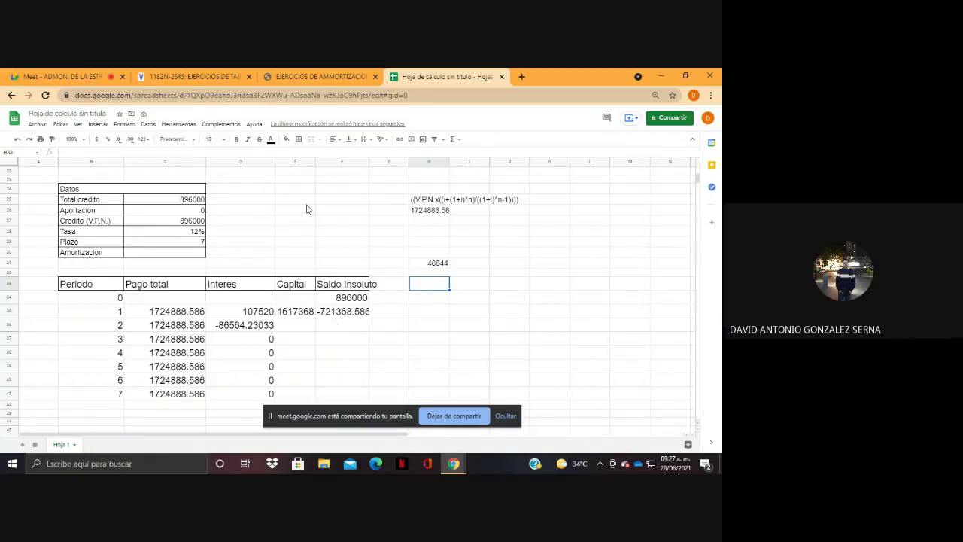
Find the arachnoid.com finance link in the Meet call chat, open it, and place its tab after the exercises page to show the calculator.
{"action": "left_click", "coordinate": [94, 74]}
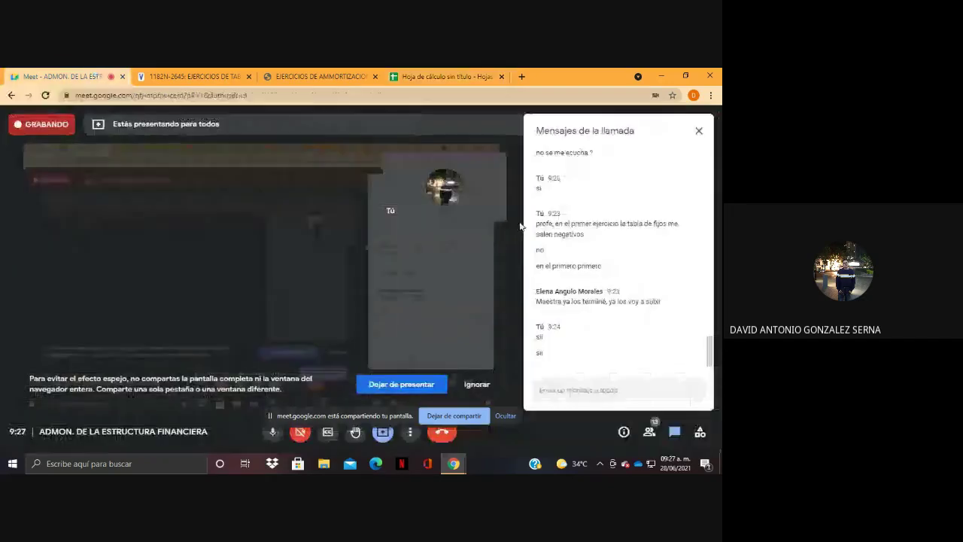
{"action": "scroll", "coordinate": [711, 340], "scroll_direction": "up", "scroll_amount": 5}
{"action": "scroll", "coordinate": [711, 340], "scroll_direction": "up", "scroll_amount": 3}
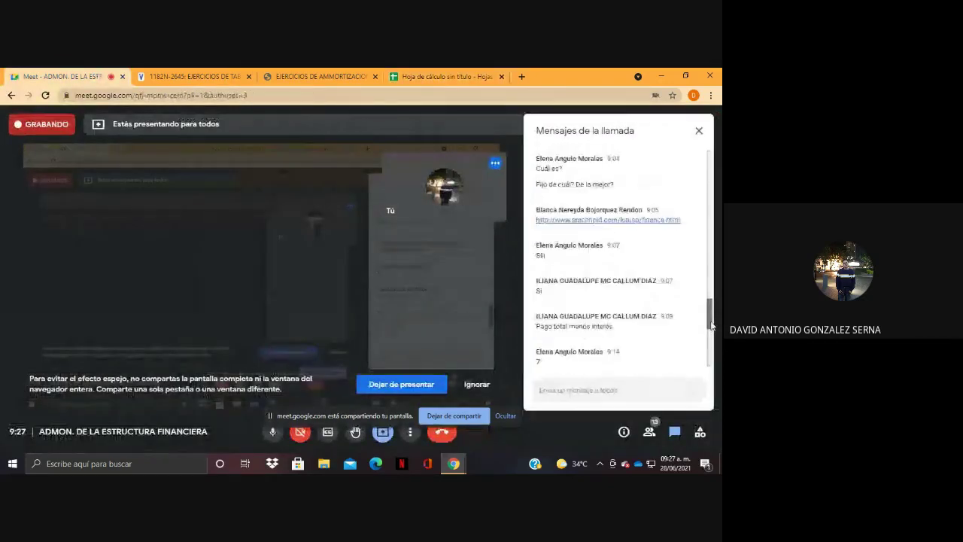
{"action": "left_click", "coordinate": [606, 246]}
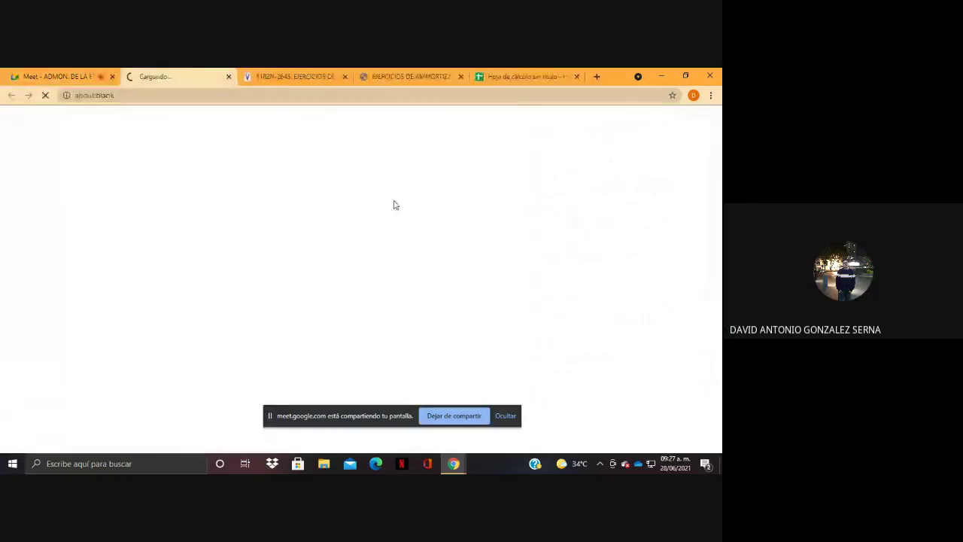
{"action": "left_click_drag", "start_coordinate": [189, 73], "coordinate": [338, 75]}
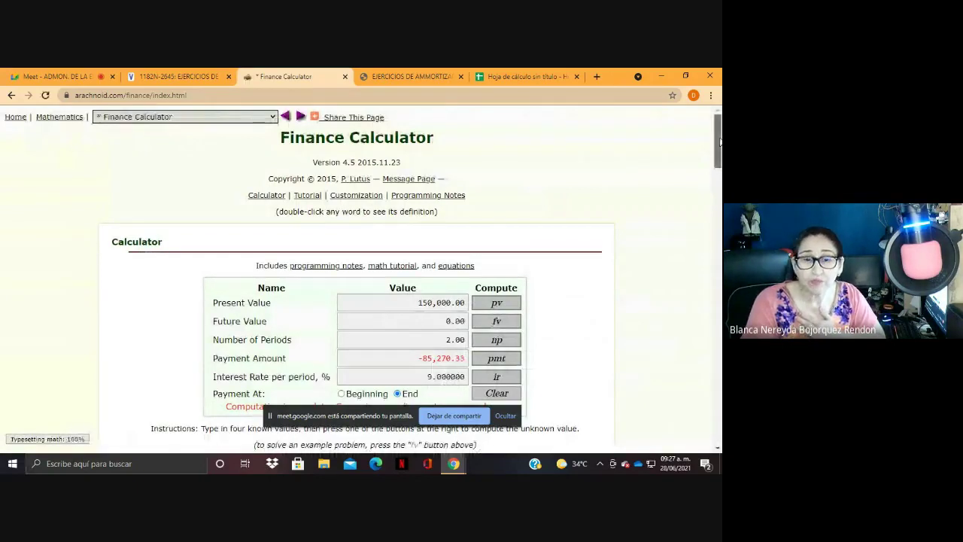
{"action": "left_click_drag", "start_coordinate": [719, 140], "coordinate": [719, 152]}
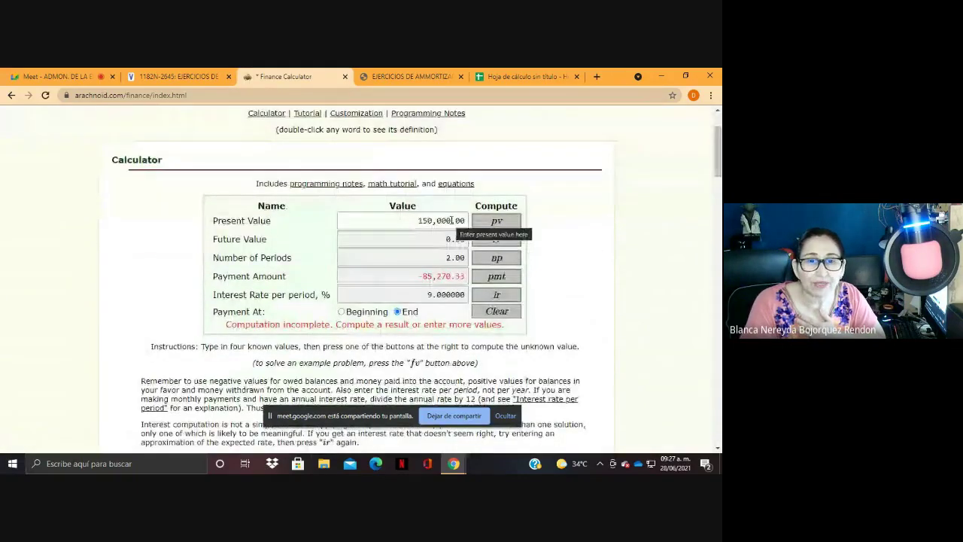
Compute the payment amount in the Finance Calculator for a present value of 896,000, future value 0, 7 periods and a 12% rate.
{"action": "left_click", "coordinate": [434, 221]}
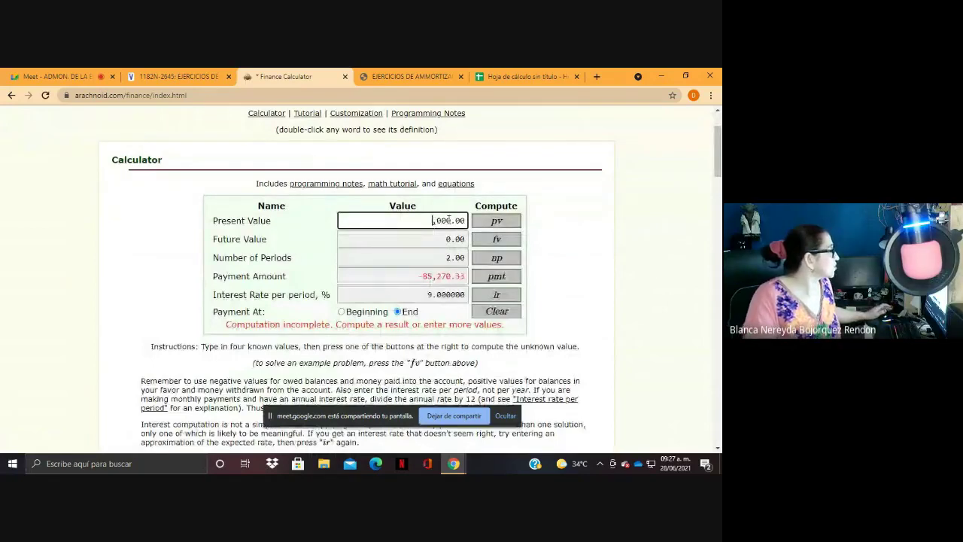
{"action": "type", "text": "890"}
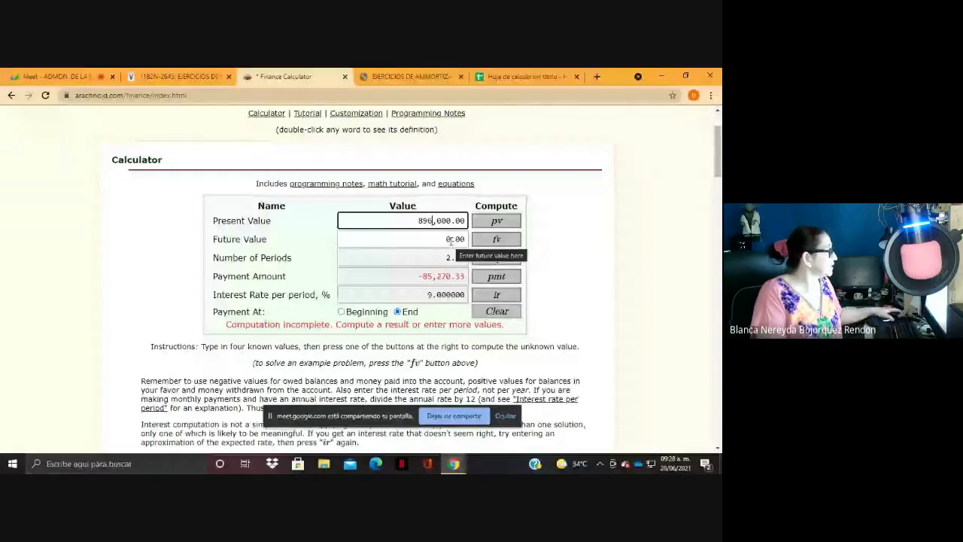
{"action": "key", "text": "Tab"}
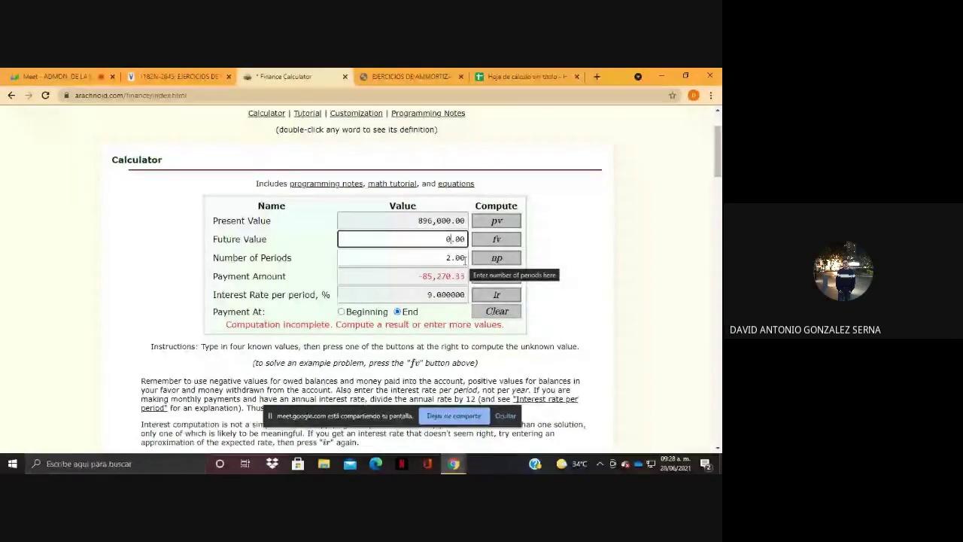
{"action": "key", "text": "Tab"}
{"action": "type", "text": "7"}
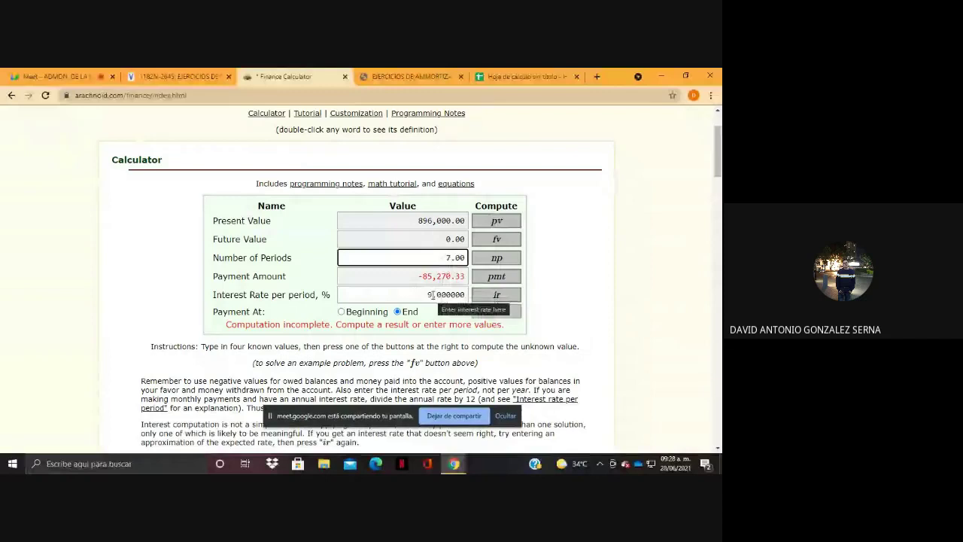
{"action": "left_click", "coordinate": [433, 295]}
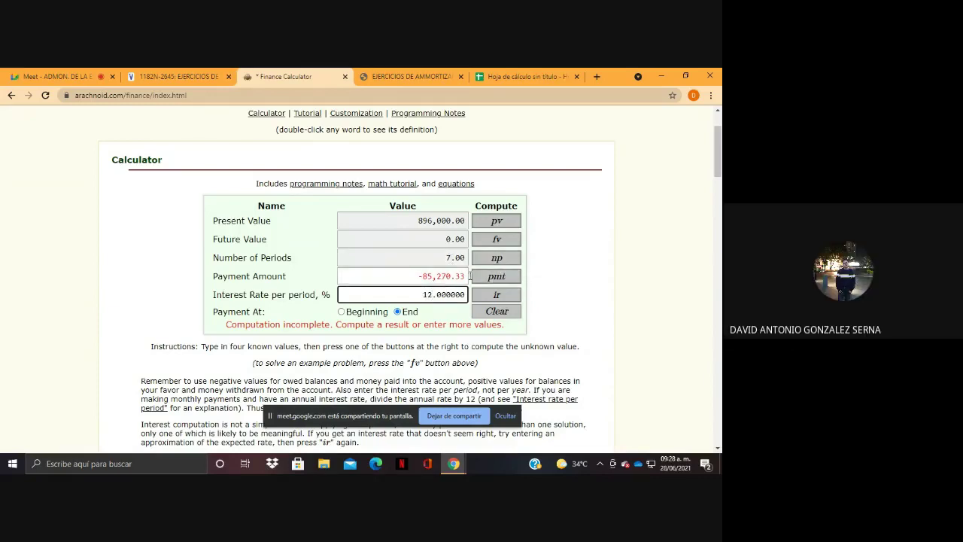
{"action": "left_click", "coordinate": [482, 277]}
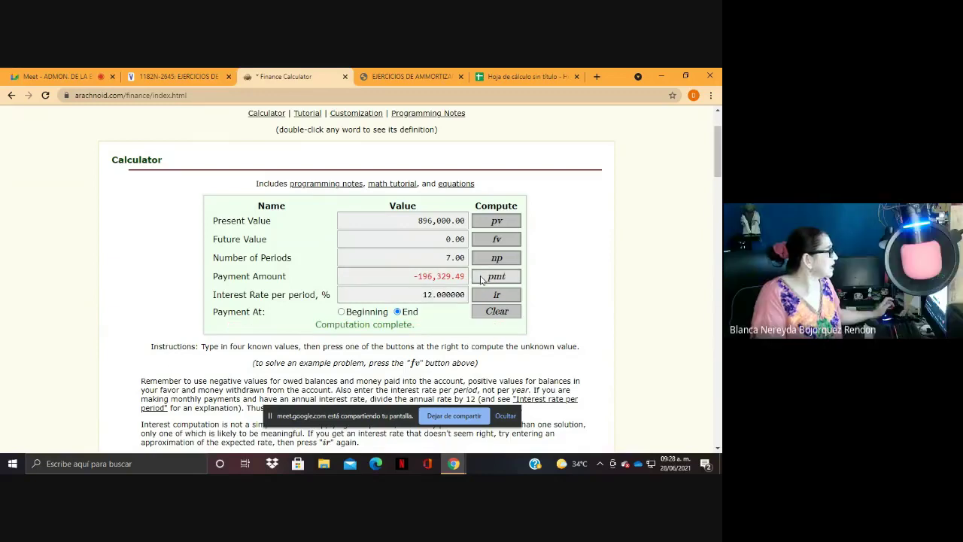
Copy the computed payment 196,329.49 without its minus sign and paste it as the period 1 Pago total in C35 of the untitled spreadsheet.
{"action": "left_click", "coordinate": [418, 277]}
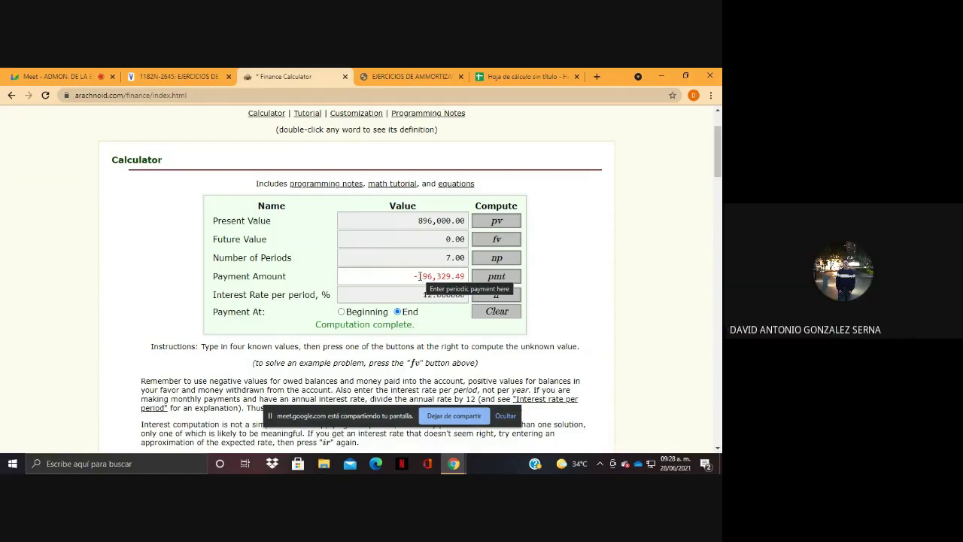
{"action": "left_click_drag", "start_coordinate": [420, 276], "coordinate": [466, 276]}
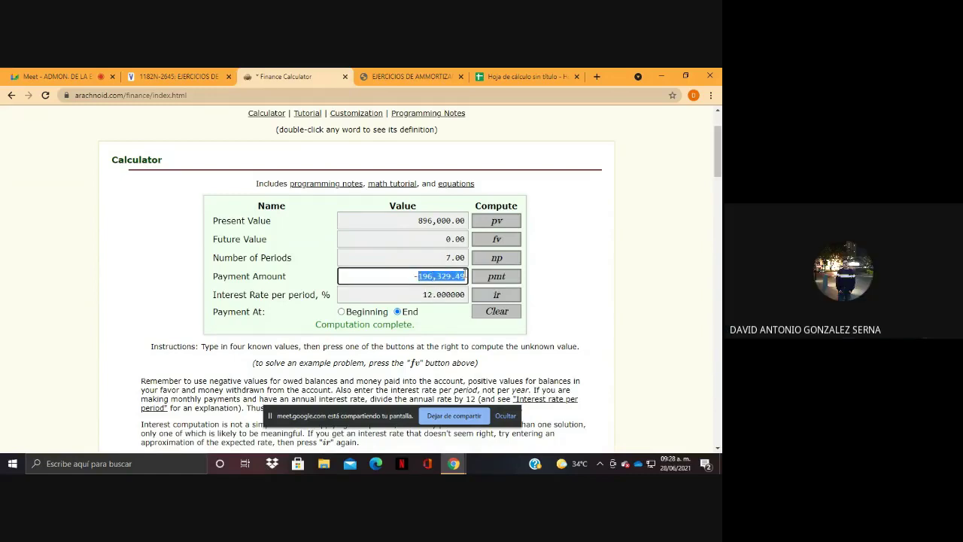
{"action": "key", "text": "ctrl+c"}
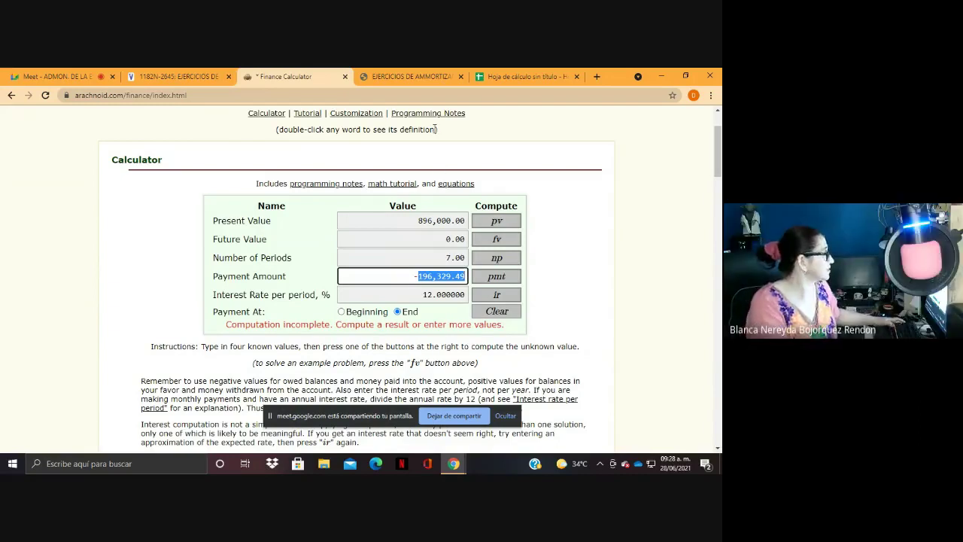
{"action": "left_click", "coordinate": [498, 75]}
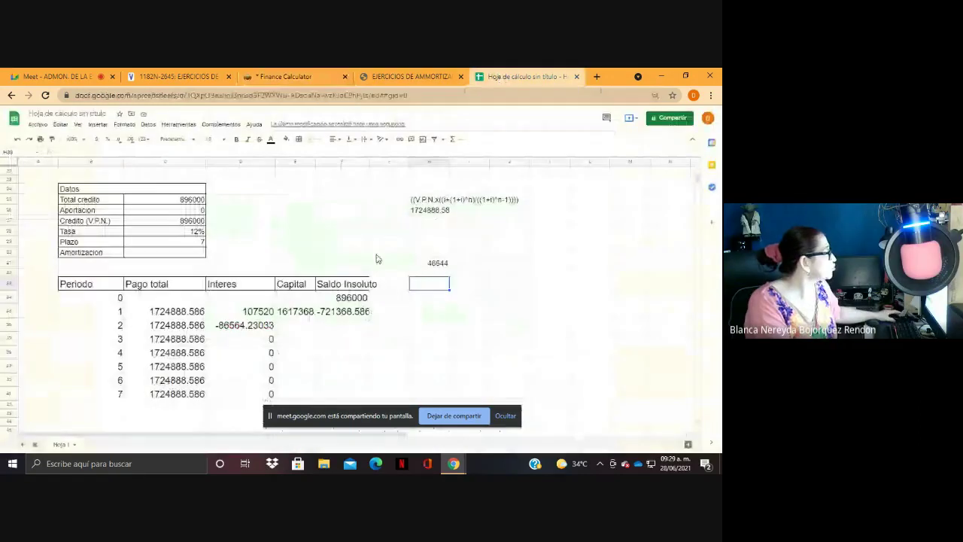
{"action": "left_click", "coordinate": [180, 317]}
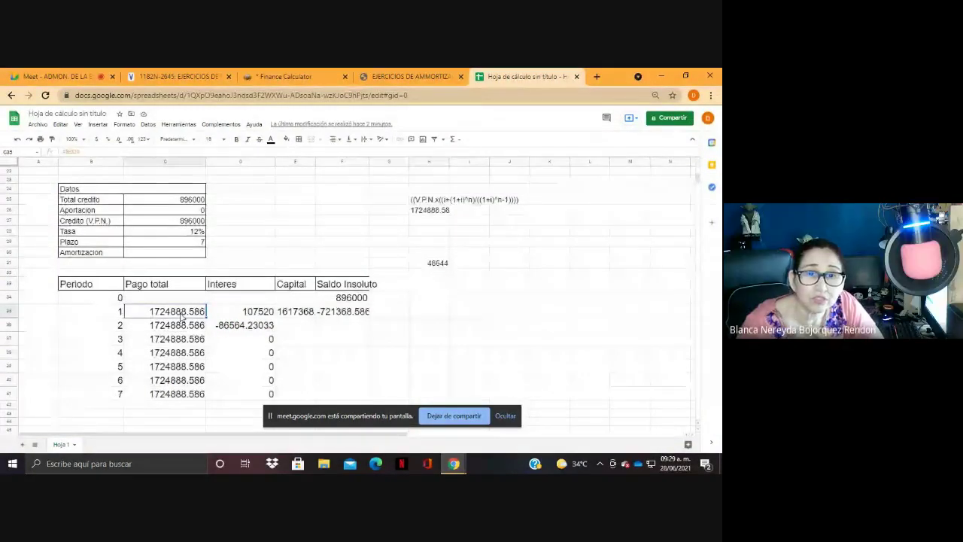
{"action": "key", "text": "ctrl+v"}
Clear the Pago total cells for periods 2 to 7 and fill the period 1 payment down through C41.
{"action": "left_click", "coordinate": [181, 326]}
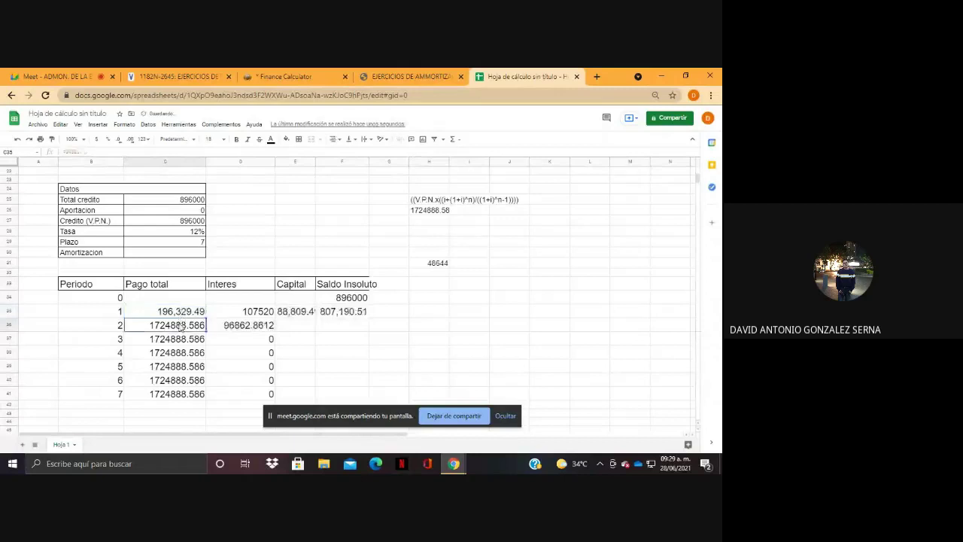
{"action": "key", "text": "Delete"}
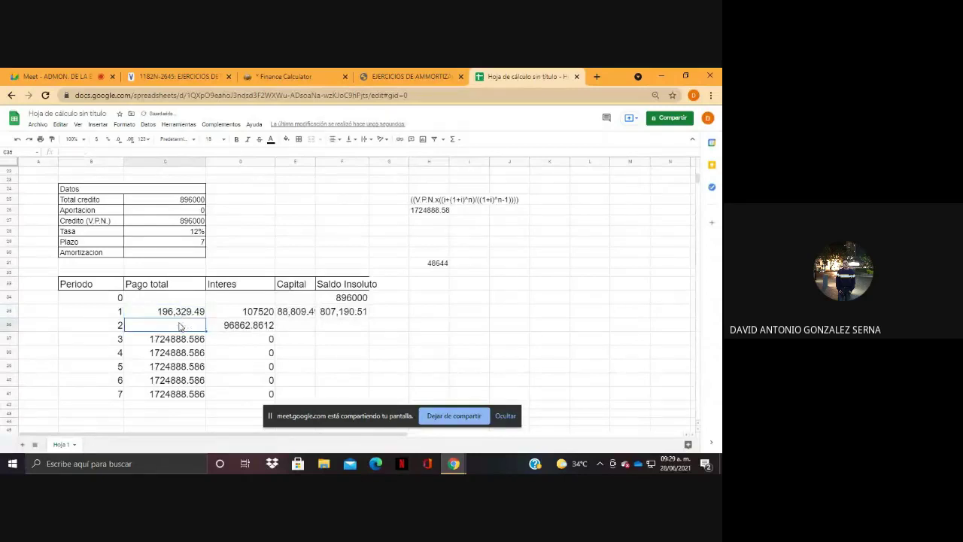
{"action": "key", "text": "Down"}
{"action": "key", "text": "Delete"}
{"action": "key", "text": "Down"}
{"action": "key", "text": "Delete"}
{"action": "key", "text": "Down"}
{"action": "key", "text": "Delete"}
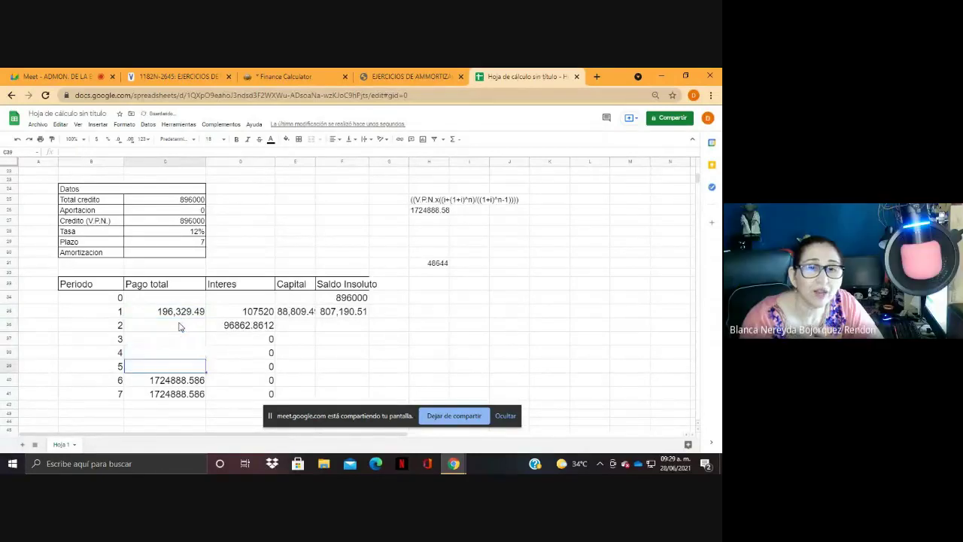
{"action": "key", "text": "Down"}
{"action": "key", "text": "Down"}
{"action": "key", "text": "Delete"}
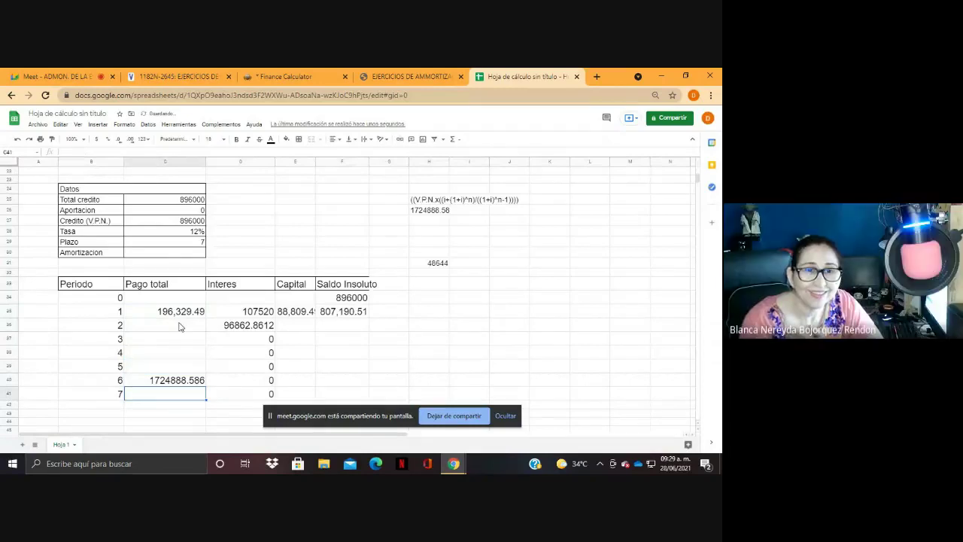
{"action": "key", "text": "Up"}
{"action": "key", "text": "Delete"}
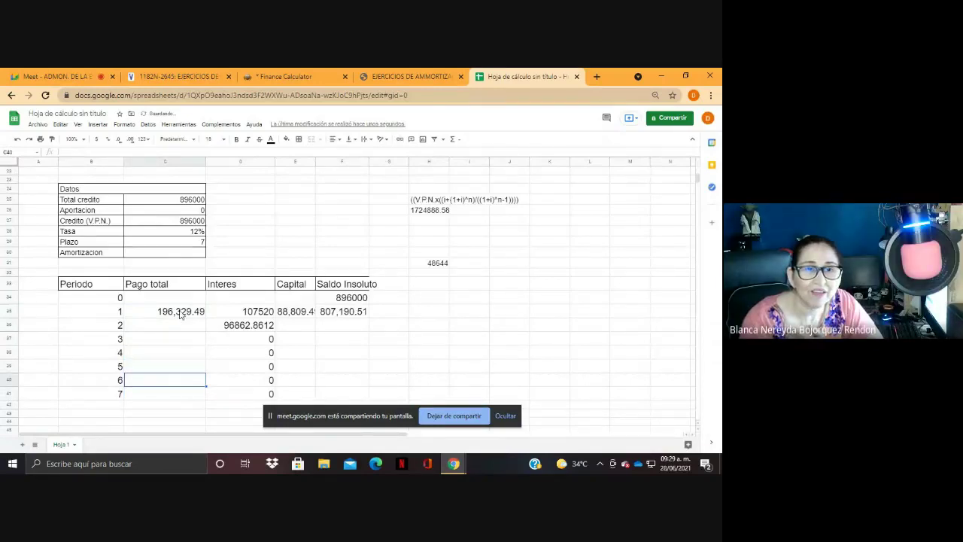
{"action": "left_click", "coordinate": [180, 314]}
{"action": "left_click_drag", "start_coordinate": [205, 317], "coordinate": [204, 399]}
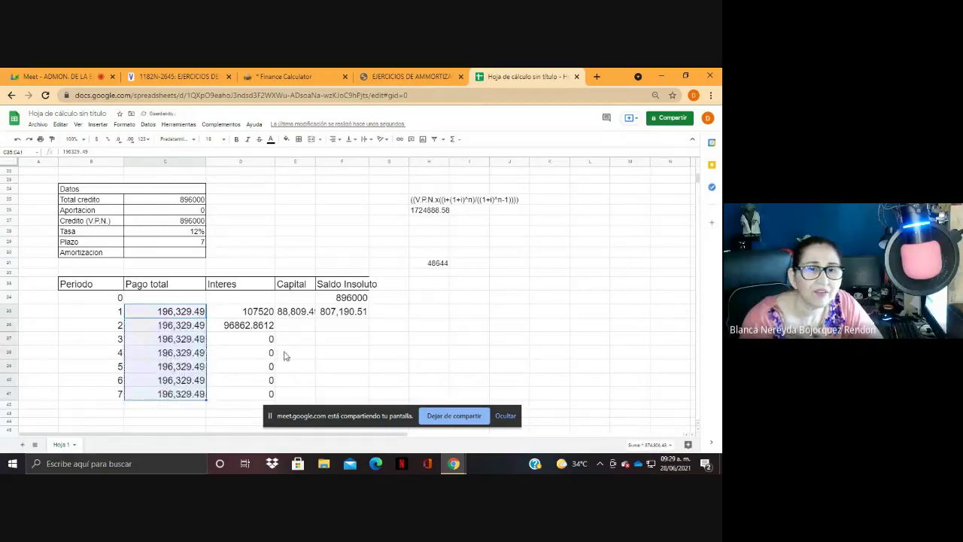
{"action": "left_click", "coordinate": [390, 329]}
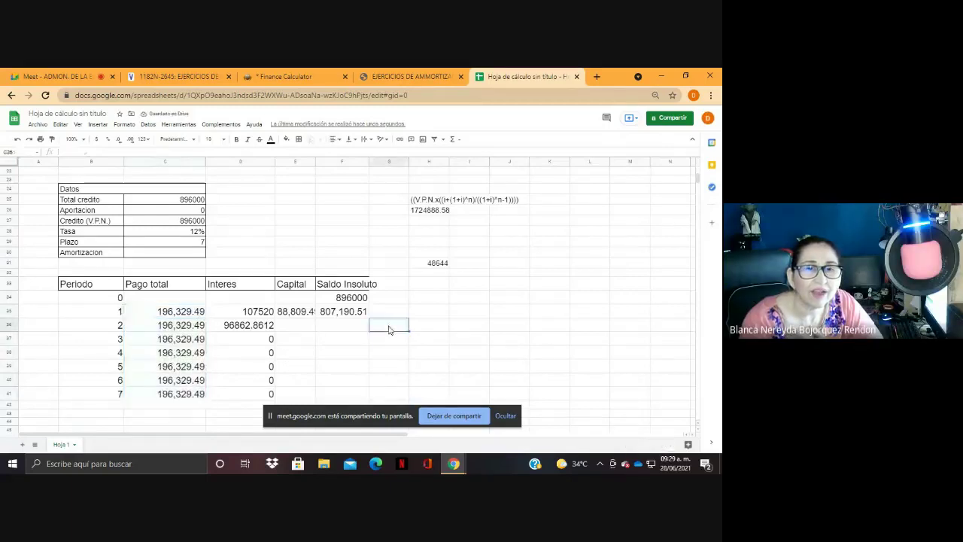
Check the formula of the period 1 Saldo Insoluto and the Interes formulas of periods 2 and 3.
{"action": "left_click", "coordinate": [339, 316]}
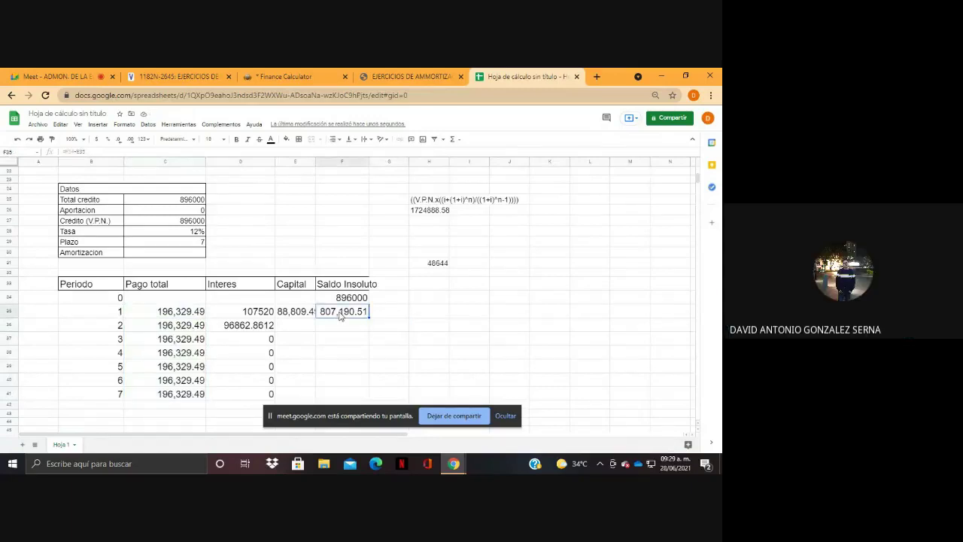
{"action": "double_click", "coordinate": [339, 314]}
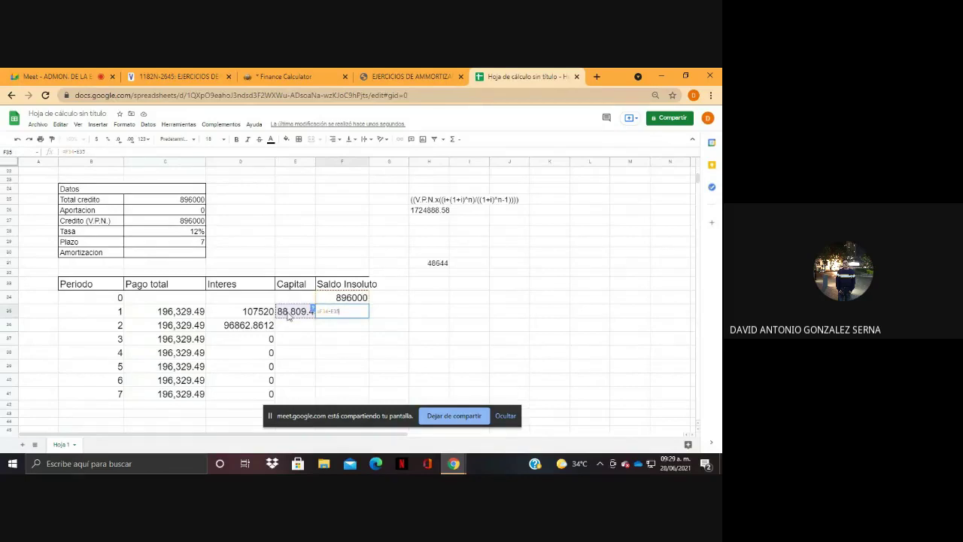
{"action": "key", "text": "Return"}
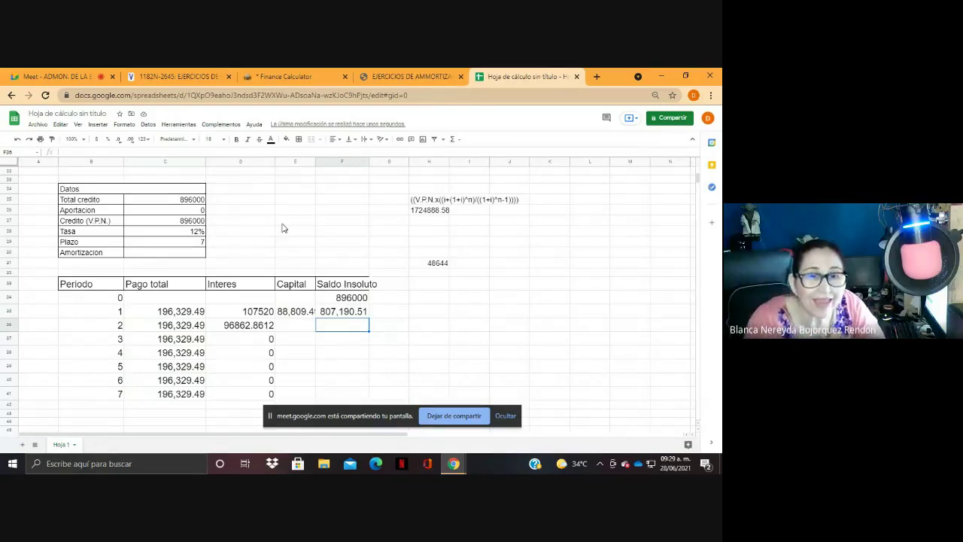
{"action": "left_click", "coordinate": [269, 328]}
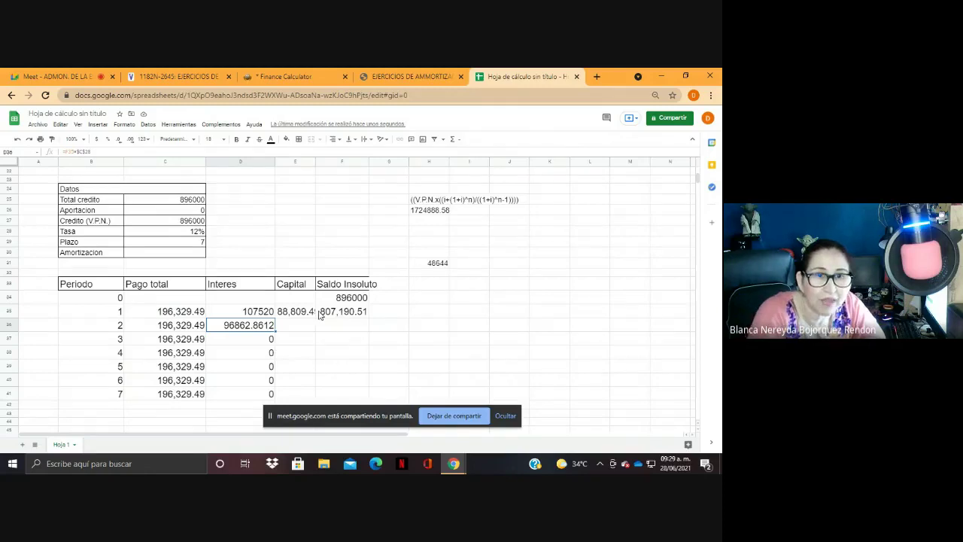
{"action": "left_click", "coordinate": [271, 343]}
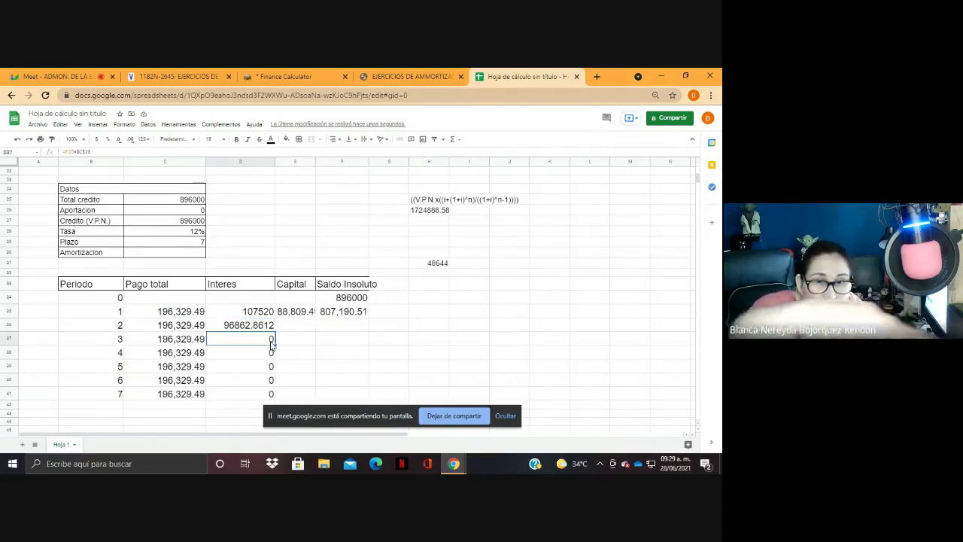
Fill the period 1 Capital and Saldo Insoluto formulas down through period 7 in row 41, and stop sharing the screen.
{"action": "left_click", "coordinate": [304, 316]}
{"action": "left_click_drag", "start_coordinate": [315, 317], "coordinate": [316, 395]}
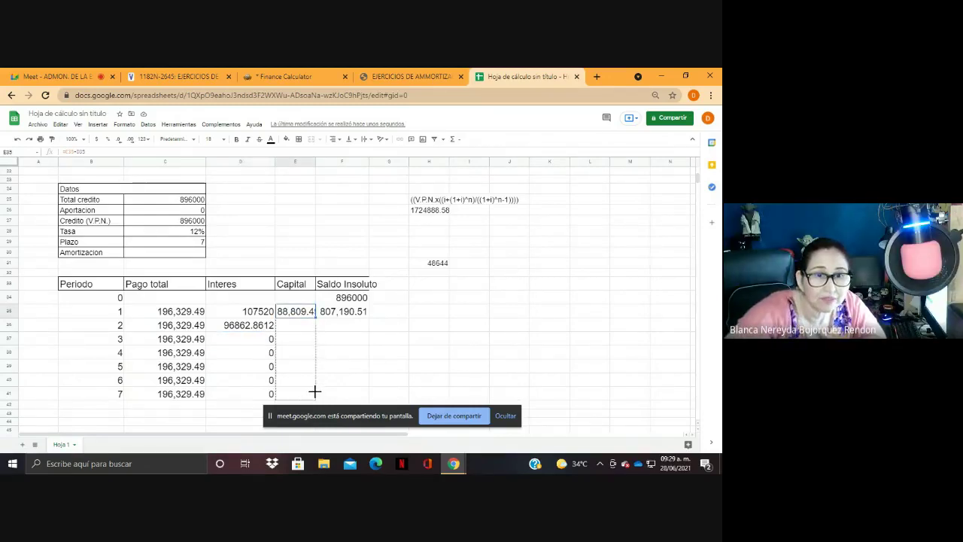
{"action": "left_click", "coordinate": [360, 316]}
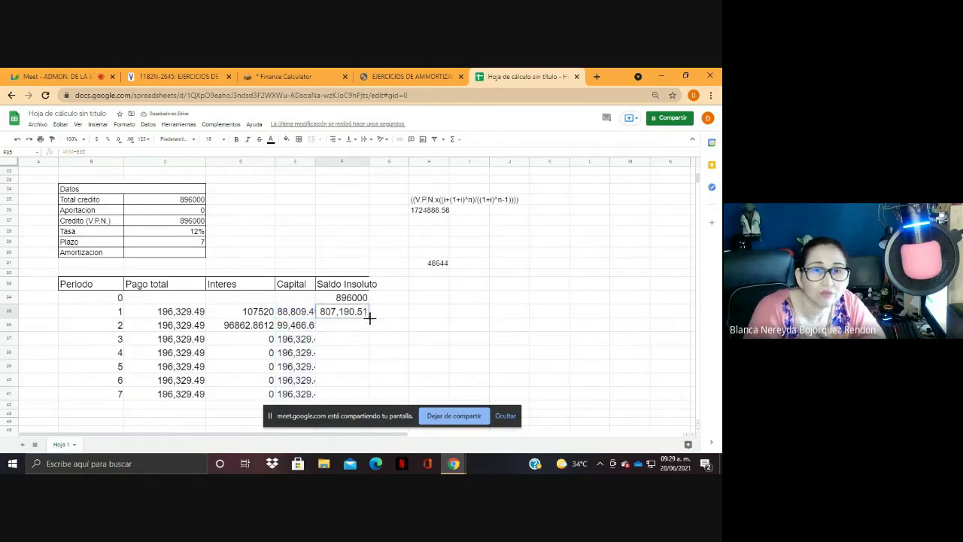
{"action": "left_click_drag", "start_coordinate": [369, 317], "coordinate": [370, 393]}
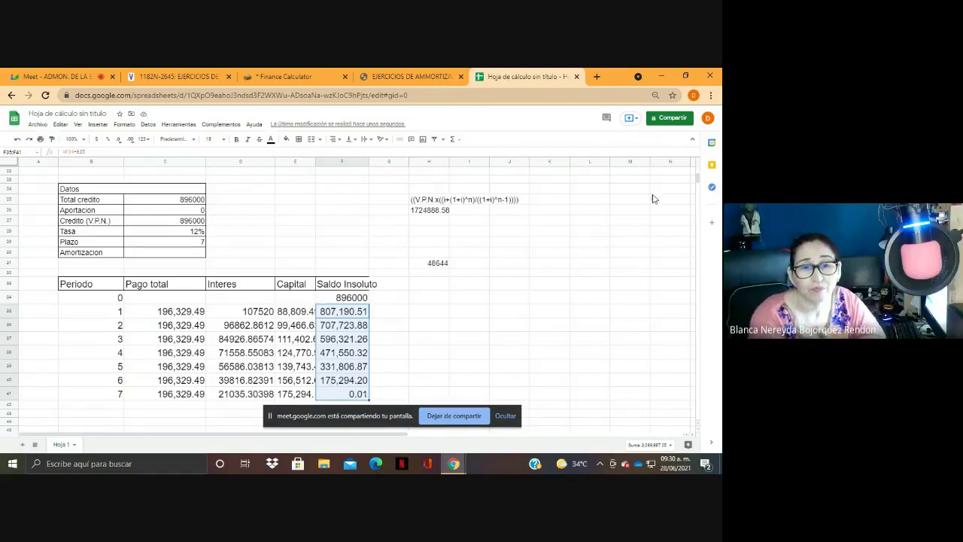
{"action": "scroll", "coordinate": [698, 181], "scroll_direction": "down", "scroll_amount": 1}
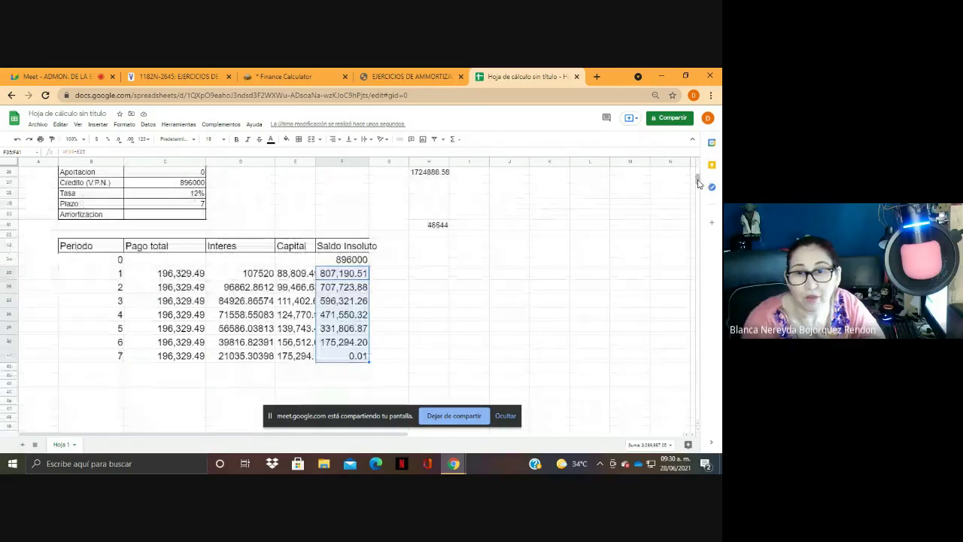
{"action": "left_click", "coordinate": [390, 273]}
{"action": "left_click", "coordinate": [441, 416]}
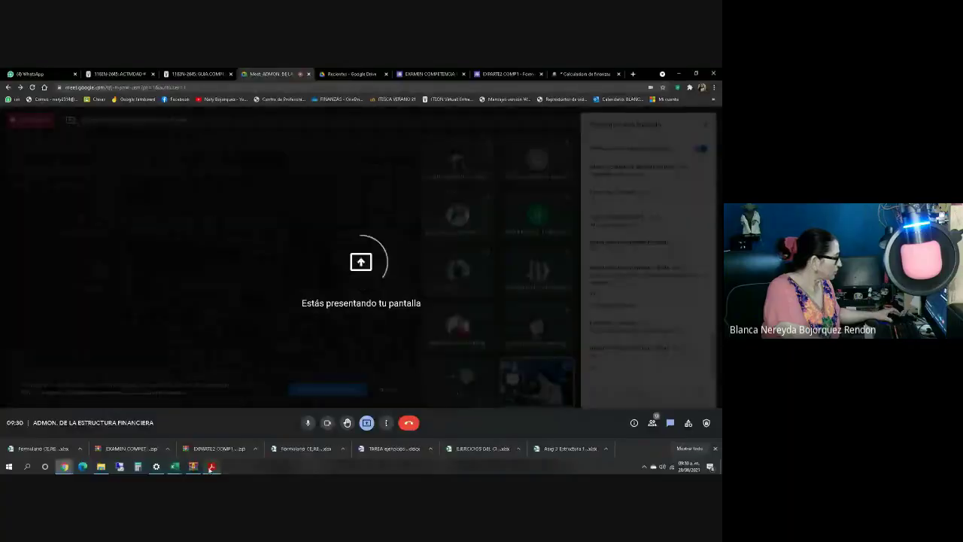
Switch to Adobe Acrobat Reader to read exercises 3 and 4 of the amortization exercises, and return to the amortization workbook in Excel.
{"action": "left_click", "coordinate": [211, 466]}
{"action": "scroll", "coordinate": [274, 370], "scroll_direction": "down", "scroll_amount": 2}
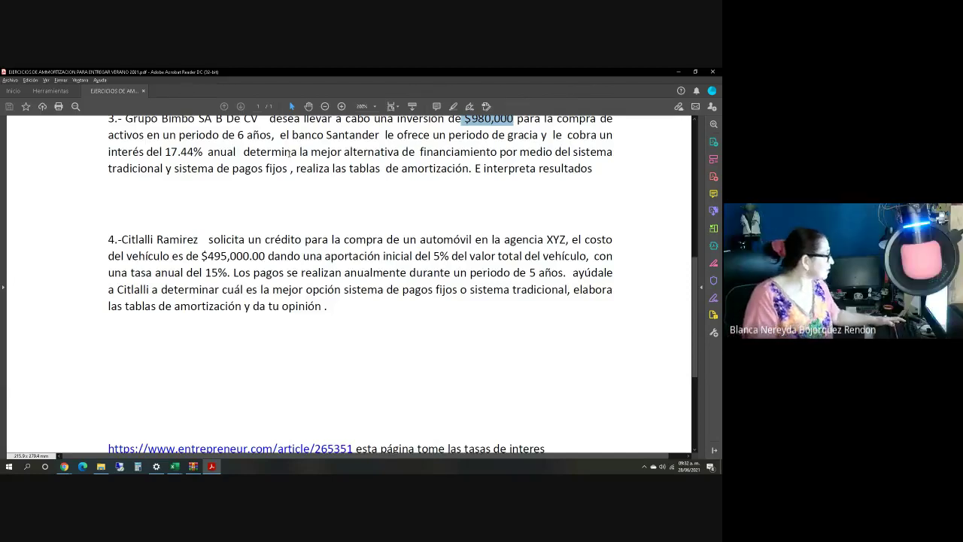
{"action": "key", "text": "alt+Tab"}
{"action": "key", "text": "alt+Tab"}
{"action": "key", "text": "alt+Tab"}
{"action": "key", "text": "alt+Tab"}
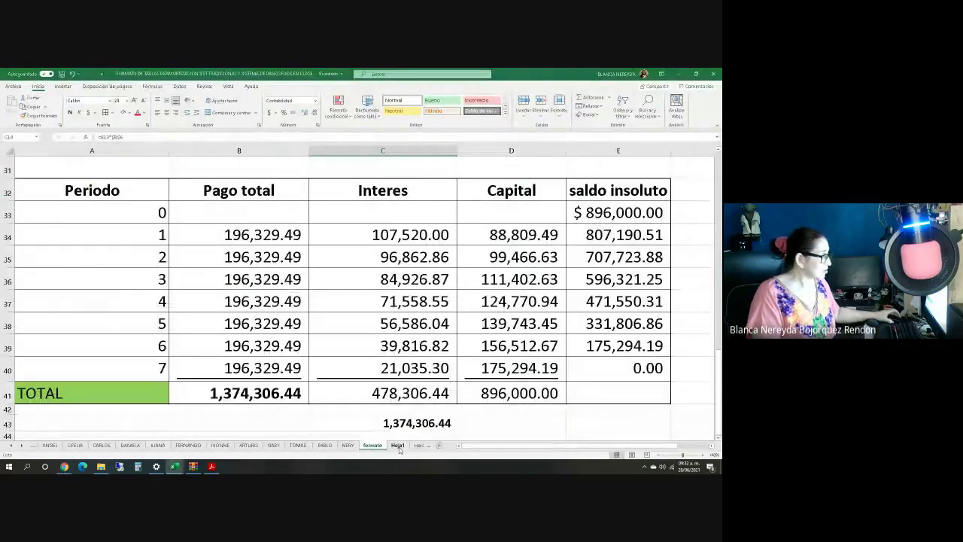
Rename sheet Hoja1, which holds the 222,000 credit, with the first name of the borrower given in exercise 2 of the PDF.
{"action": "left_click", "coordinate": [398, 447]}
{"action": "scroll", "coordinate": [352, 420], "scroll_direction": "up", "scroll_amount": 4}
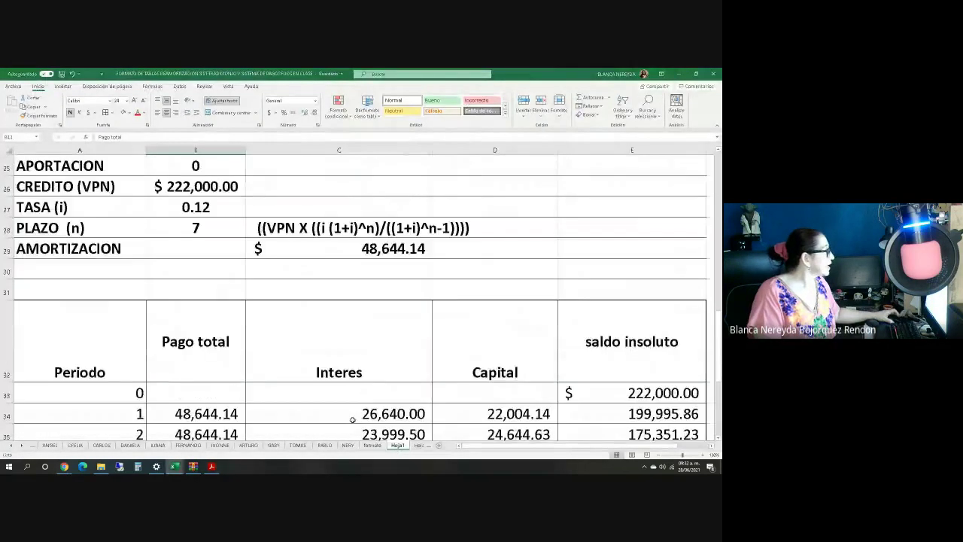
{"action": "scroll", "coordinate": [352, 420], "scroll_direction": "down", "scroll_amount": 2}
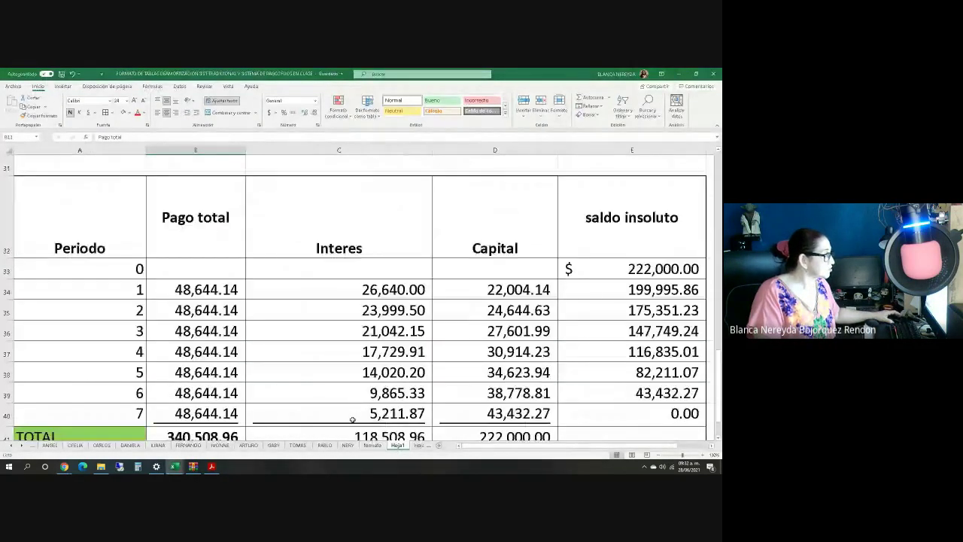
{"action": "right_click", "coordinate": [400, 445]}
{"action": "left_click", "coordinate": [417, 363]}
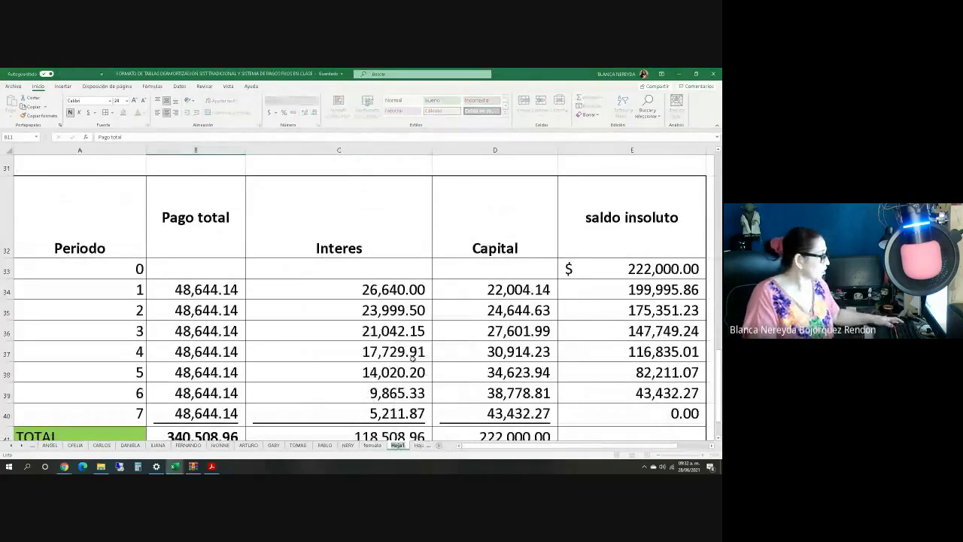
{"action": "key", "text": "alt+Tab"}
{"action": "key", "text": "alt+Tab"}
{"action": "key", "text": "alt+Tab"}
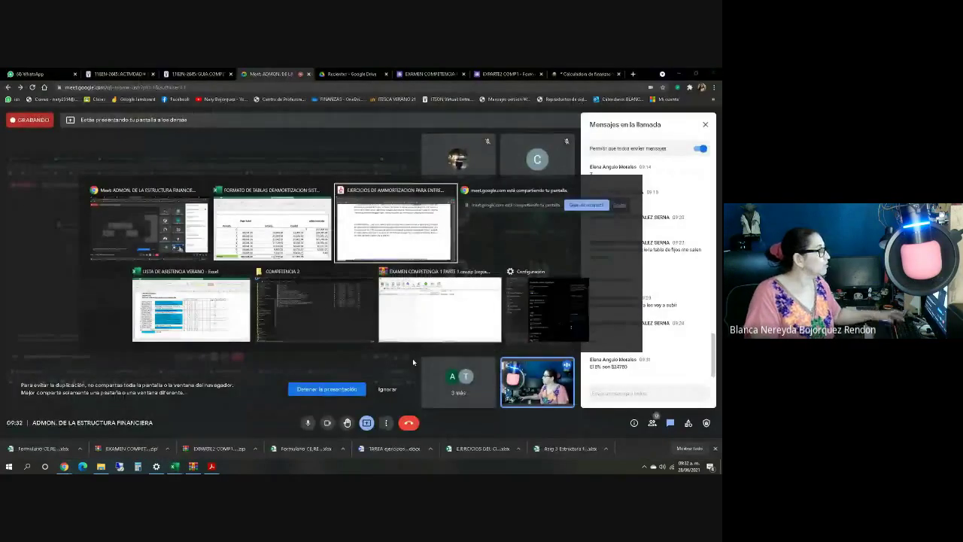
{"action": "scroll", "coordinate": [369, 319], "scroll_direction": "up", "scroll_amount": 5}
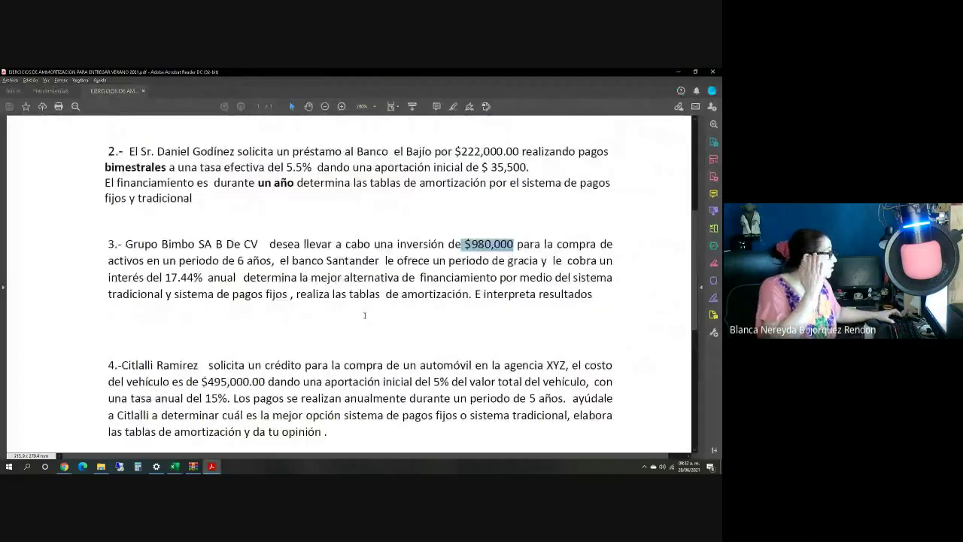
{"action": "key", "text": "alt+Tab"}
{"action": "key", "text": "alt+Tab"}
{"action": "key", "text": "alt+Tab"}
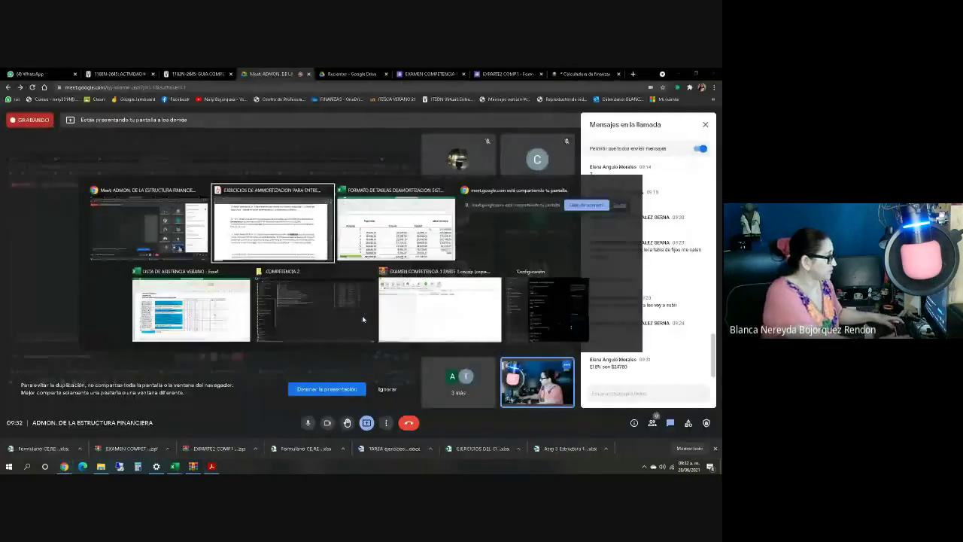
{"action": "type", "text": "DANIEL"}
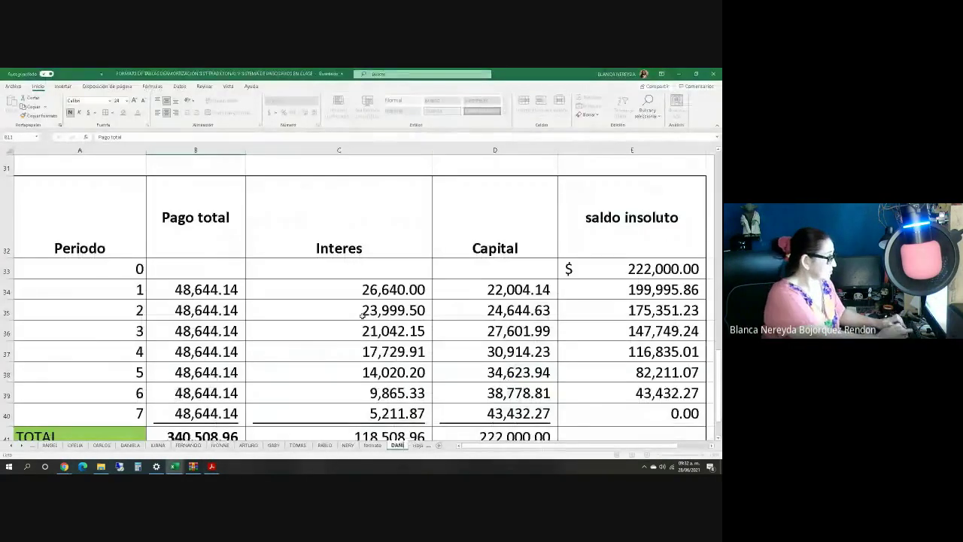
{"action": "key", "text": "Return"}
Rename the formato sheet, which holds the 896,000 credit tables, as LA MEJOR.
{"action": "left_click", "coordinate": [372, 445]}
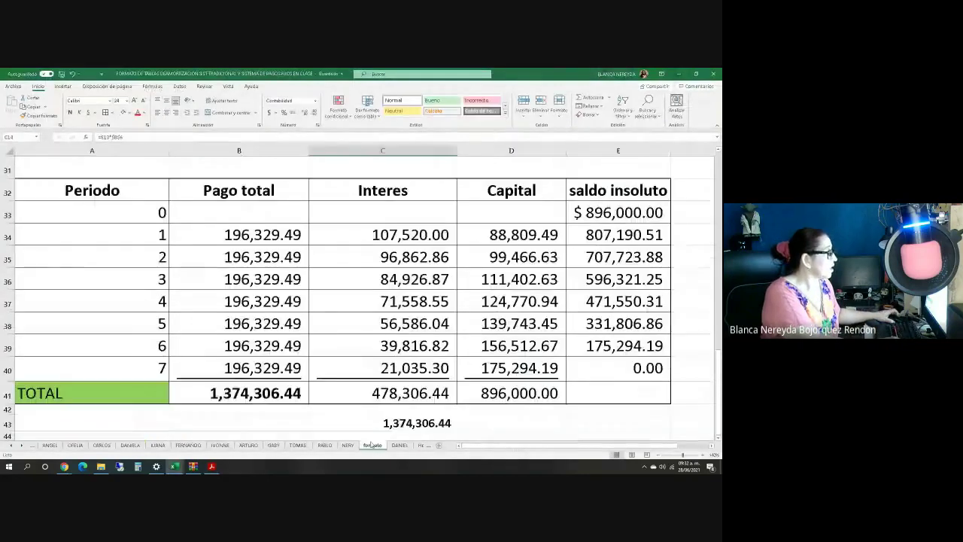
{"action": "scroll", "coordinate": [311, 374], "scroll_direction": "up", "scroll_amount": 4}
{"action": "scroll", "coordinate": [311, 374], "scroll_direction": "up", "scroll_amount": 5}
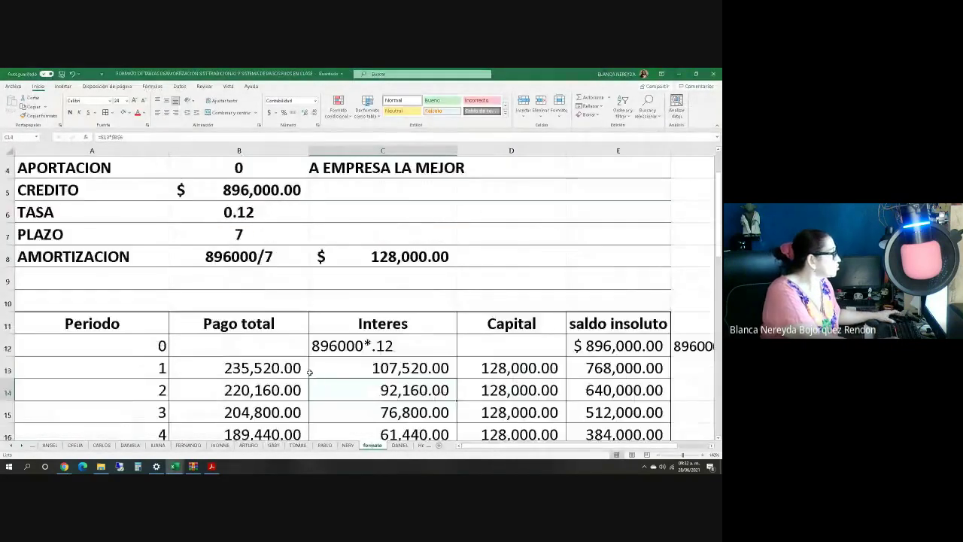
{"action": "scroll", "coordinate": [311, 372], "scroll_direction": "down", "scroll_amount": 3}
{"action": "scroll", "coordinate": [362, 434], "scroll_direction": "down", "scroll_amount": 3}
{"action": "right_click", "coordinate": [373, 445]}
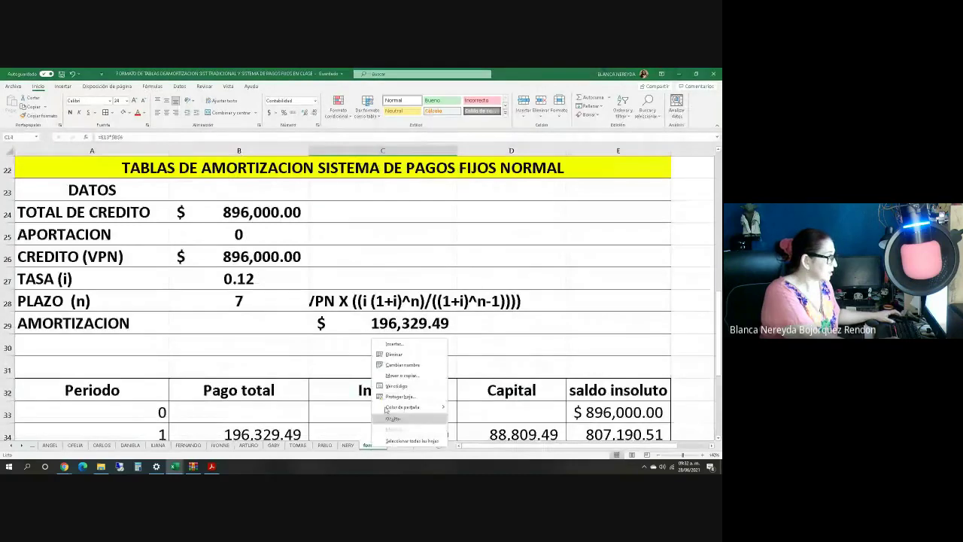
{"action": "left_click", "coordinate": [391, 368]}
{"action": "type", "text": "LA MEJOR"}
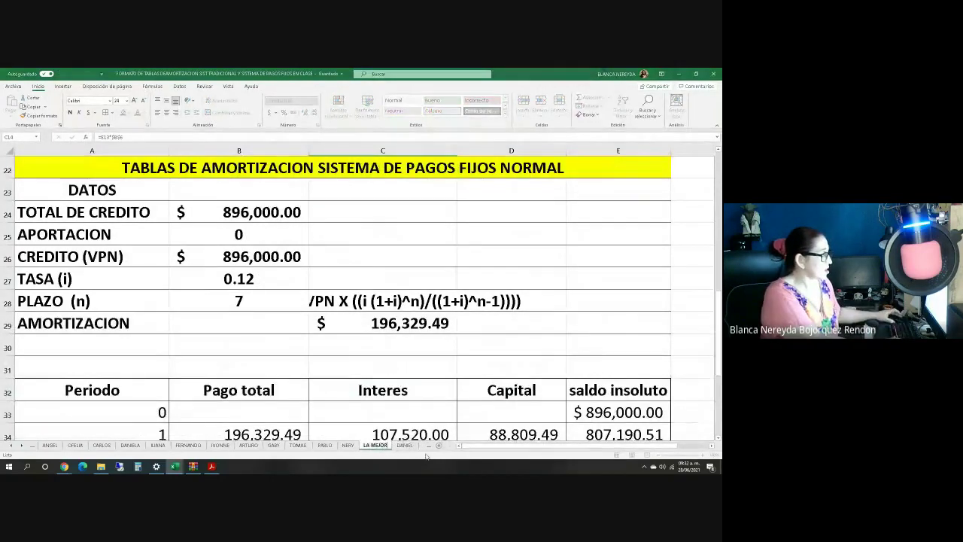
{"action": "key", "text": "Return"}
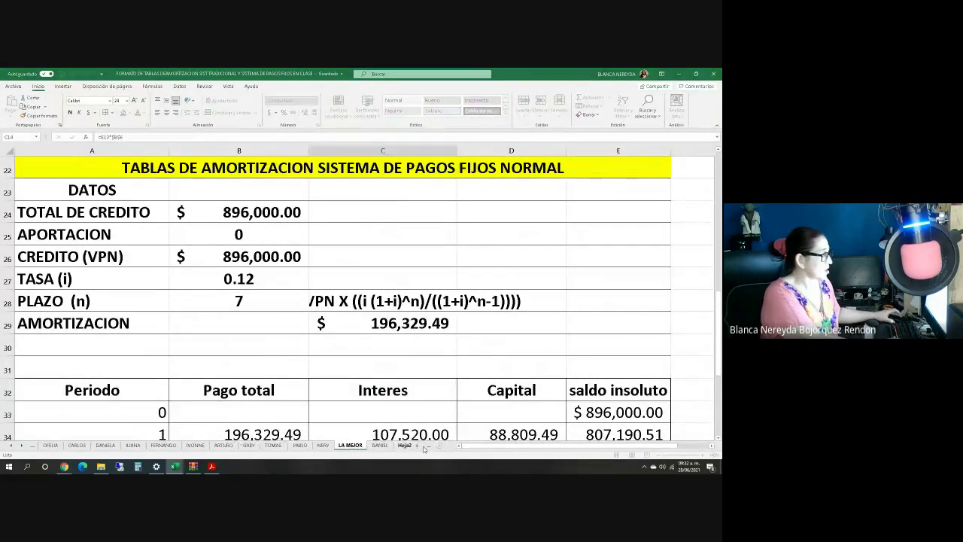
Rename sheet Hoja2, which holds the 980,000 credit, as BIMBO after checking the company in exercise 3 of the PDF.
{"action": "left_click", "coordinate": [425, 444]}
{"action": "scroll", "coordinate": [244, 342], "scroll_direction": "up", "scroll_amount": 6}
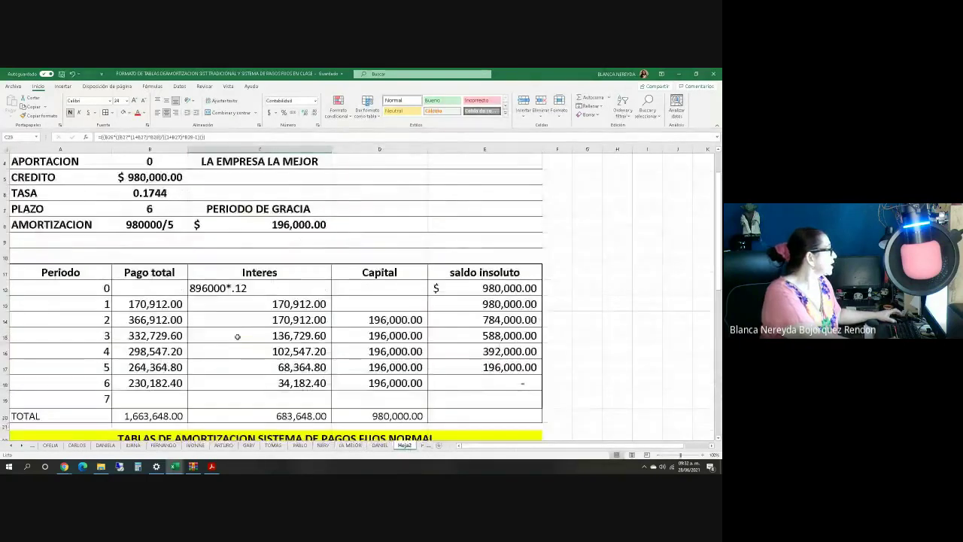
{"action": "key", "text": "alt+Tab"}
{"action": "key", "text": "alt+Tab"}
{"action": "key", "text": "alt+Tab"}
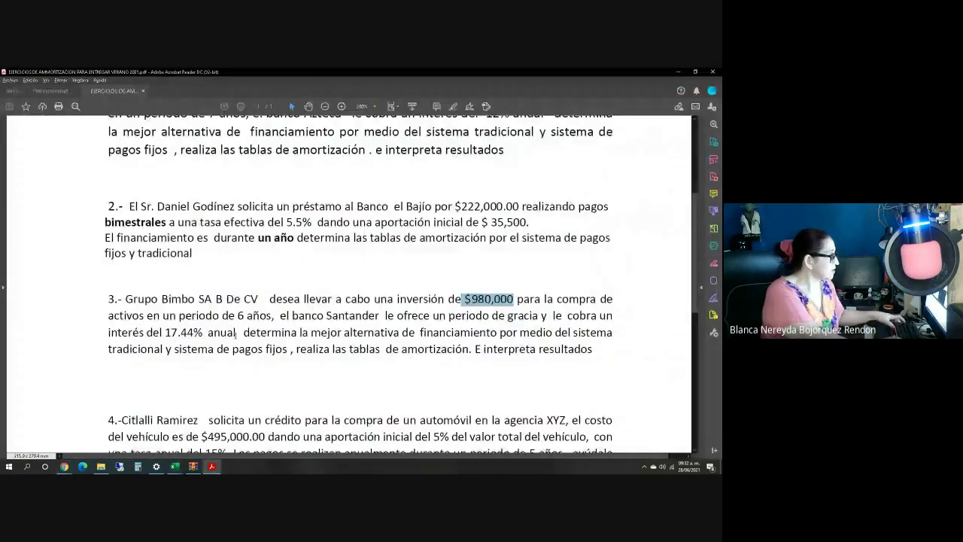
{"action": "key", "text": "alt+Tab"}
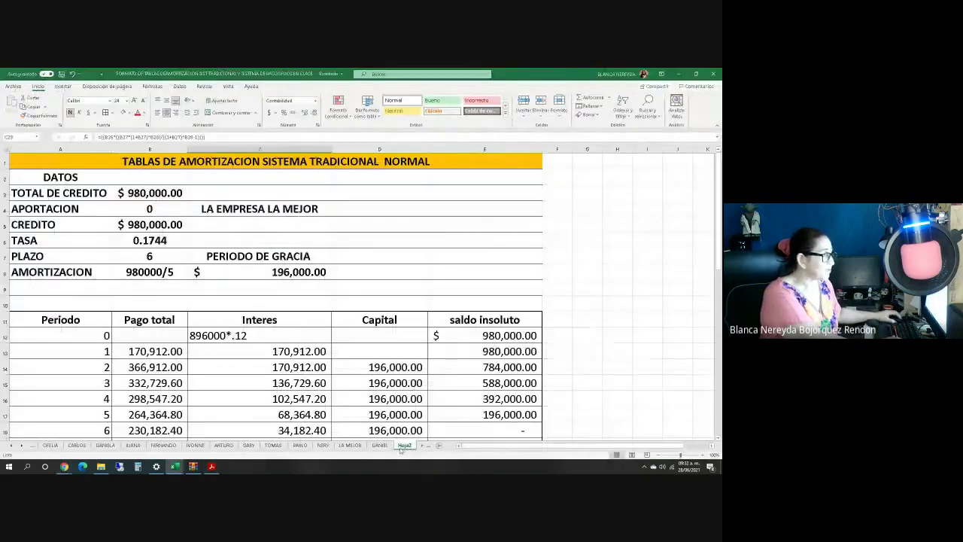
{"action": "right_click", "coordinate": [403, 444]}
{"action": "left_click", "coordinate": [425, 367]}
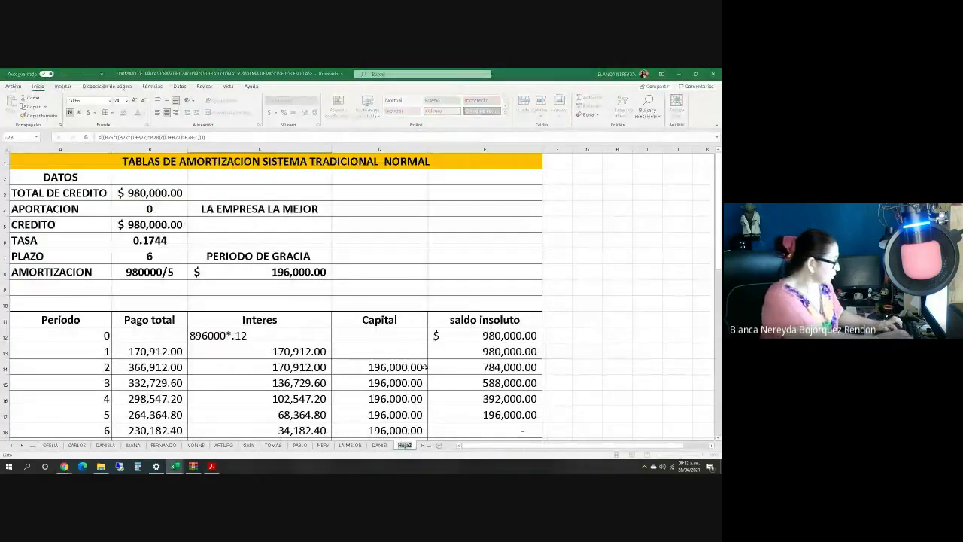
{"action": "type", "text": "BIMBO"}
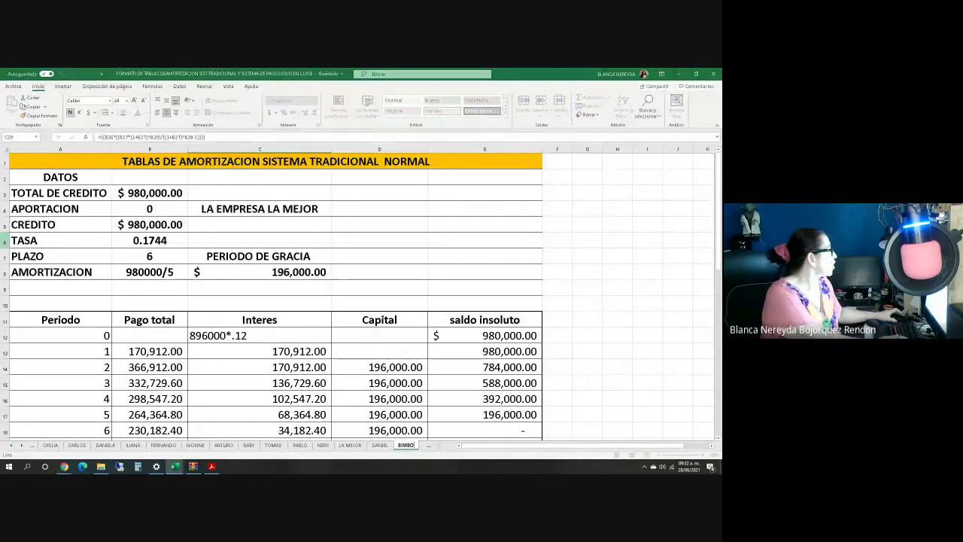
Copy the entire contents of the BIMBO sheet and paste them into the blank sheet after it.
{"action": "left_click", "coordinate": [4, 148]}
{"action": "right_click", "coordinate": [36, 167]}
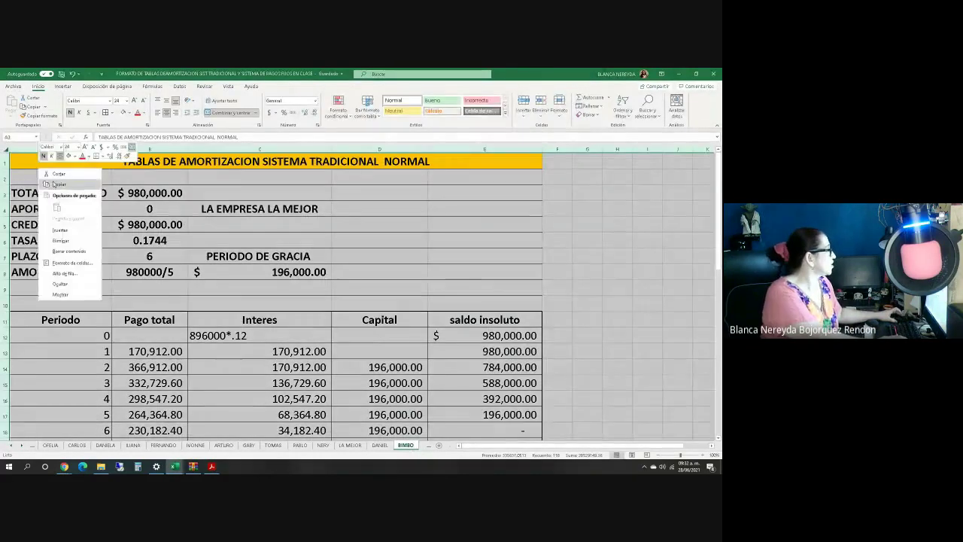
{"action": "left_click", "coordinate": [54, 184]}
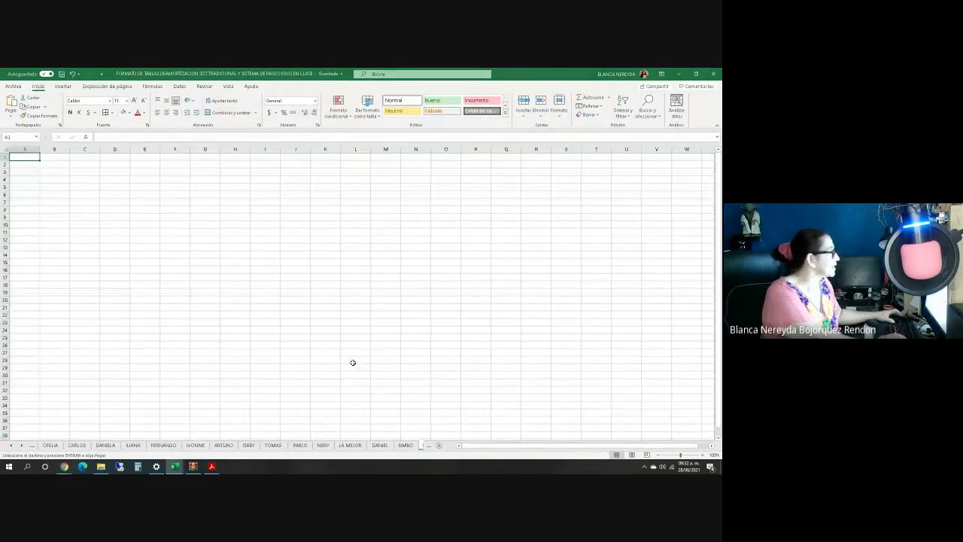
{"action": "left_click", "coordinate": [439, 445]}
{"action": "left_click", "coordinate": [4, 148]}
{"action": "key", "text": "ctrl+v"}
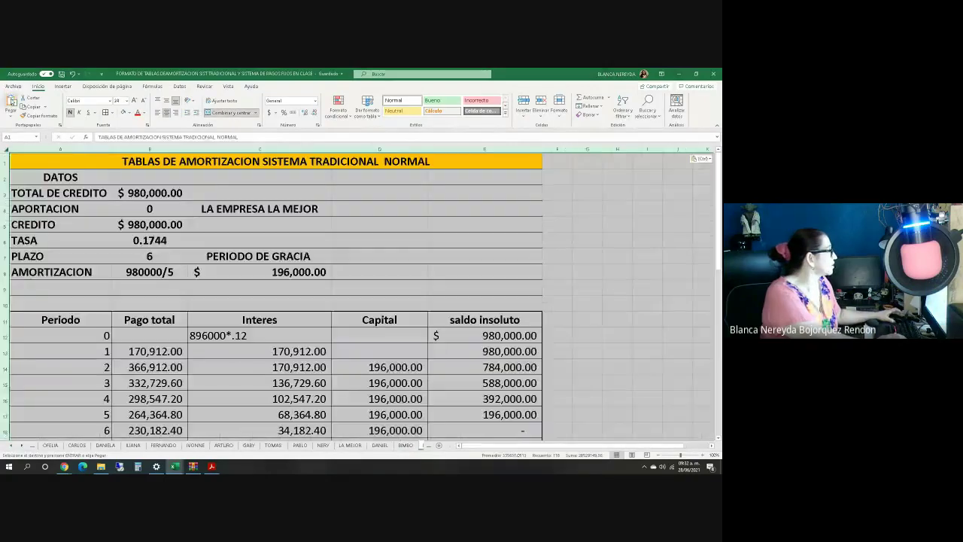
Set TOTAL DE CREDITO in B3 of the copied sheet to 495,000, the vehicle cost from exercise 4 of the PDF.
{"action": "left_click", "coordinate": [156, 192]}
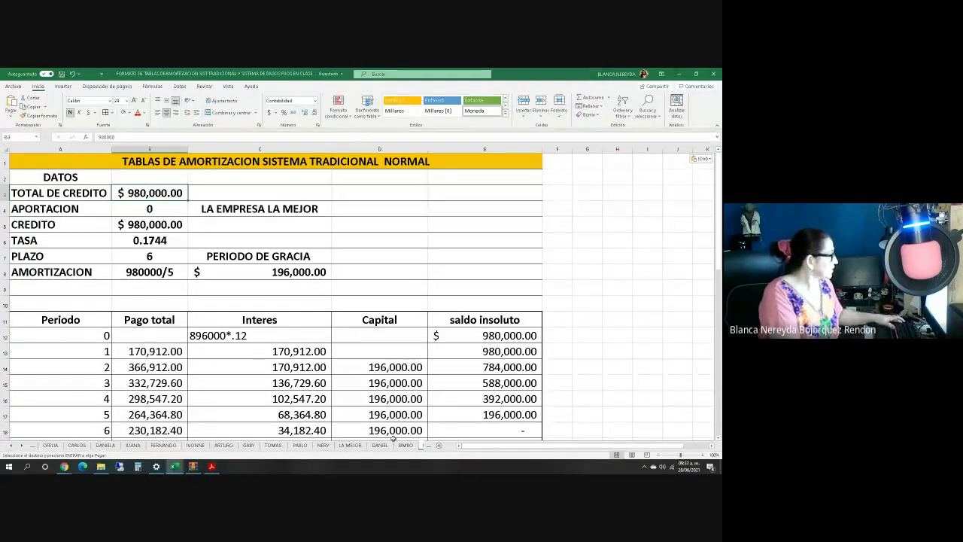
{"action": "left_click", "coordinate": [211, 466]}
{"action": "scroll", "coordinate": [391, 438], "scroll_direction": "down", "scroll_amount": 3}
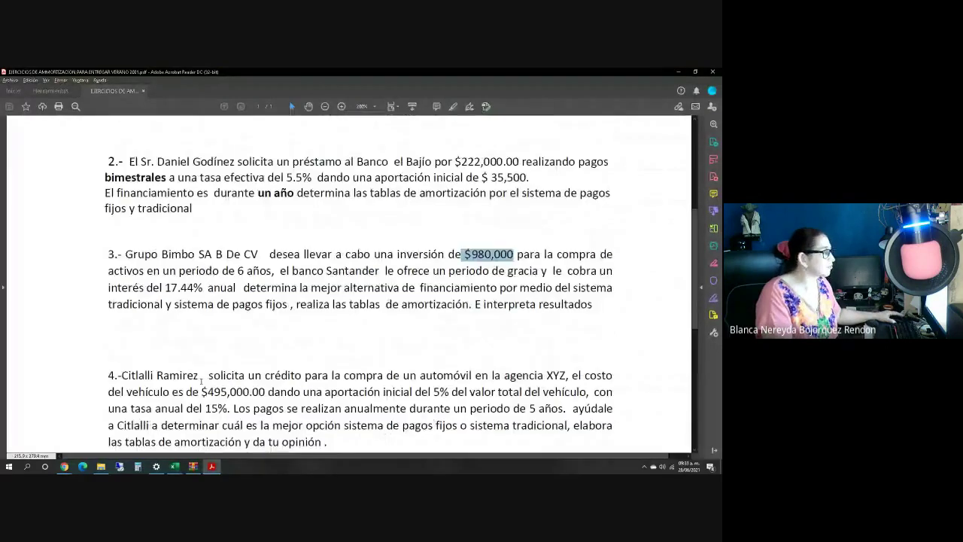
{"action": "scroll", "coordinate": [213, 351], "scroll_direction": "down", "scroll_amount": 1}
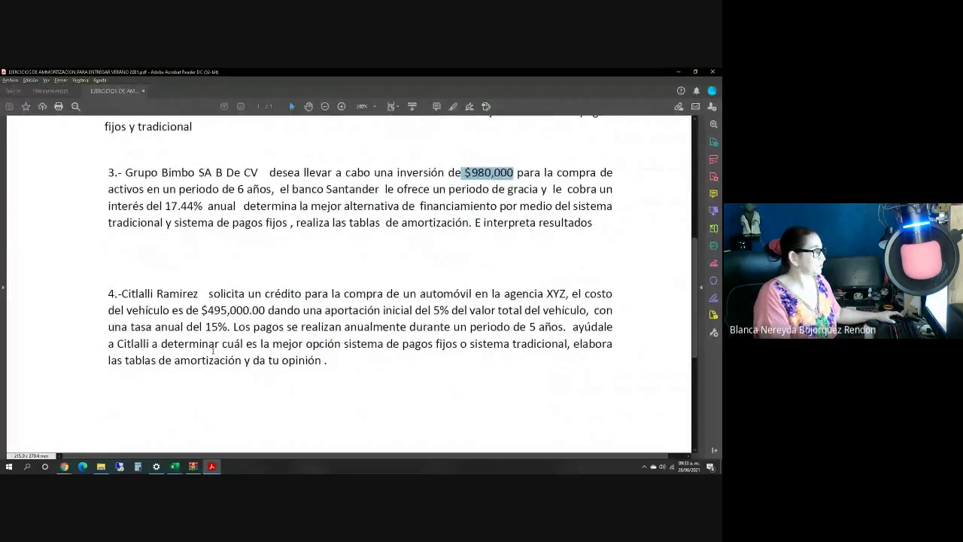
{"action": "left_click_drag", "start_coordinate": [199, 311], "coordinate": [264, 312]}
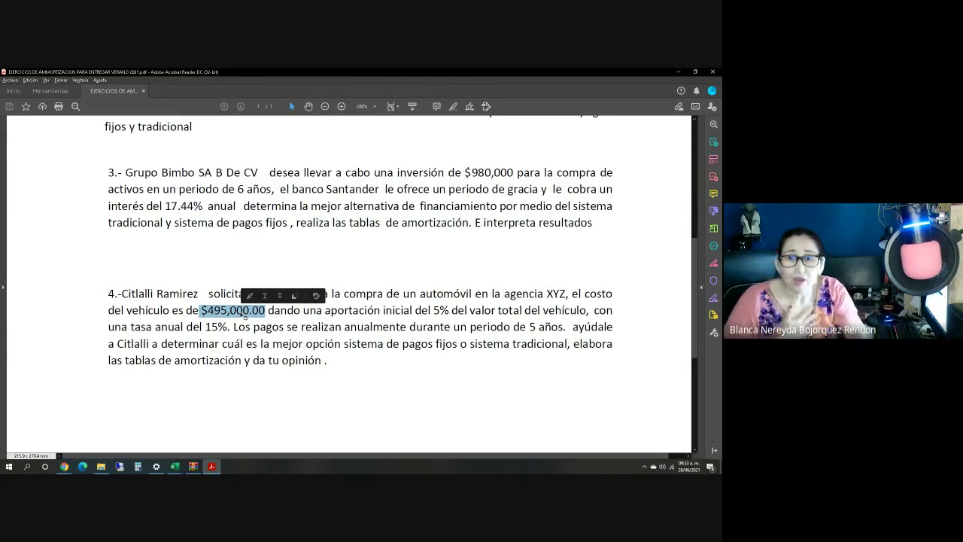
{"action": "key", "text": "alt+Tab"}
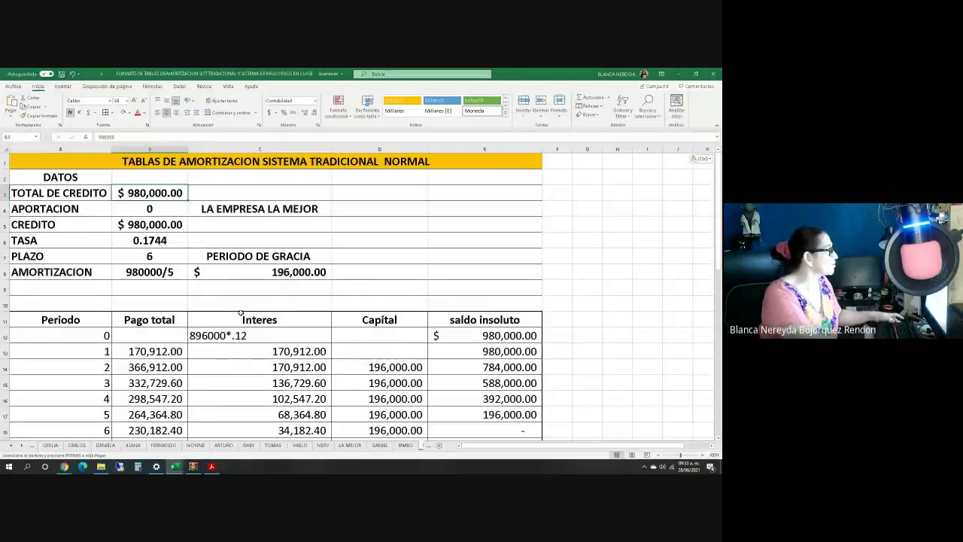
{"action": "type", "text": "495,000"}
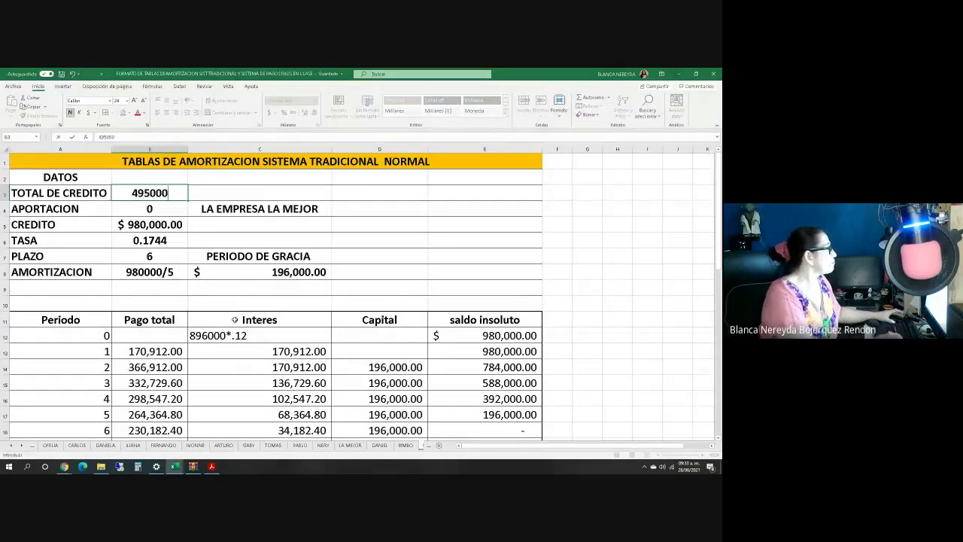
{"action": "key", "text": "Return"}
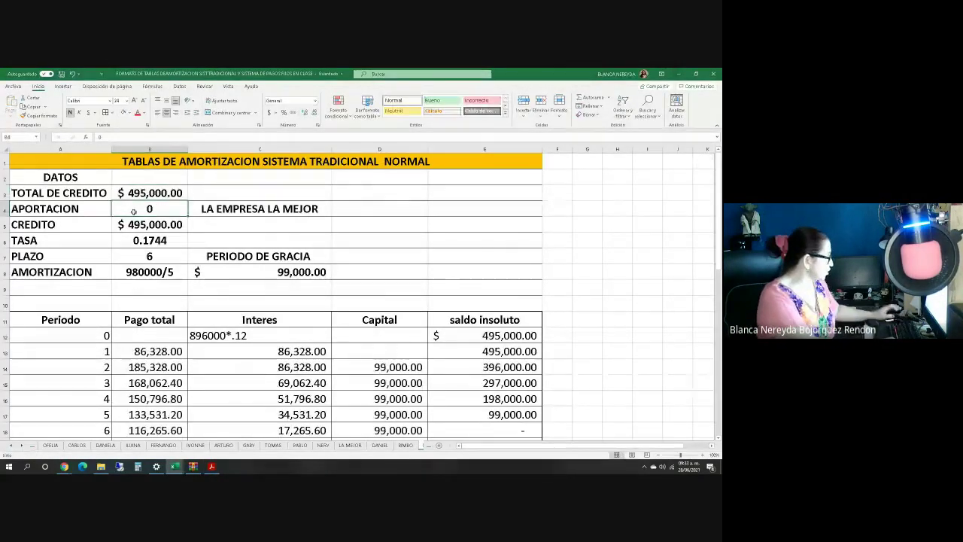
Calculate APORTACION in B4 as 5% of the total credit with the formula =B3*.05.
{"action": "type", "text": "="}
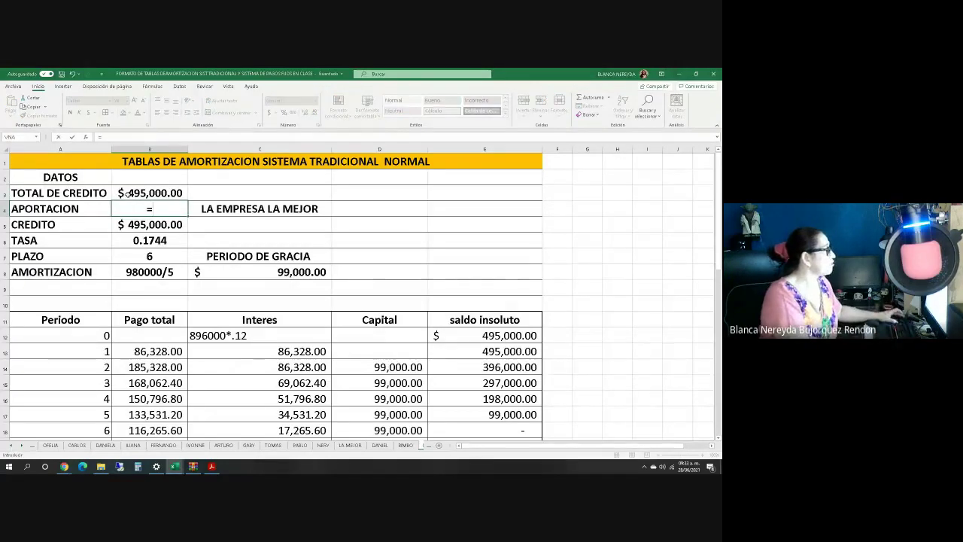
{"action": "left_click", "coordinate": [126, 189]}
{"action": "type", "text": "*.05"}
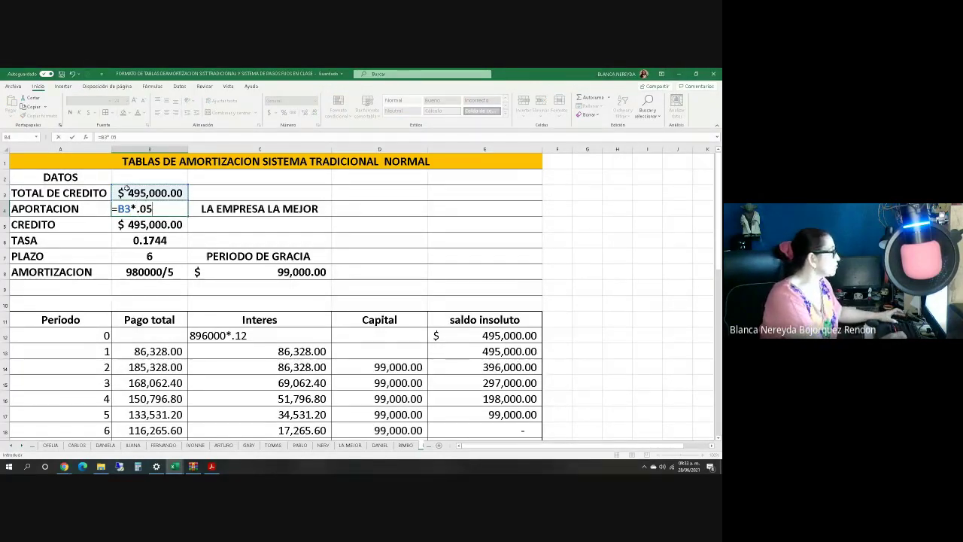
{"action": "key", "text": "Return"}
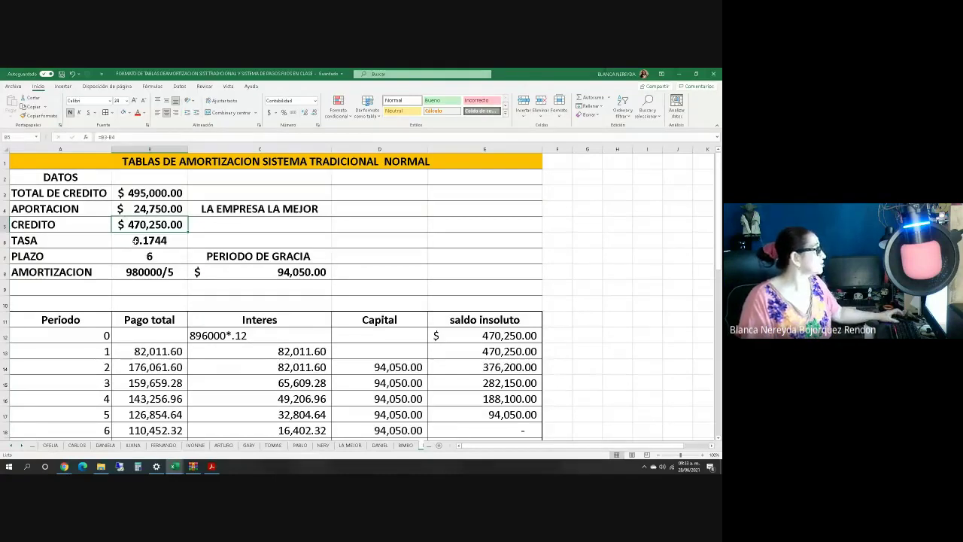
Set TASA in B6 to 0.15 and PLAZO in B7 to 5, checking the rate and term in exercise 4 of the PDF.
{"action": "left_click", "coordinate": [131, 240]}
{"action": "key", "text": "alt+Tab"}
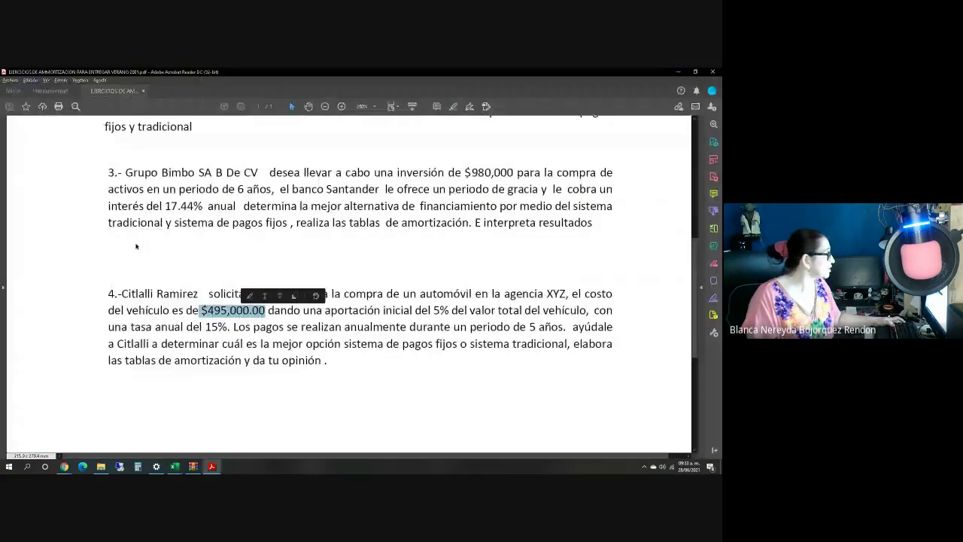
{"action": "key", "text": "alt+Tab"}
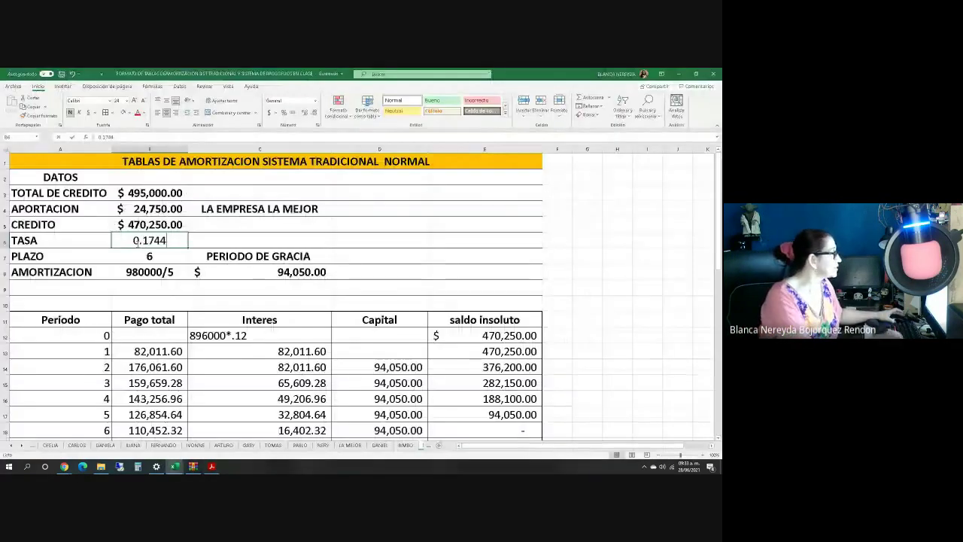
{"action": "type", "text": ".15"}
{"action": "key", "text": "Return"}
{"action": "key", "text": "BackSpace"}
{"action": "type", "text": "5"}
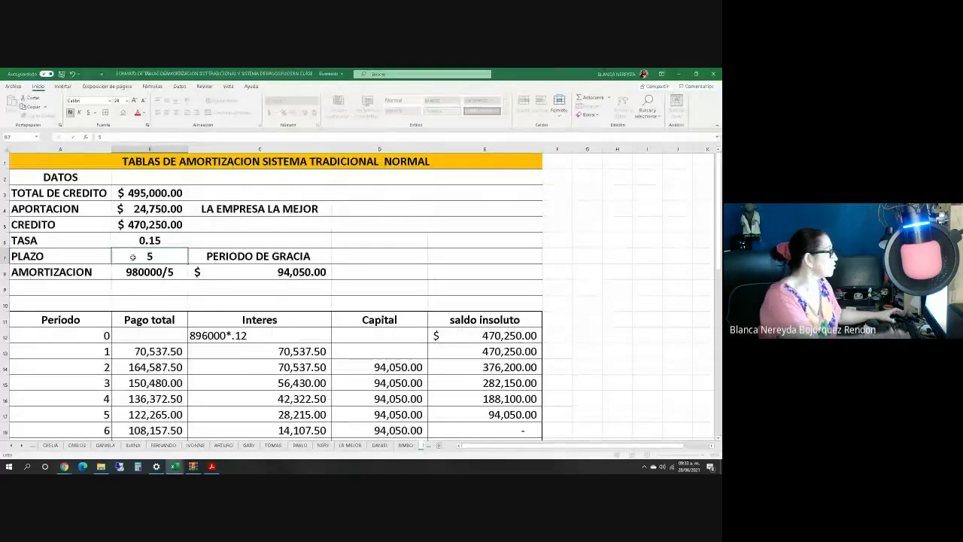
{"action": "key", "text": "Return"}
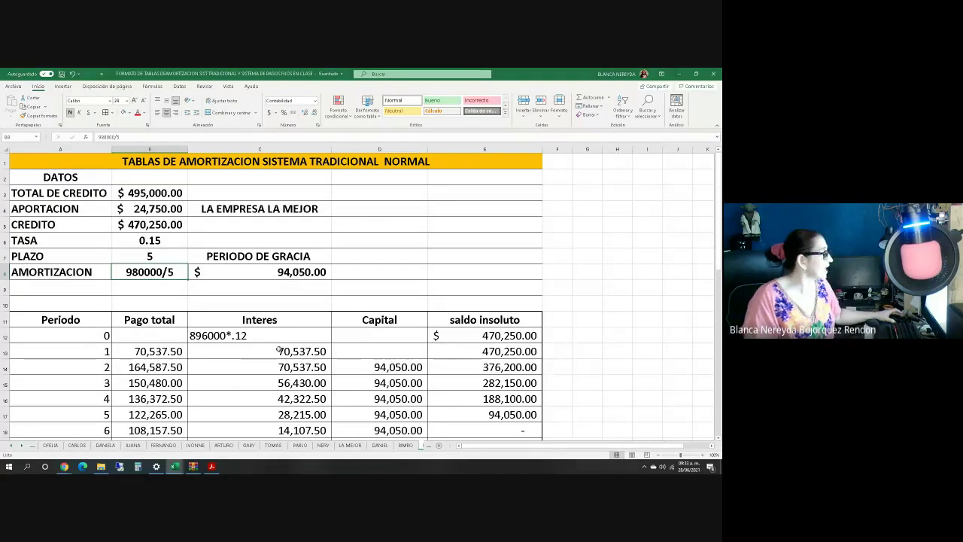
Clear the 896000*.12 note from the period 0 interest cell and enter 495000/5 as the AMORTIZACION note in B8.
{"action": "left_click", "coordinate": [219, 337]}
{"action": "key", "text": "BackSpace"}
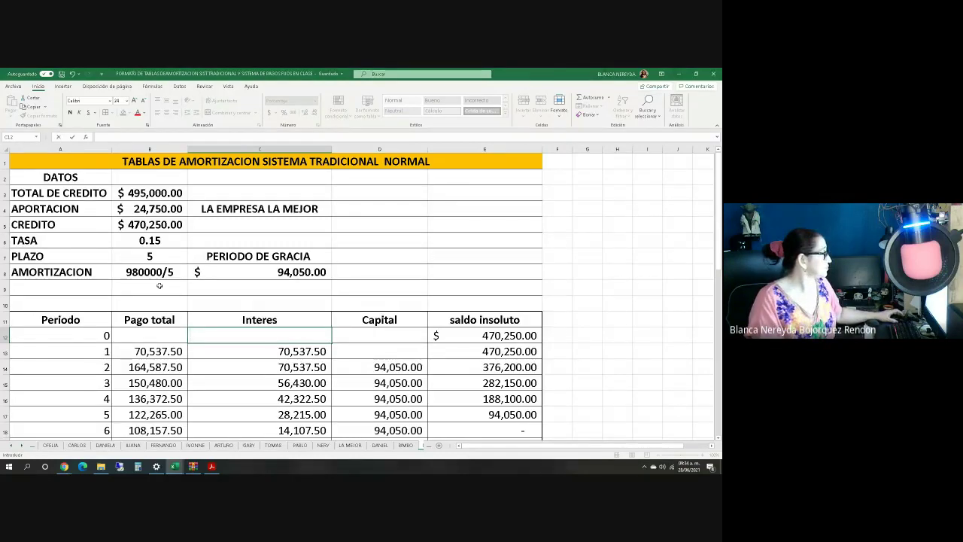
{"action": "left_click", "coordinate": [139, 272]}
{"action": "type", "text": "4950"}
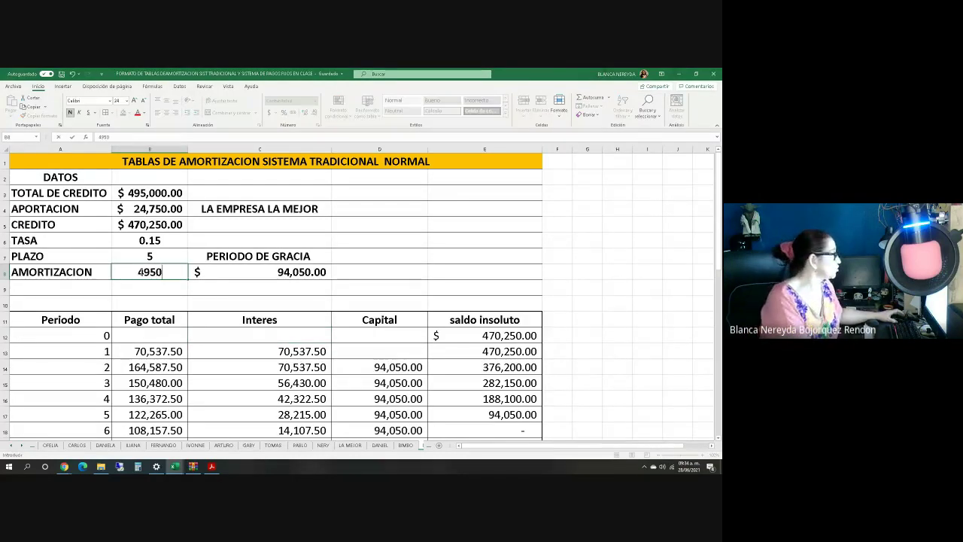
{"action": "type", "text": "00/5"}
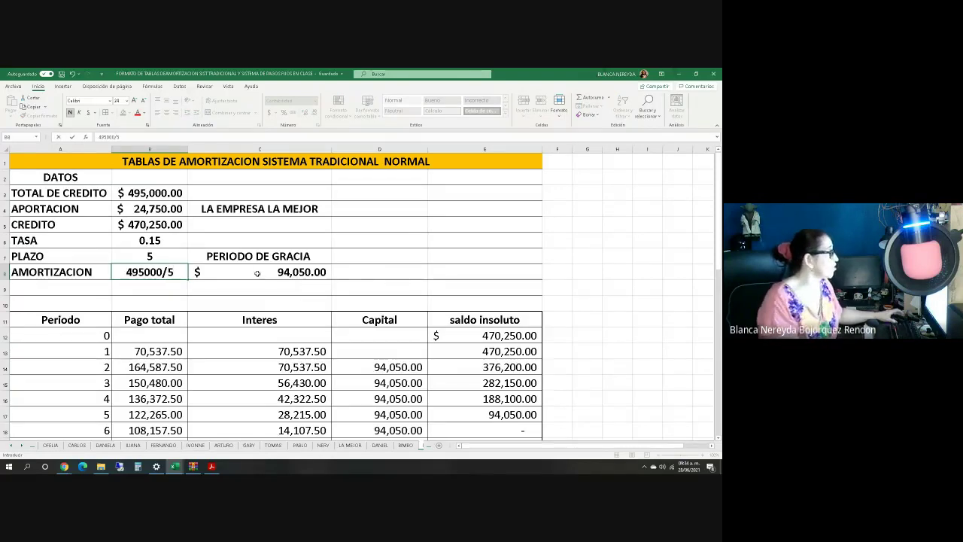
{"action": "key", "text": "Tab"}
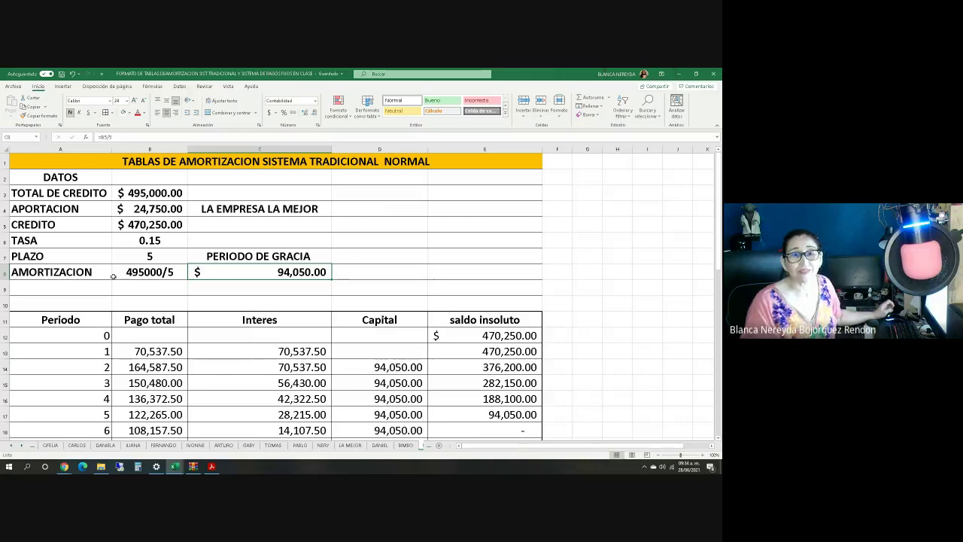
Delete the rows for periods 6 and 7 from the traditional-system amortization table.
{"action": "left_click", "coordinate": [374, 368]}
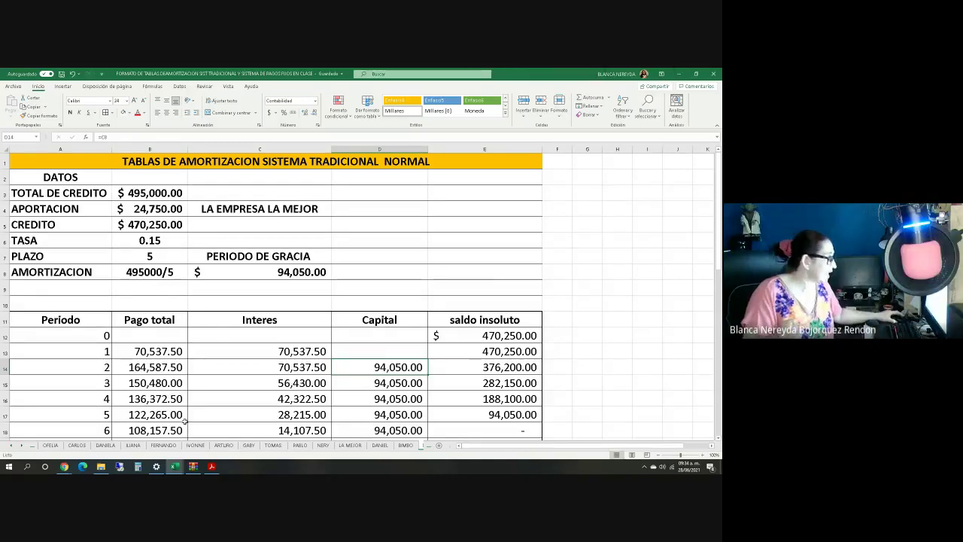
{"action": "scroll", "coordinate": [186, 419], "scroll_direction": "down", "scroll_amount": 1}
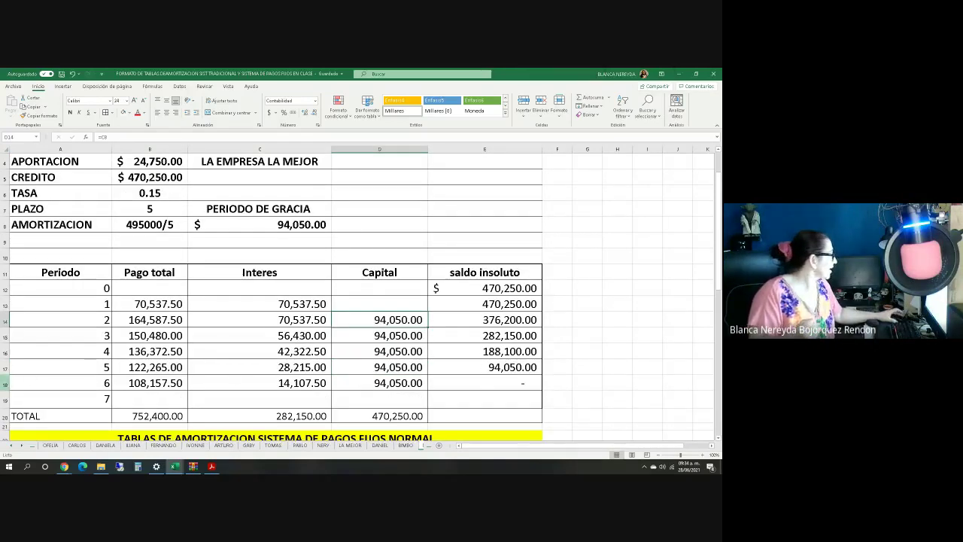
{"action": "left_click_drag", "start_coordinate": [5, 383], "coordinate": [4, 401]}
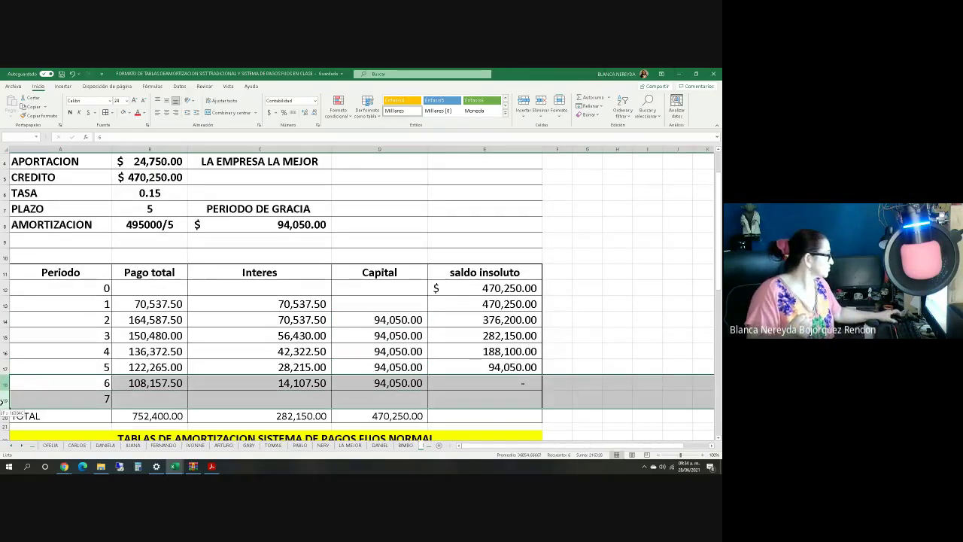
{"action": "right_click", "coordinate": [30, 399]}
{"action": "left_click", "coordinate": [52, 330]}
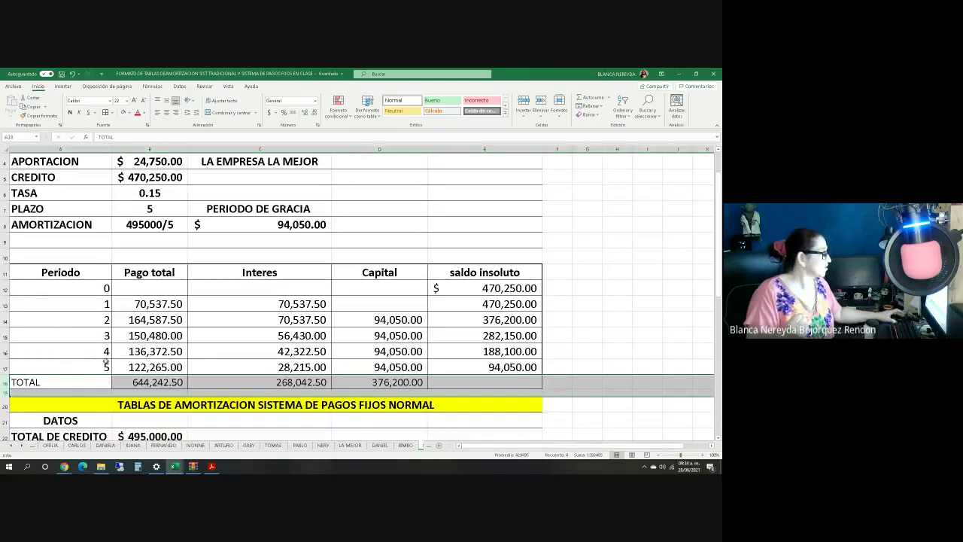
{"action": "left_click", "coordinate": [82, 407]}
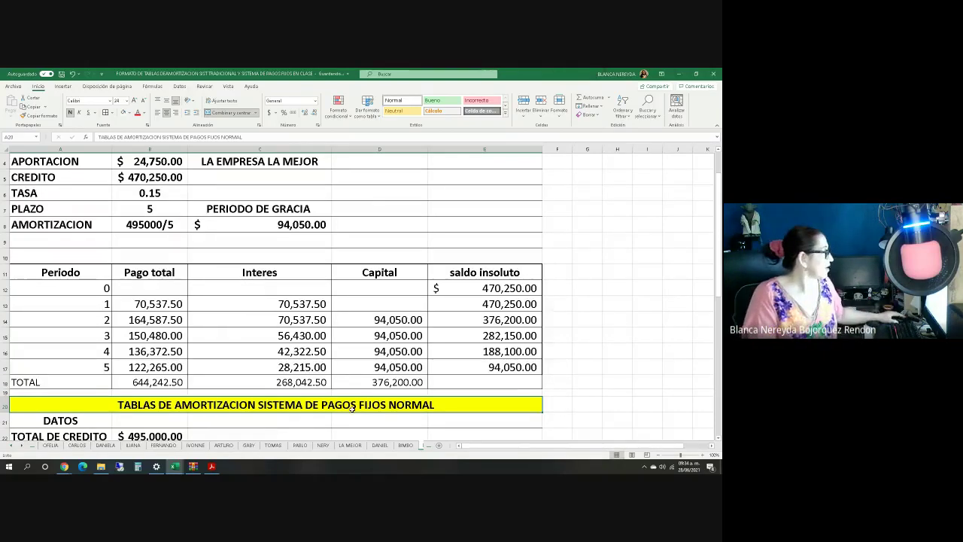
Link TOTAL DE CREDITO of the fixed-payment section, cell B22, to the total credit in B3.
{"action": "scroll", "coordinate": [241, 365], "scroll_direction": "down", "scroll_amount": 3}
{"action": "scroll", "coordinate": [241, 365], "scroll_direction": "down", "scroll_amount": 1}
{"action": "left_click", "coordinate": [172, 250]}
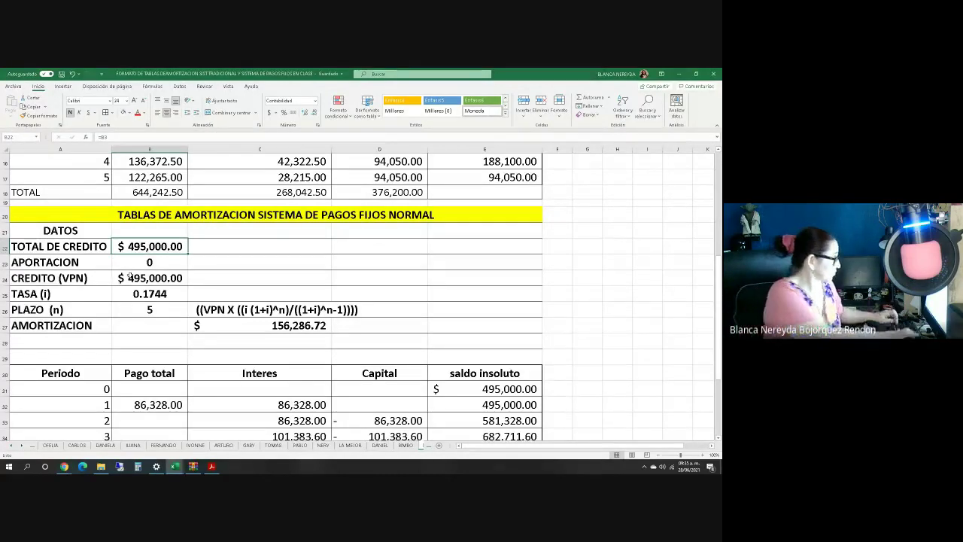
{"action": "type", "text": "="}
{"action": "scroll", "coordinate": [127, 275], "scroll_direction": "up", "scroll_amount": 5}
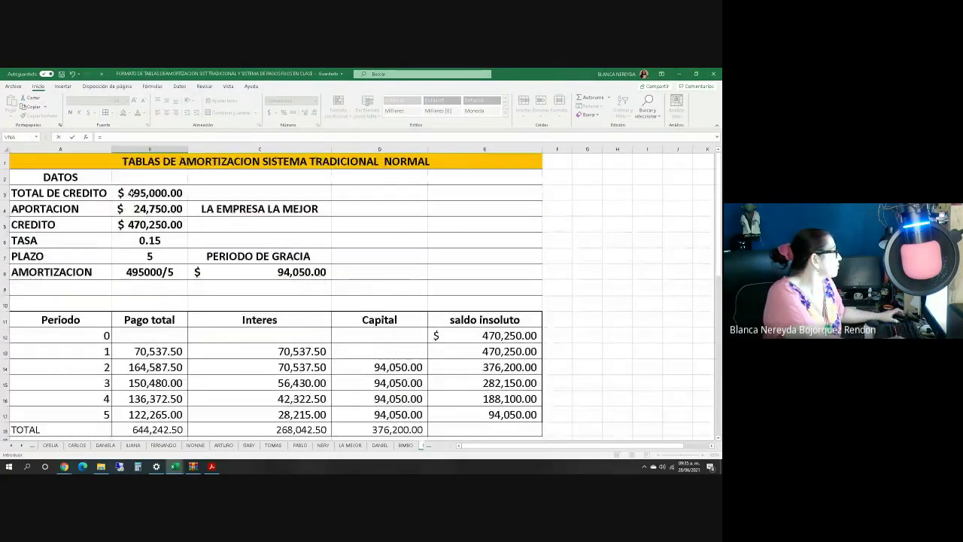
{"action": "left_click", "coordinate": [126, 197]}
{"action": "key", "text": "Return"}
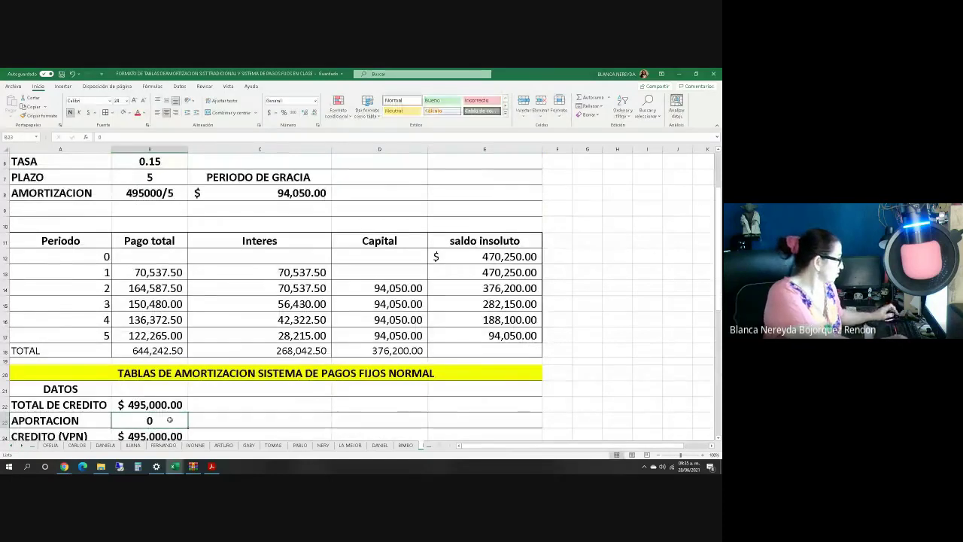
Link APORTACION of the fixed-payment section, cell B23, to the contribution in B4.
{"action": "type", "text": "="}
{"action": "scroll", "coordinate": [151, 339], "scroll_direction": "up", "scroll_amount": 2}
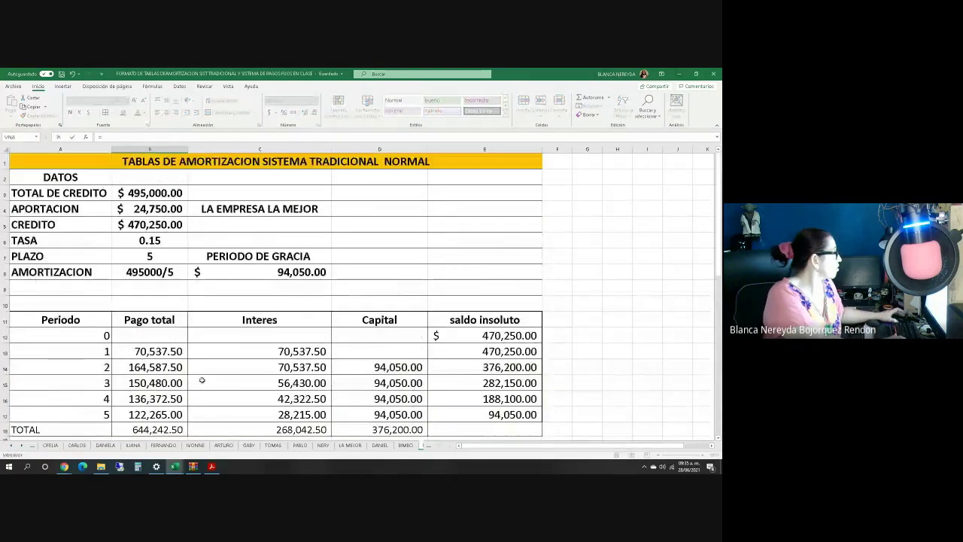
{"action": "left_click", "coordinate": [134, 208]}
{"action": "key", "text": "Return"}
{"action": "scroll", "coordinate": [127, 346], "scroll_direction": "down", "scroll_amount": 2}
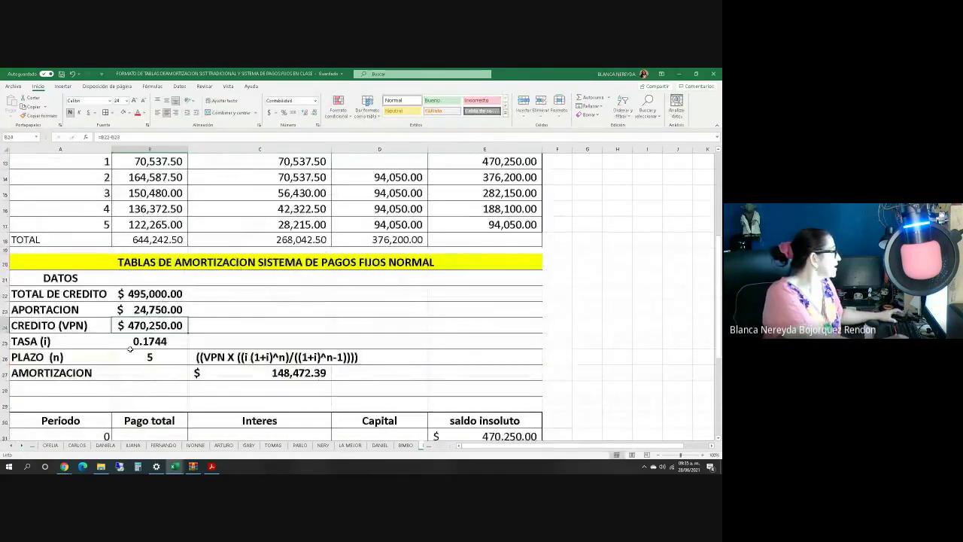
Set TASA (i) of the fixed-payment section to 0.15 and check its term and AMORTIZACION formula in C27.
{"action": "left_click", "coordinate": [127, 341]}
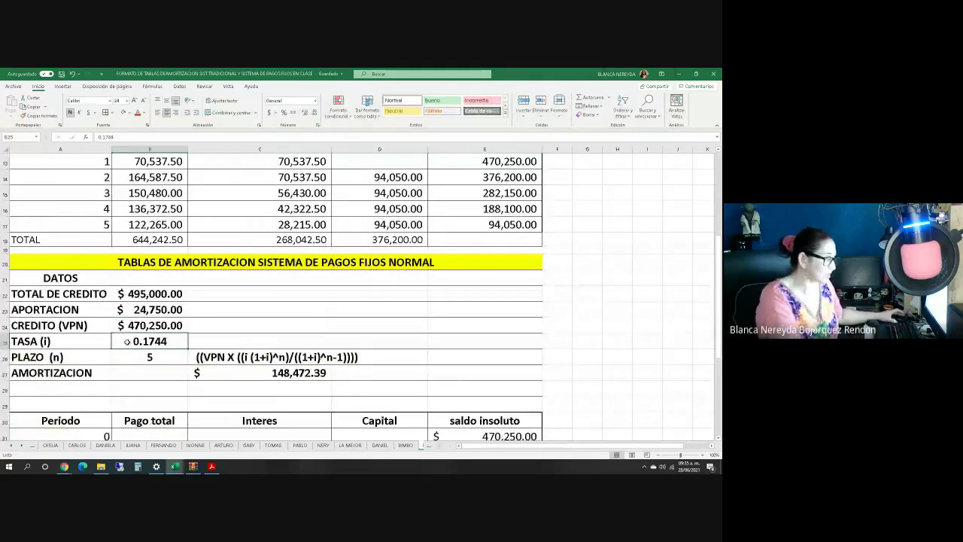
{"action": "type", "text": ".15"}
{"action": "key", "text": "Return"}
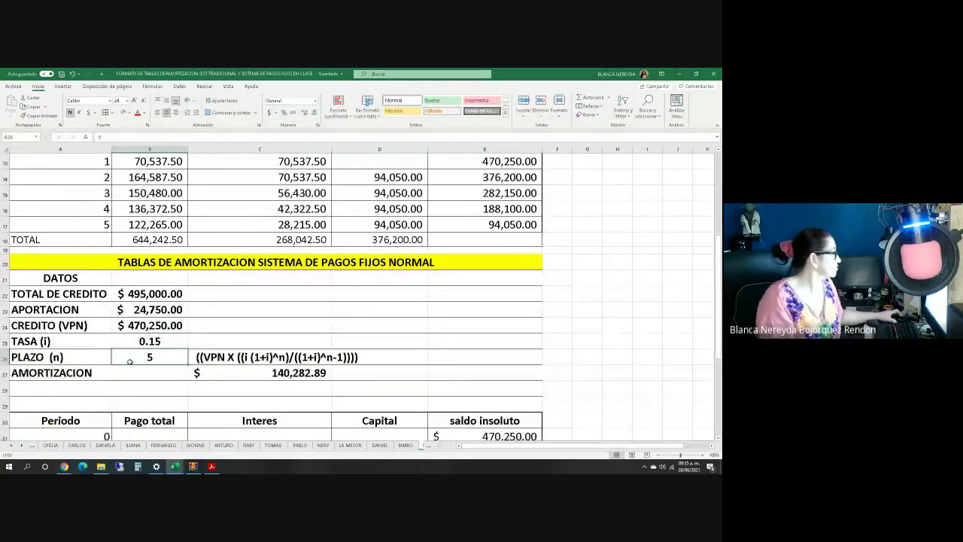
{"action": "scroll", "coordinate": [130, 364], "scroll_direction": "up", "scroll_amount": 4}
{"action": "scroll", "coordinate": [128, 362], "scroll_direction": "down", "scroll_amount": 5}
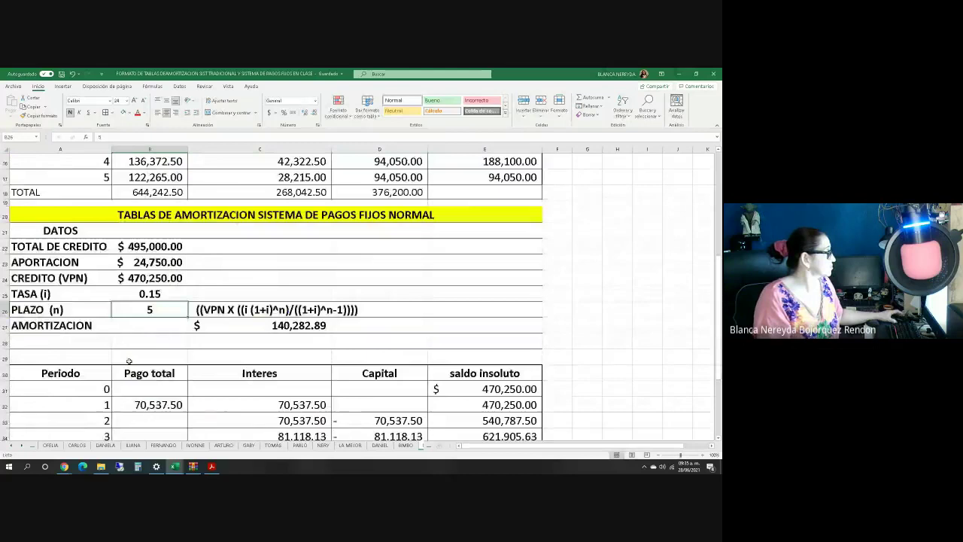
{"action": "left_click", "coordinate": [260, 322]}
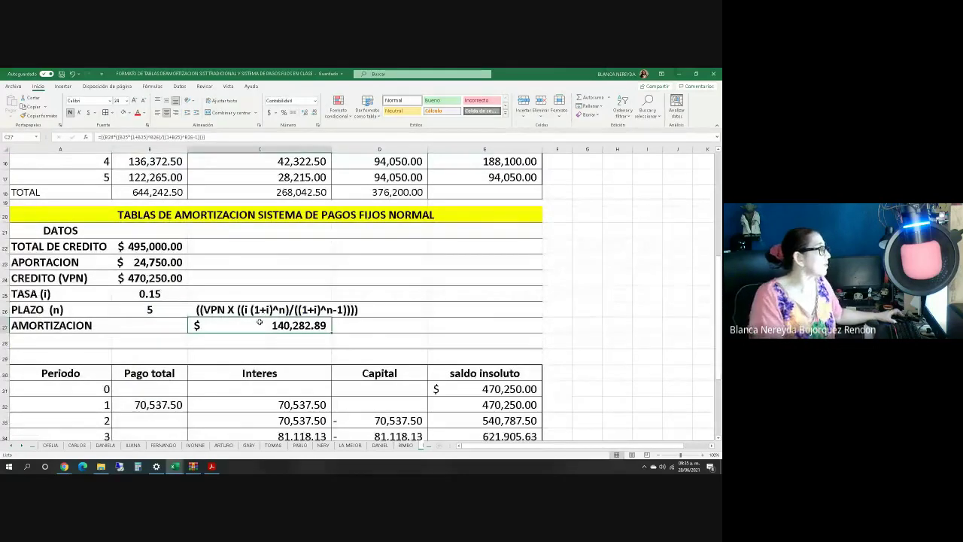
{"action": "scroll", "coordinate": [260, 331], "scroll_direction": "up", "scroll_amount": 2}
{"action": "scroll", "coordinate": [259, 332], "scroll_direction": "down", "scroll_amount": 1}
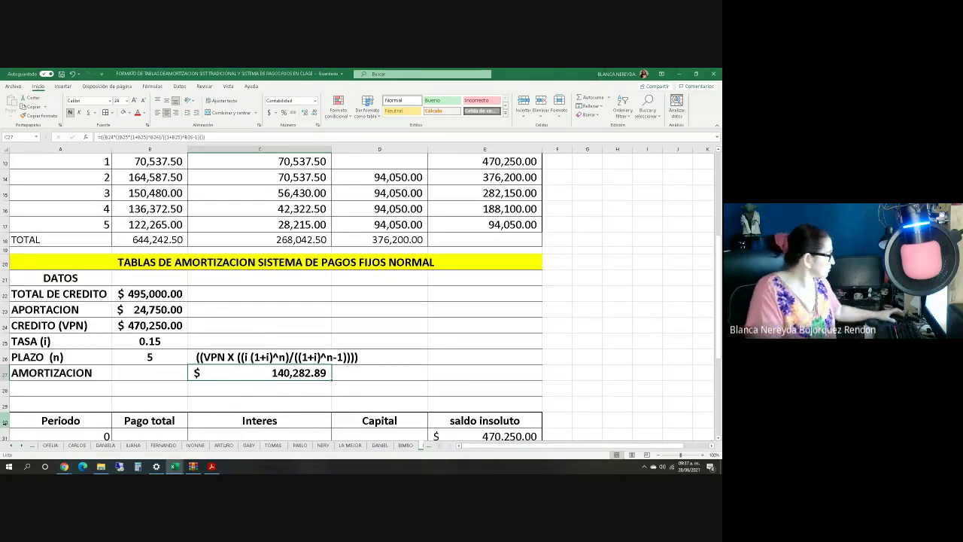
Open the APALANCAMIENTO CLASE presentation from the COMPETENCIA 3 folder in PowerPoint and start its slide show, advancing to the second slide.
{"action": "left_click", "coordinate": [101, 467]}
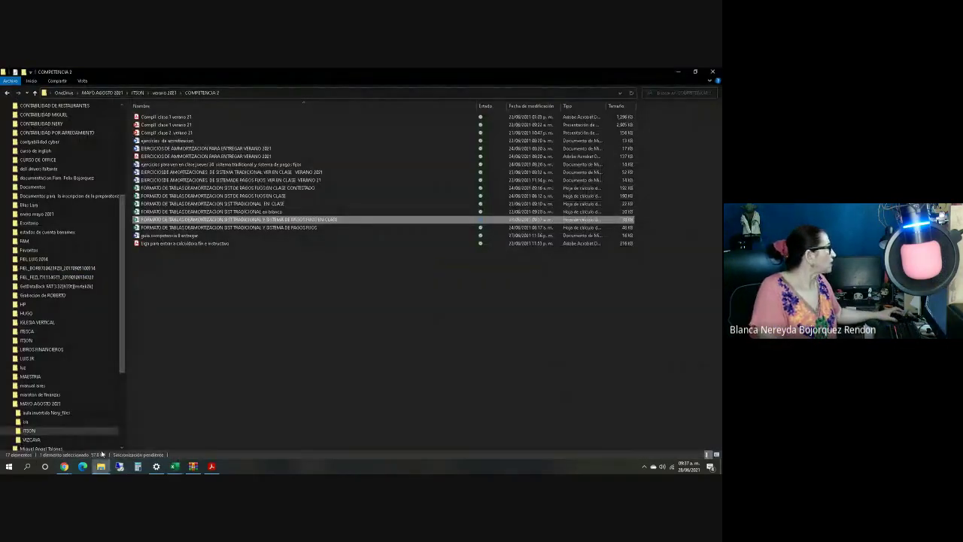
{"action": "left_click", "coordinate": [36, 92]}
{"action": "double_click", "coordinate": [150, 132]}
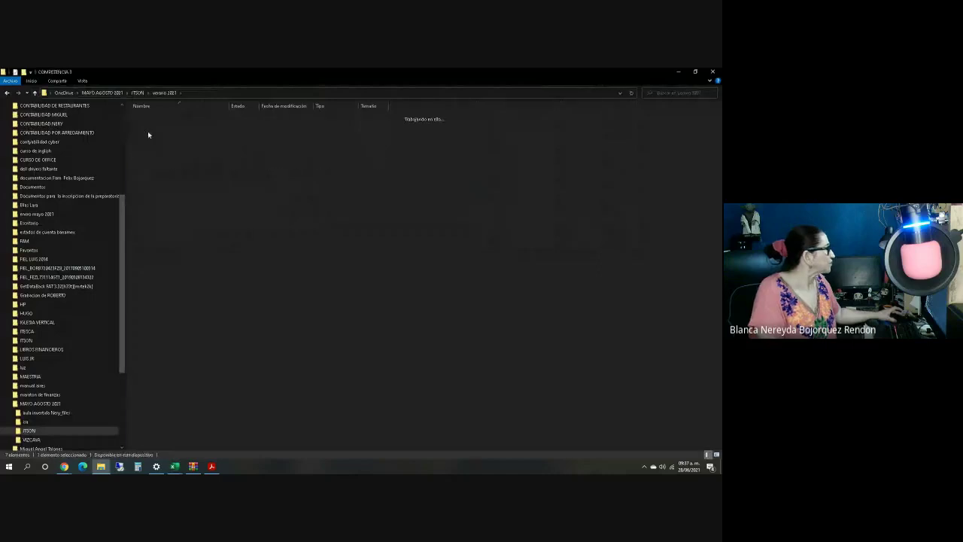
{"action": "left_click", "coordinate": [152, 120]}
{"action": "double_click", "coordinate": [151, 119]}
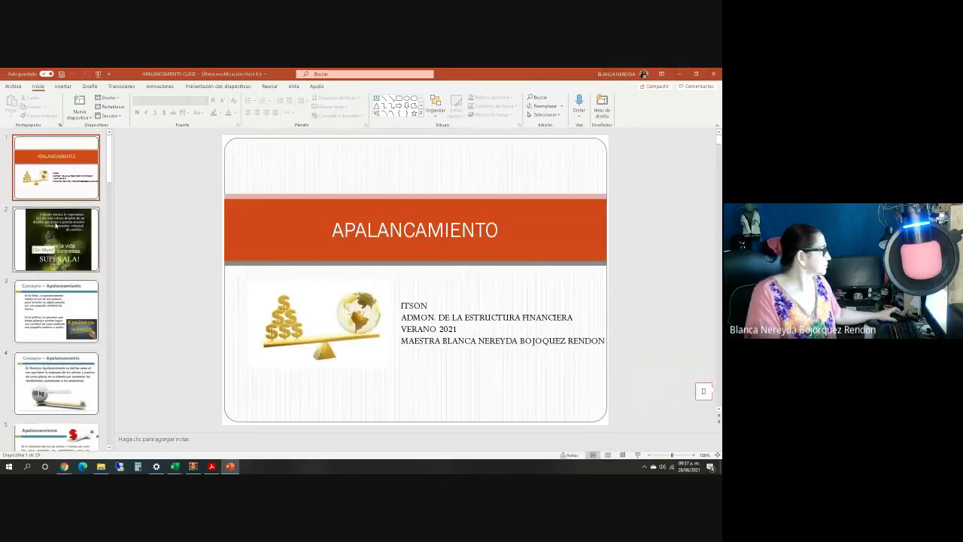
{"action": "left_click", "coordinate": [637, 455]}
{"action": "left_click", "coordinate": [516, 427]}
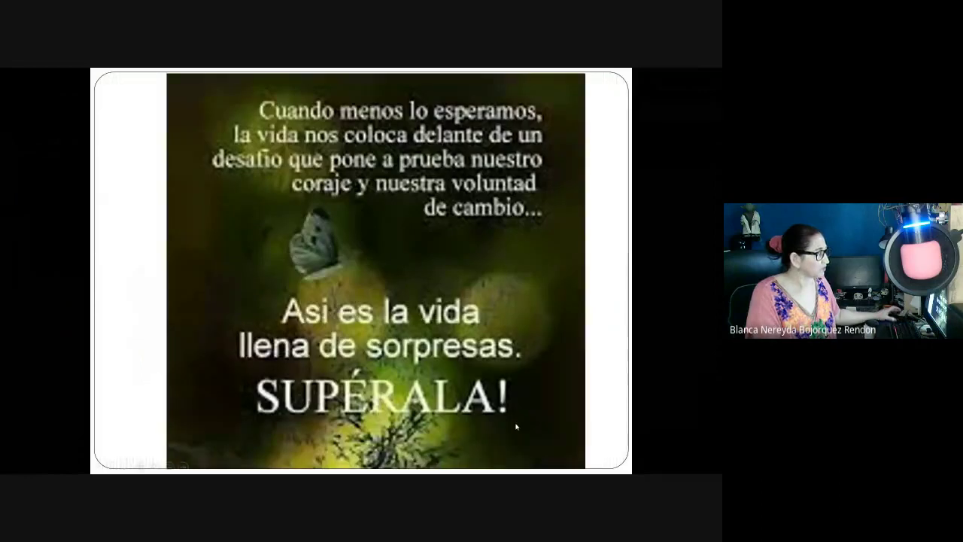